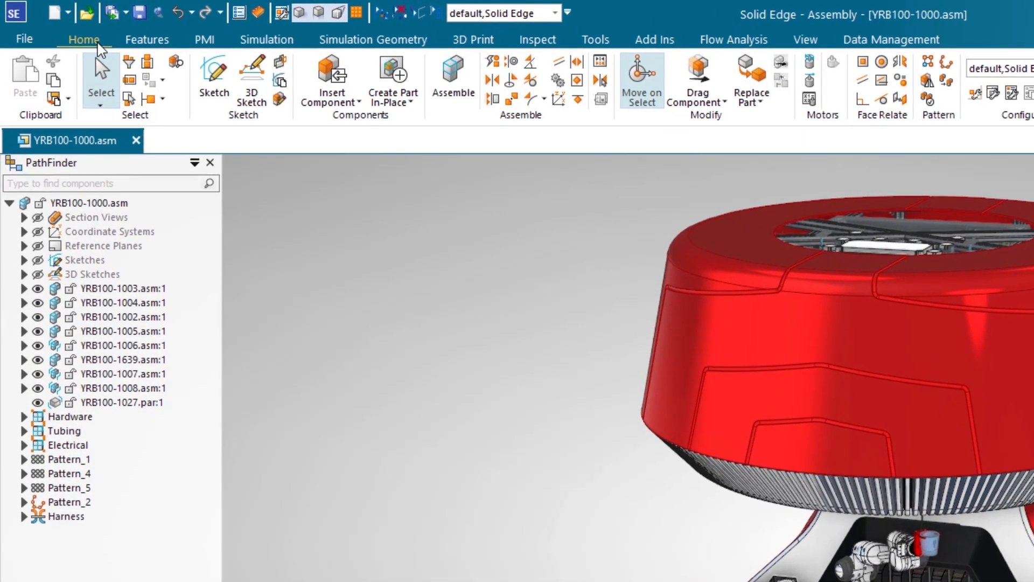
click(148, 40)
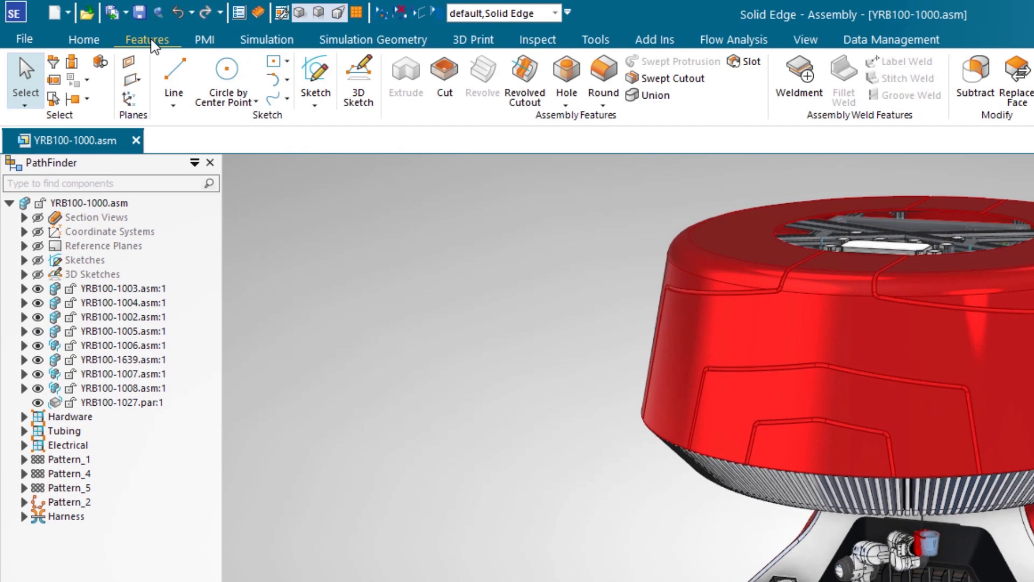
click(206, 40)
click(594, 41)
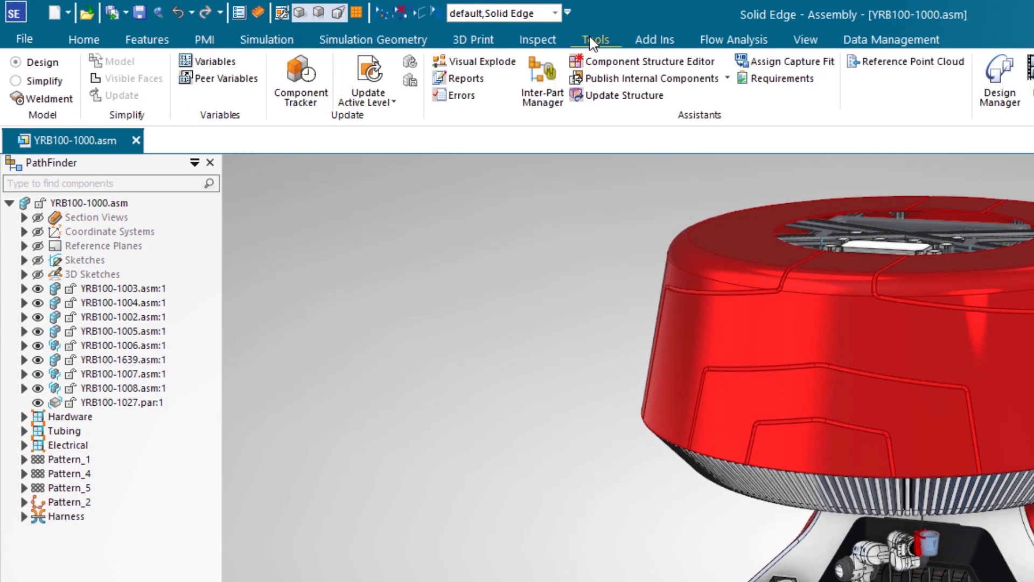
click(84, 40)
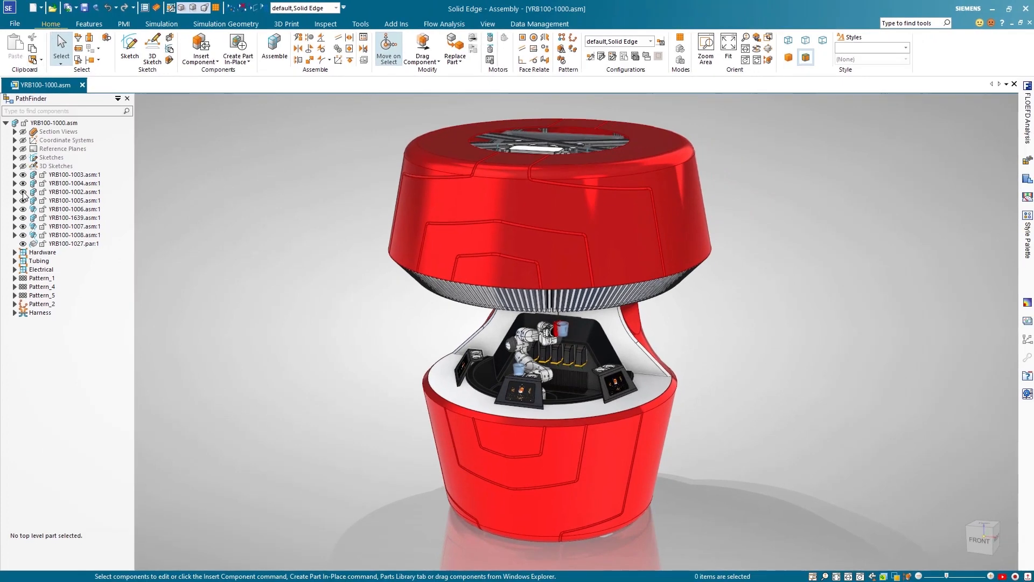
Hide the red upper cover part of the kiosk so the frame inside is exposed.
click(23, 193)
click(22, 192)
click(437, 209)
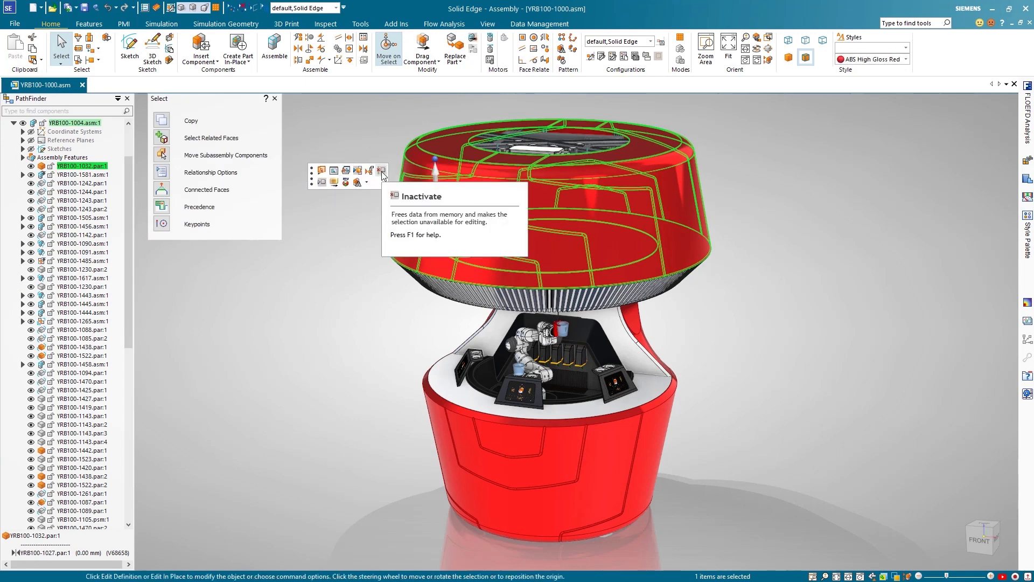
click(321, 182)
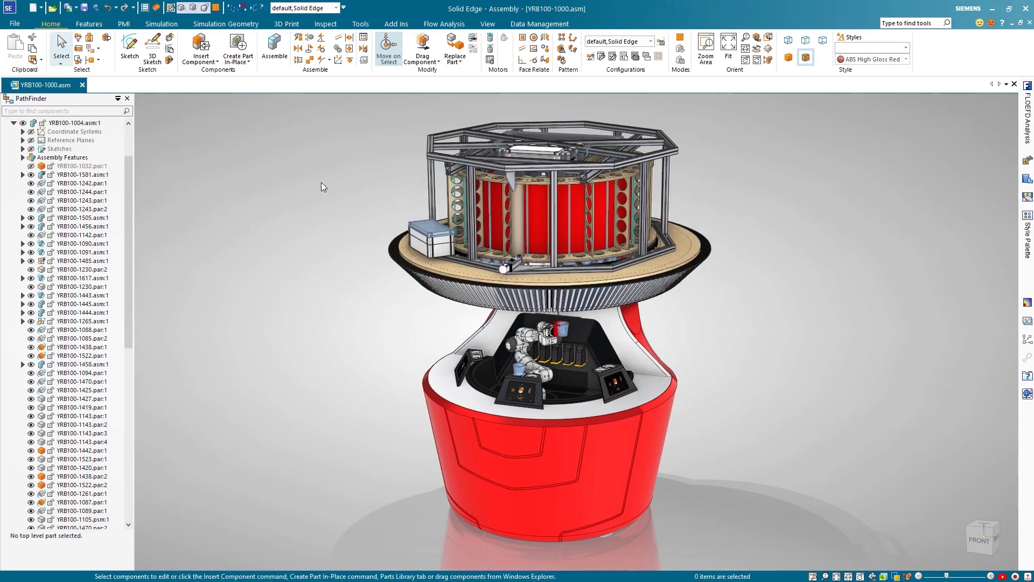
Find the robot arm subassembly YRB100-1494.asm in the component tree and open it in the 01-With Sketch configuration.
scroll(321, 182, up, 5)
scroll(321, 188, up, 3)
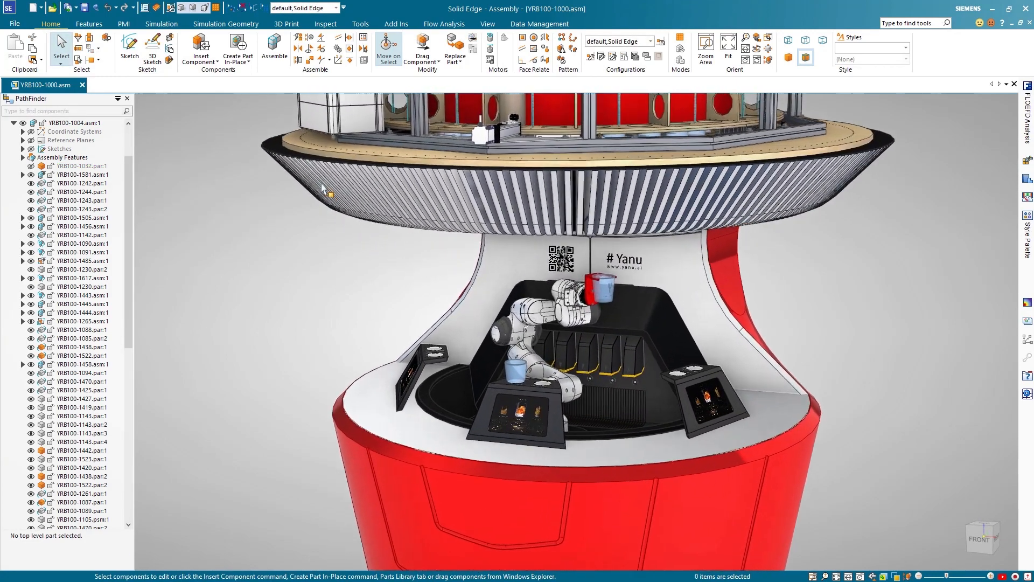
click(88, 111)
text(YRB)
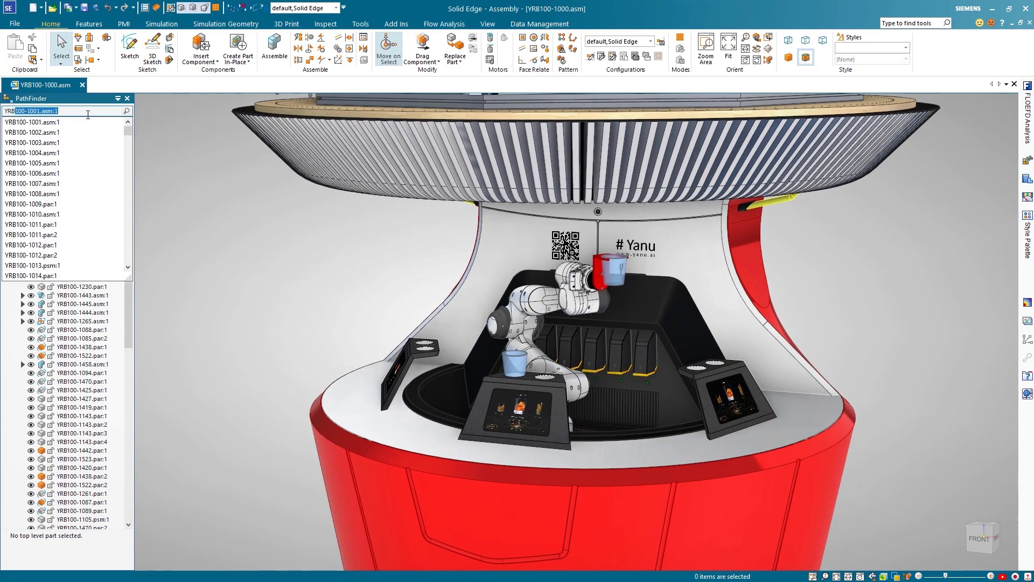
text(100-1494)
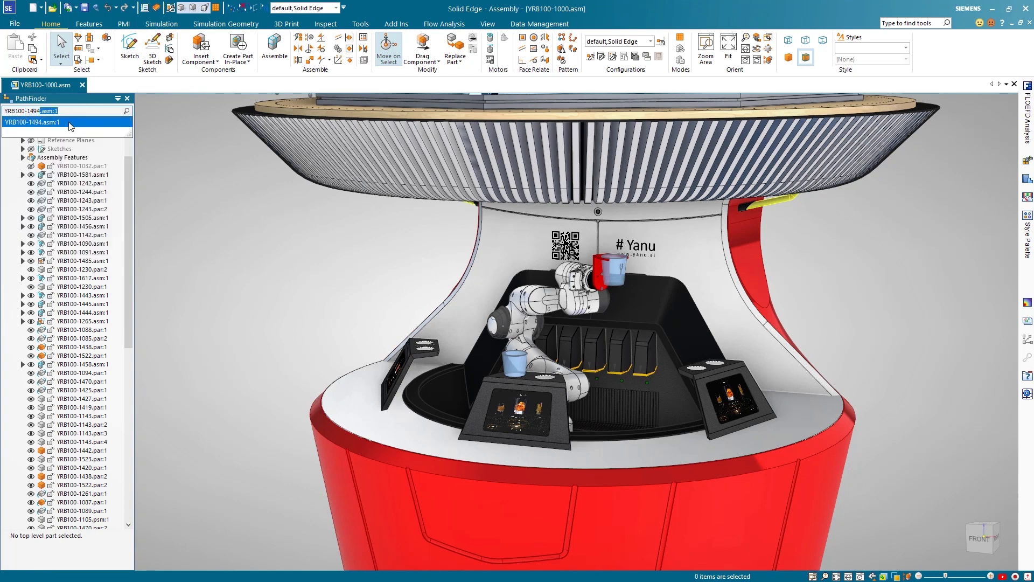
click(69, 123)
click(93, 237)
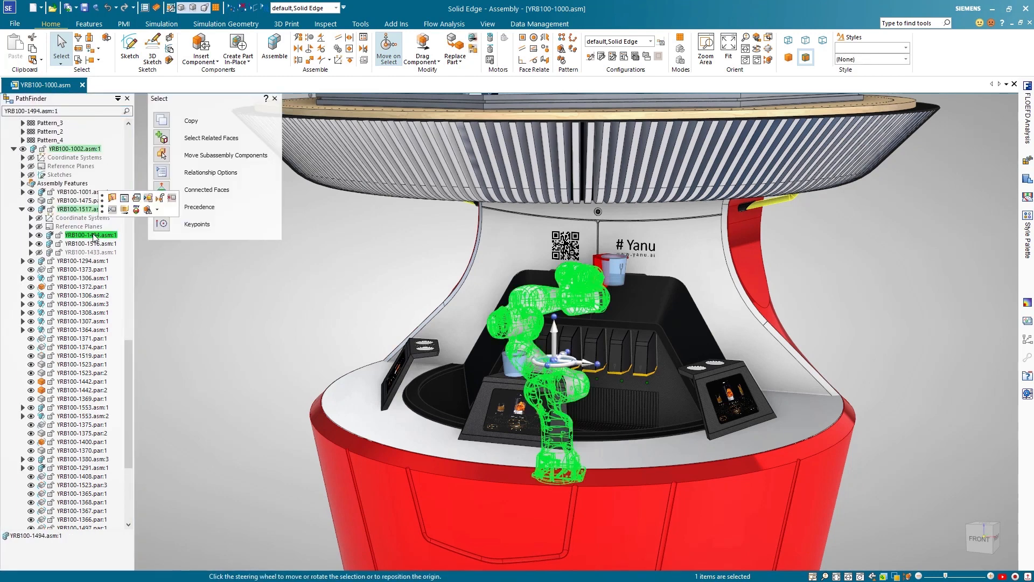
click(135, 204)
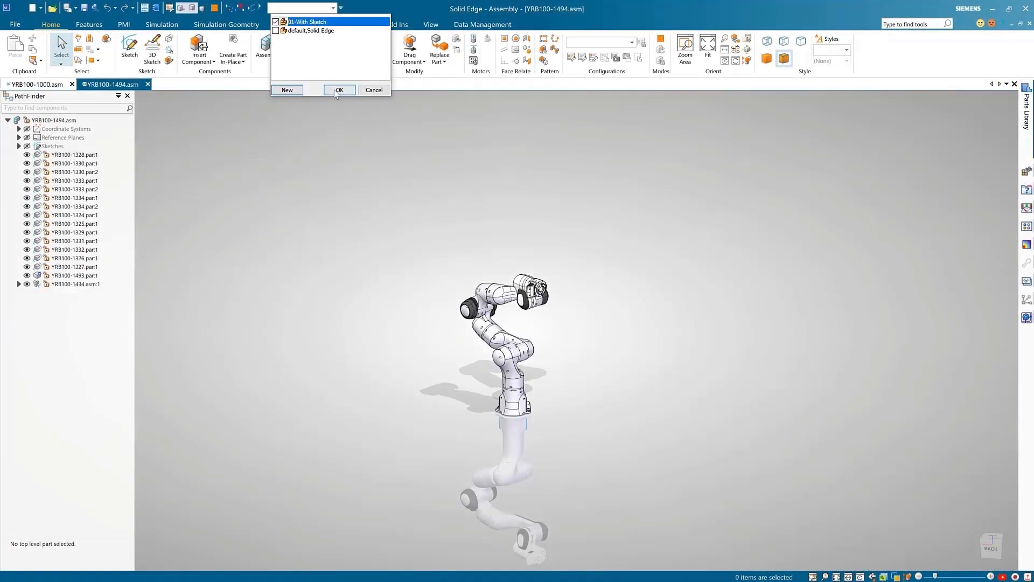
click(339, 90)
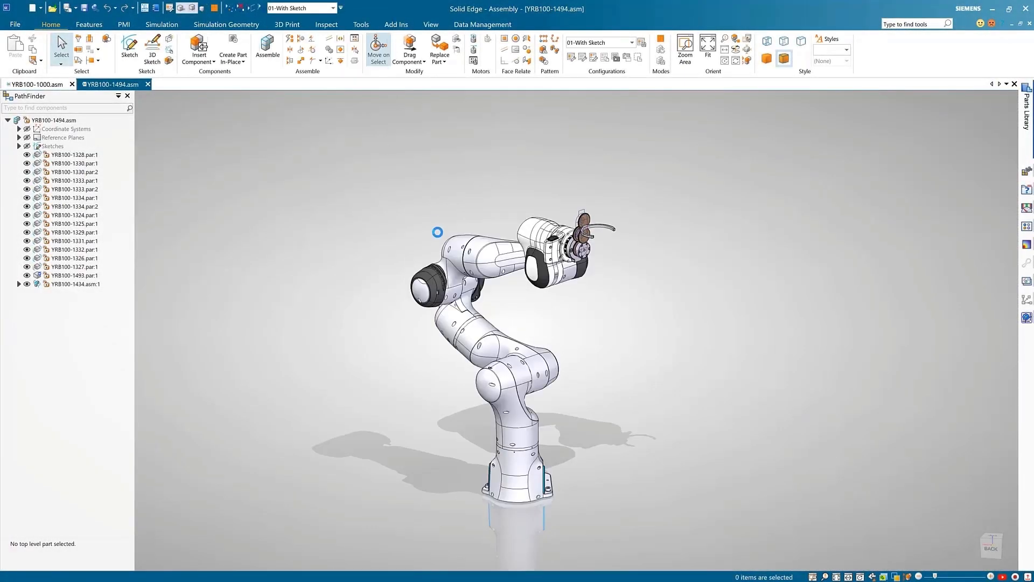
Open the sketch-only gripper part YRB100-1357.par from the end of the robot arm.
scroll(438, 164, up, 10)
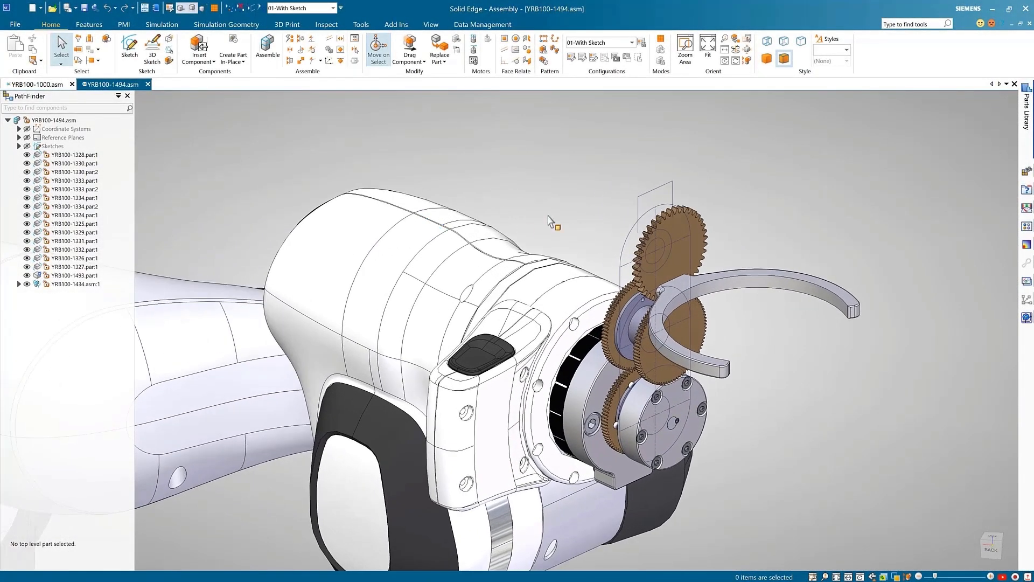
click(641, 218)
click(681, 177)
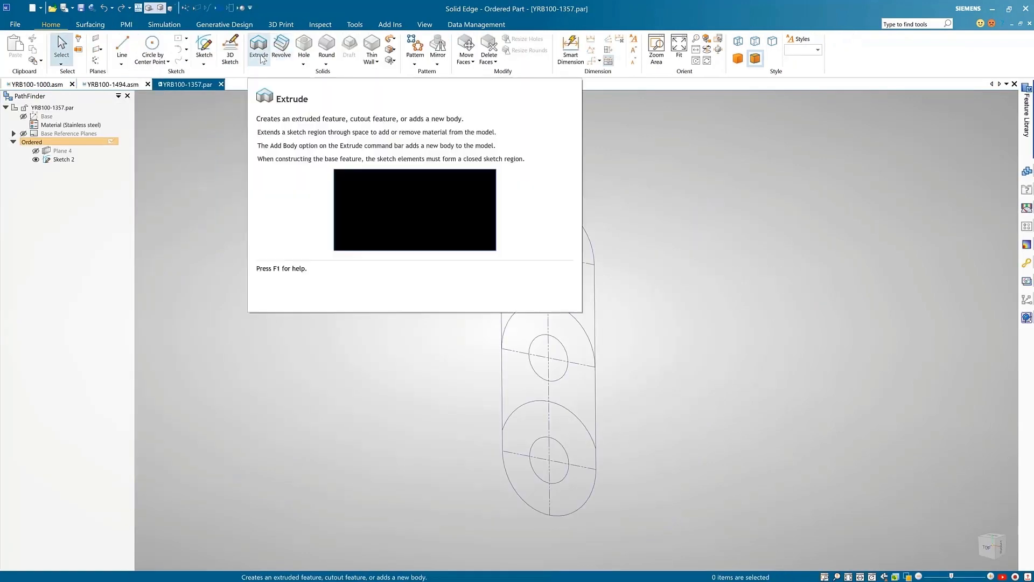
Extrude the full outer slot-shaped outline of the sketch 6 mm to one side.
click(259, 49)
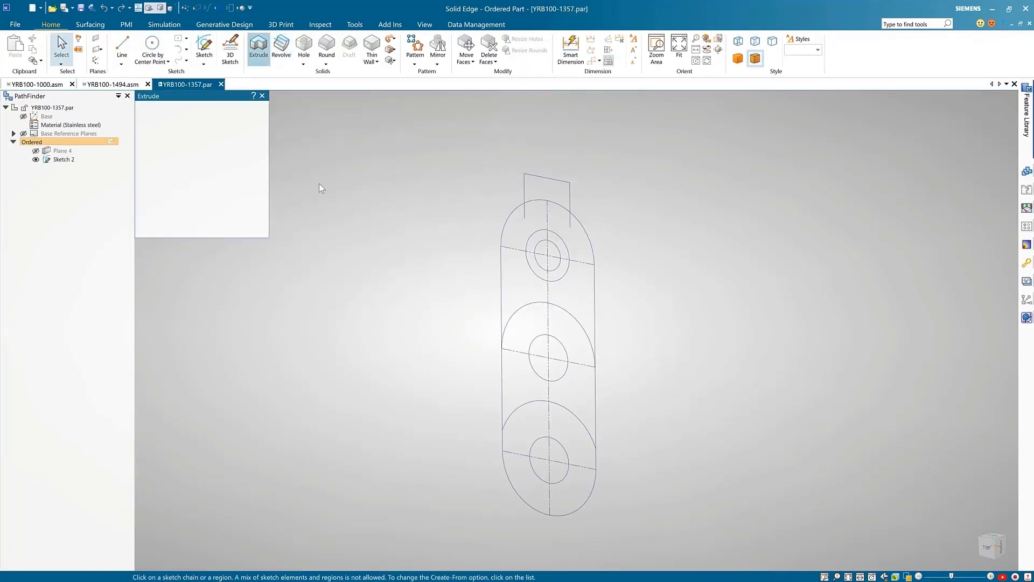
click(503, 377)
right_click(457, 345)
text(6)
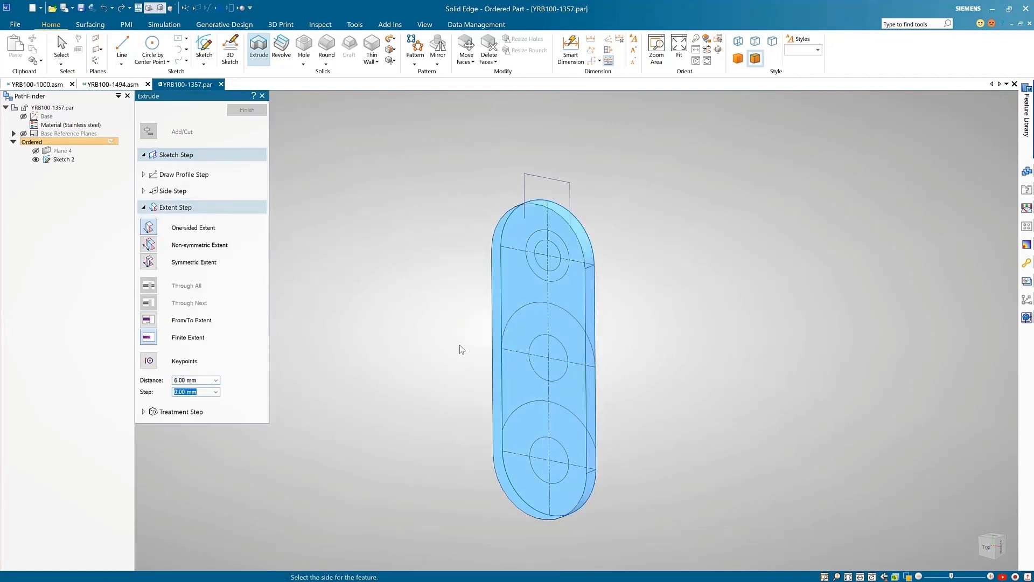
key(Return)
key(Escape)
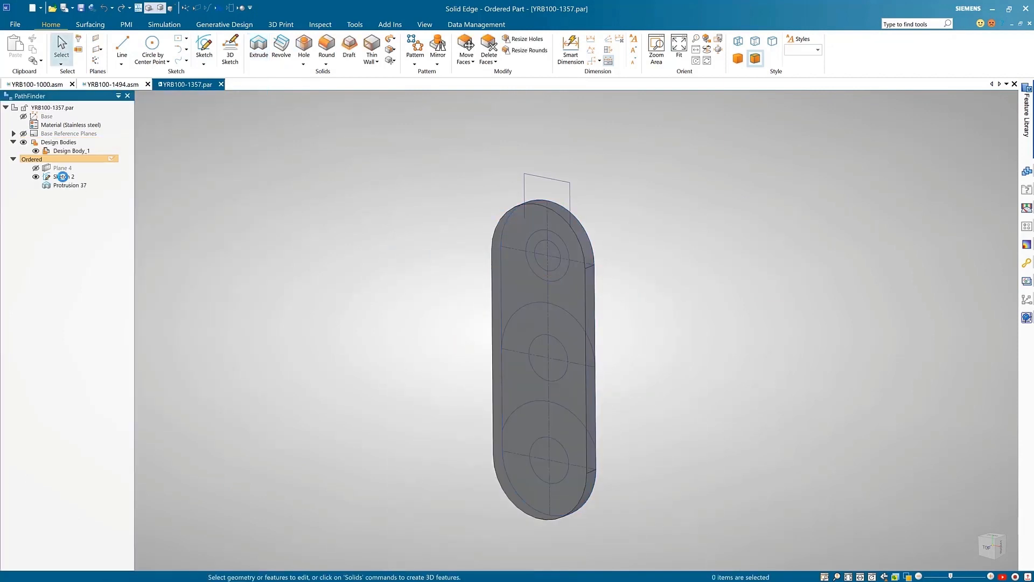
Activate the regions of Sketch 2 so its enclosed areas can be selected individually.
right_click(63, 177)
click(97, 361)
click(440, 289)
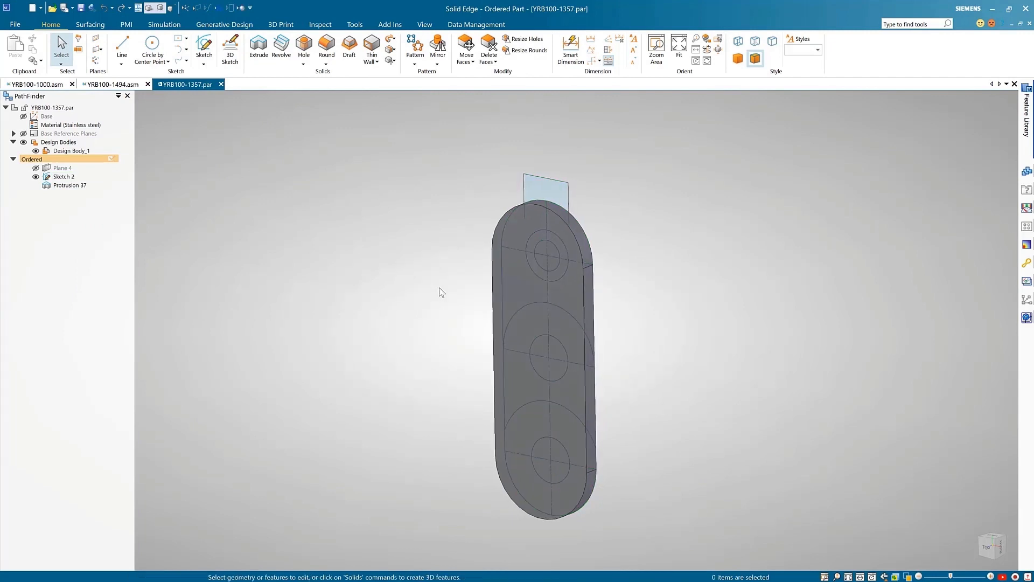
middle_drag(441, 288, 424, 290)
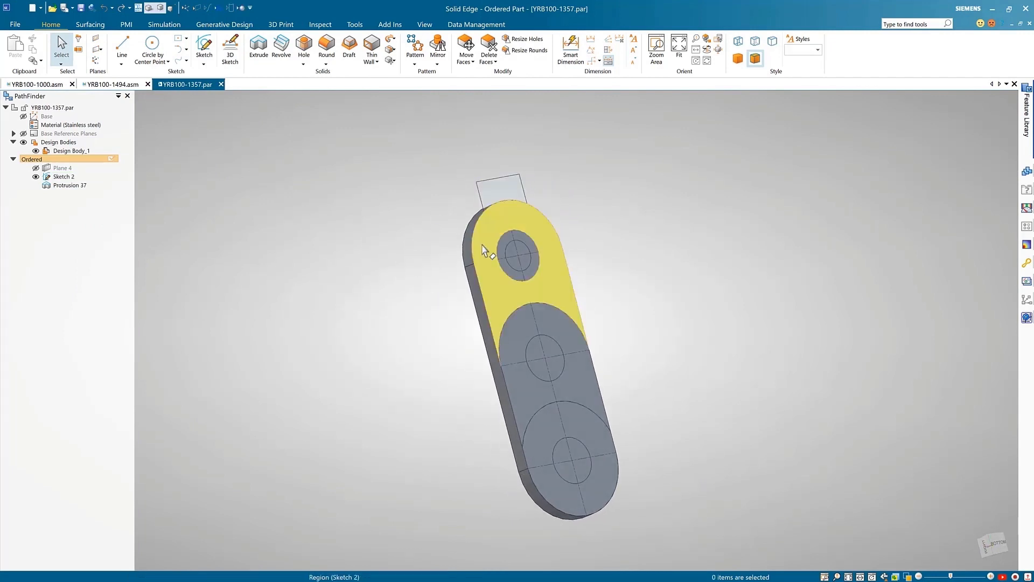
Extrude the middle and lower sketch regions, including their circles, 7.5 mm on the side opposite the first plate.
click(517, 346)
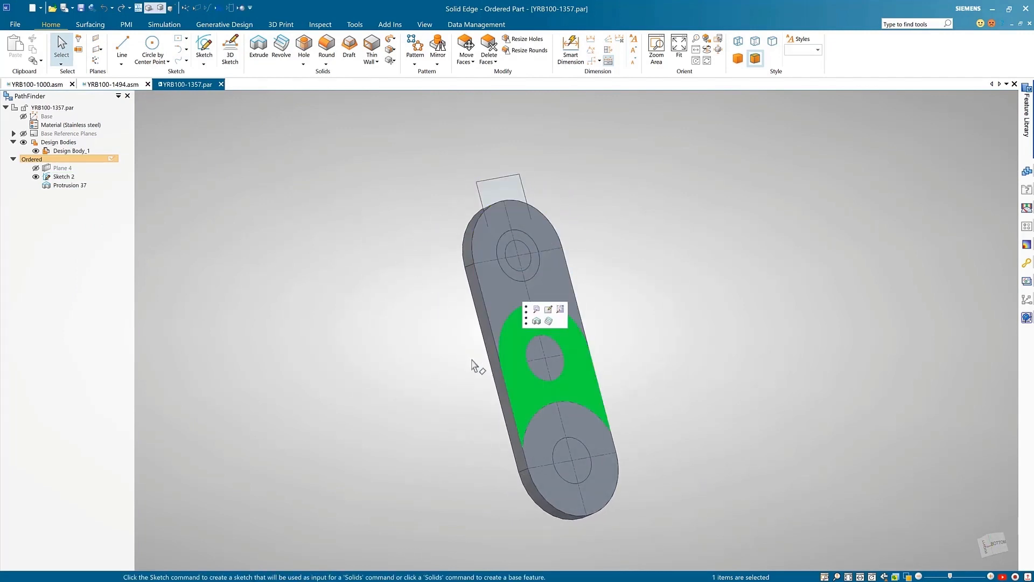
click(542, 369)
click(548, 434)
click(563, 450)
click(583, 425)
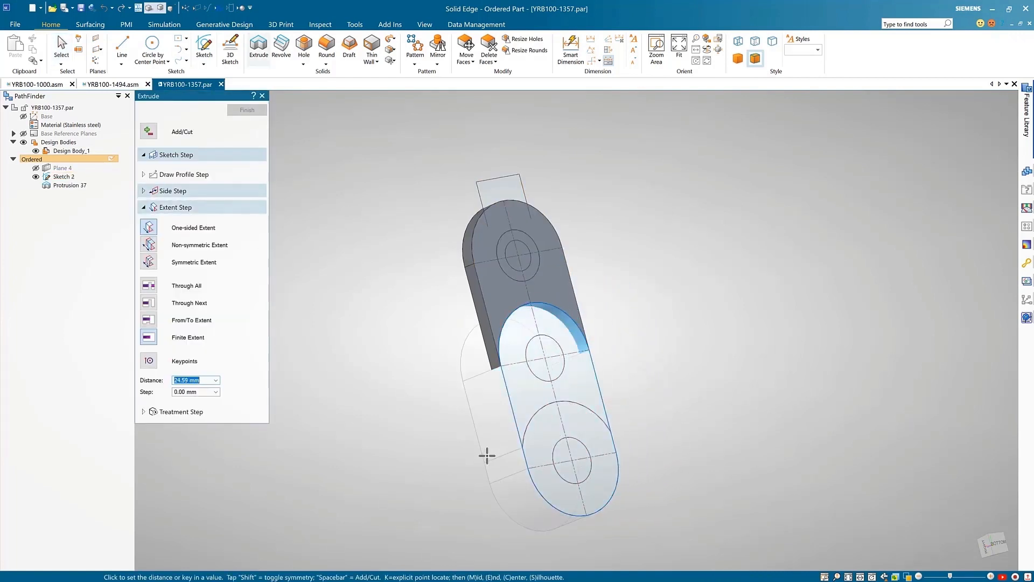
text(7.5)
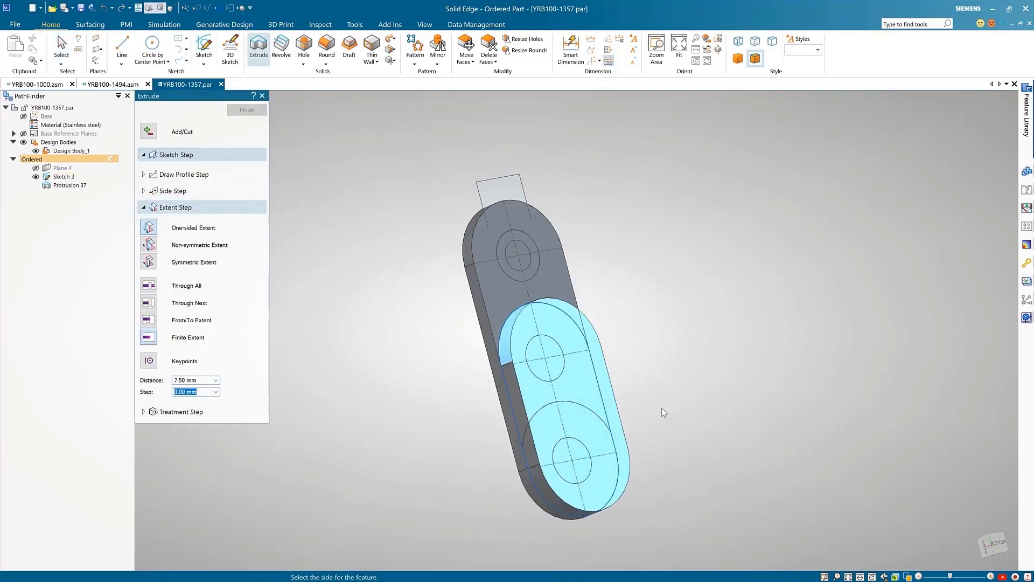
click(679, 397)
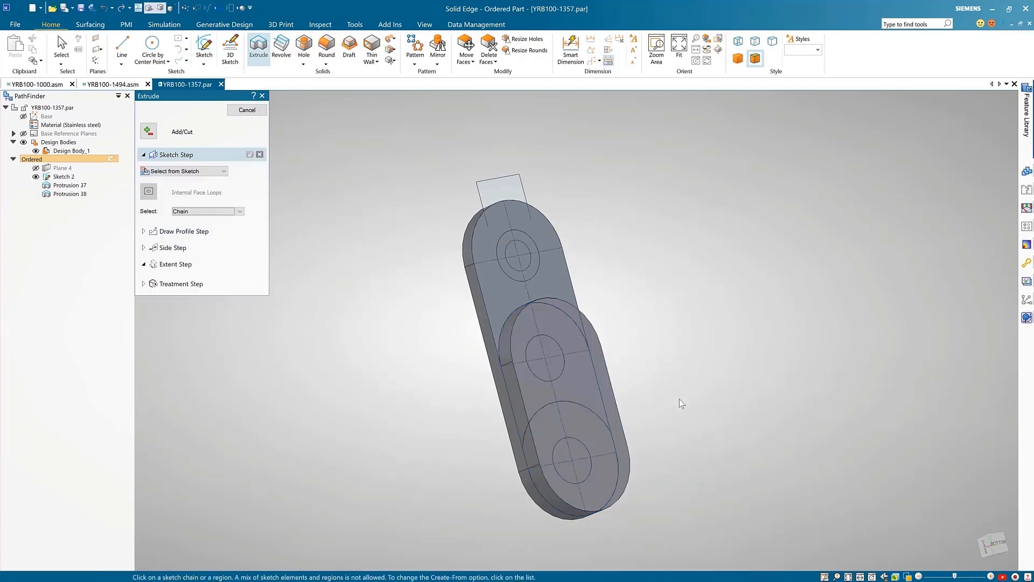
Extrude the three inner circles of the sketch together as a one-sided protrusion.
click(519, 256)
click(550, 347)
click(572, 459)
right_click(644, 312)
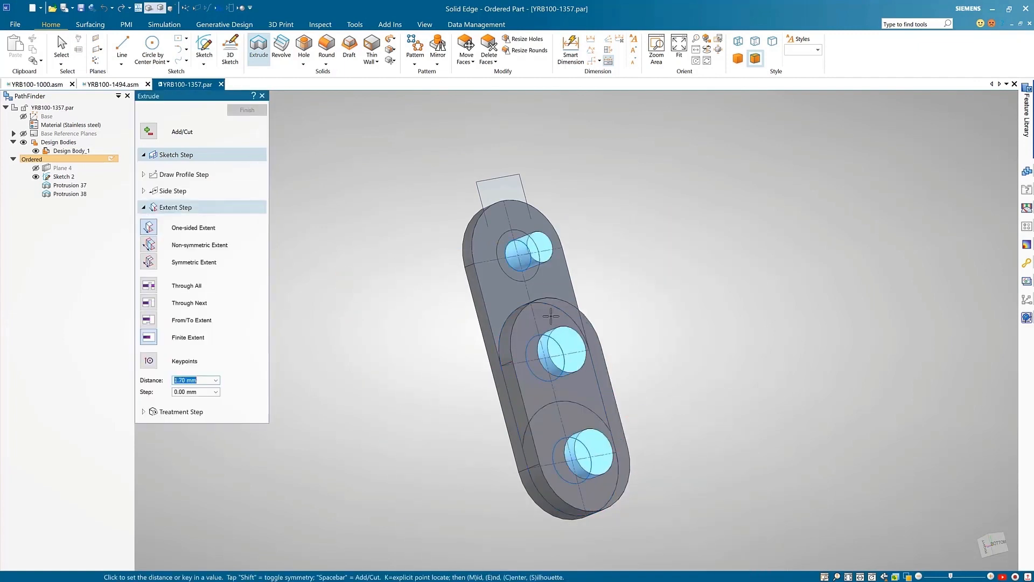
click(619, 305)
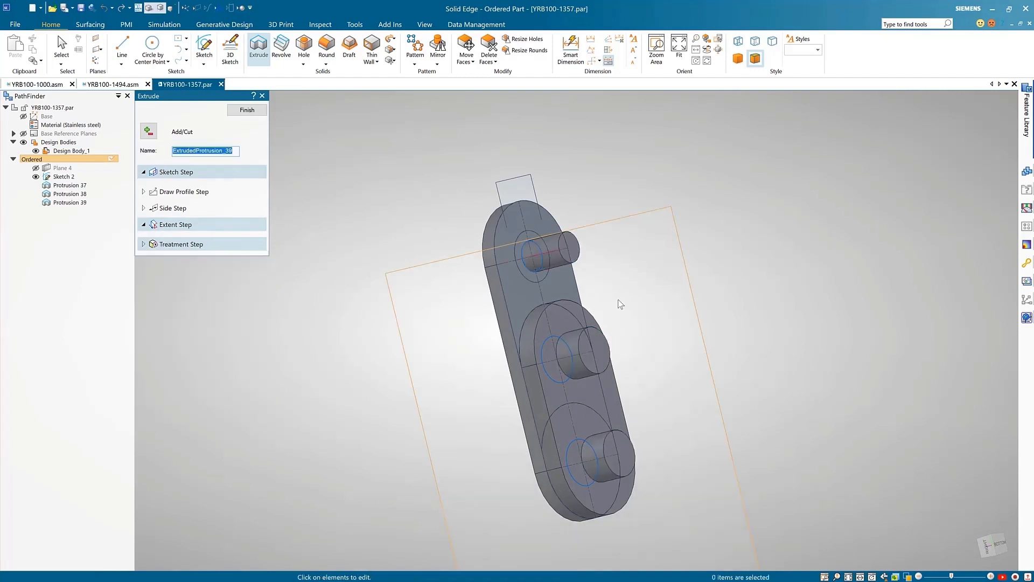
key(Escape)
Edit the three-circle protrusion into a cutout so the circles become holes through the link.
click(575, 253)
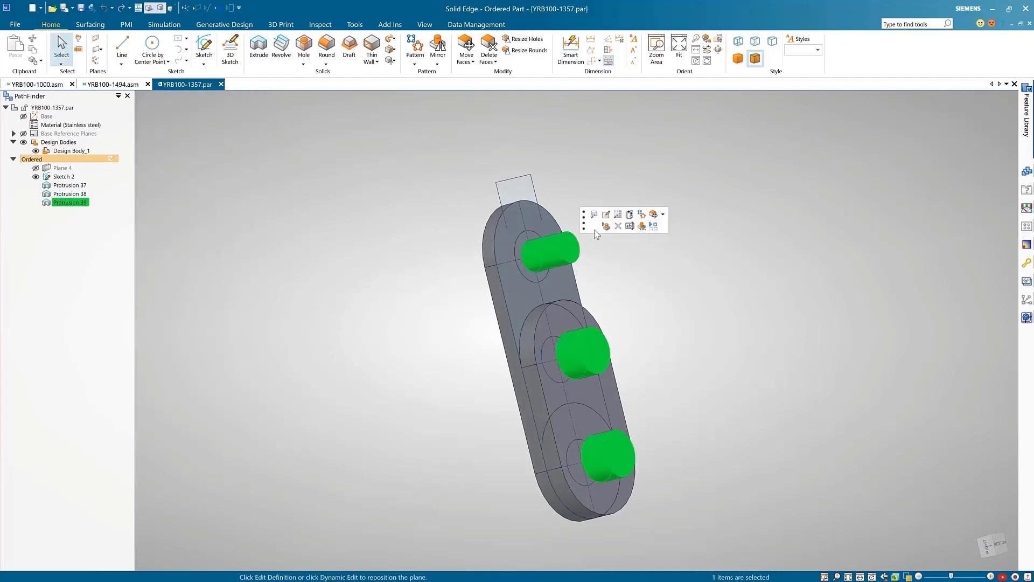
click(593, 214)
click(148, 131)
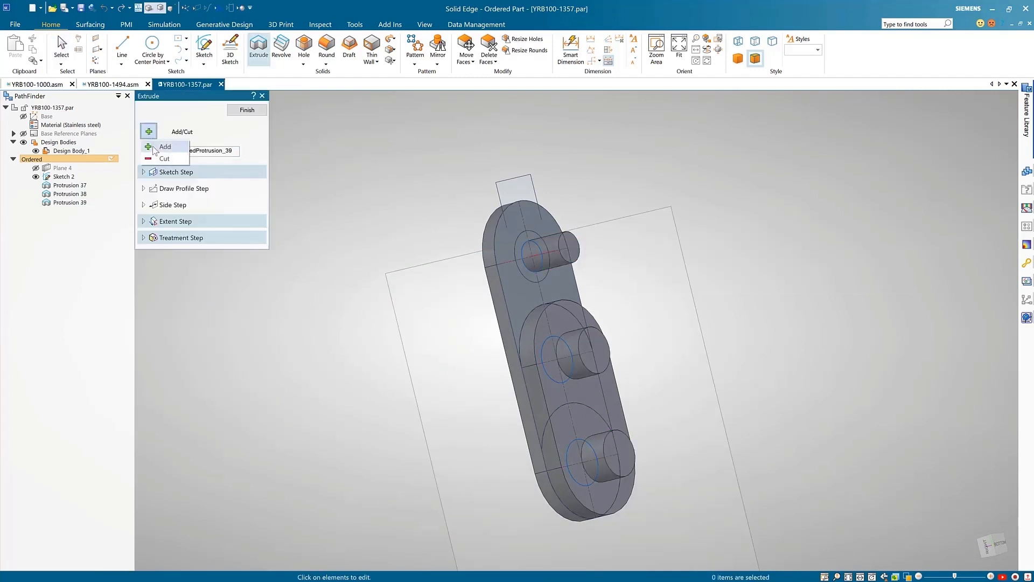
click(156, 159)
click(151, 282)
click(417, 271)
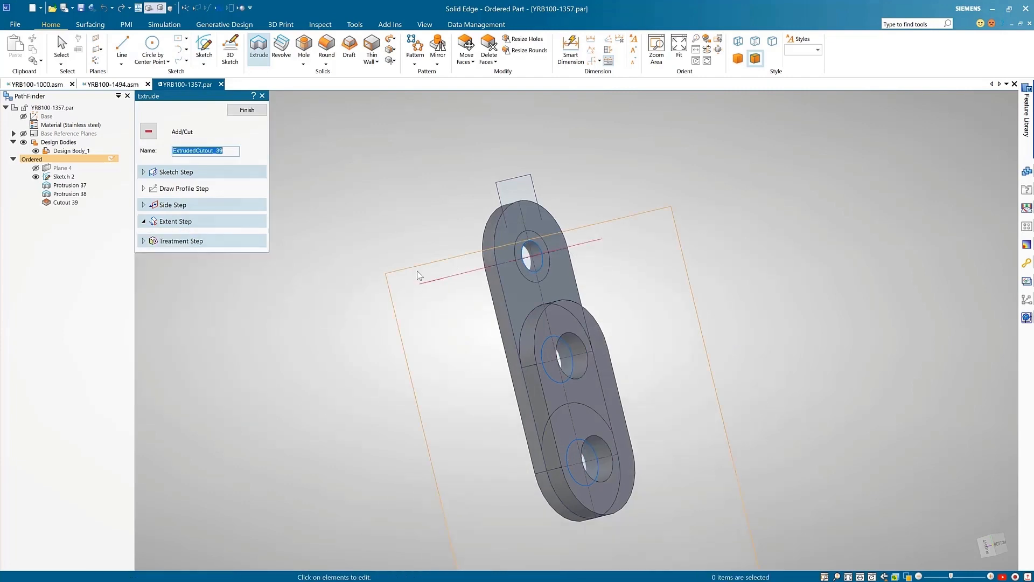
click(247, 110)
Cut the ring-shaped region around the upper small hole 1 mm deep.
click(386, 209)
right_click(524, 249)
click(580, 260)
click(591, 237)
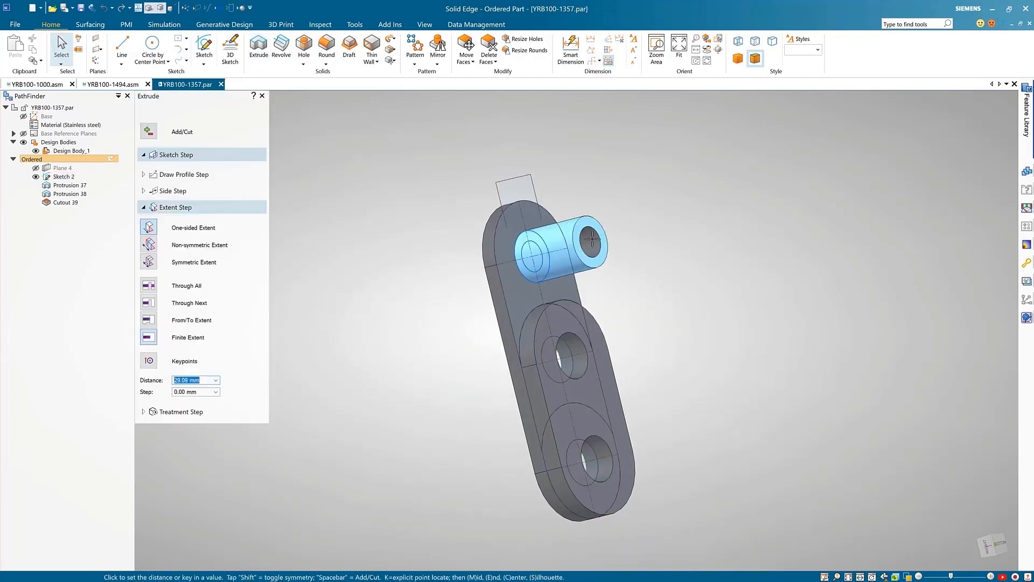
text(1)
key(Return)
click(405, 224)
right_click(405, 225)
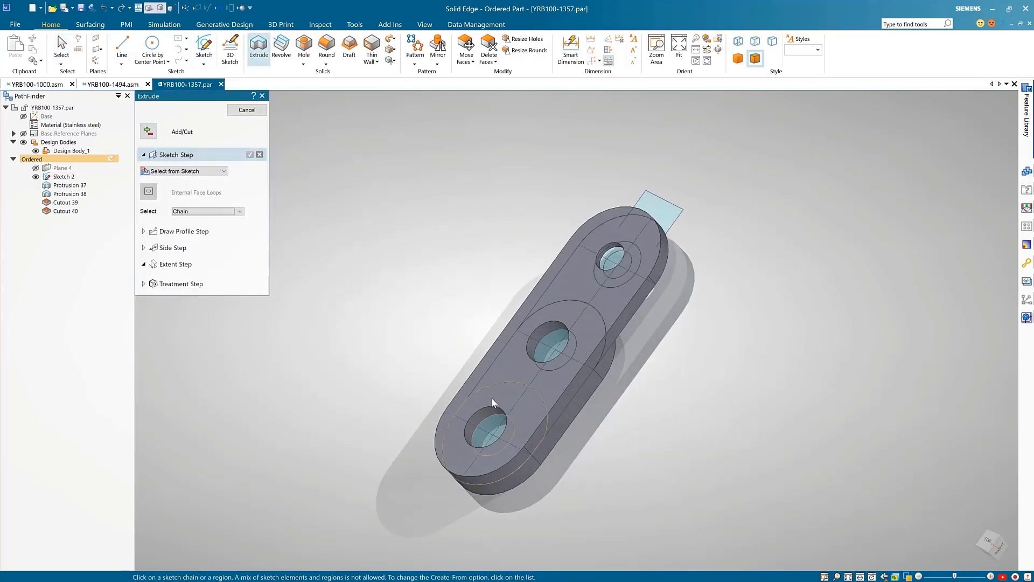
Cut away the plate material in the rounded region around the lowest hole to form a recessed step.
click(492, 403)
right_click(450, 364)
click(437, 352)
right_click(402, 305)
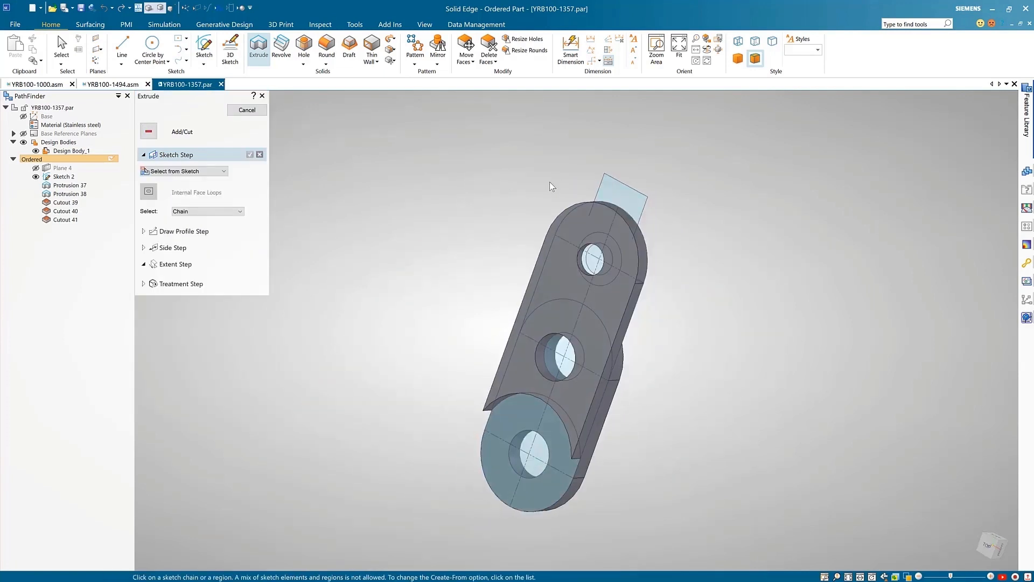
Extrude the rectangular tab profile above the upper end of the link.
click(584, 197)
right_click(551, 195)
click(467, 219)
right_click(466, 219)
key(Escape)
Round the two corners of the curved step and the two outer corners of the tab with a 2 mm radius.
click(327, 45)
click(593, 448)
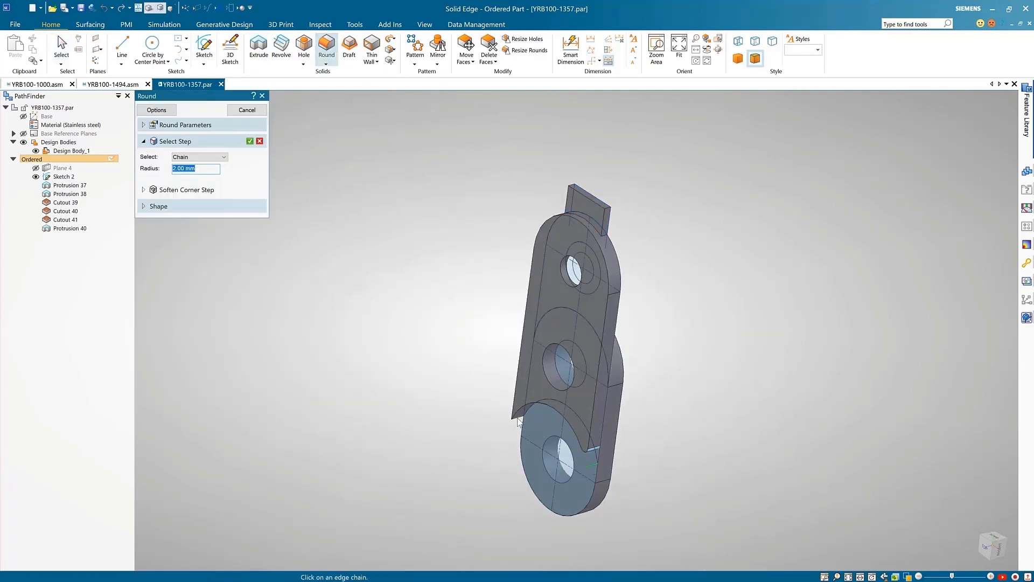
click(518, 418)
click(572, 185)
click(607, 208)
right_click(483, 273)
click(248, 110)
click(248, 110)
click(247, 109)
Deactivate the regions of Sketch 2 and hide the sketch.
right_click(59, 176)
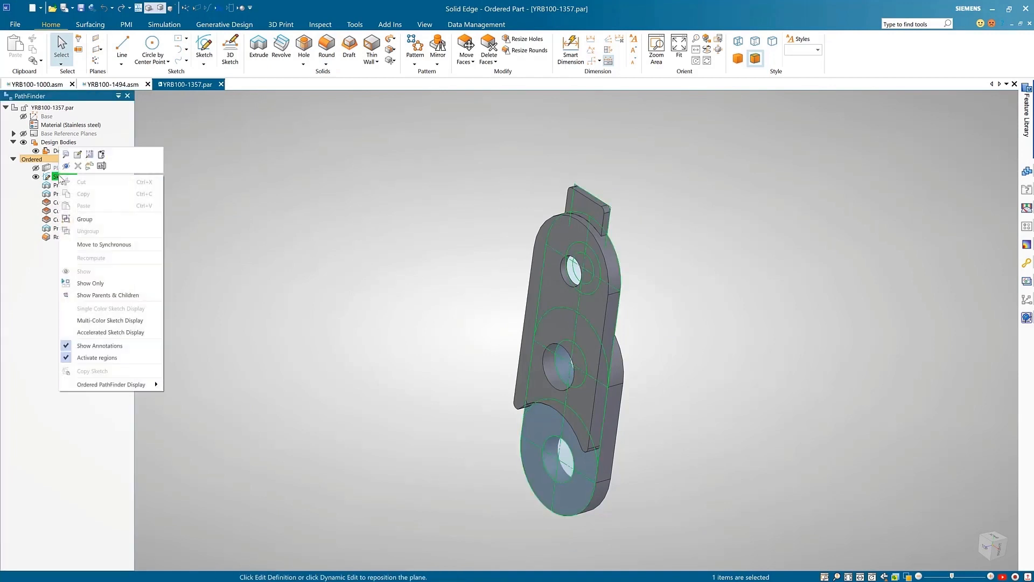
click(83, 358)
click(35, 176)
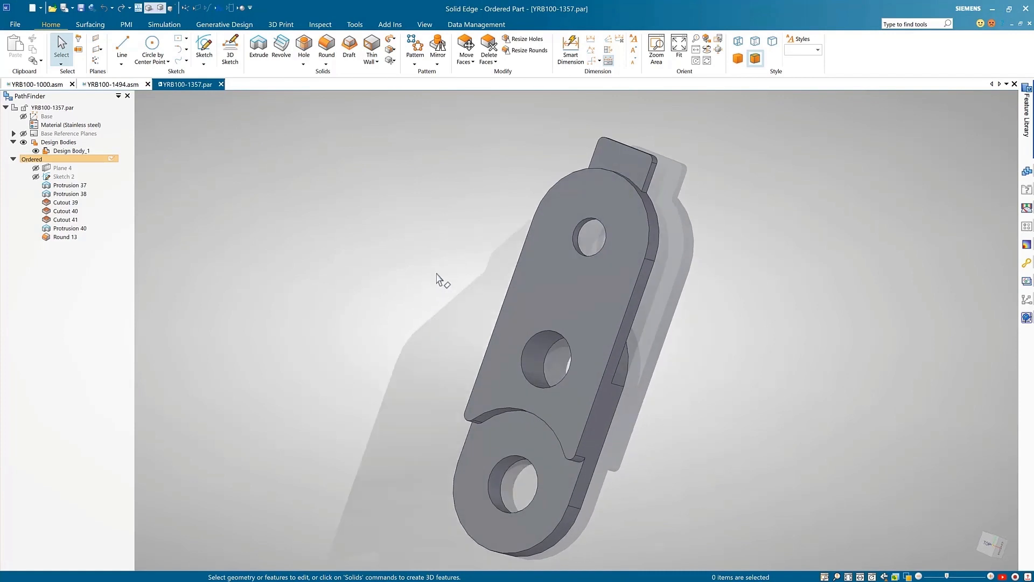
Move the recessed step face around the lowest hole by 1.5 mm with the Coplanar design intent turned off.
click(467, 44)
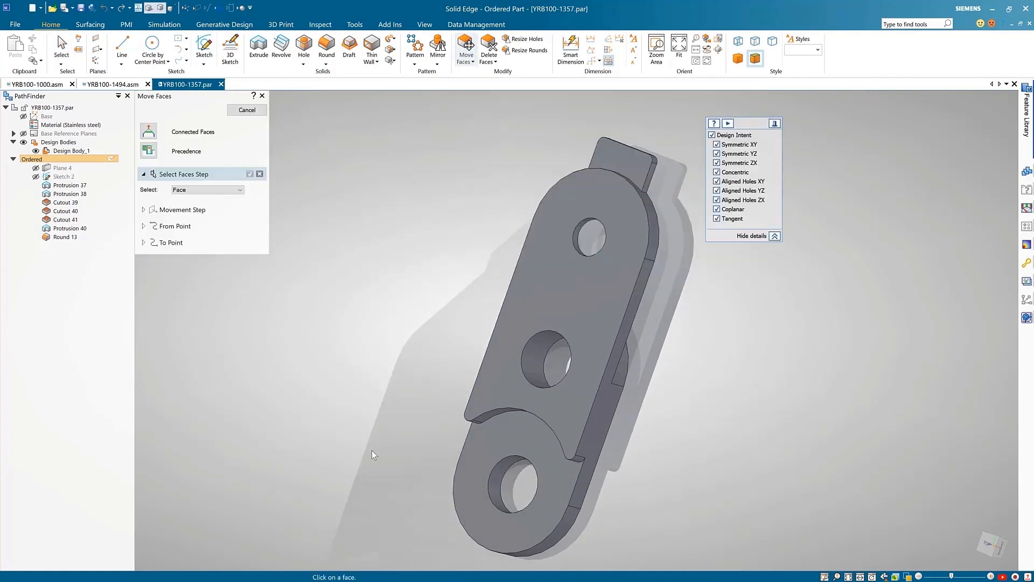
click(564, 469)
right_click(558, 465)
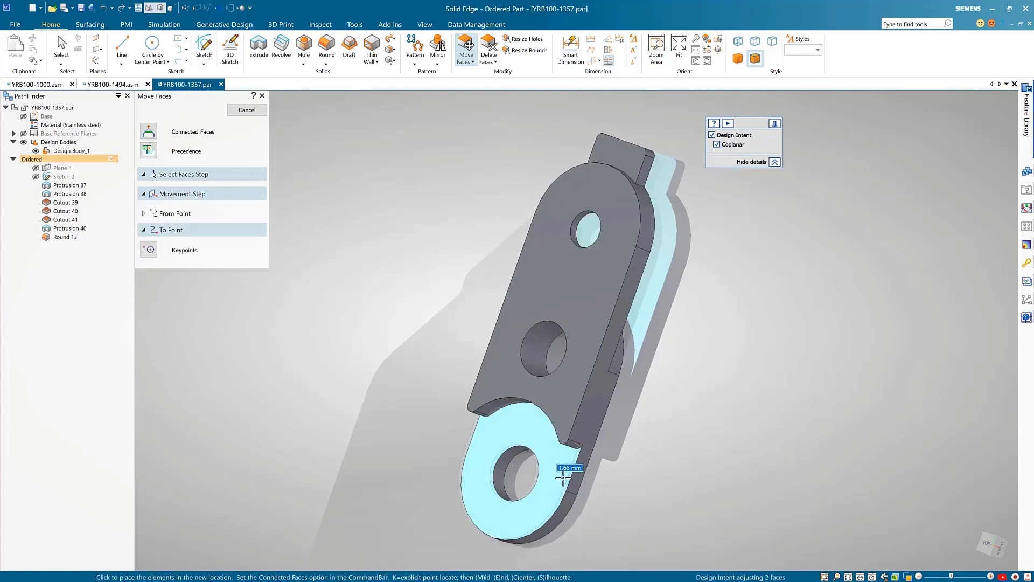
key(p)
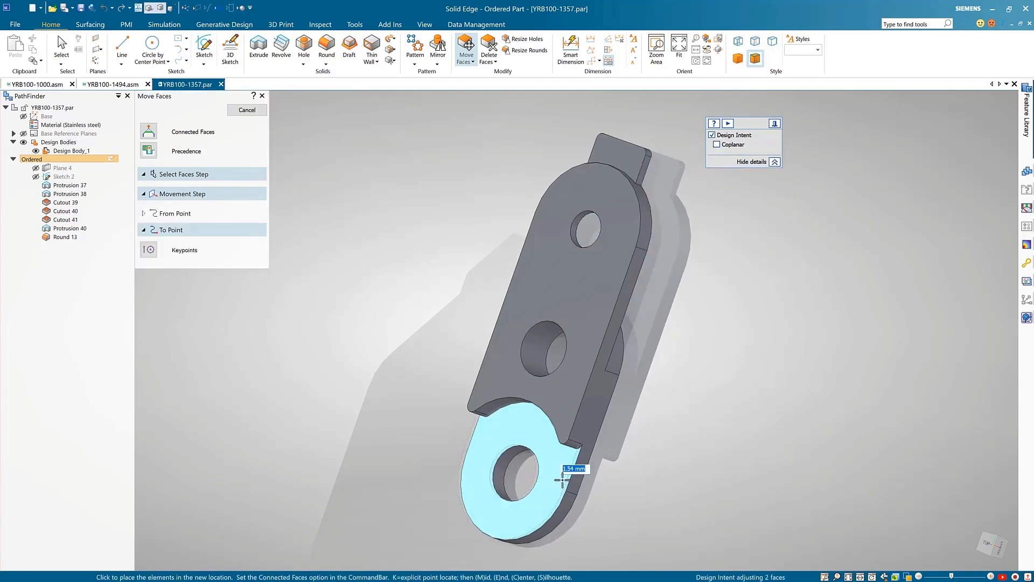
text(12)
key(Return)
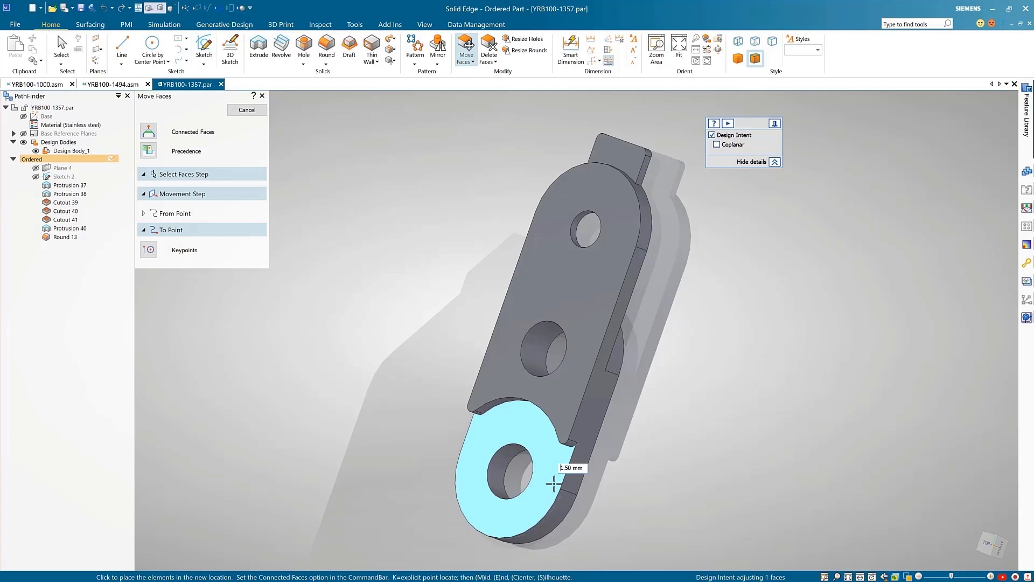
click(554, 483)
right_click(633, 481)
Move the link's rounded upper end face outward slightly, keeping the Concentric and Aligned Holes YZ design intent on.
middle_drag(685, 475, 588, 395)
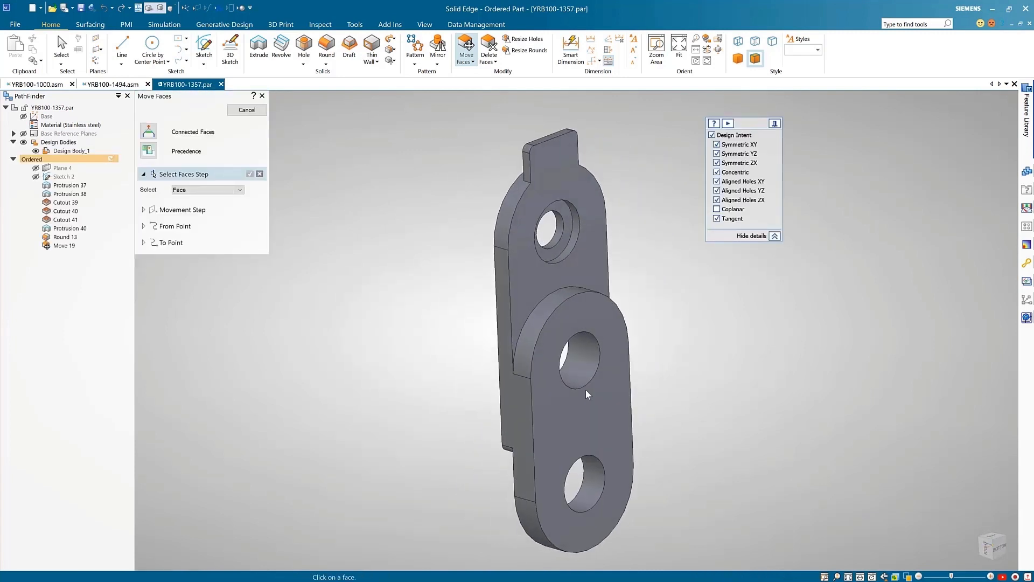
click(503, 231)
right_click(473, 232)
click(474, 229)
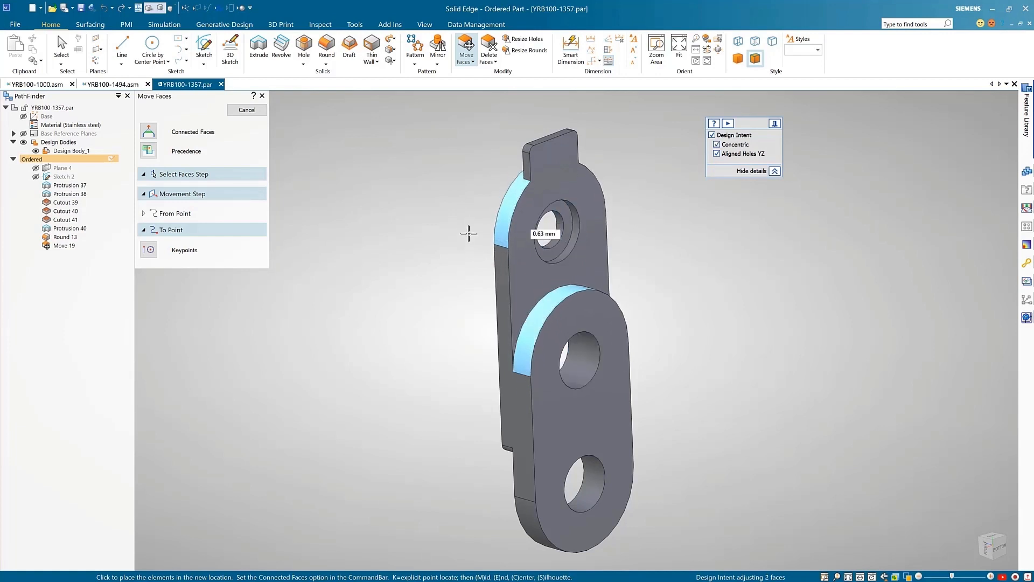
click(468, 230)
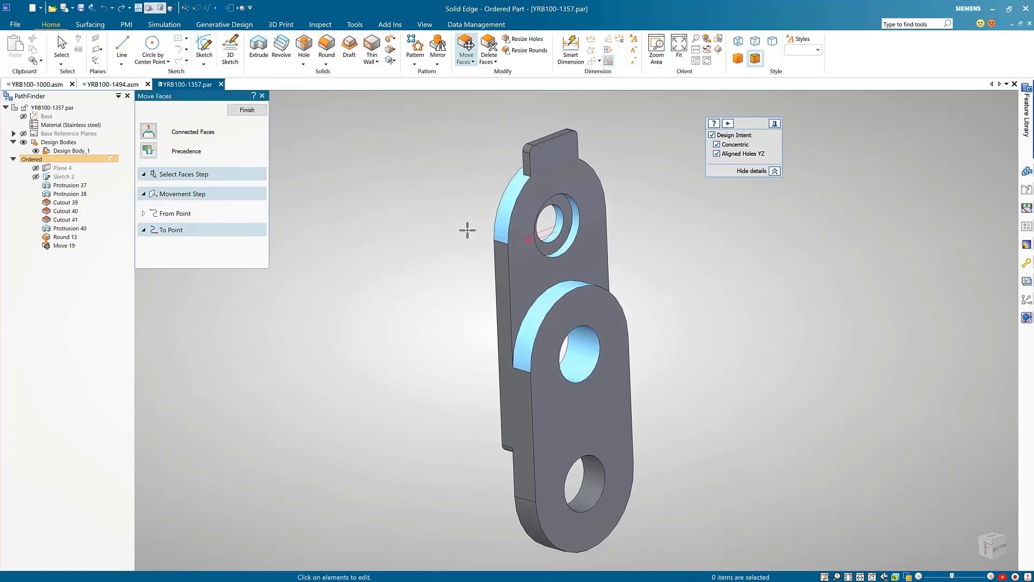
right_click(467, 229)
key(Escape)
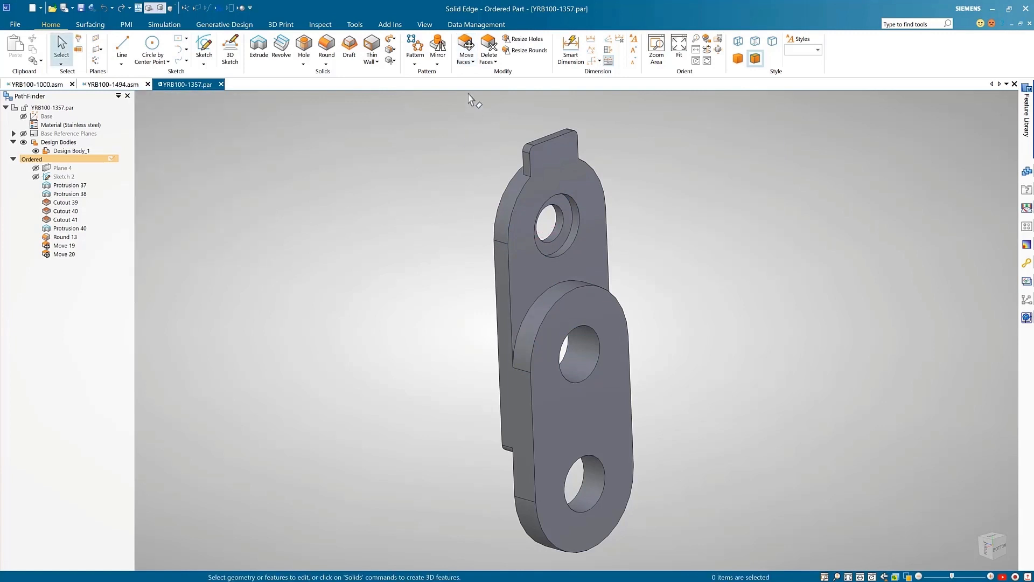
Rotate the link's long straight side face by -2° about the edge where it meets the rounded upper end.
click(473, 62)
click(479, 86)
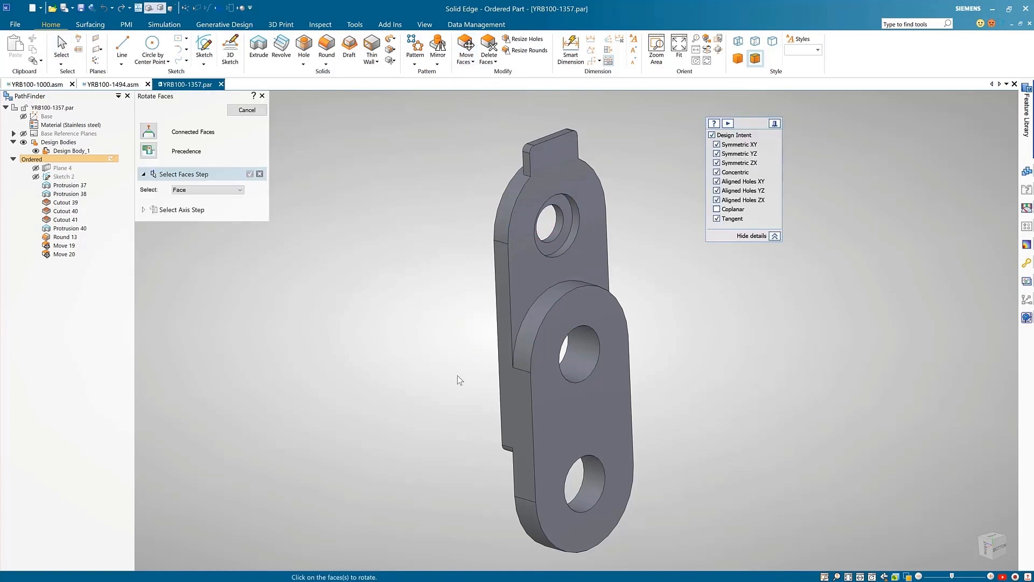
click(503, 301)
right_click(473, 305)
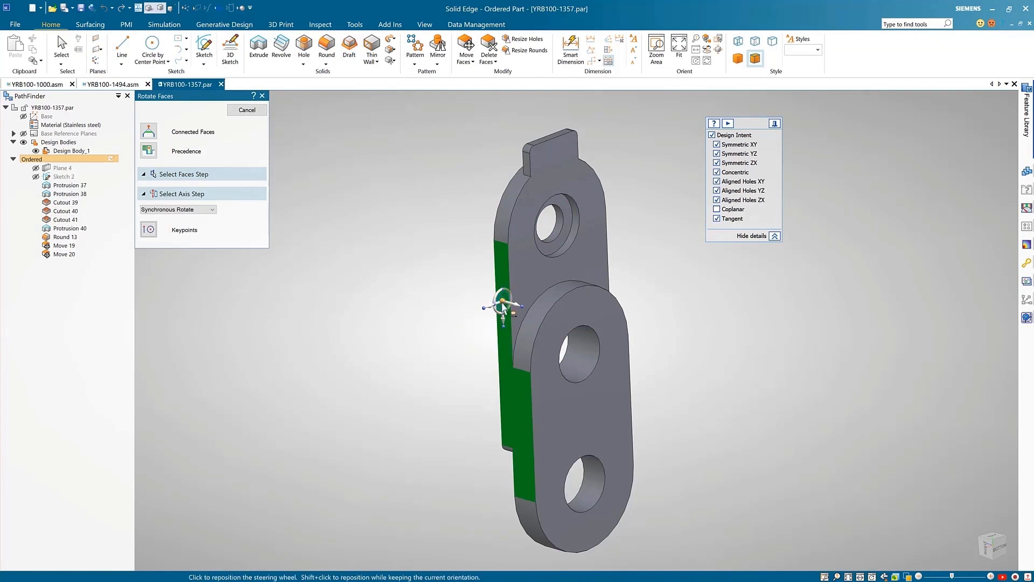
click(501, 243)
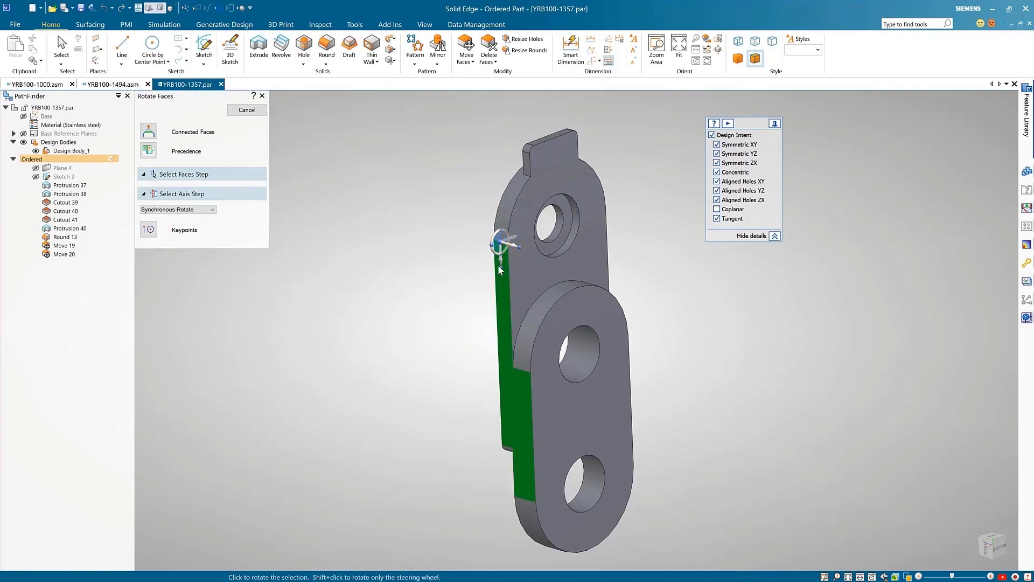
click(500, 255)
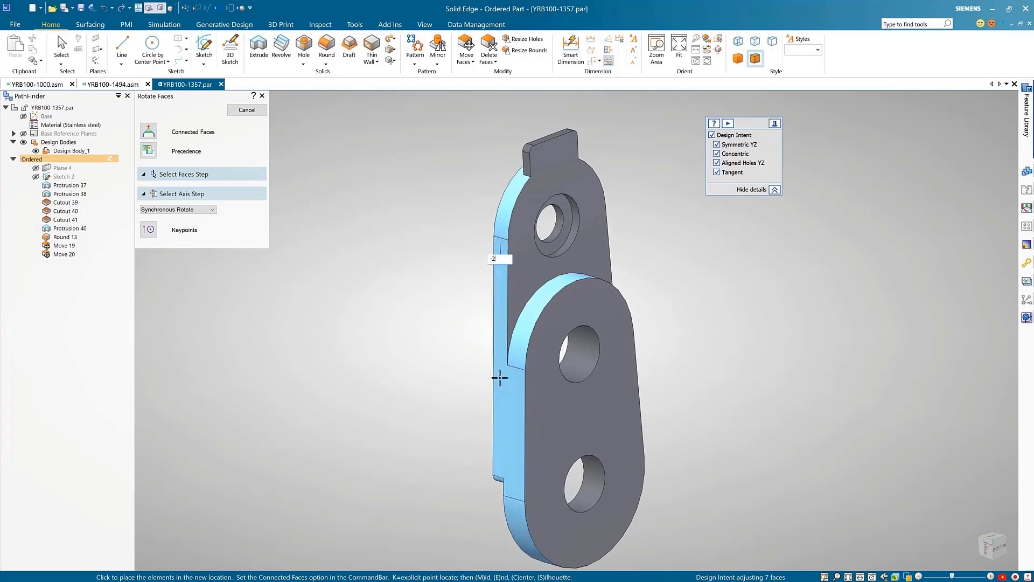
click(499, 438)
key(Escape)
Start the Hole command in an isometric view and open its hole options.
middle_drag(419, 337, 395, 344)
key(ctrl+i)
click(304, 45)
click(161, 111)
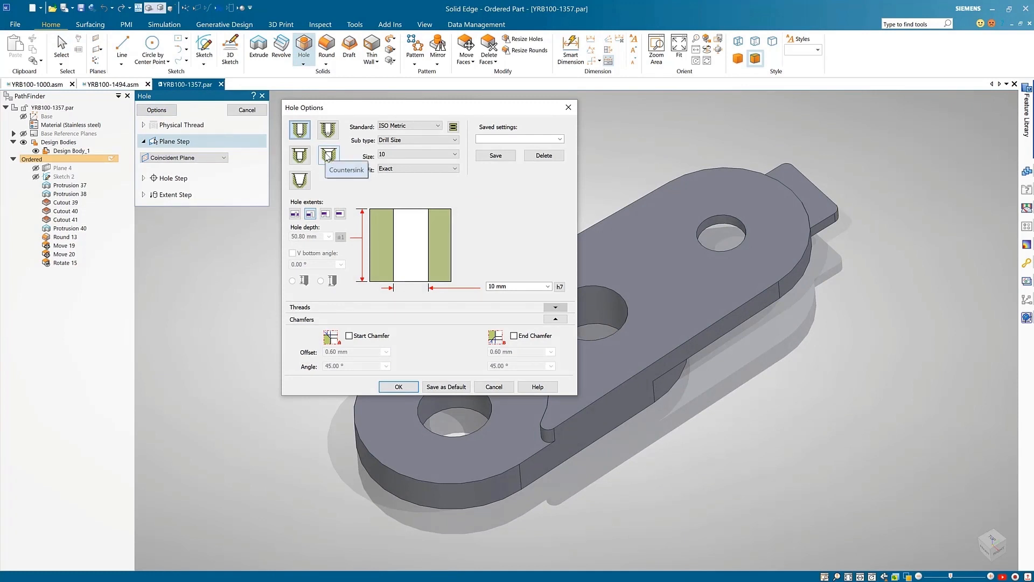
click(300, 155)
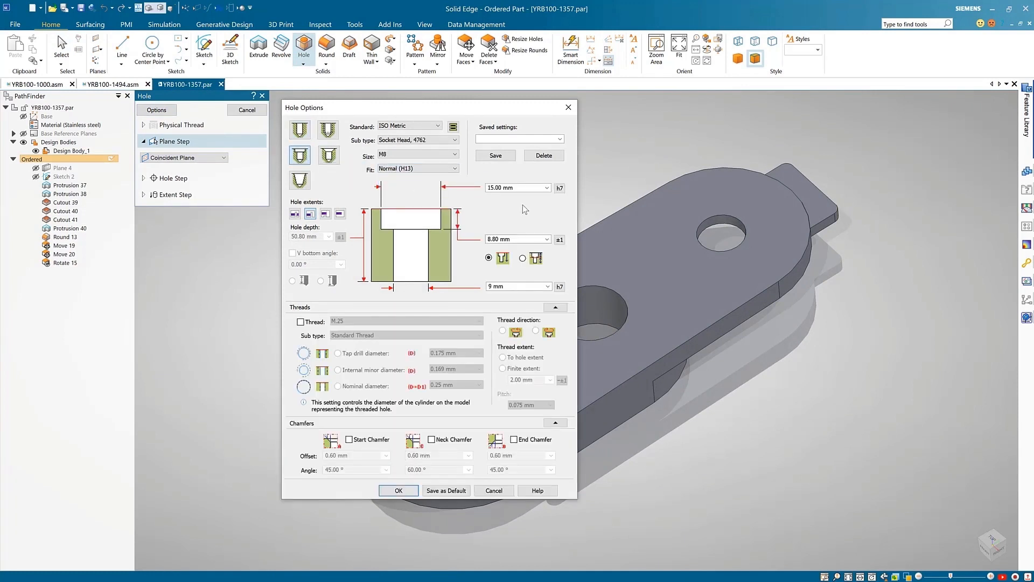
click(559, 187)
click(428, 301)
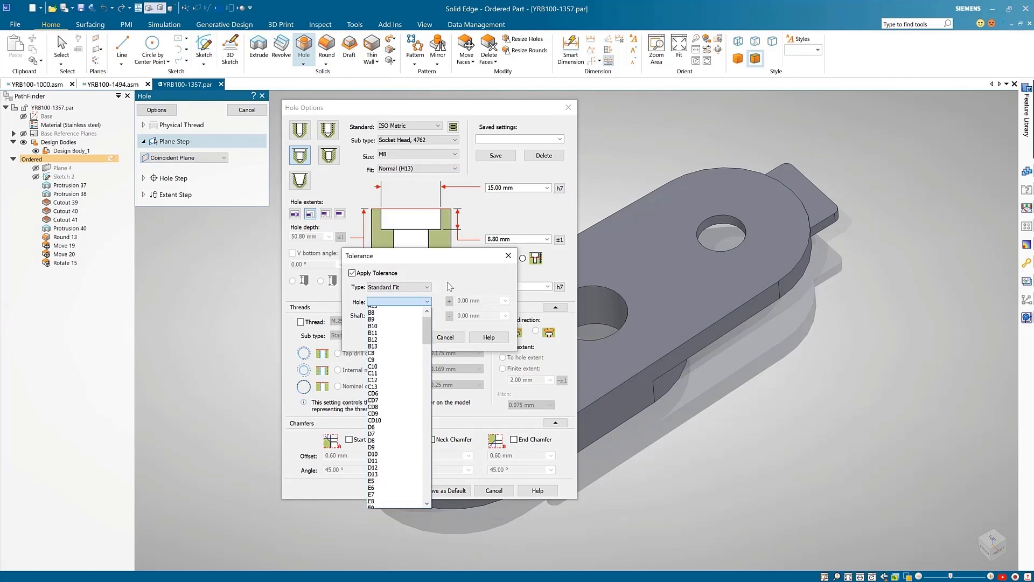
click(425, 287)
click(402, 300)
click(452, 338)
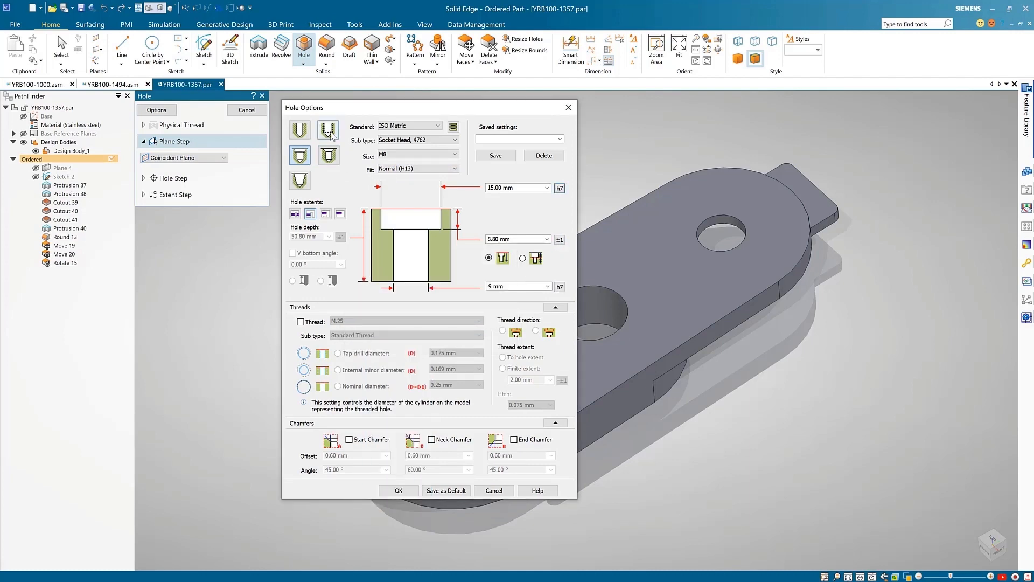
Configure a threaded ISO Metric hole with Standard Thread and size M3 x 0.35.
click(328, 130)
click(454, 154)
click(401, 243)
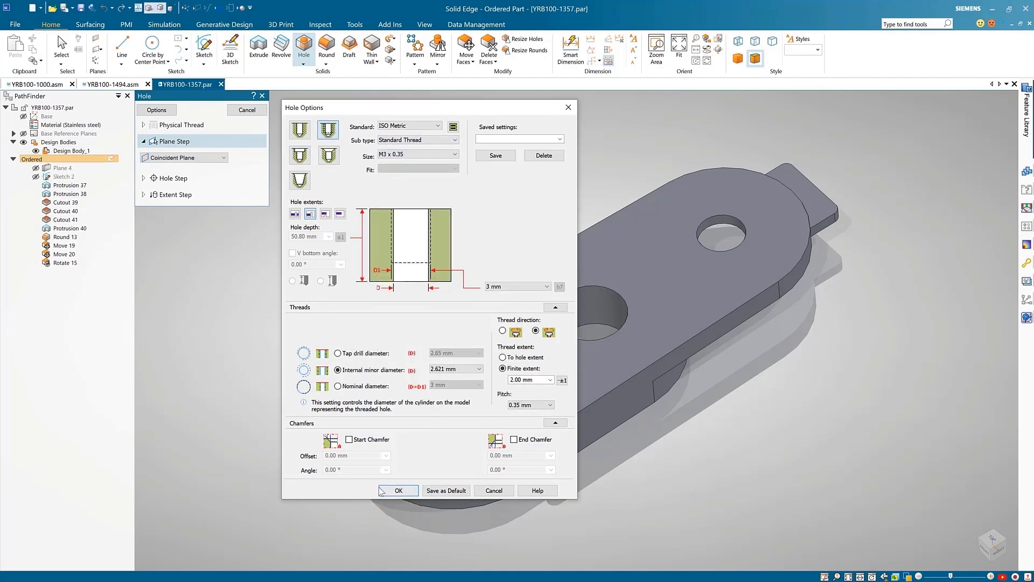
click(398, 491)
Place one threaded hole on the recessed face, vertically aligned with the centre of the large end hole.
click(399, 377)
click(515, 218)
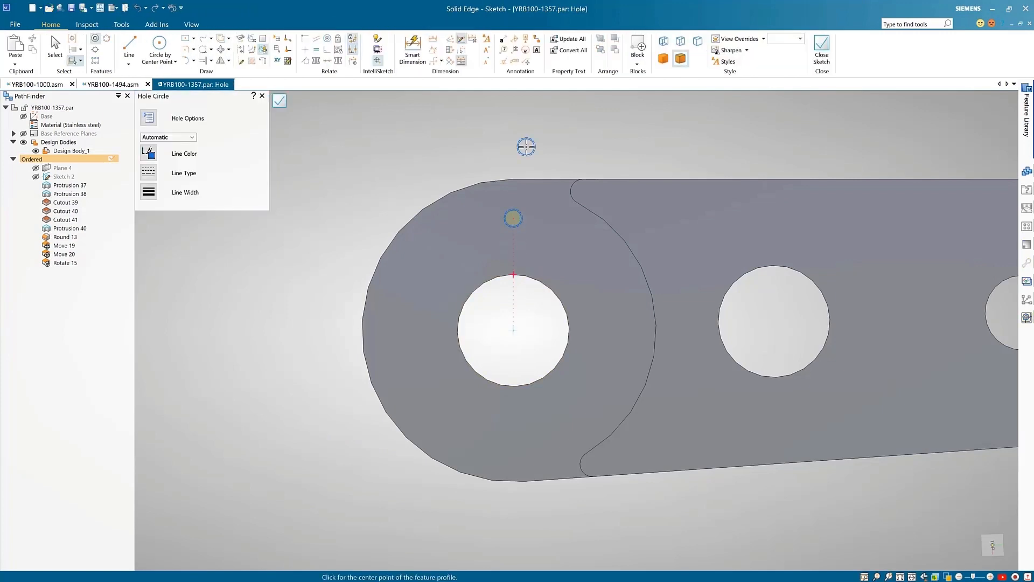
key(Escape)
Dimension the threaded hole 18.5 mm from the large end hole's centre and close the hole sketch.
click(518, 218)
click(533, 178)
click(552, 289)
click(544, 308)
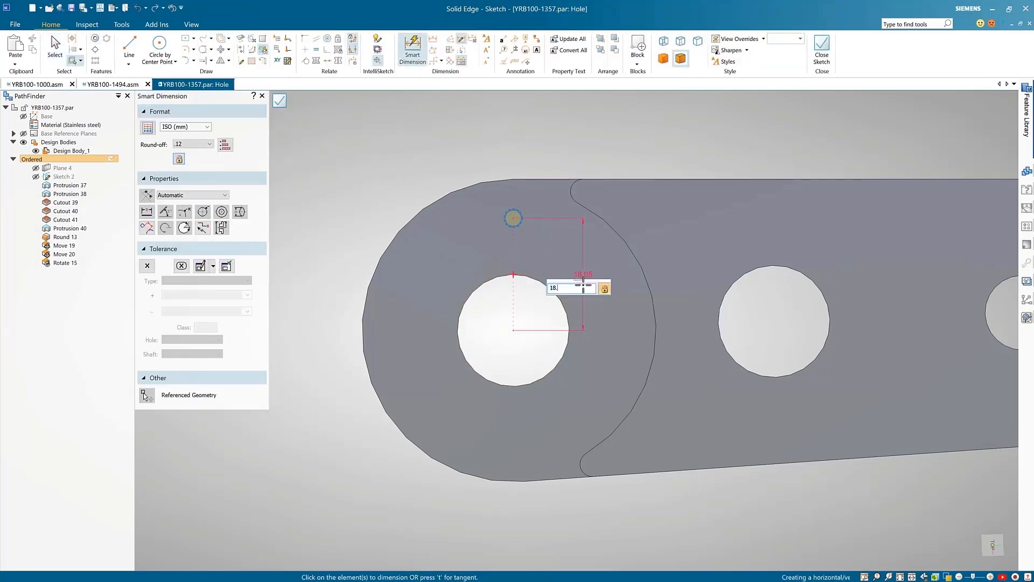
text(18.5)
key(Return)
click(822, 48)
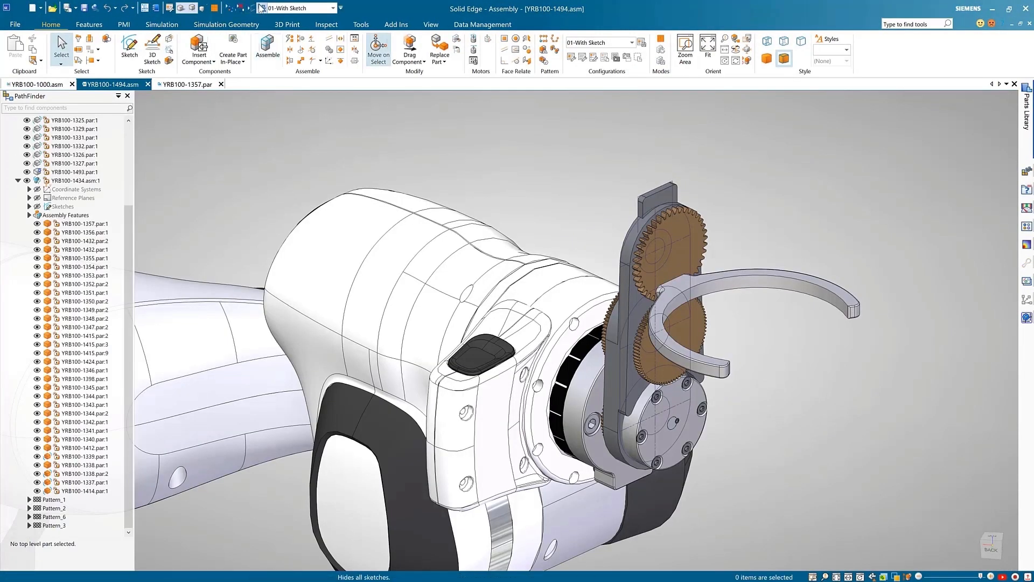
Apply a style from the Metals category to the gripper's link plate in the YRB100-1494 assembly and collapse the style palette.
click(1027, 226)
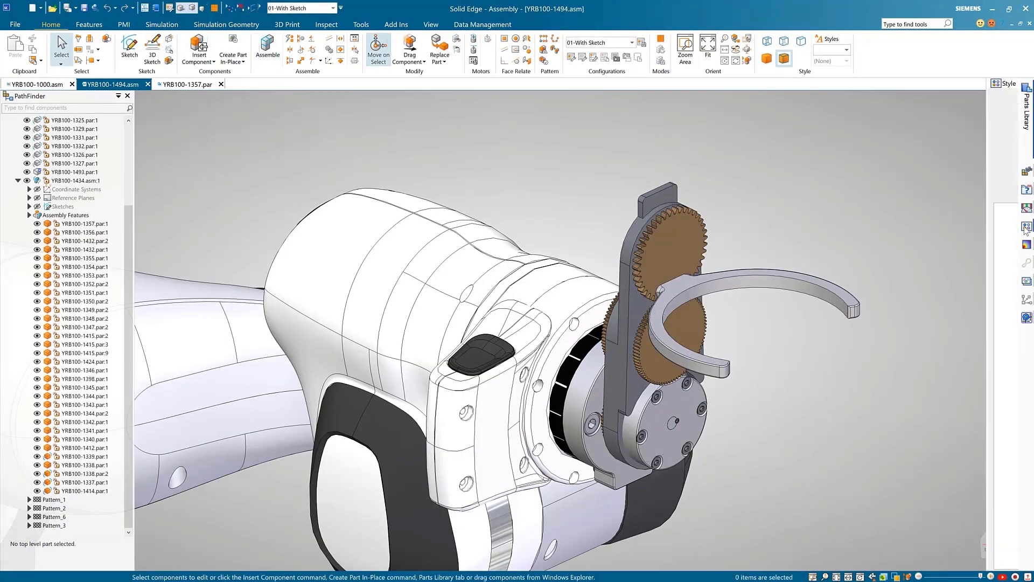
click(1002, 84)
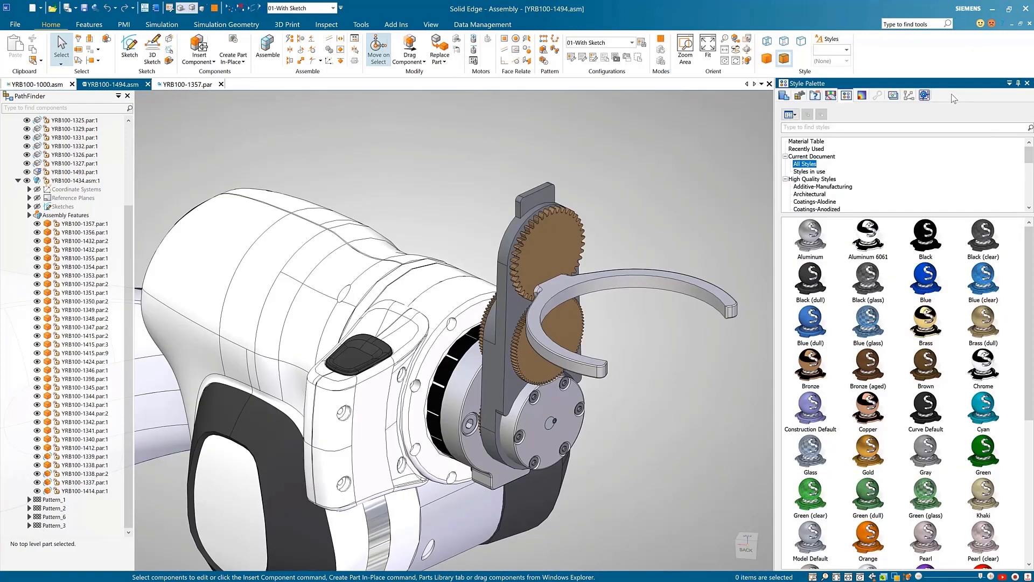
click(817, 187)
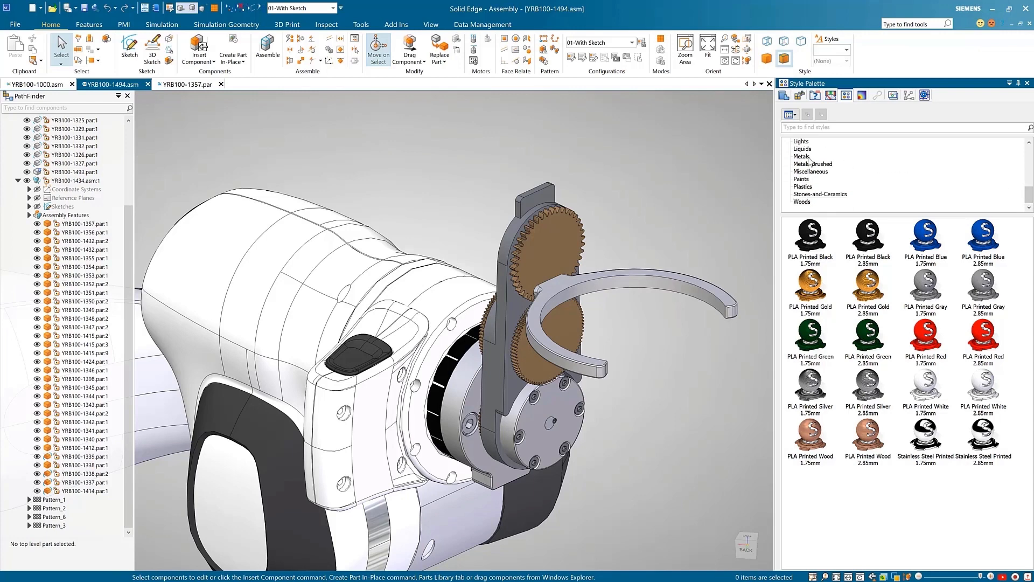
click(802, 156)
drag(869, 338, 500, 331)
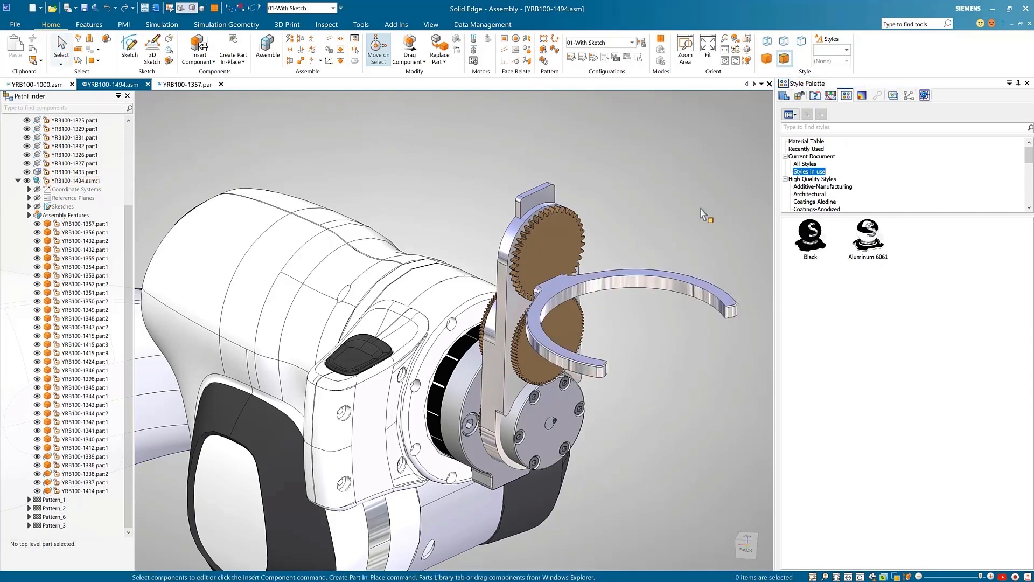
click(1020, 84)
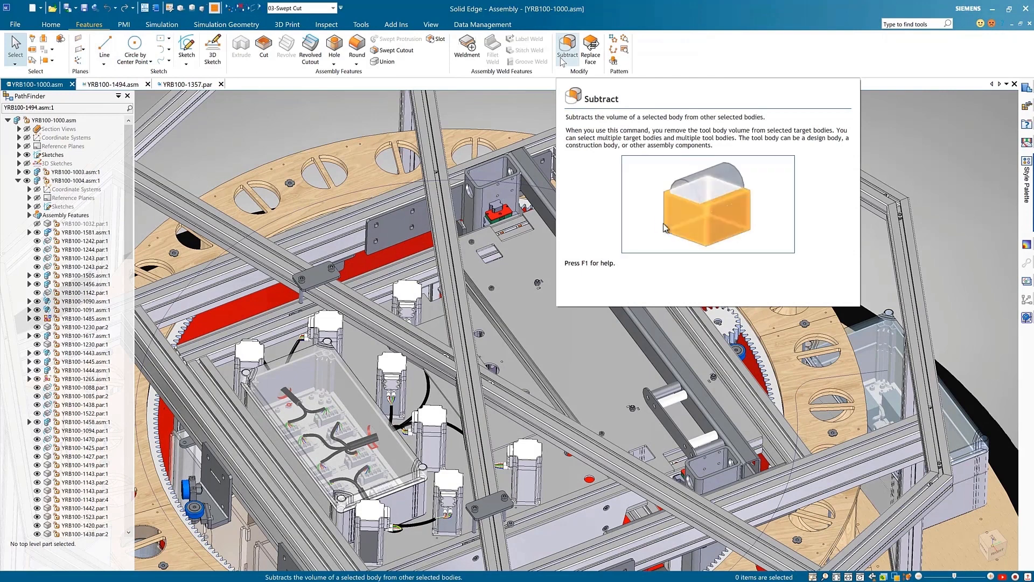
Define a single-path swept cutout in YRB100-1000.asm from the sketched curve around the wooden ring and its small cross-section.
click(393, 51)
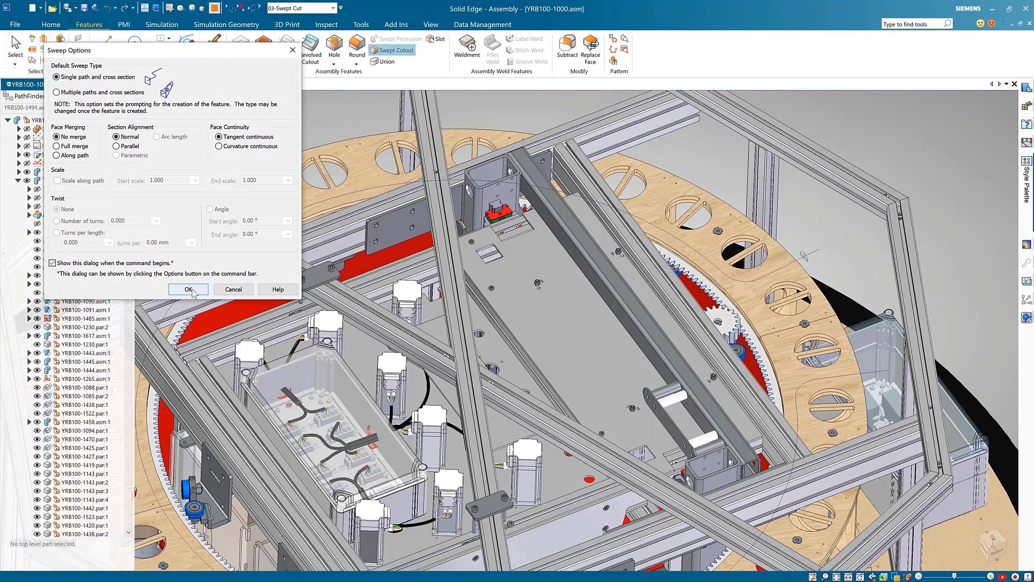
click(189, 290)
click(816, 247)
right_click(816, 247)
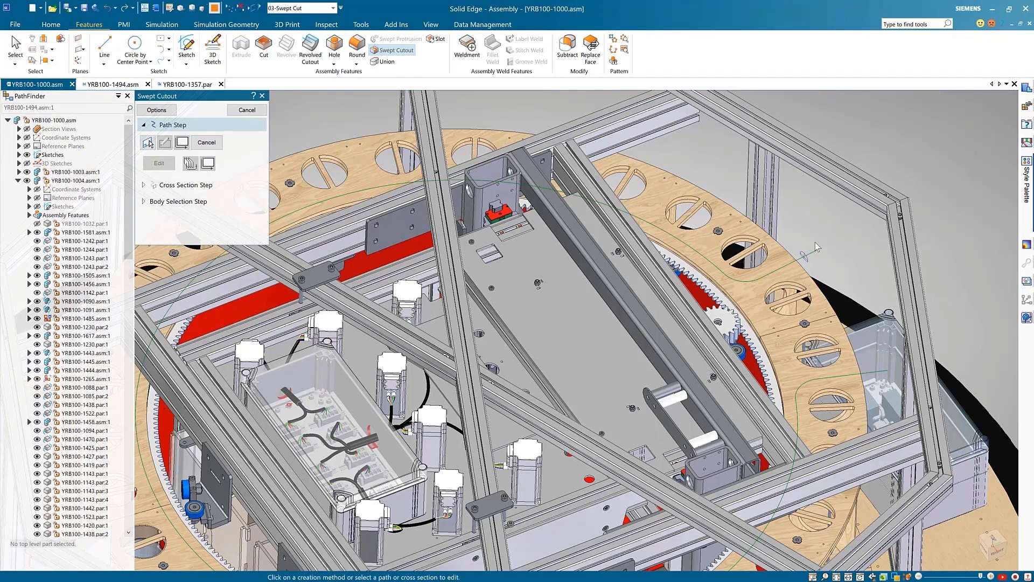
right_click(816, 247)
click(803, 257)
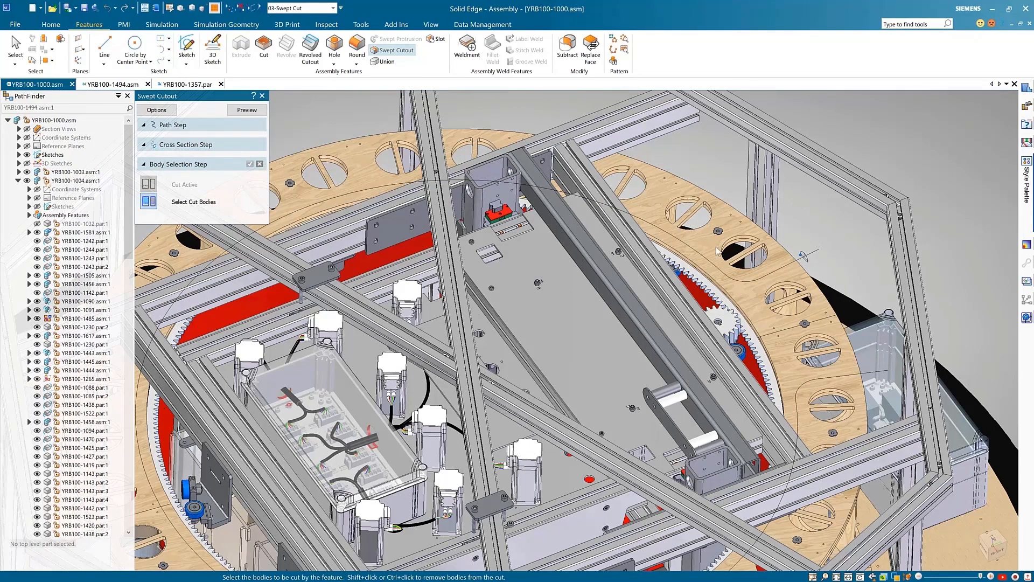
Choose the upper wooden ring as the body to cut and finish the swept cutout.
click(803, 264)
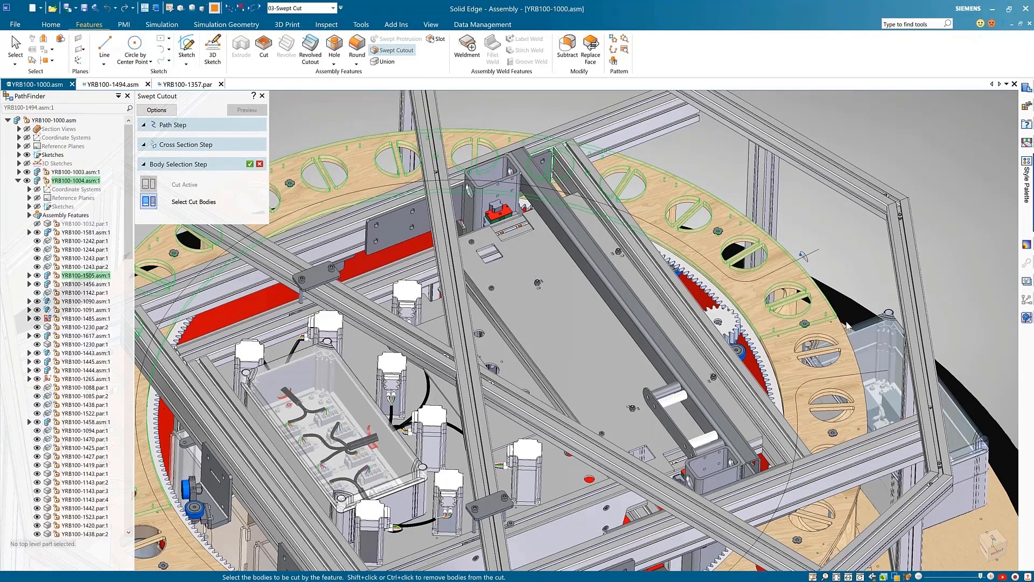
right_click(866, 246)
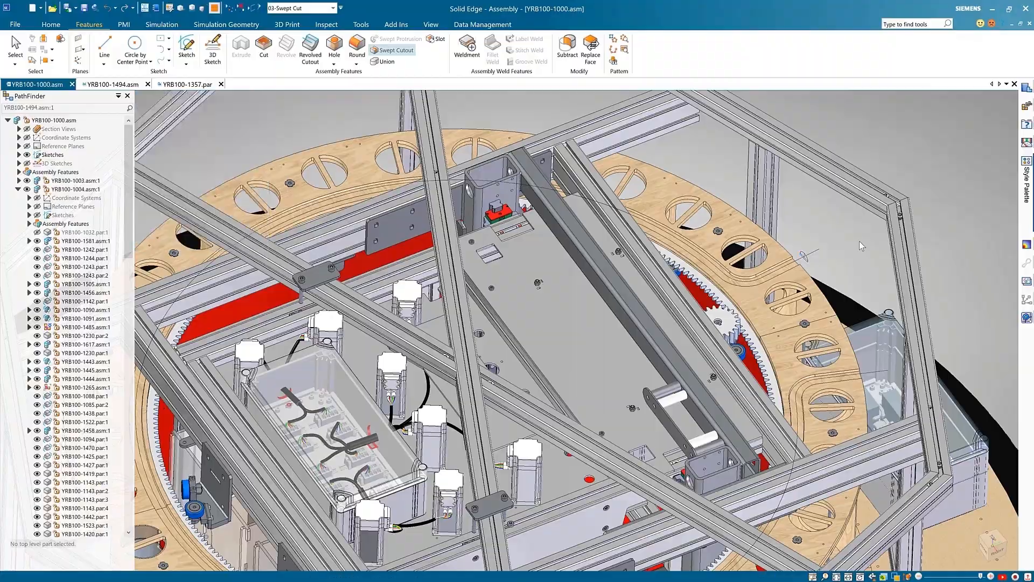
key(Escape)
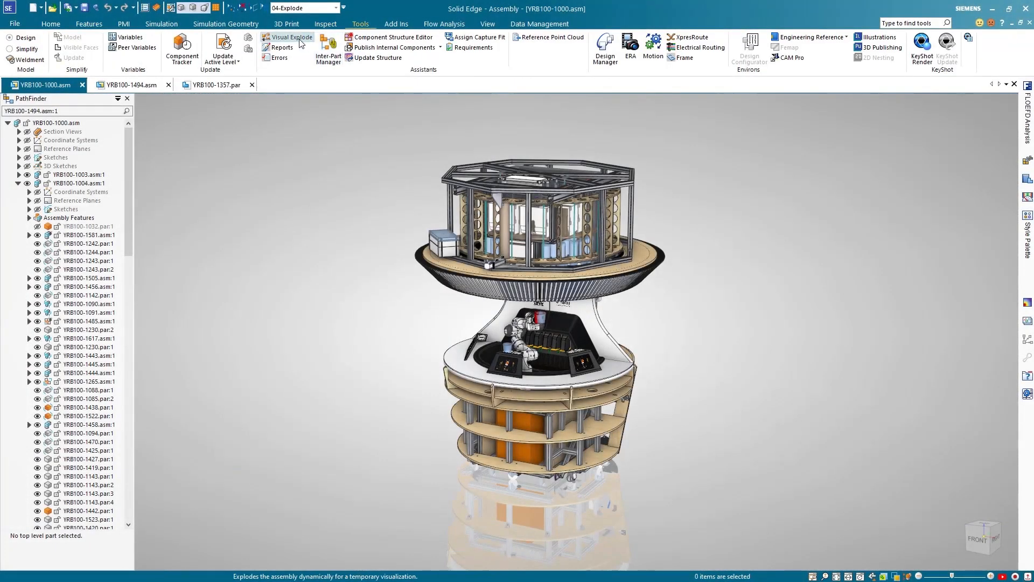
Explode the complete kiosk assembly temporarily with Visual Explode and collapse it back together.
click(300, 42)
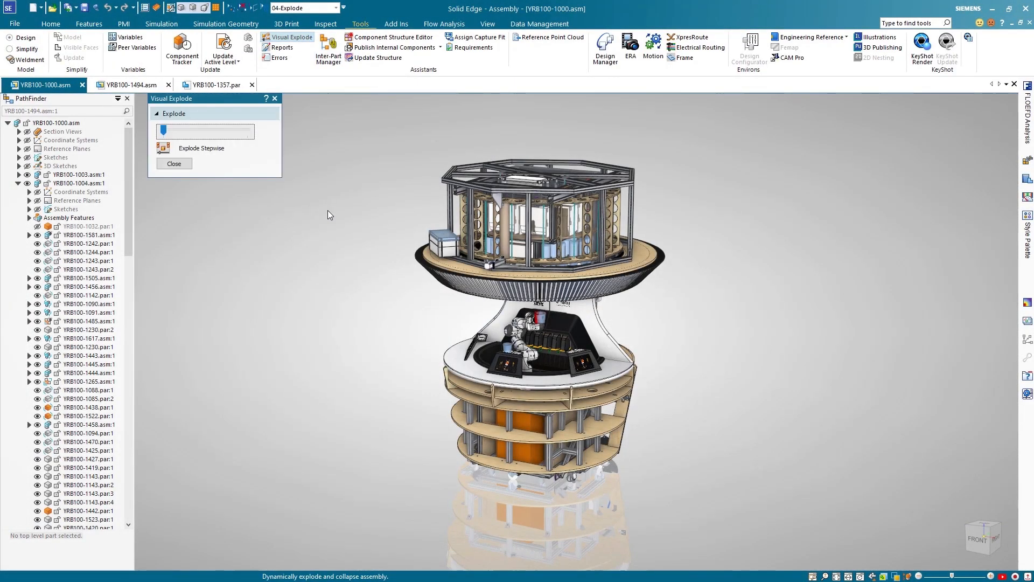
drag(165, 135, 172, 131)
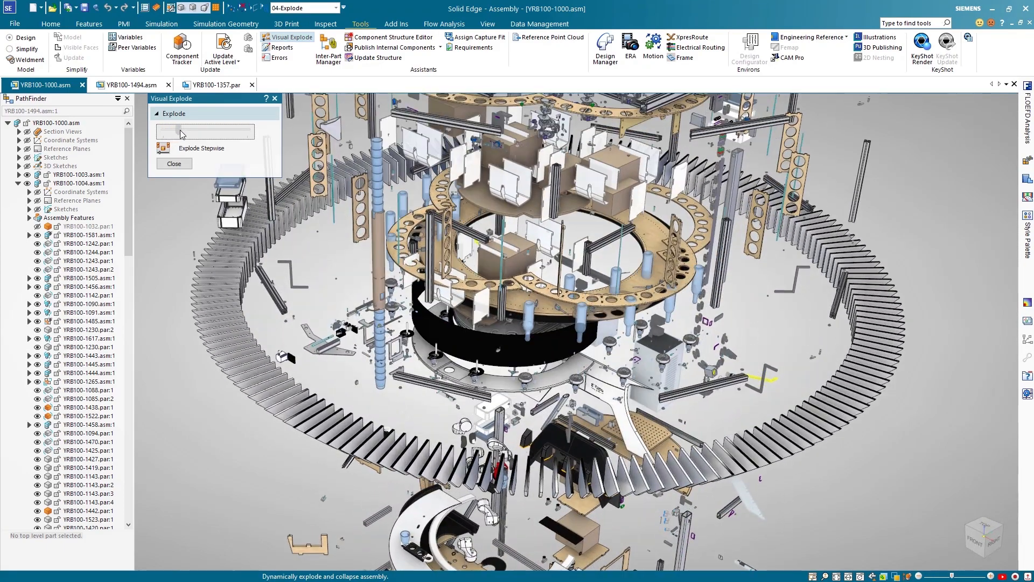
drag(177, 130, 163, 130)
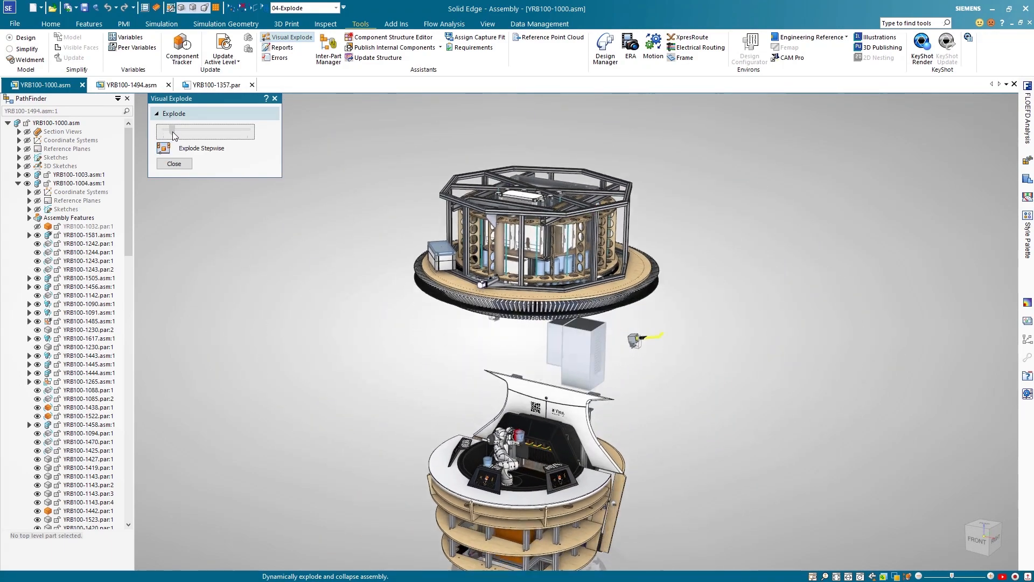
mouse_move(173, 131)
mouse_down()
mouse_move(213, 132)
mouse_move(168, 130)
mouse_up()
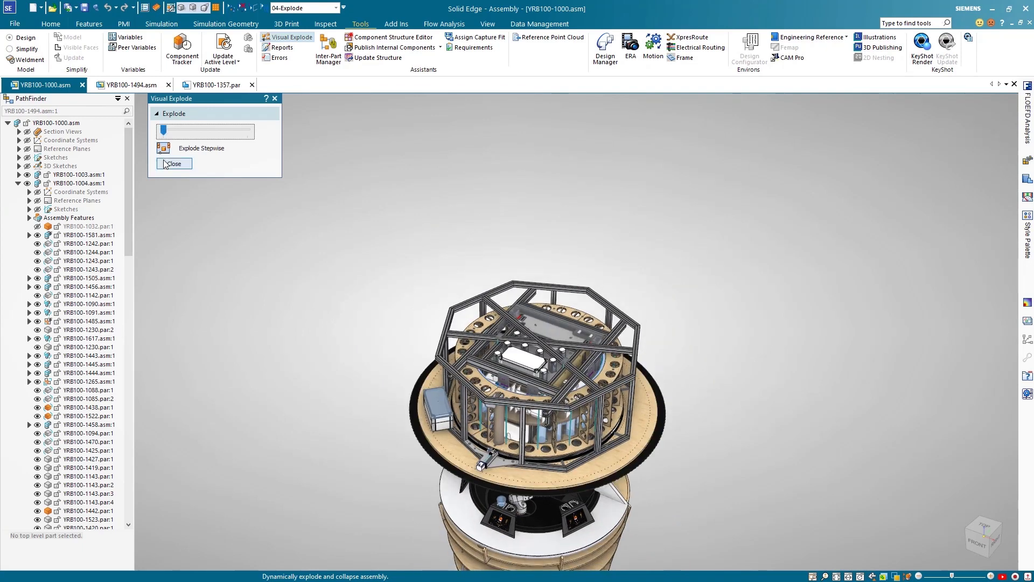
Close Visual Explode and switch the assembly to the default display configuration.
click(171, 164)
click(336, 7)
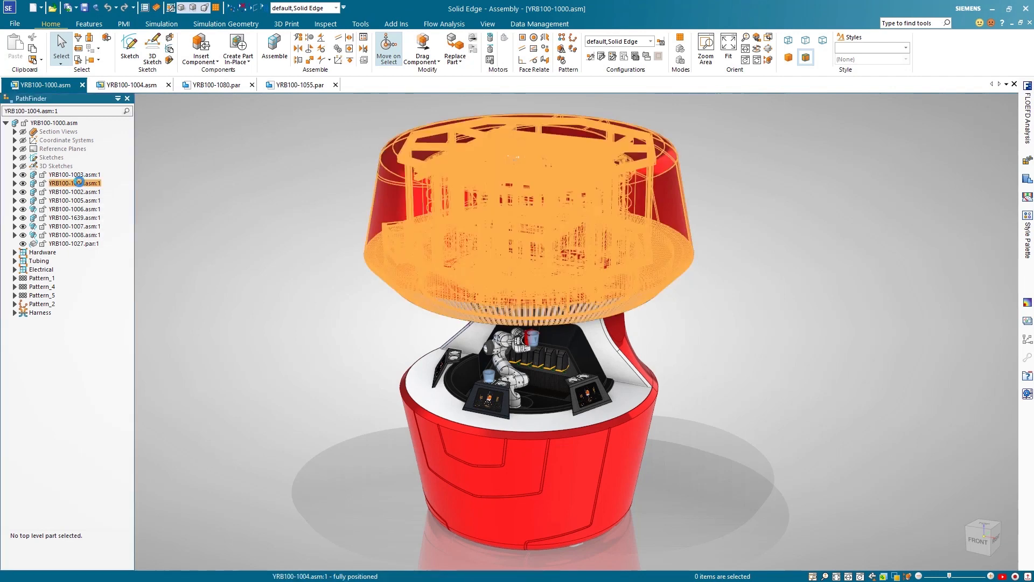
Open the upper subassembly YRB100-1004.asm and, from it, the cut-out plate part YRB100-1080.par.
click(79, 183)
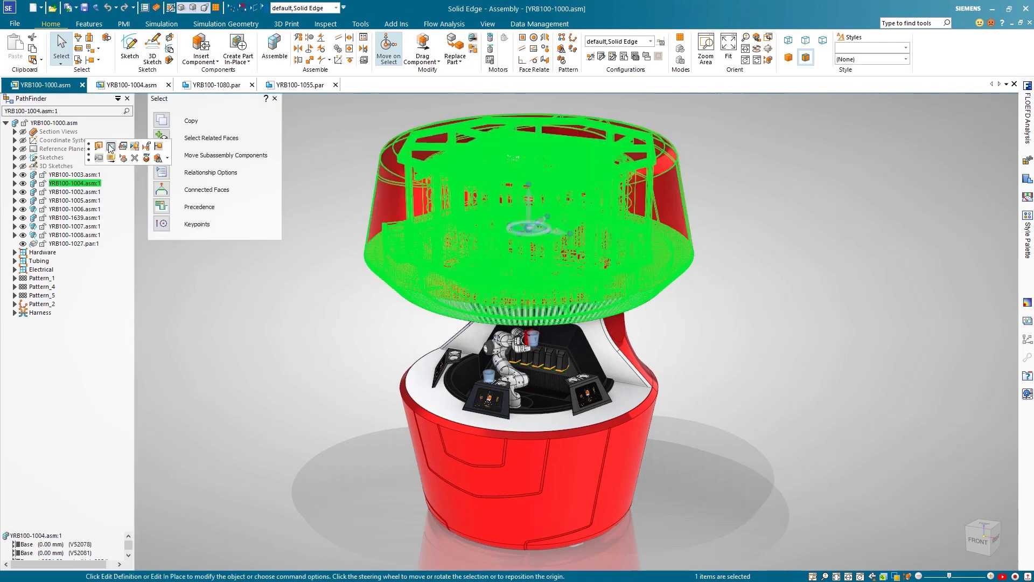
click(111, 146)
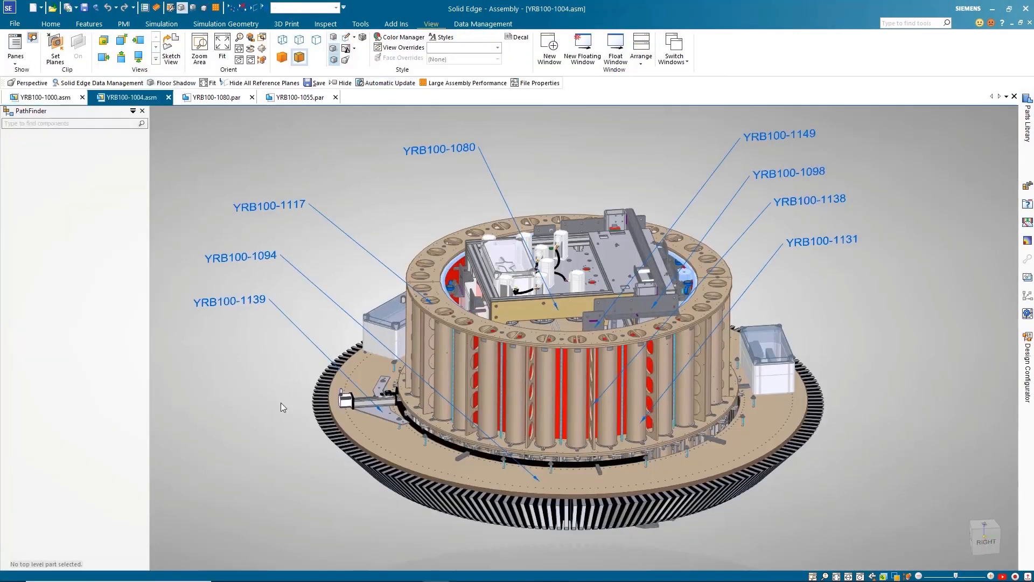
click(571, 312)
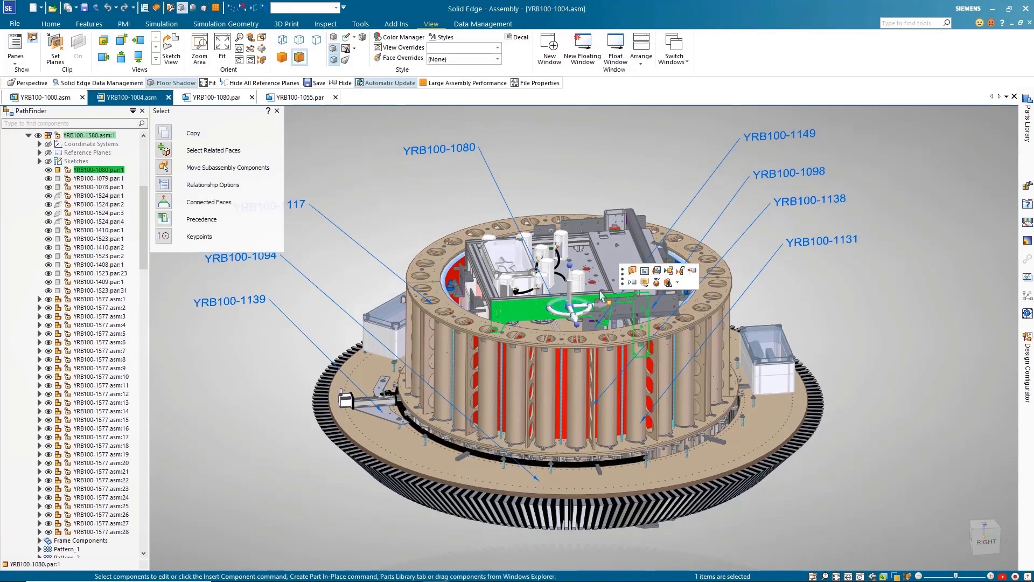
click(657, 271)
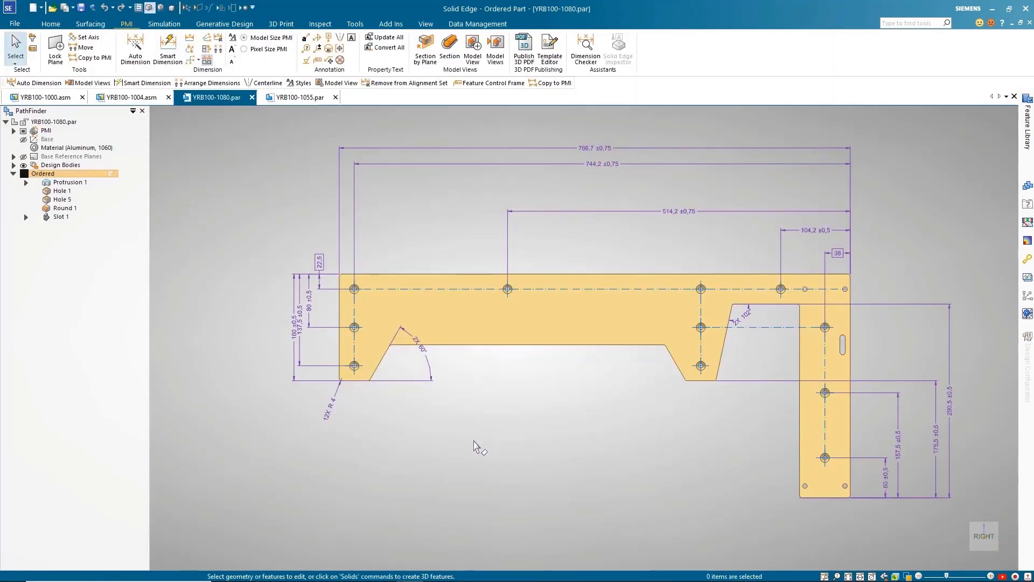
Arrange the linear dimensions above and right of the plate at 1.00 stack pitch, excluding the angular dimensions.
click(219, 48)
drag(822, 411, 343, 125)
shift+click(418, 344)
shift+click(745, 316)
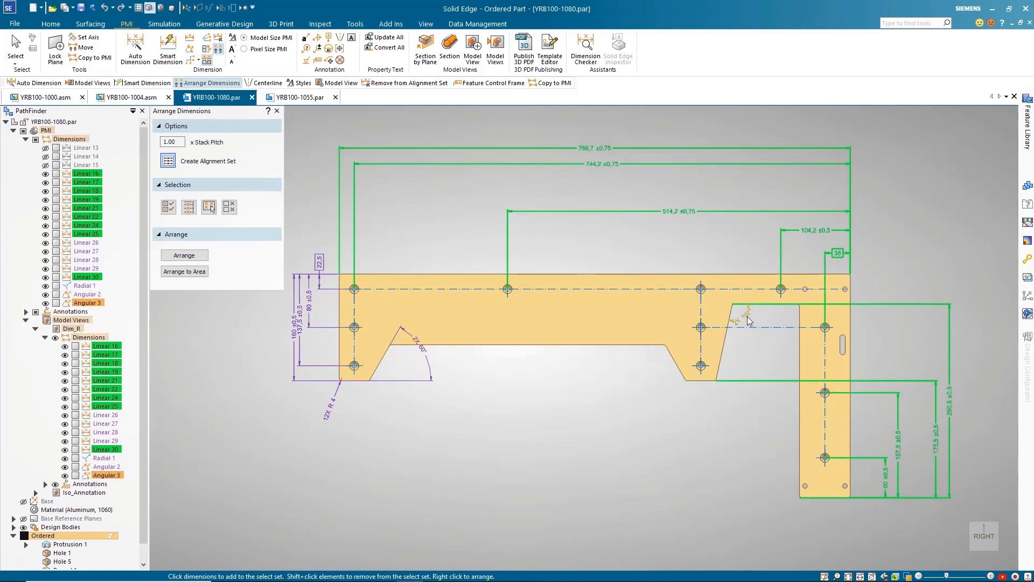
right_click(628, 419)
click(233, 210)
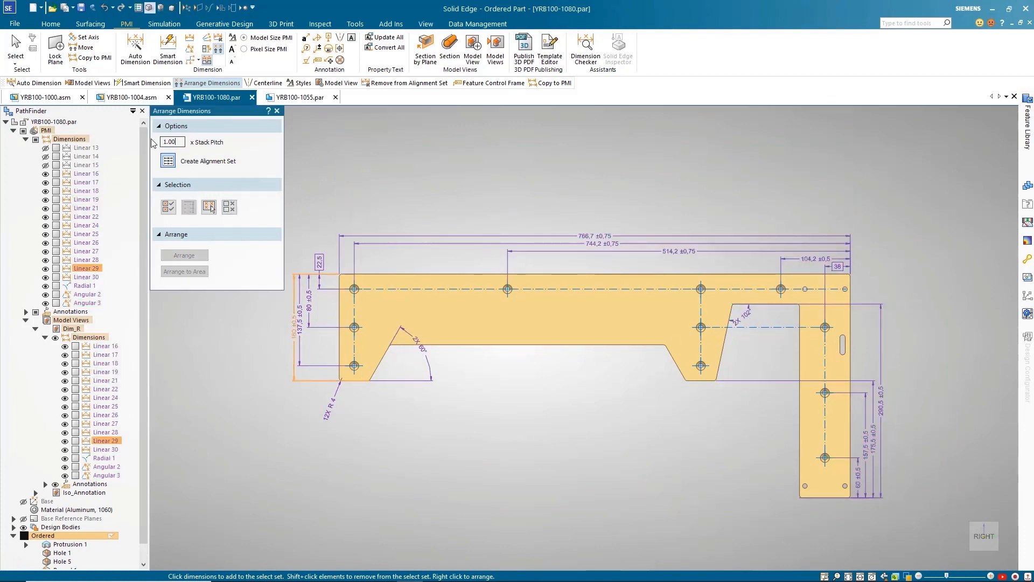
Set the stack pitch to 1.5 and arrange the plate's left-side dimensions and 2X 60° angle within a bounded area.
drag(178, 142, 152, 143)
text(1.5)
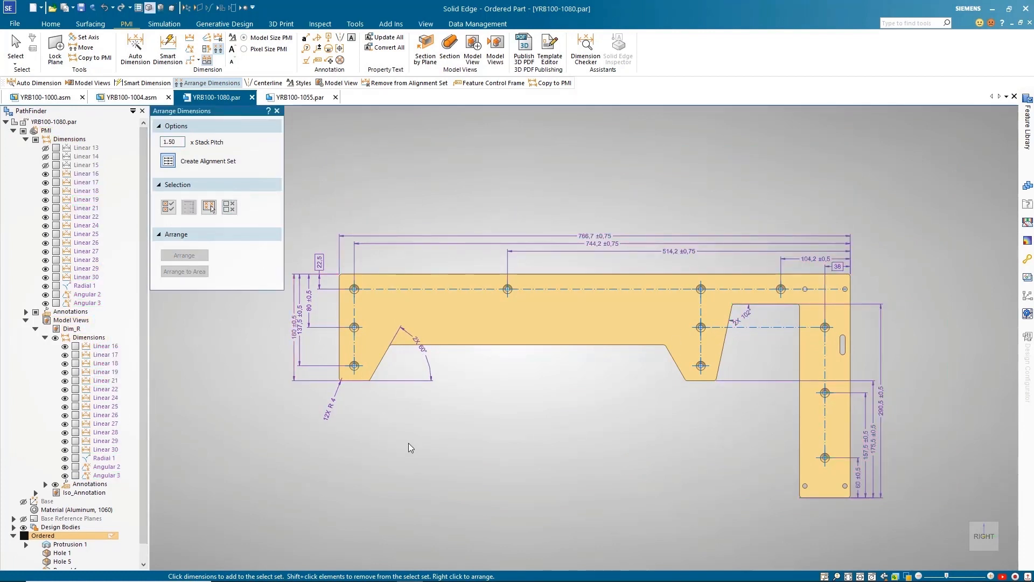
drag(458, 443, 290, 263)
click(198, 271)
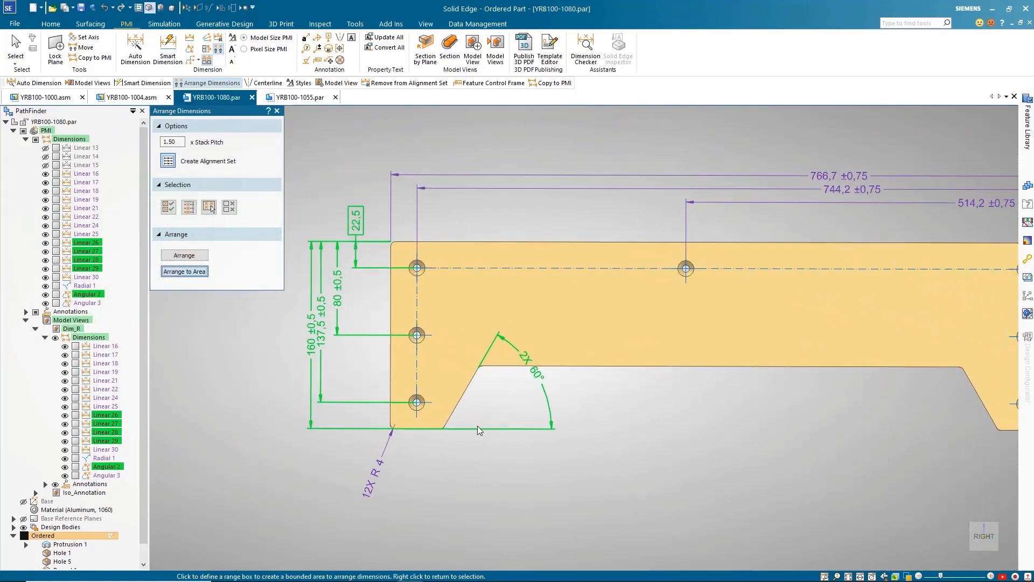
click(474, 414)
click(364, 229)
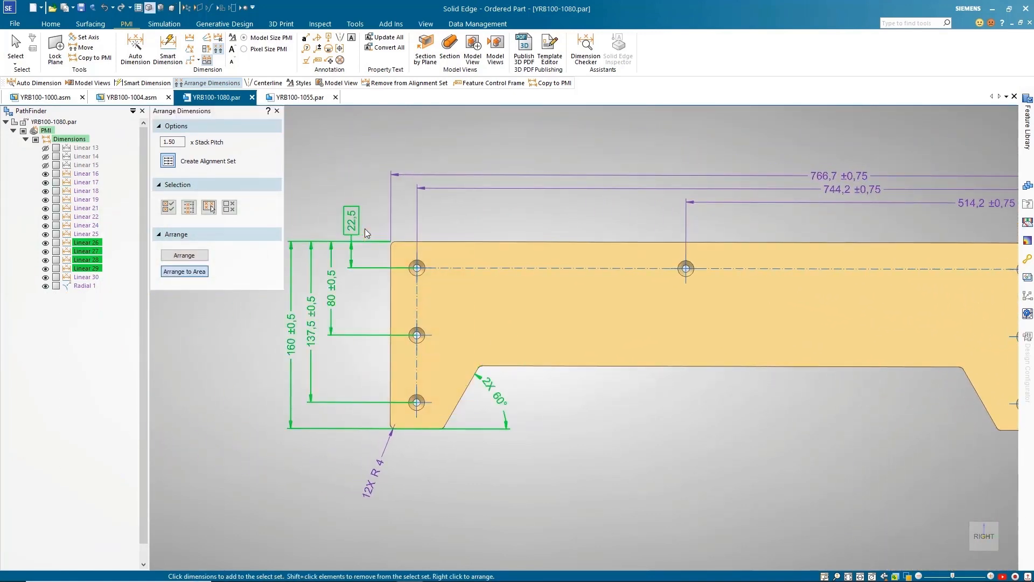
key(Escape)
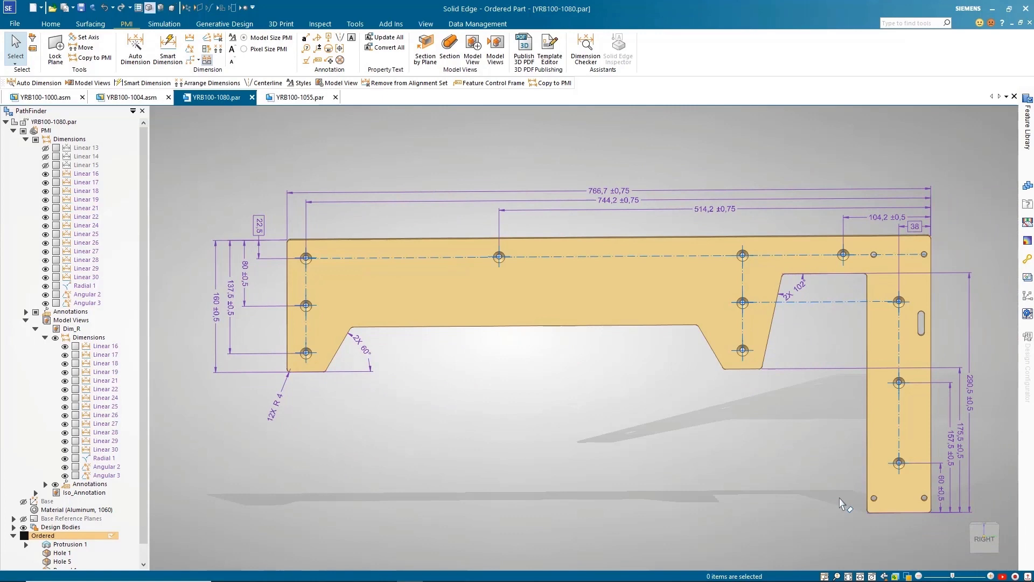
Define Auto Dimension datums on the plate's large face, the long outer side face of the leg and the leg's bottom face.
click(135, 48)
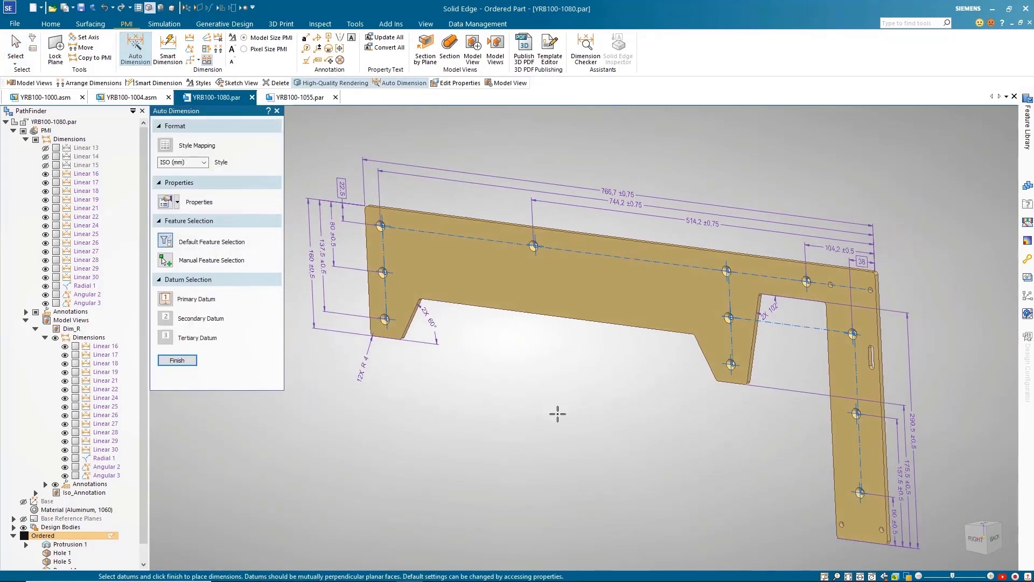
click(553, 312)
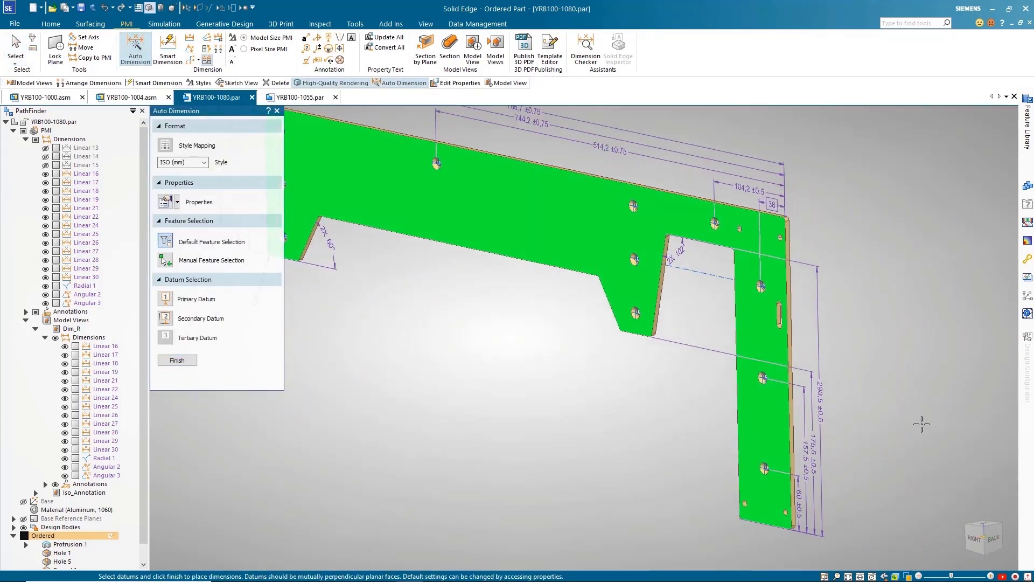
click(785, 330)
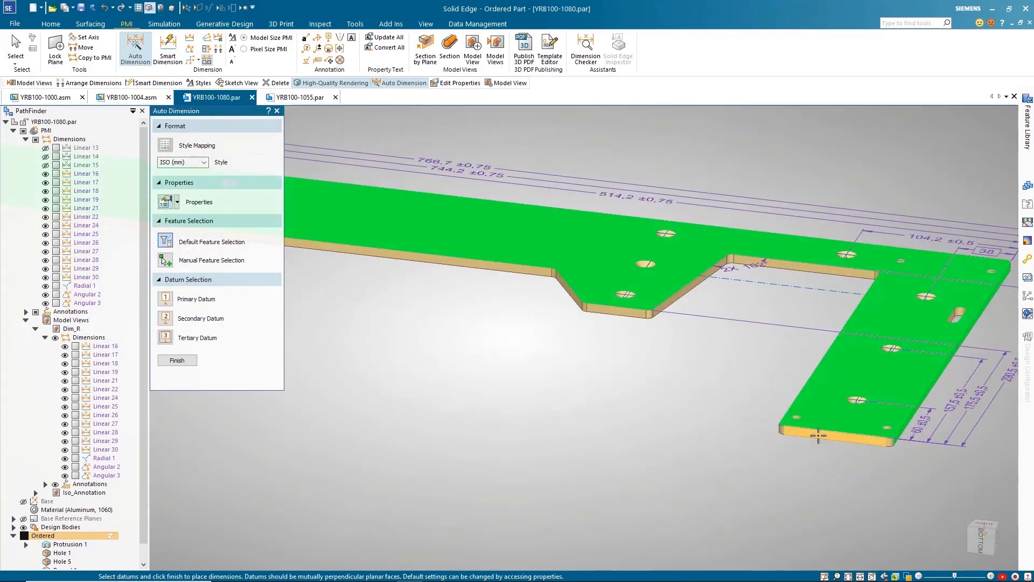
click(818, 435)
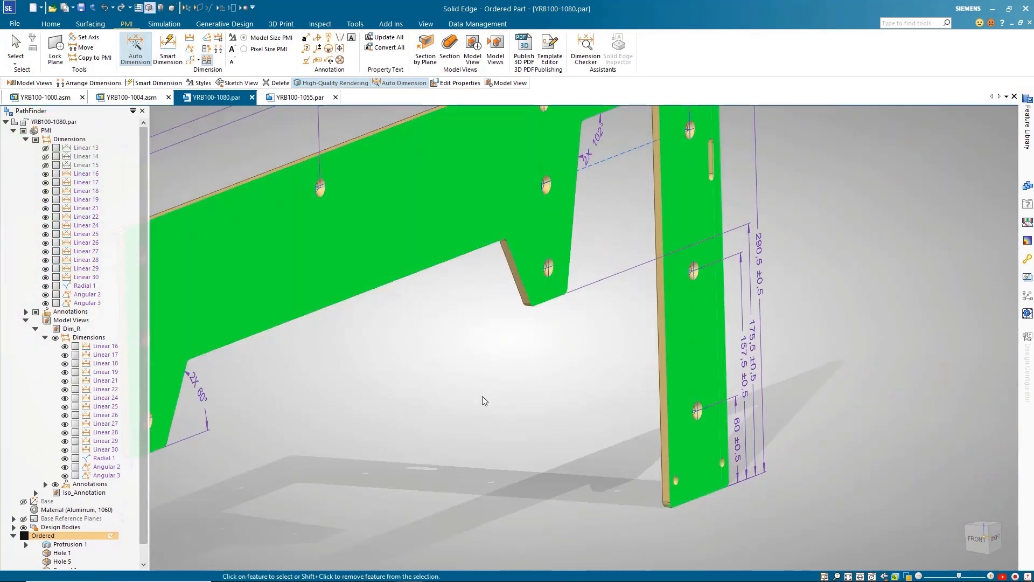
Choose the plate's holes manually as features, generate the automatic dimensions and show the right view.
click(676, 480)
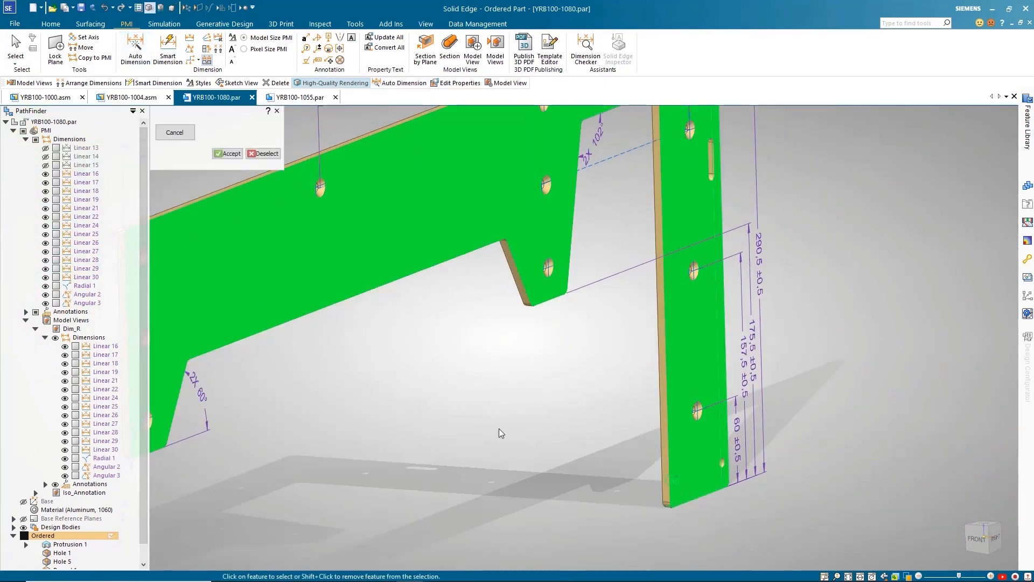
right_click(454, 357)
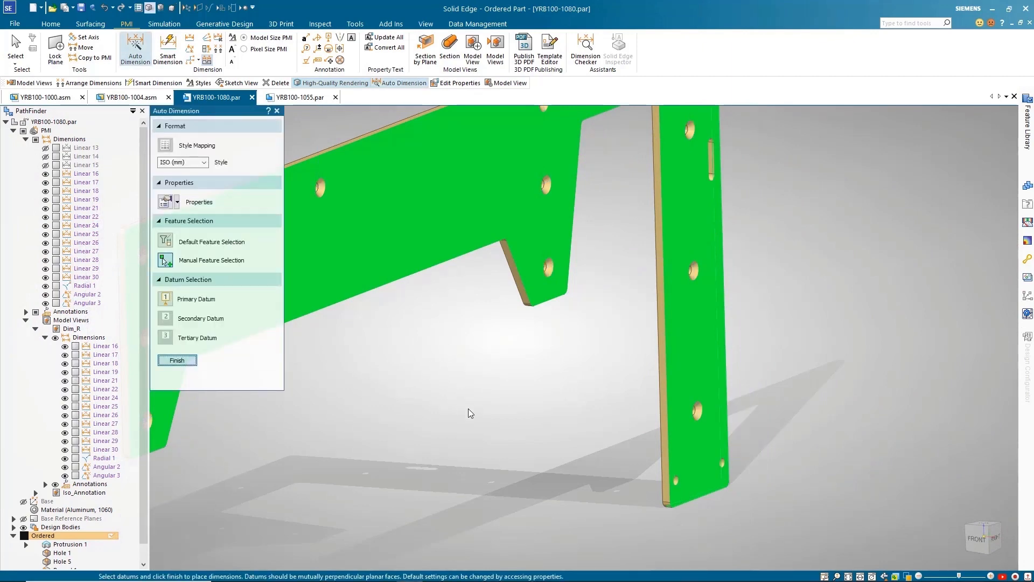
right_click(437, 430)
click(996, 538)
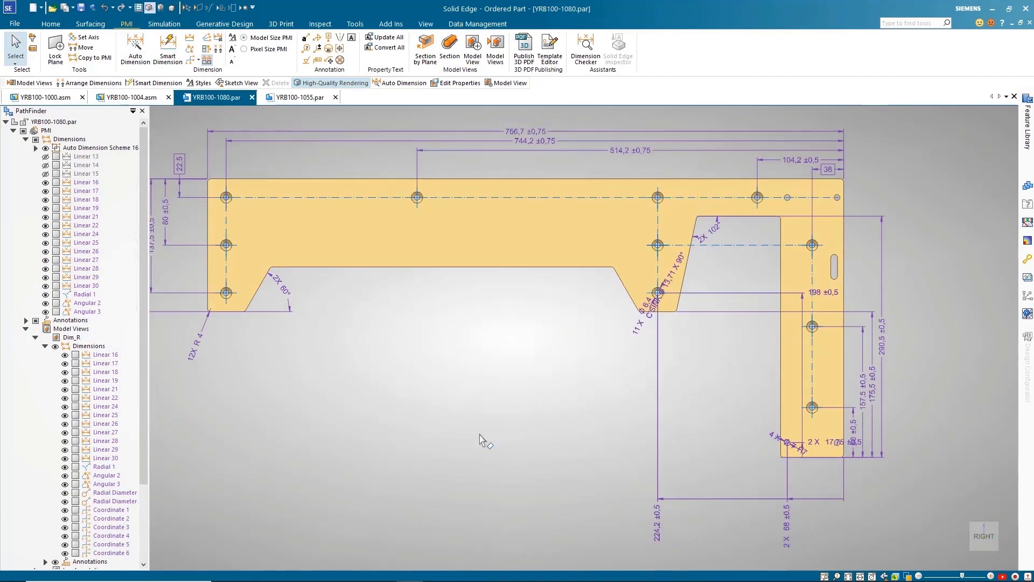
Move the countersink callout, the 2X 17,75 dimension and the 4X Ø7 H7 callout clear of the plate geometry.
drag(671, 318, 587, 317)
drag(858, 450, 754, 449)
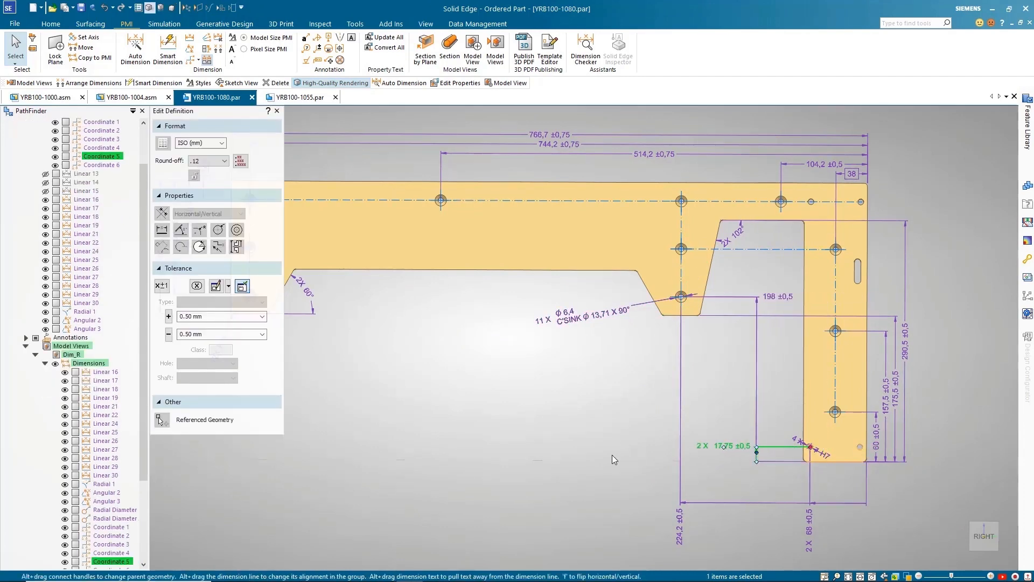
drag(821, 457, 787, 418)
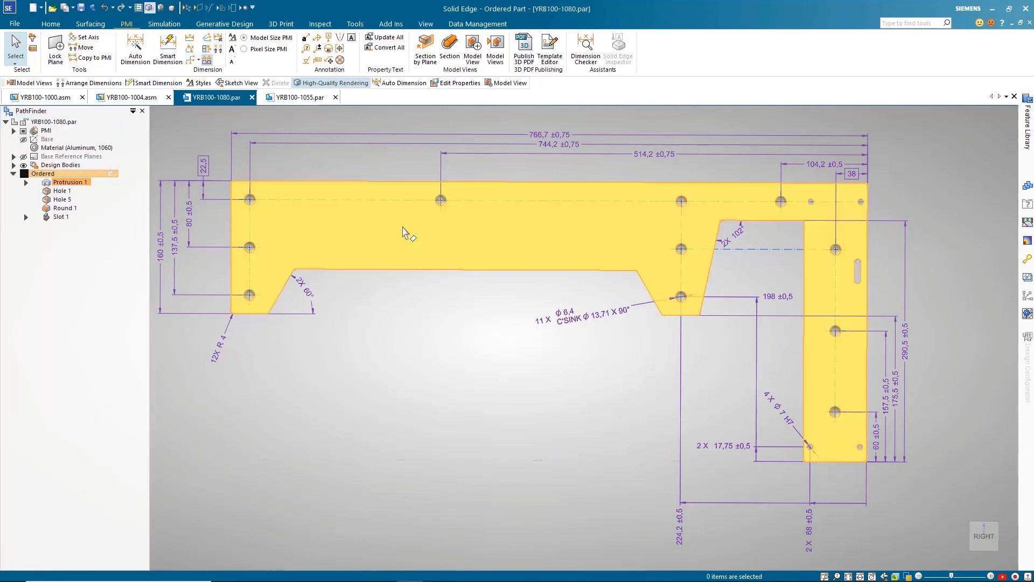
Show the saved model views and step between Iso_Annotation and Dim_R to compare their annotations.
click(495, 58)
double_click(959, 295)
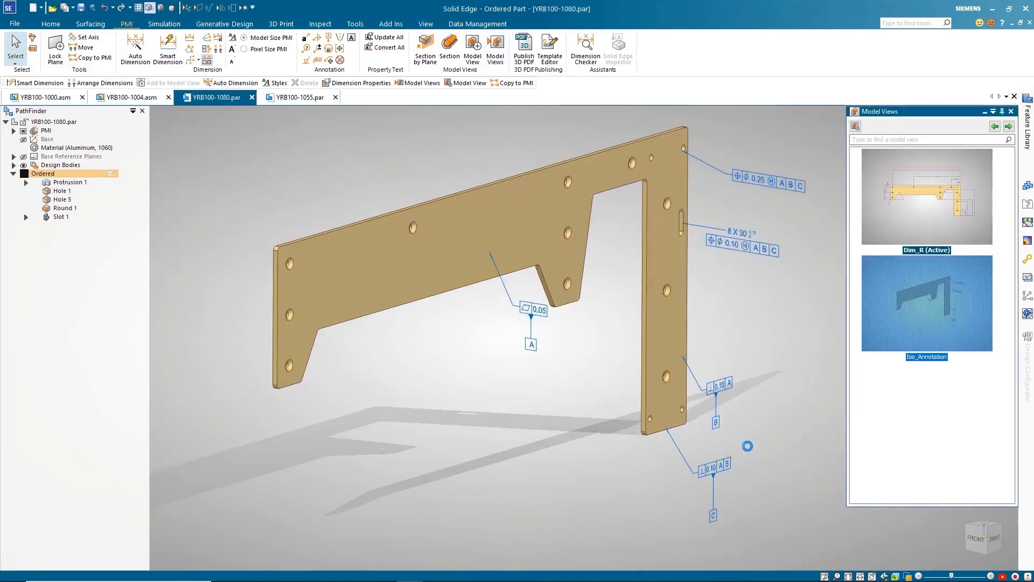
click(1009, 127)
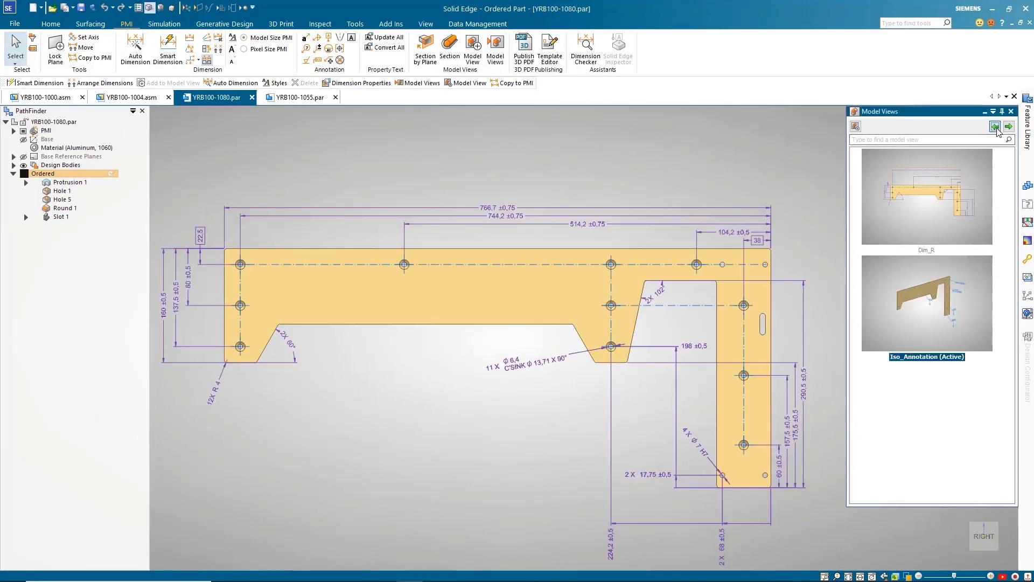
click(1008, 127)
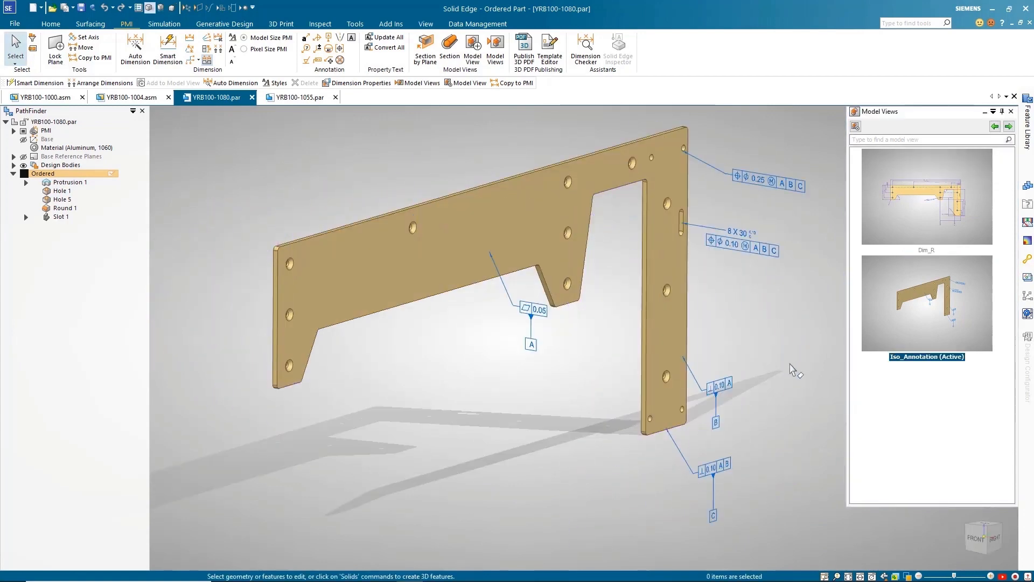
Hide all PMI, orient the plate to the front view and create a model view named Dim_F.
click(23, 130)
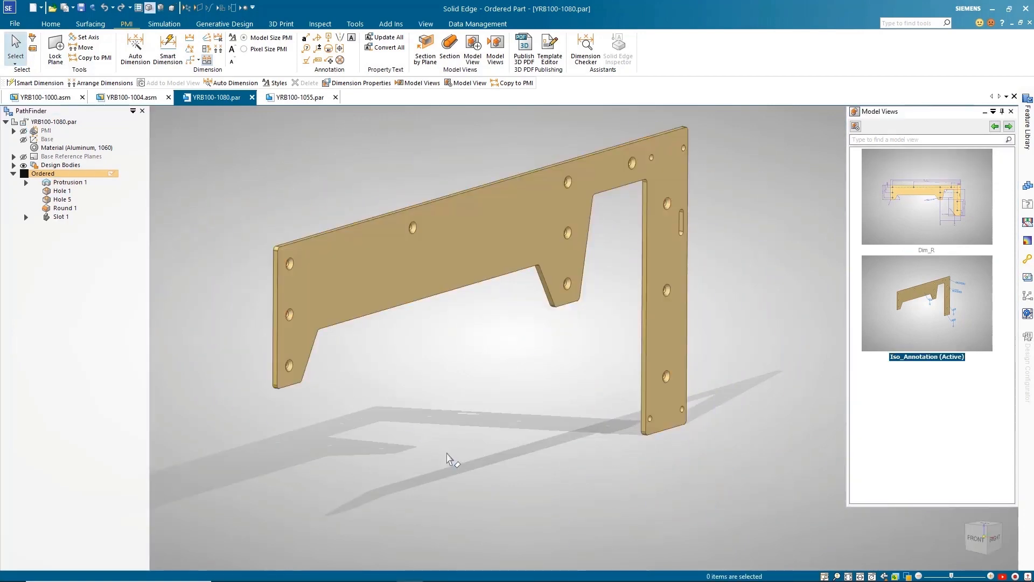
key(ctrl+f)
click(855, 127)
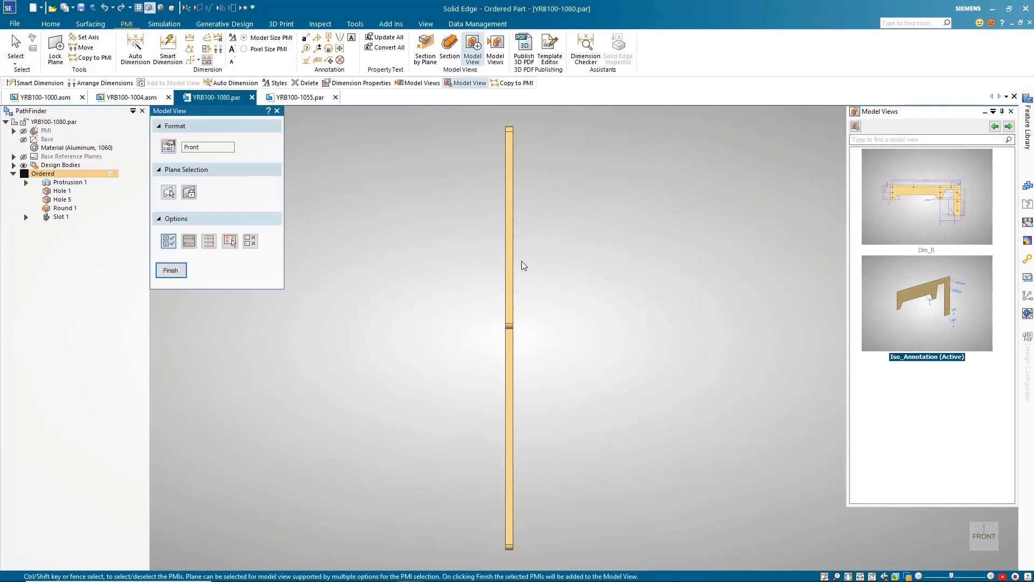
double_click(211, 148)
text(Dim_F)
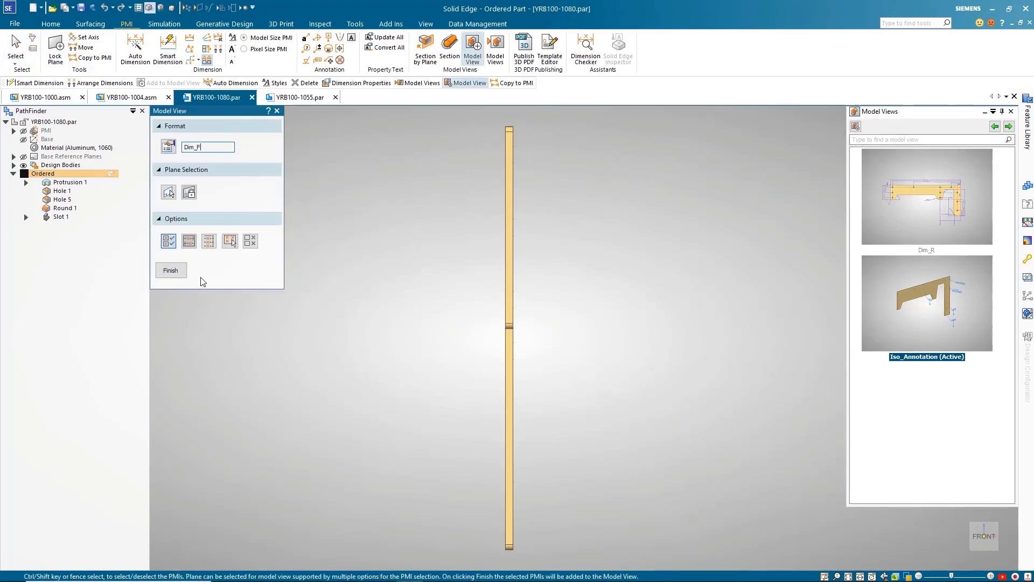
click(173, 271)
Dimension the plate's overall height and its thickness in the Dim_F view with Smart Dimension.
right_drag(453, 367, 425, 367)
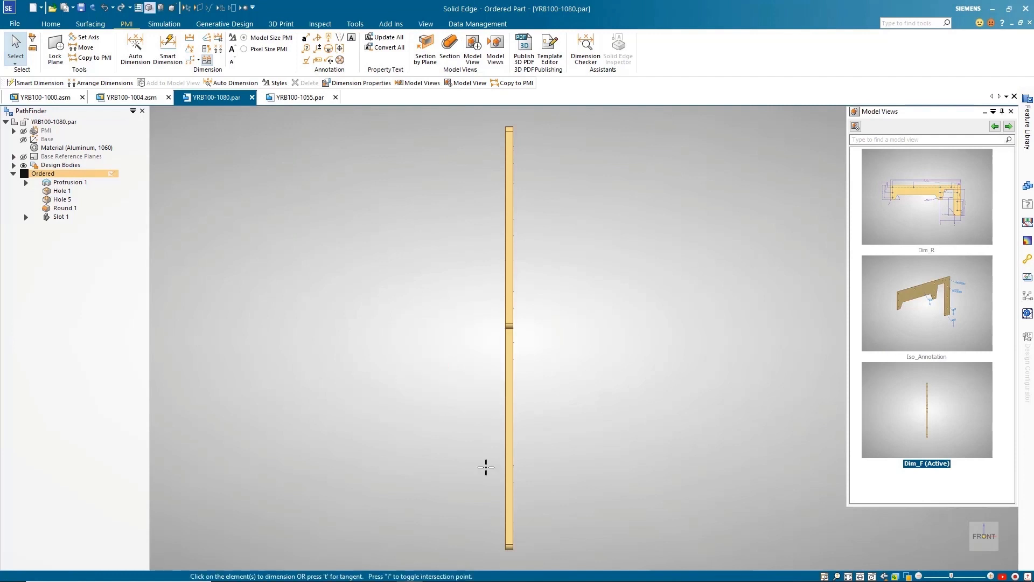
click(509, 550)
click(509, 127)
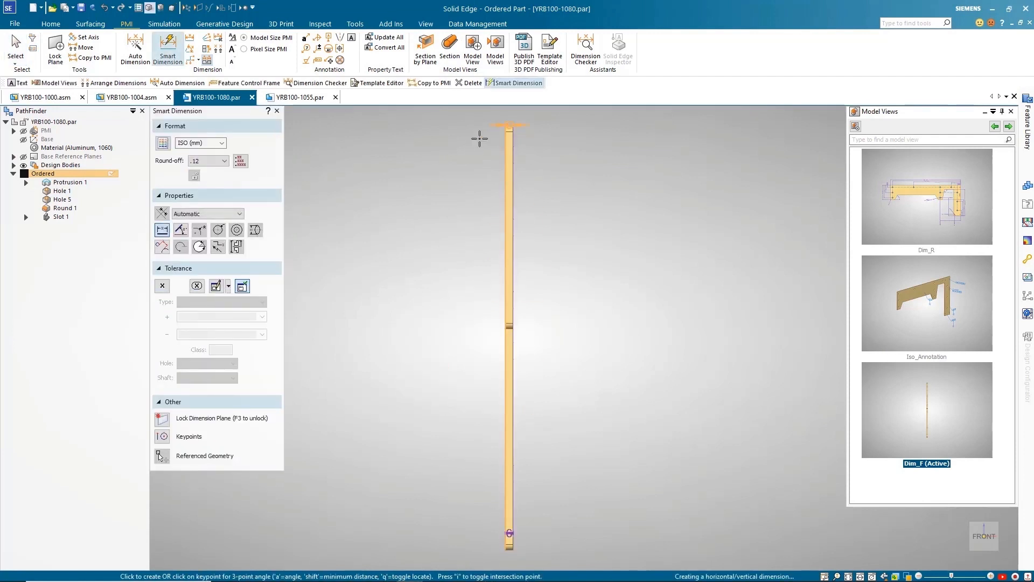
click(480, 144)
click(514, 191)
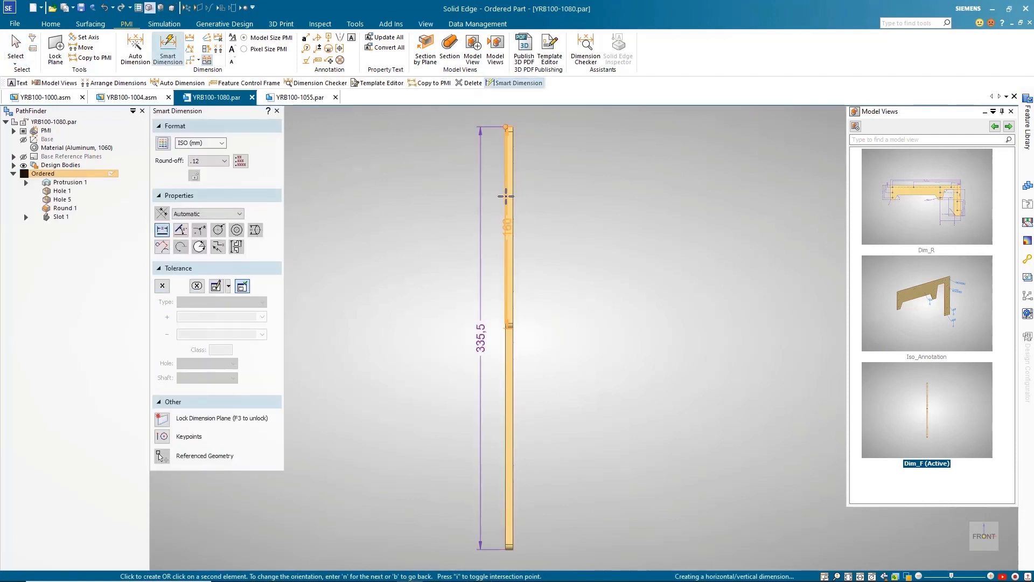
click(506, 195)
click(523, 115)
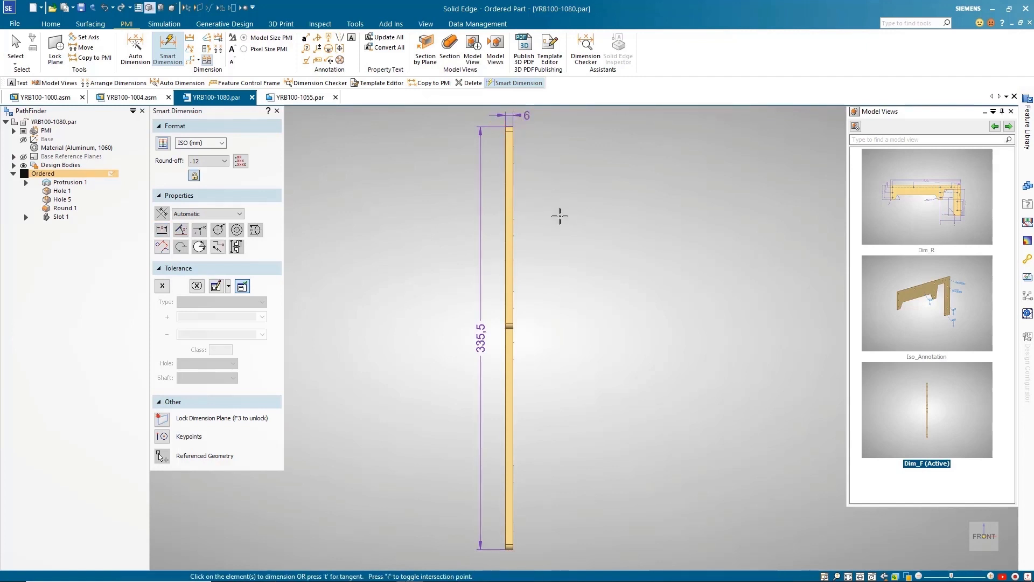
key(Escape)
Attach a 0.05 flatness feature control frame to the plate's large face in the Dim_F view.
click(317, 60)
click(514, 261)
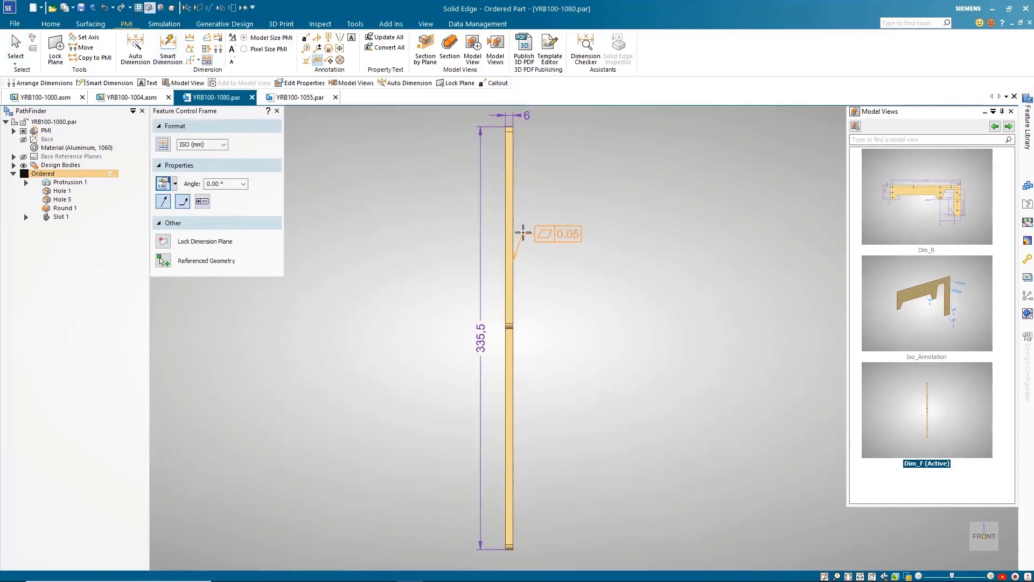
click(525, 224)
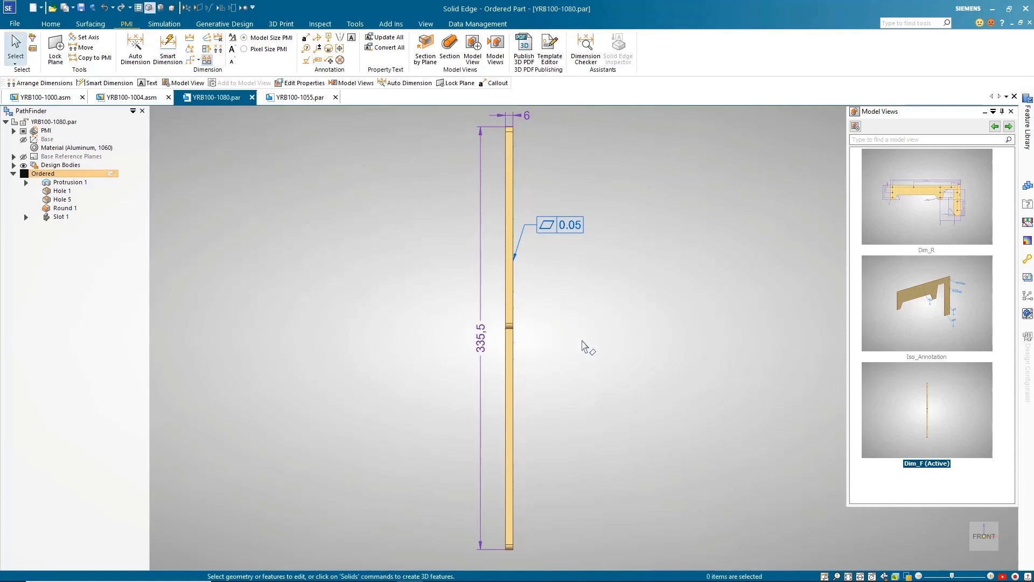
Place the saved MBD_Notes text beside the plate in Dim_F, ending its REVISION line with the Revision number property from the active document.
click(351, 37)
click(359, 260)
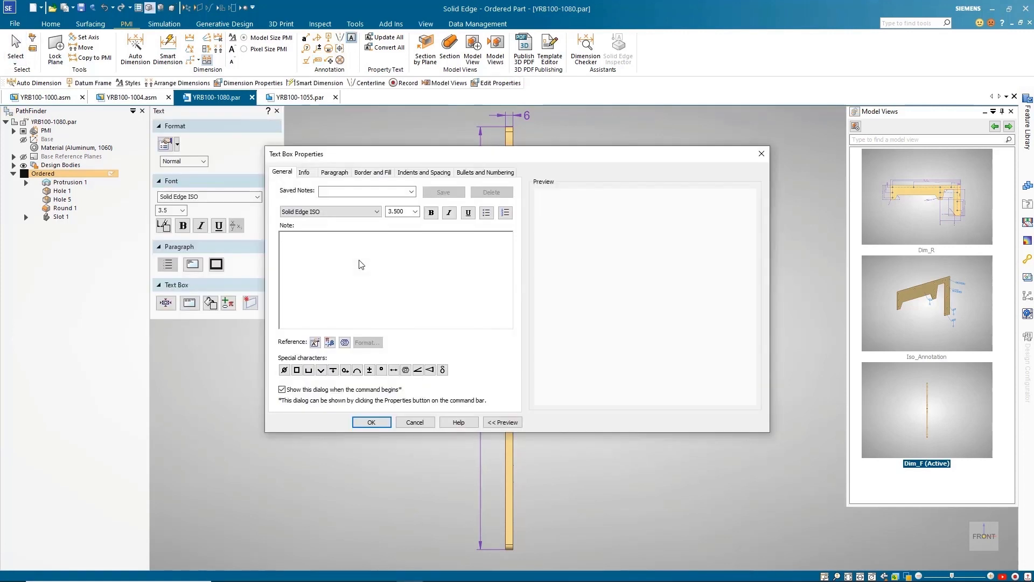
click(411, 191)
click(350, 200)
click(325, 344)
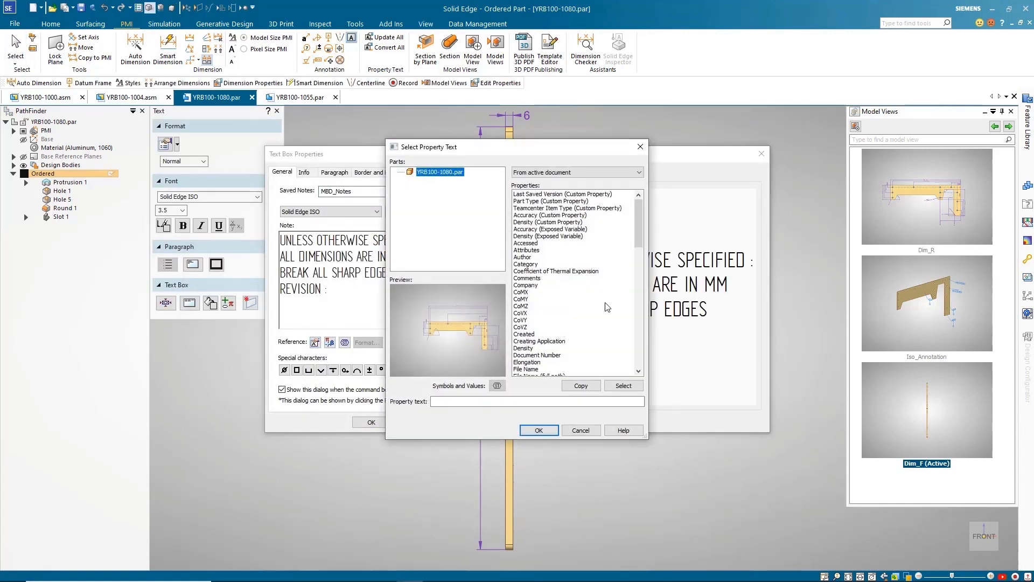
scroll(633, 309, down, 5)
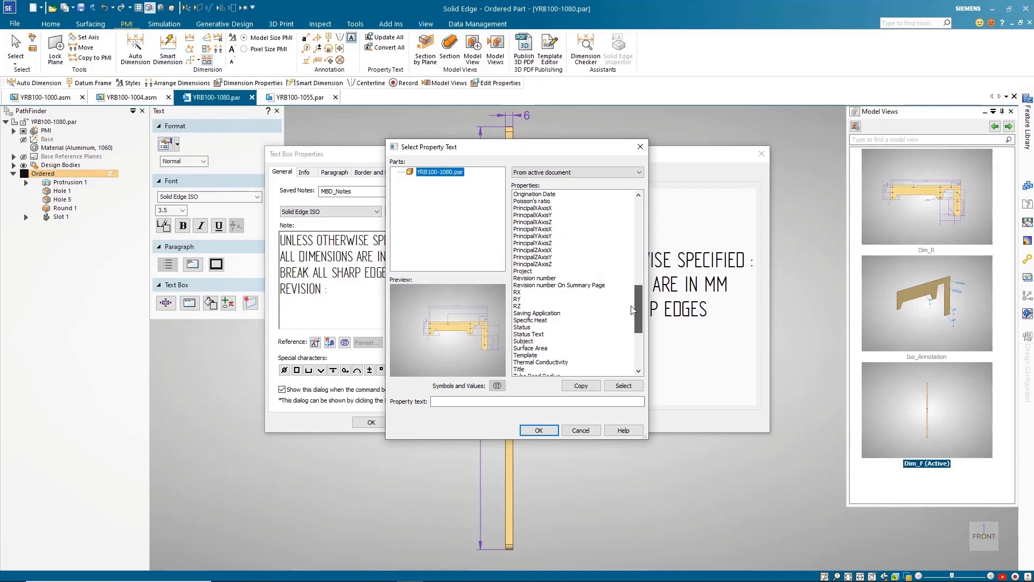
double_click(535, 278)
click(538, 430)
click(371, 422)
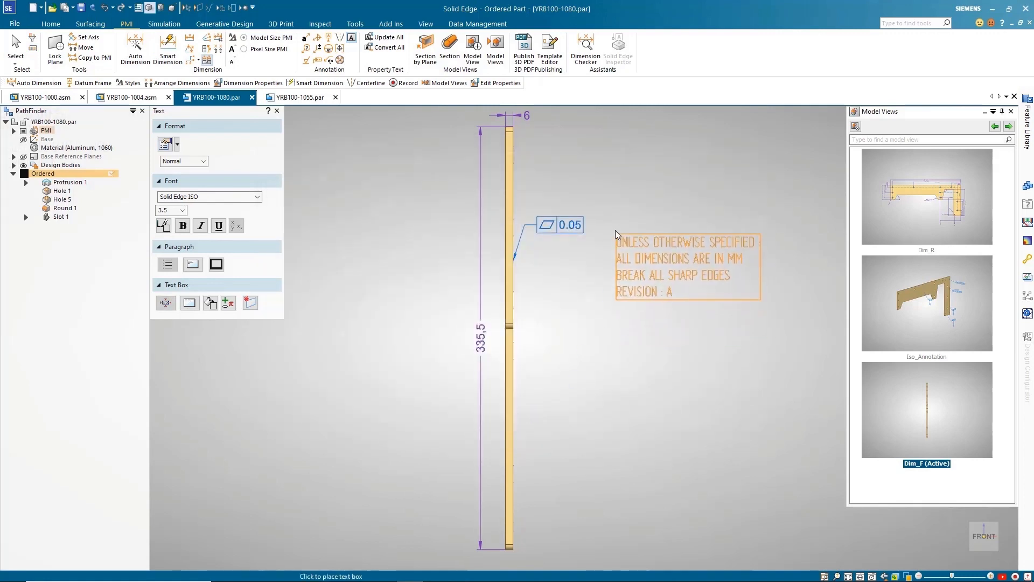
click(603, 183)
key(Escape)
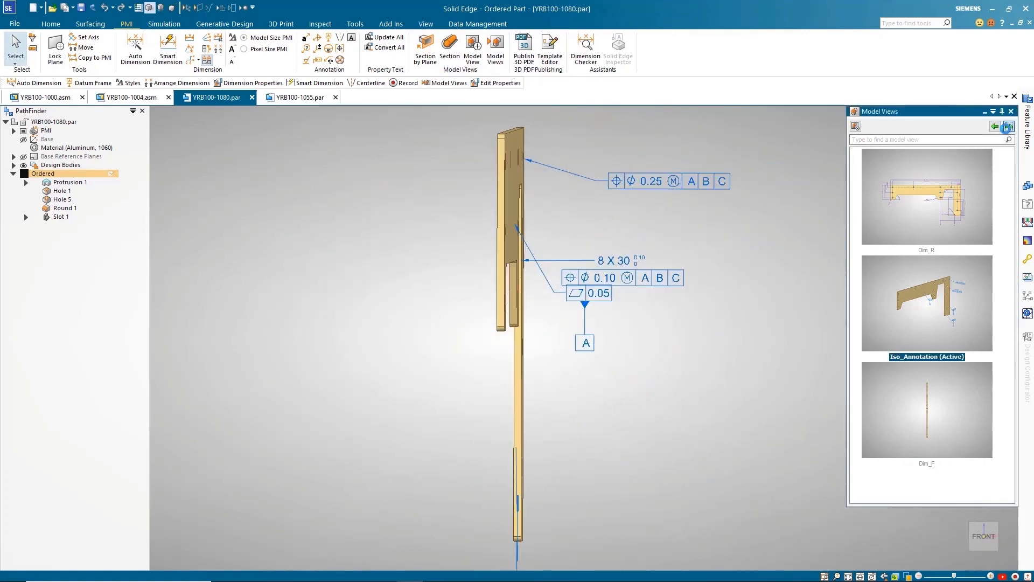
Create a drawing of the plate from the Dim_R model view and place that view on the sheet.
click(927, 197)
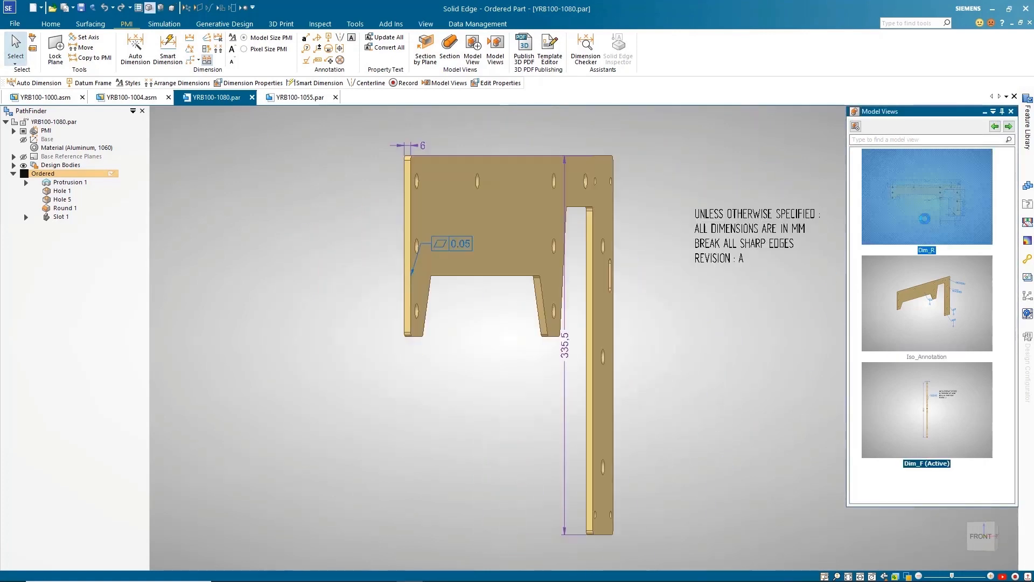
right_click(895, 216)
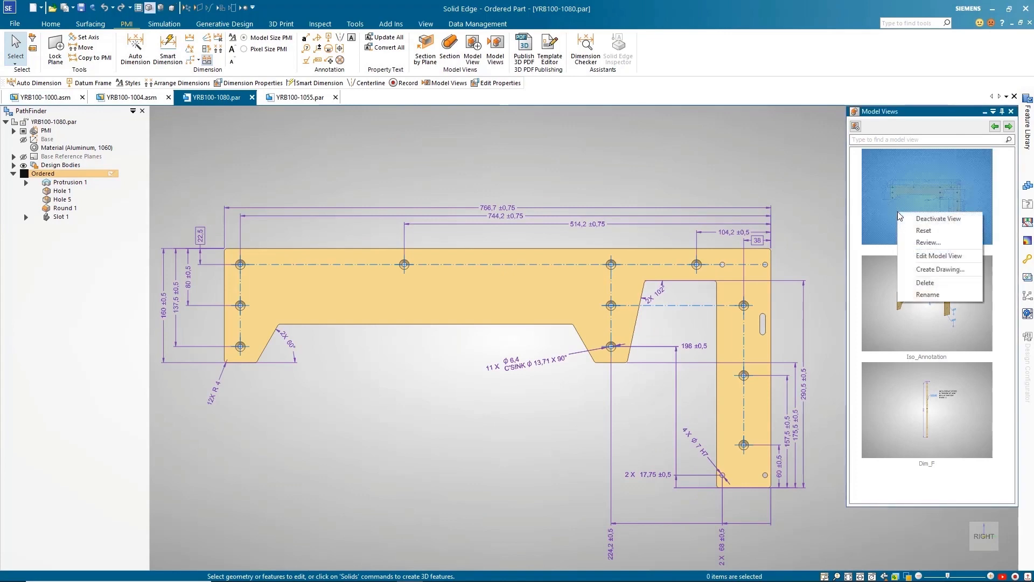
click(925, 269)
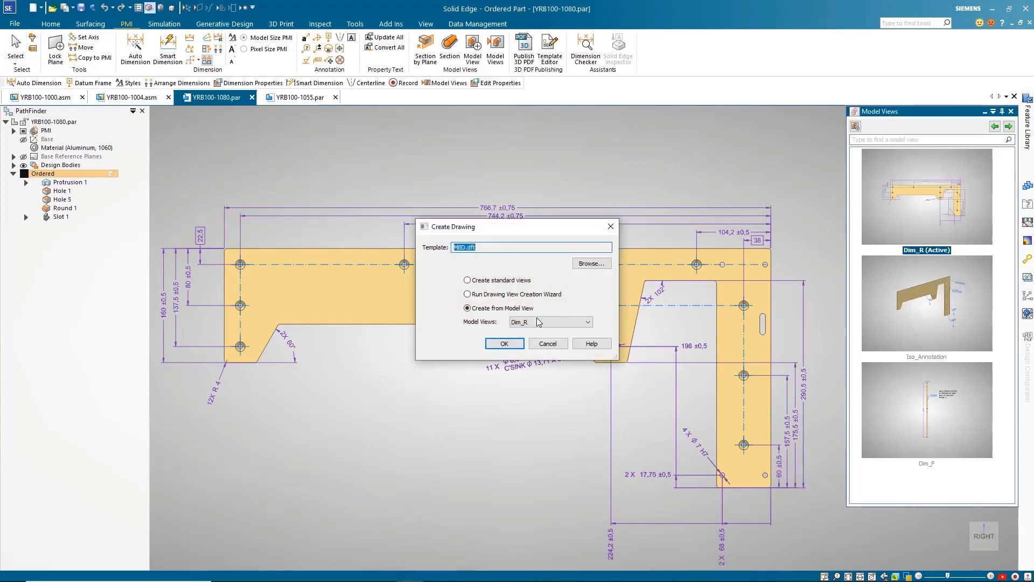
click(504, 344)
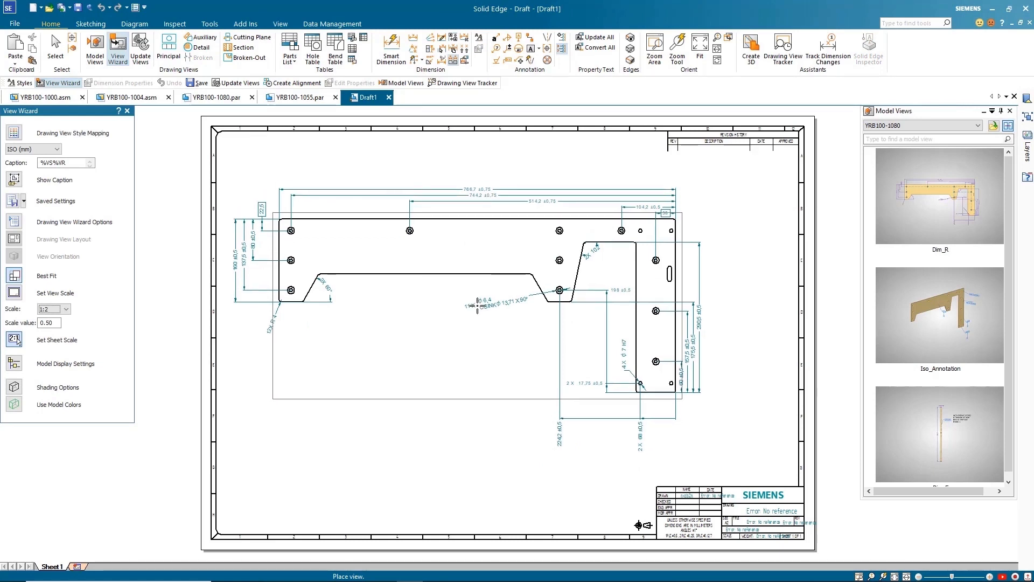
click(478, 305)
Add the Dim_F model view to the right of the main view and align it horizontally with that view.
click(451, 393)
drag(910, 432, 748, 340)
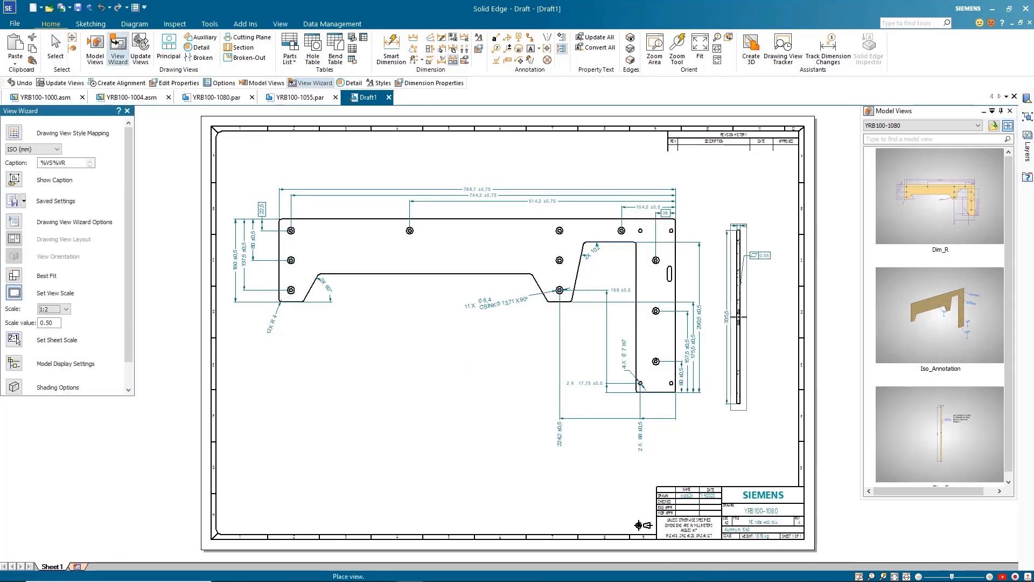
click(739, 316)
click(120, 83)
click(679, 286)
click(732, 445)
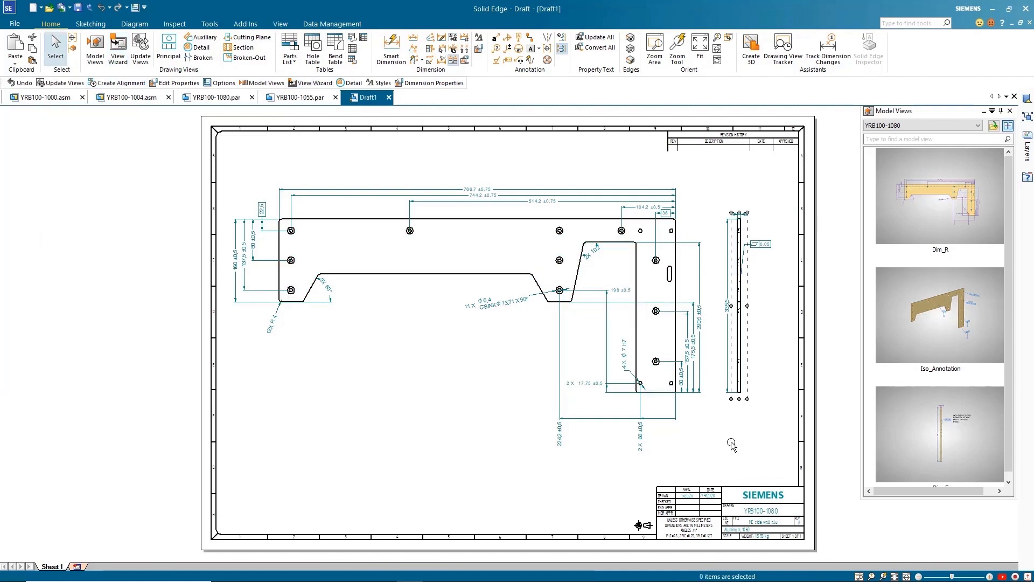
Switch to YRB100-1055.par, activate the Dim_Left section view and add a centerline along the axis of the cylindrical body.
click(305, 101)
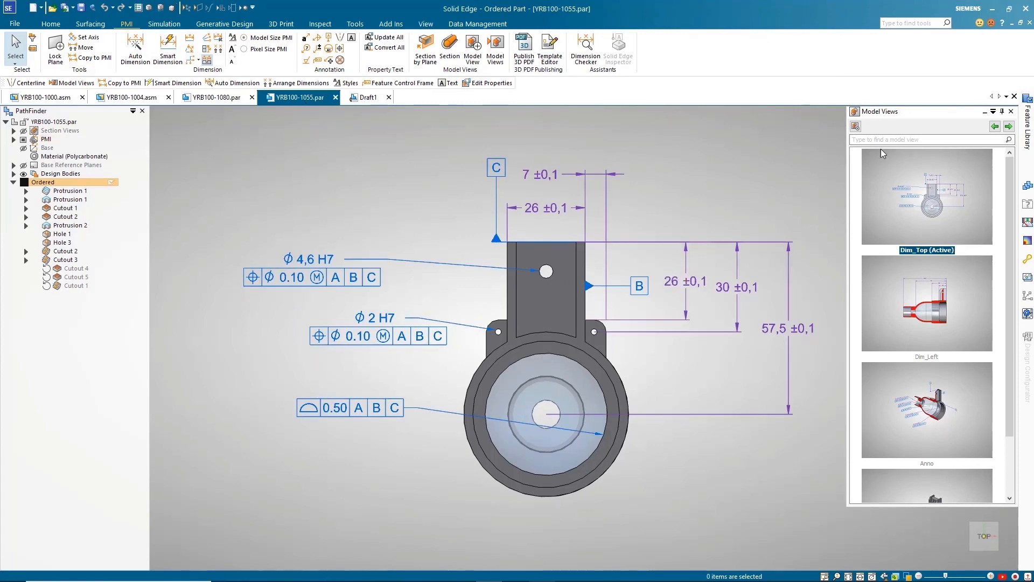
click(1009, 127)
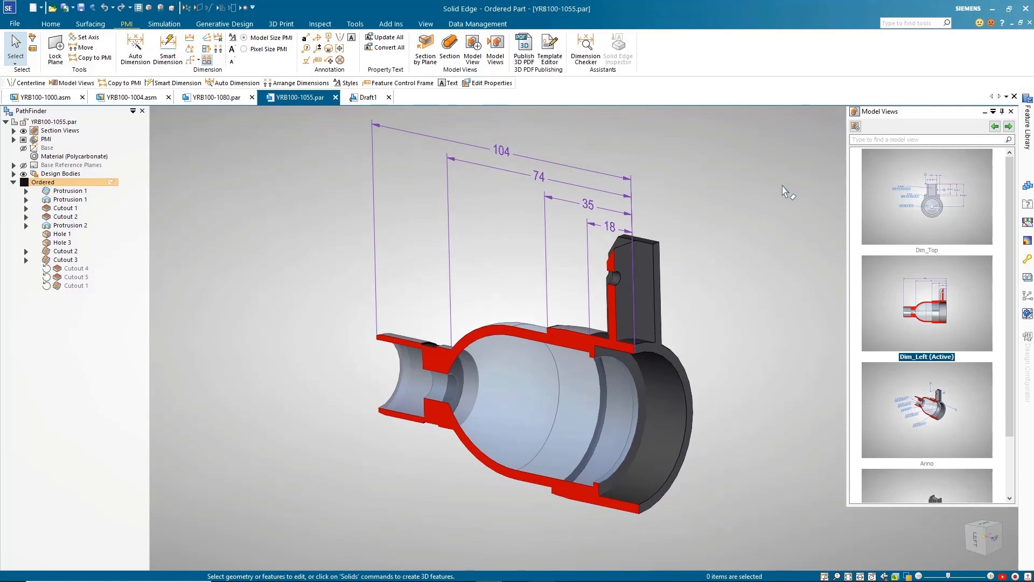
click(340, 37)
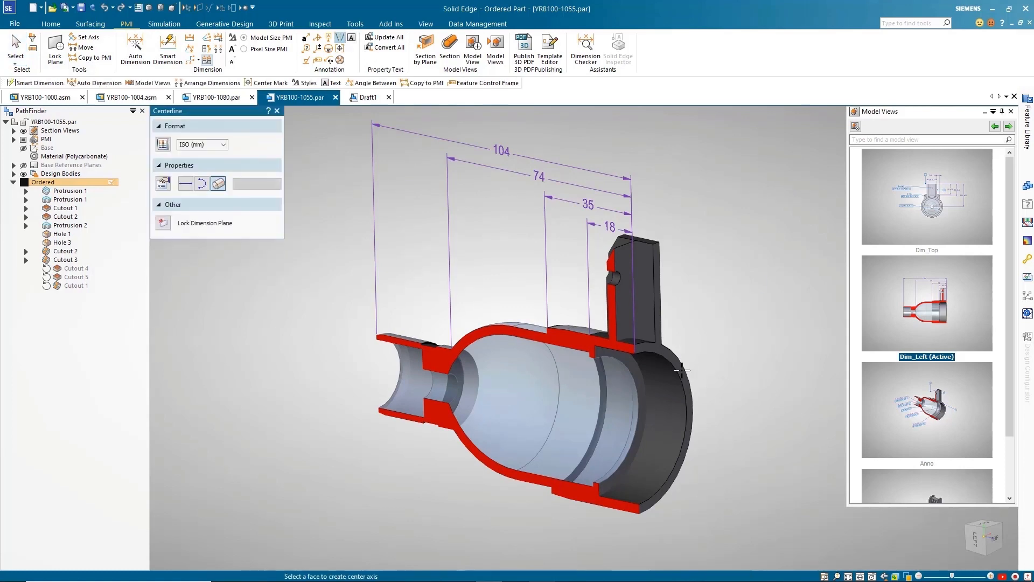
key(Escape)
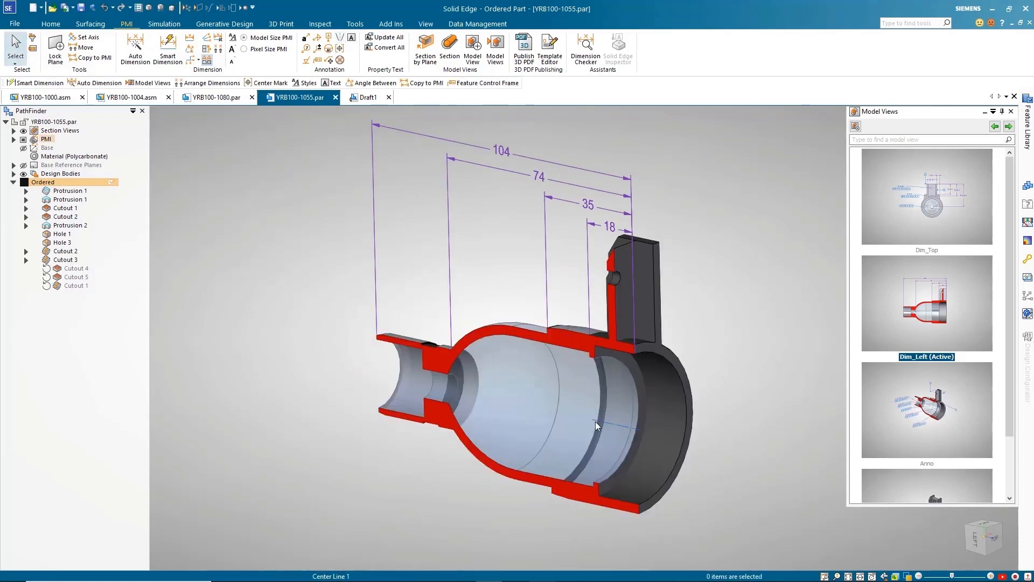
click(595, 421)
key(Escape)
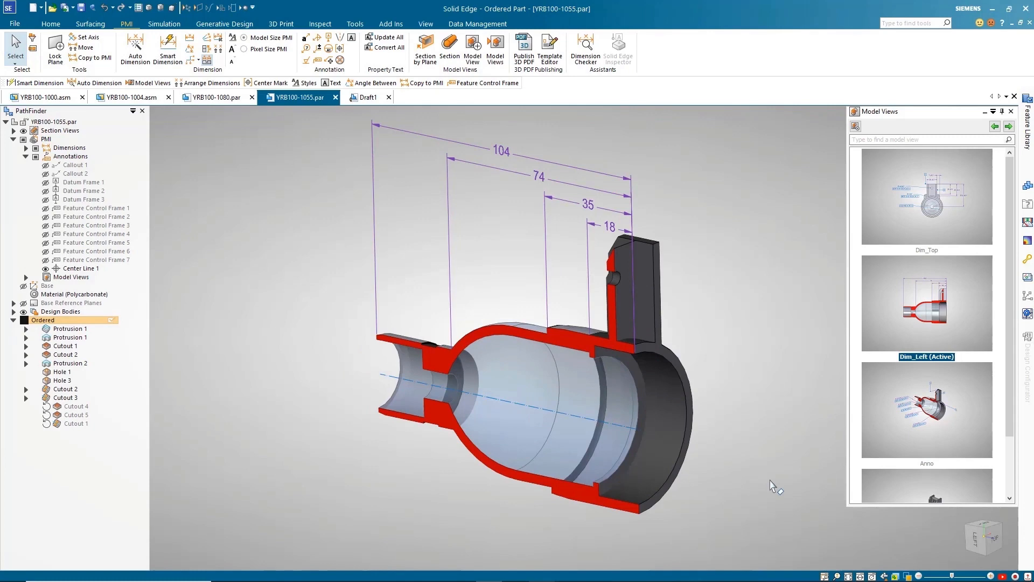
Orient to the left view and dimension from the centerline to the upright bracket's top edge and to the lower end of its chamfer.
click(973, 538)
key(d)
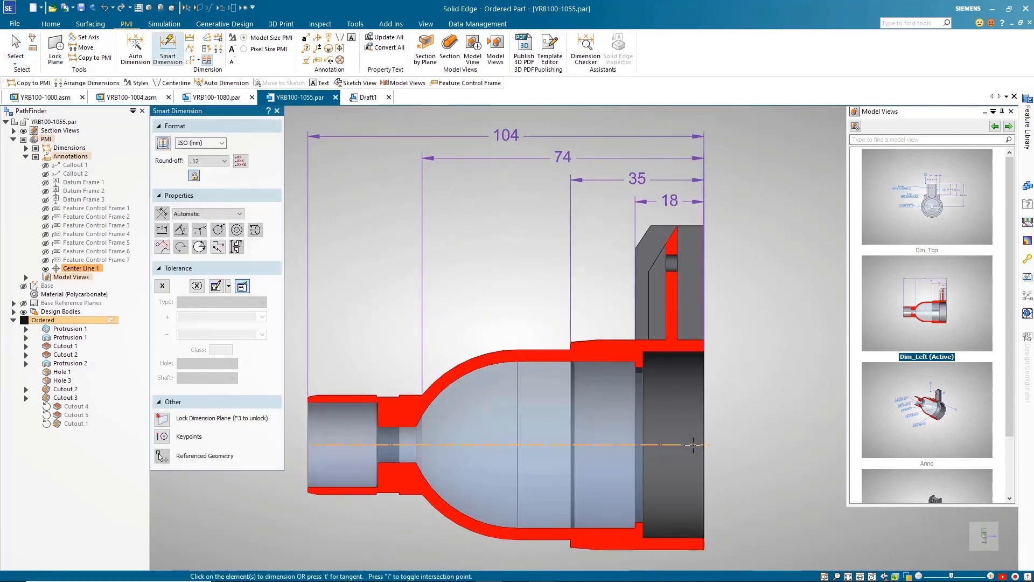
click(693, 445)
click(680, 226)
click(747, 243)
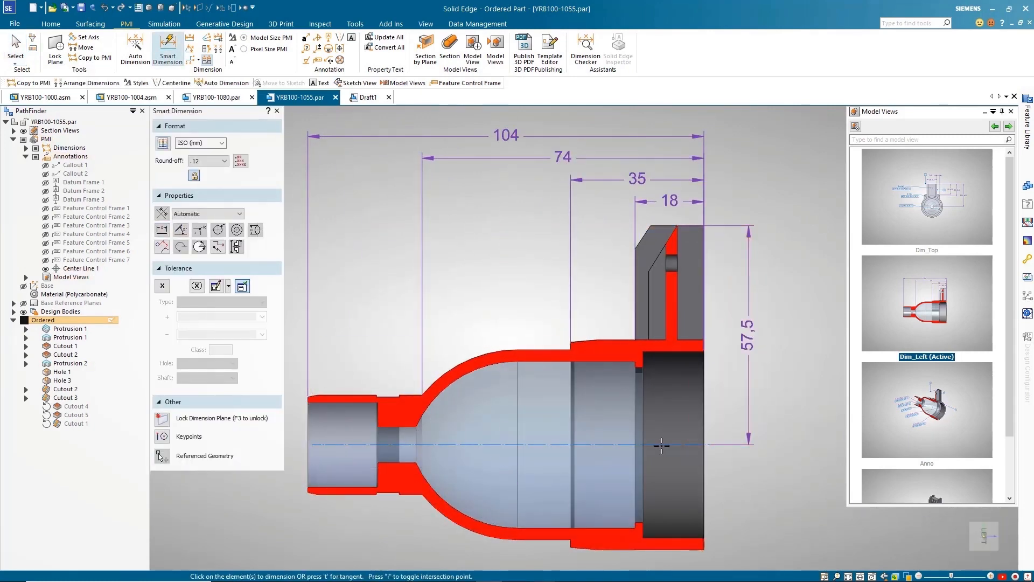
click(662, 445)
click(680, 250)
click(725, 259)
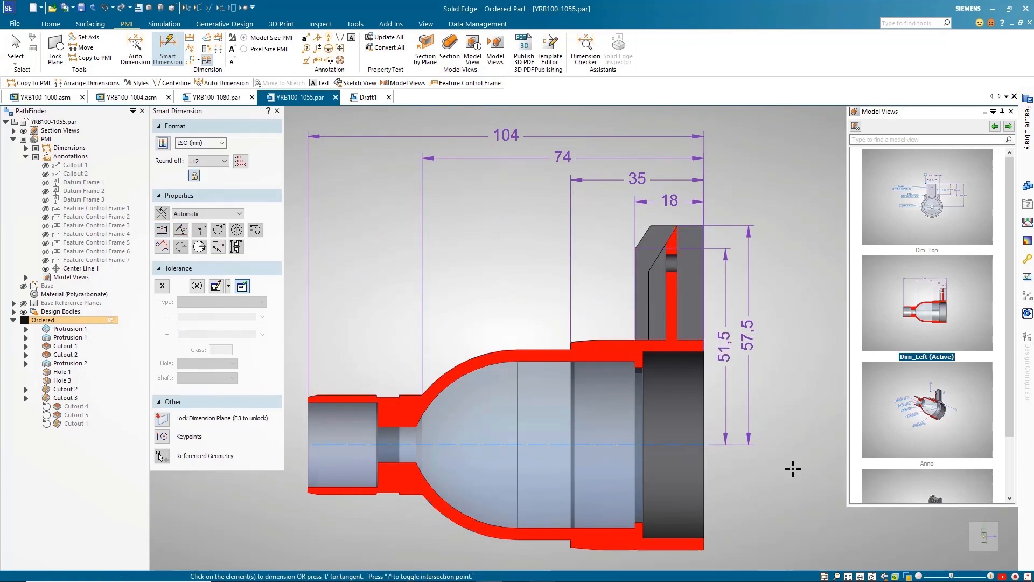
key(Escape)
Activate the Anno model view and examine which faces and datums its feature control frames reference.
click(926, 410)
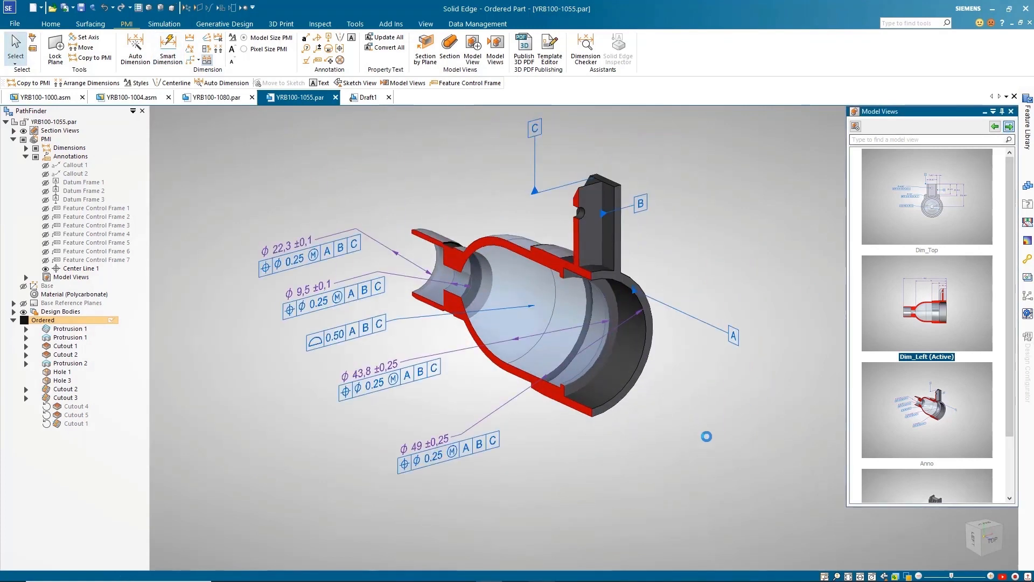
click(388, 383)
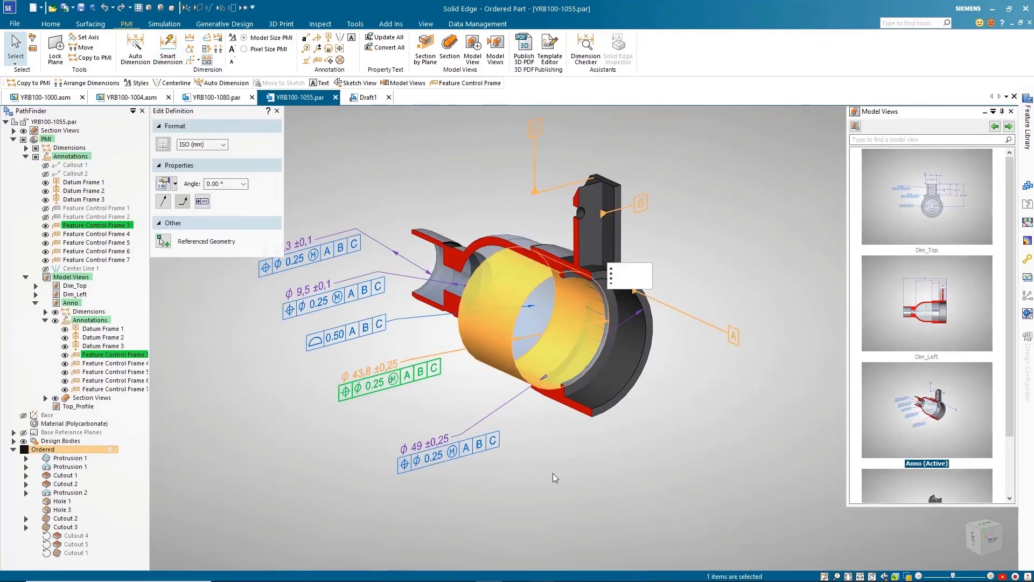
click(366, 317)
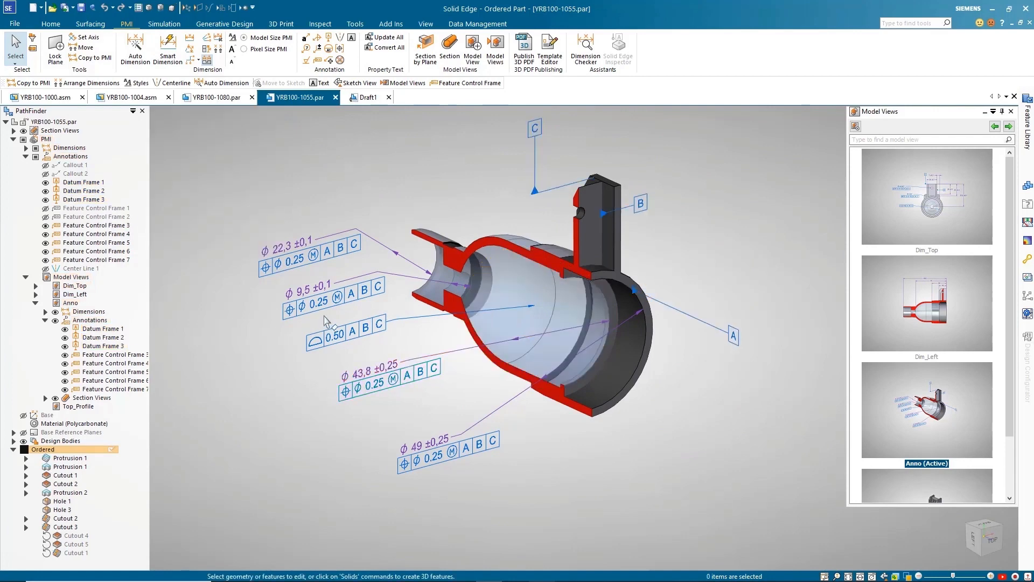
click(581, 491)
Activate the Top_Profile model view and copy the sketch dimensions of the bracket's Protrusion 1 to PMI.
click(1009, 127)
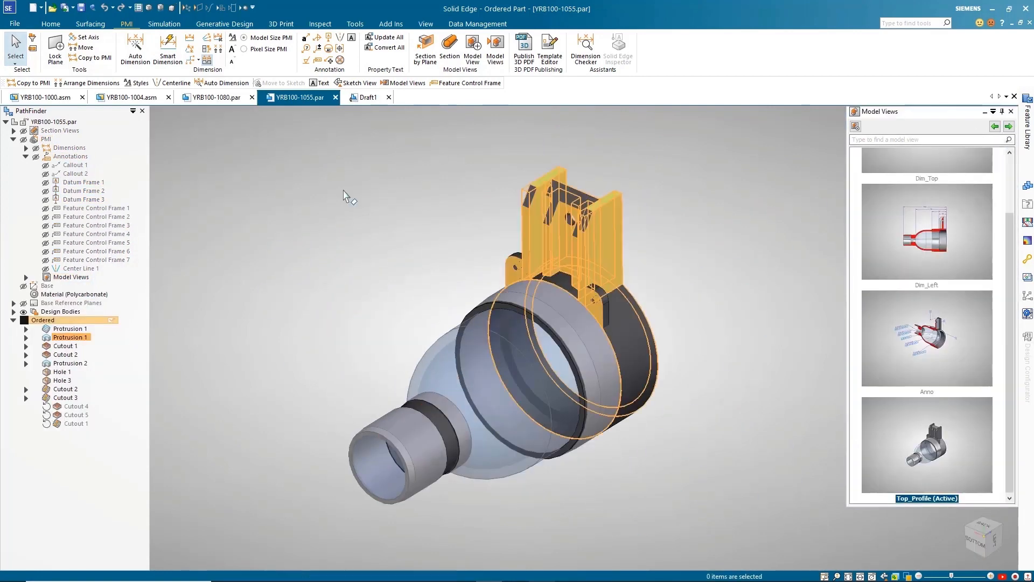
click(14, 140)
click(95, 58)
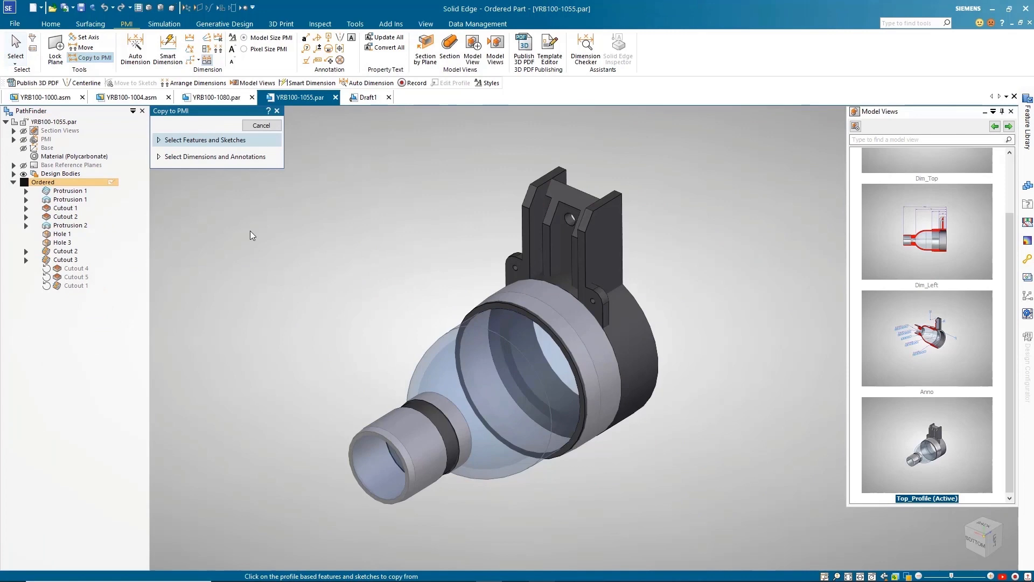
click(79, 200)
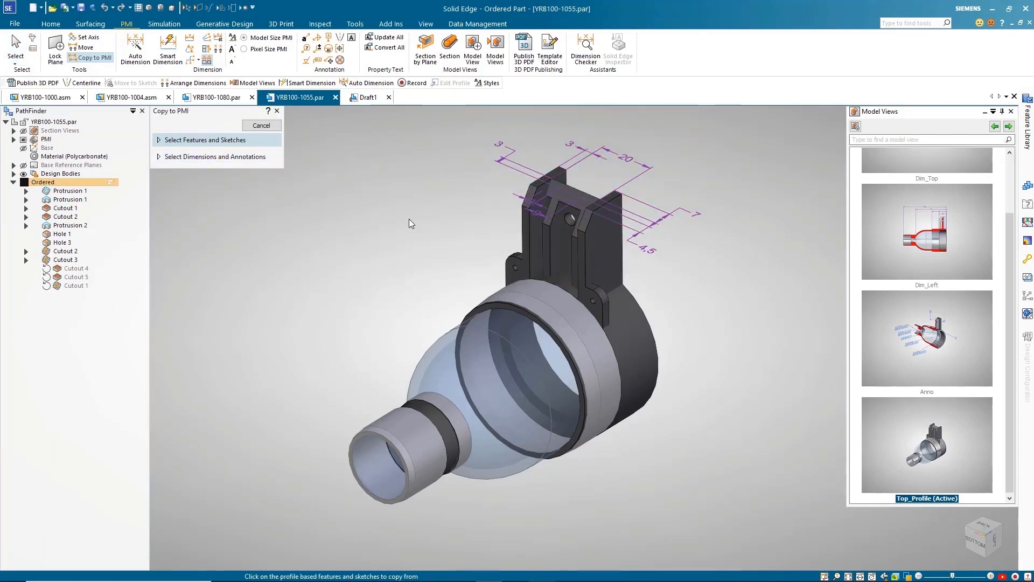
key(Escape)
Examine which bracket faces the copied profile dimensions refer to.
click(538, 215)
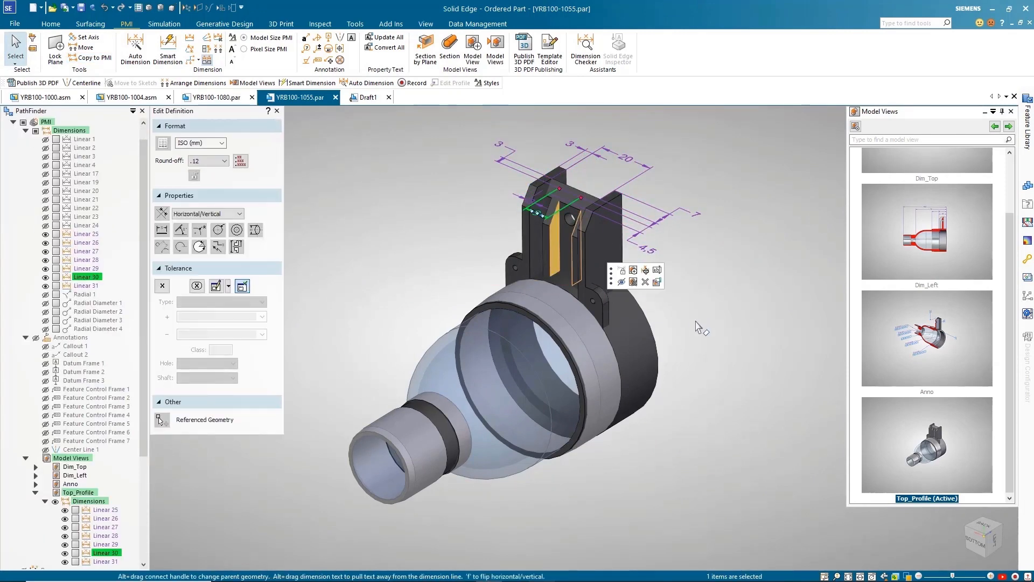
middle_drag(698, 327, 714, 340)
click(677, 344)
click(457, 156)
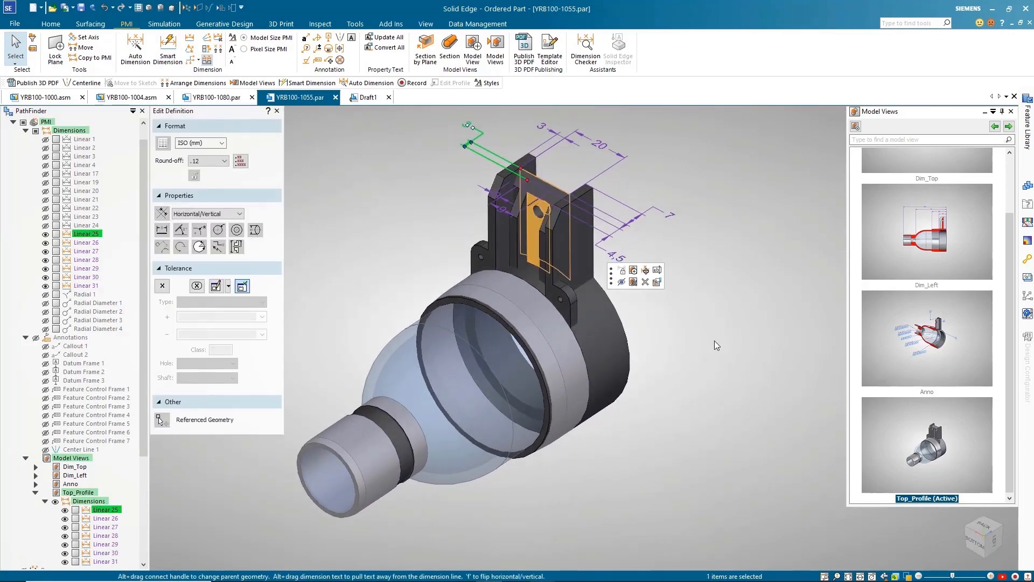
click(714, 340)
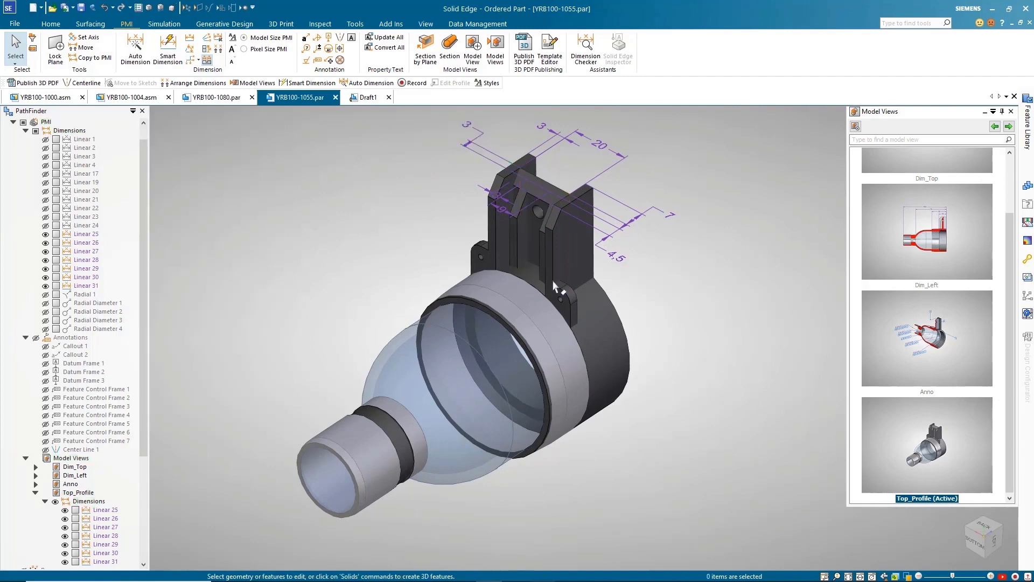
Activate the Dim_Top model view and publish YRB100-1055 as a 3D PDF.
scroll(1006, 343, up, 3)
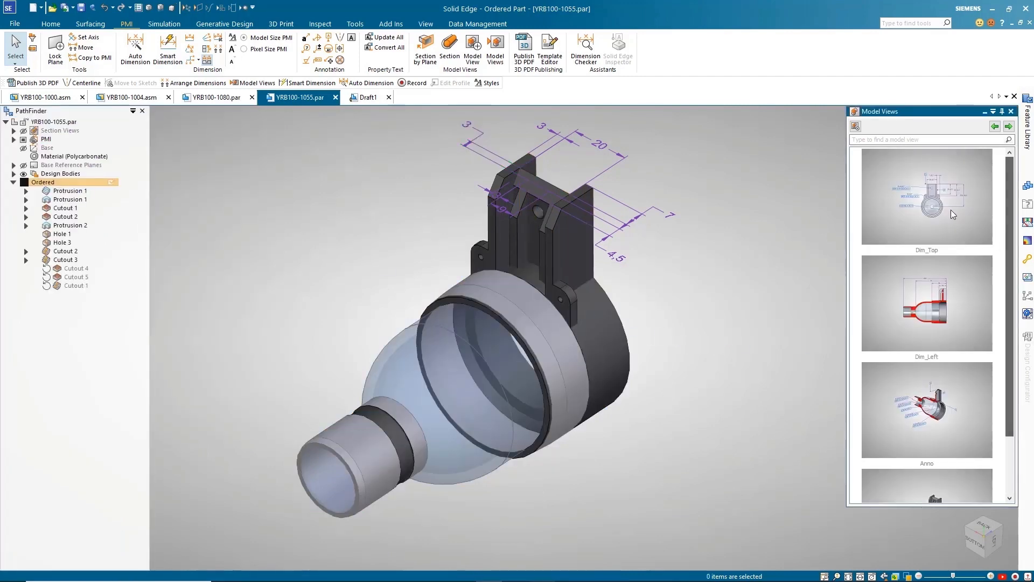
click(951, 209)
click(531, 64)
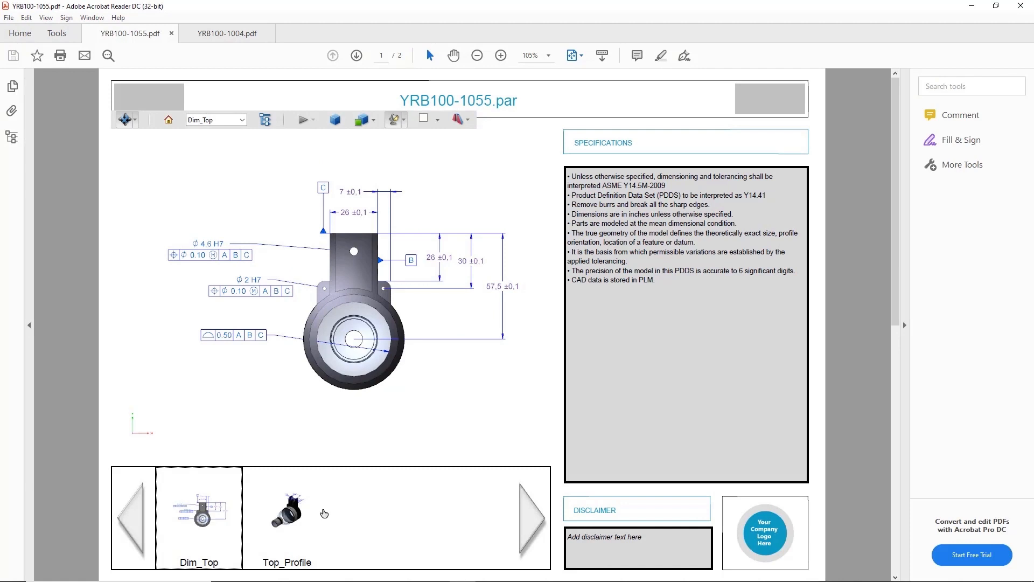
Show the Top_Profile view in YRB100-1055.pdf in Adobe Acrobat Reader and look at the file's attachments.
click(323, 513)
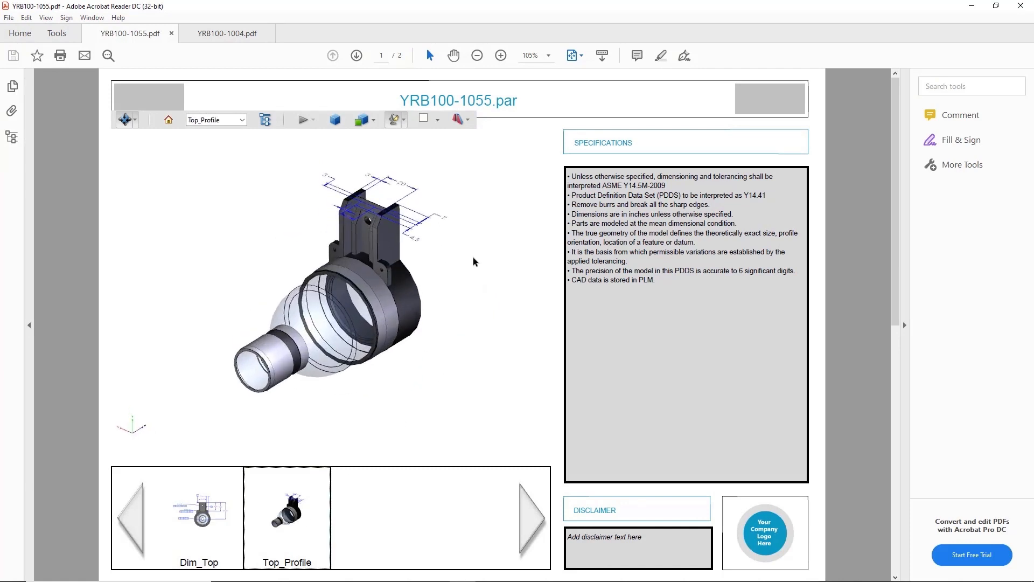
click(11, 110)
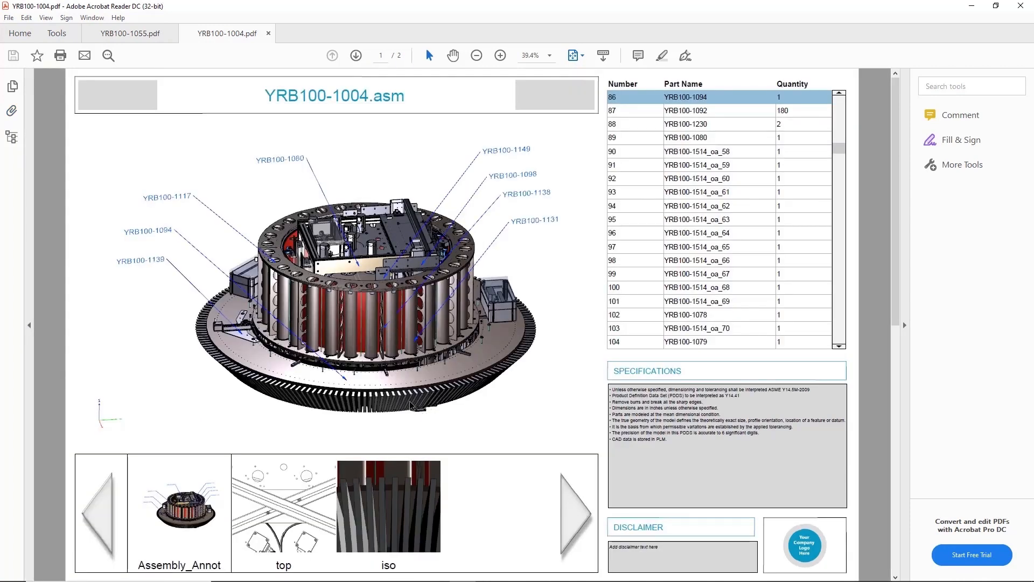
Highlight parts YRB100-1092 and YRB100-1094 in YRB100-1004.pdf and show the assembly's model tree.
click(450, 417)
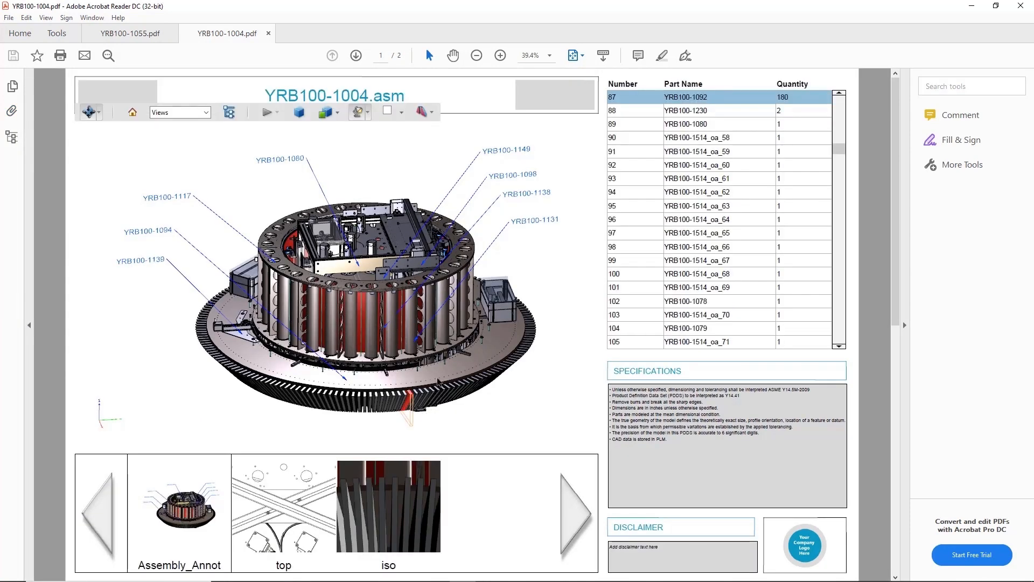
click(508, 413)
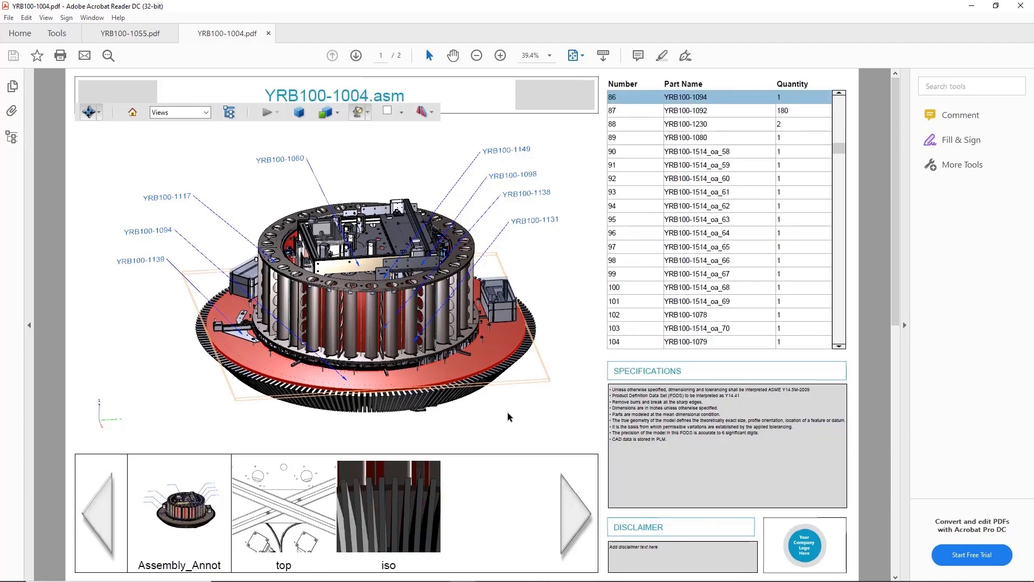
click(11, 137)
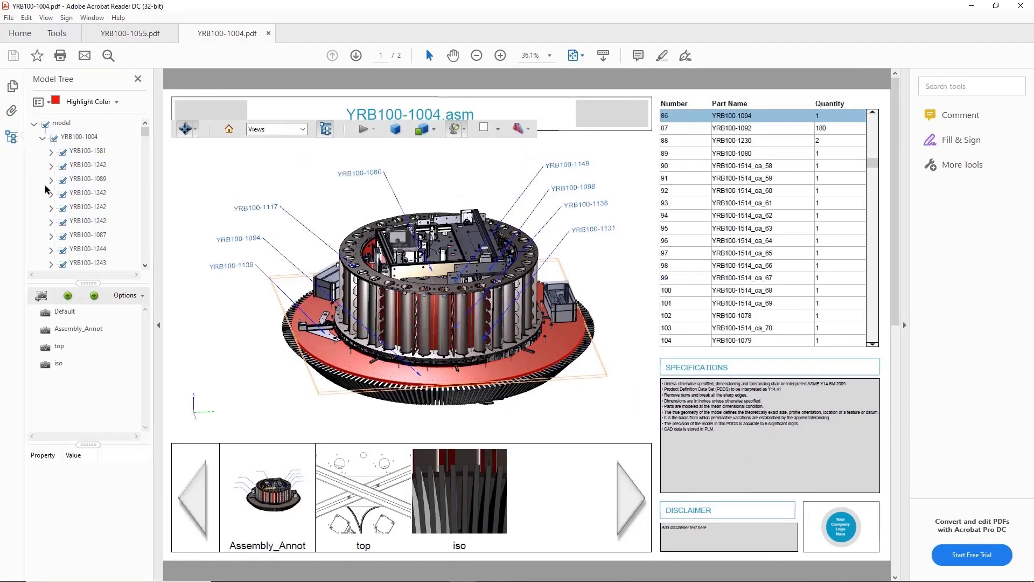
Highlight a YRB100-1242 component of the assembly from the model tree and look at the PDF's attachments.
click(82, 194)
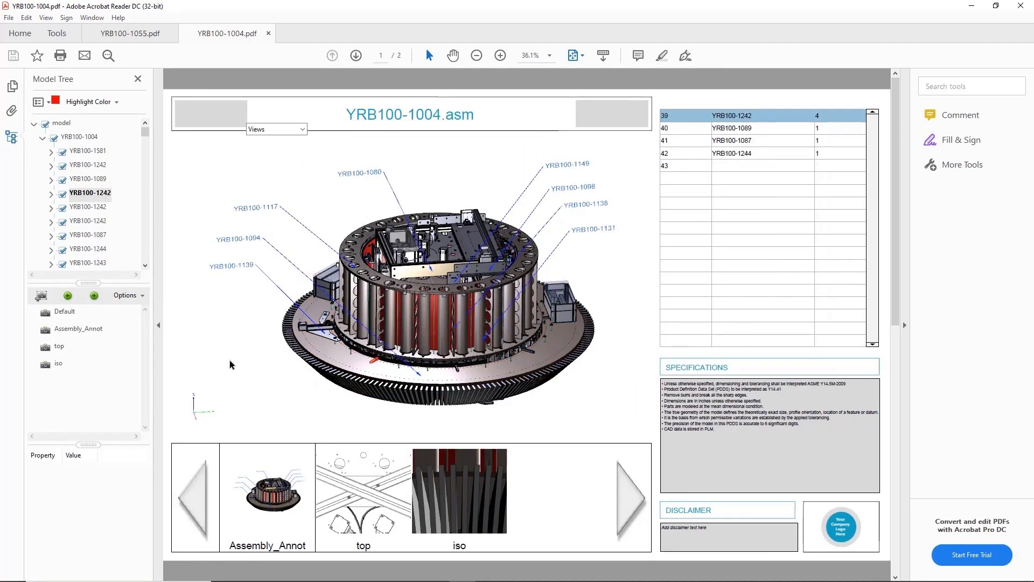
click(7, 110)
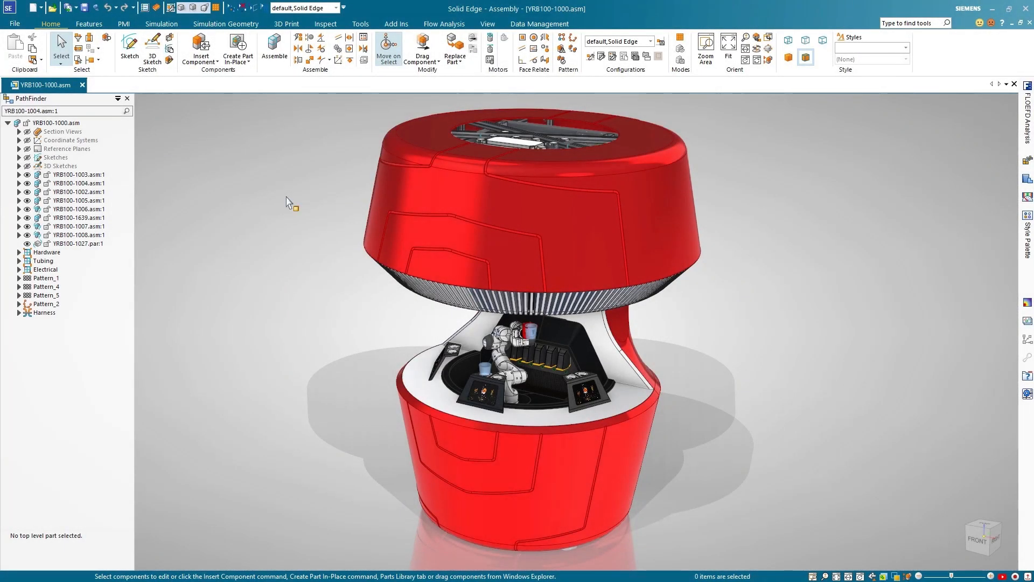
Switch to Solid Edge, apply the 05-Inspection configuration to YRB100-1000.asm and open the upper frame's bracket plate YRB100-1080.par.
click(306, 9)
click(335, 94)
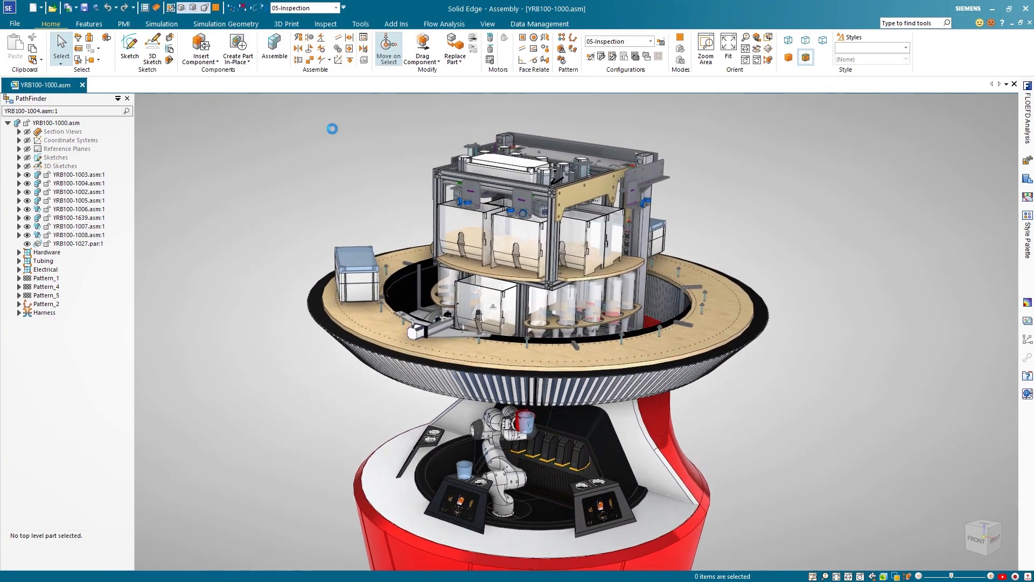
click(571, 207)
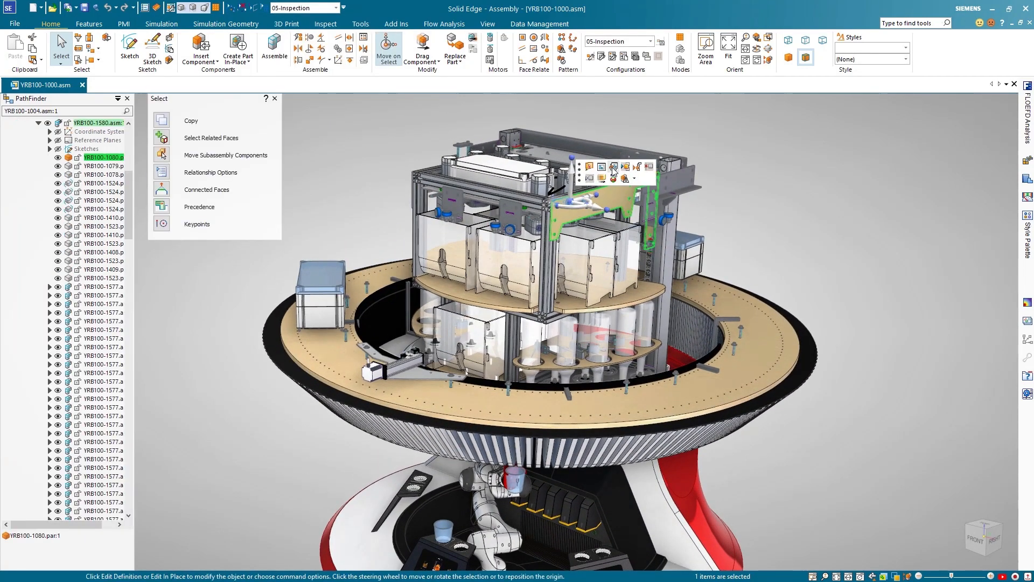
click(613, 167)
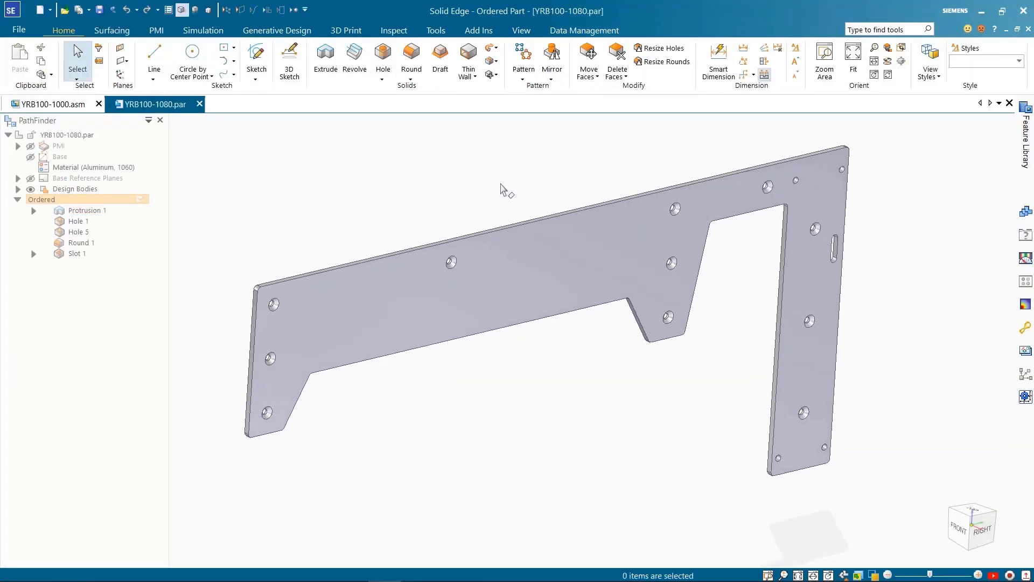
Open the draft linked to the YRB100-1080 plate and start Solid Edge Inspector in it.
click(584, 30)
click(141, 52)
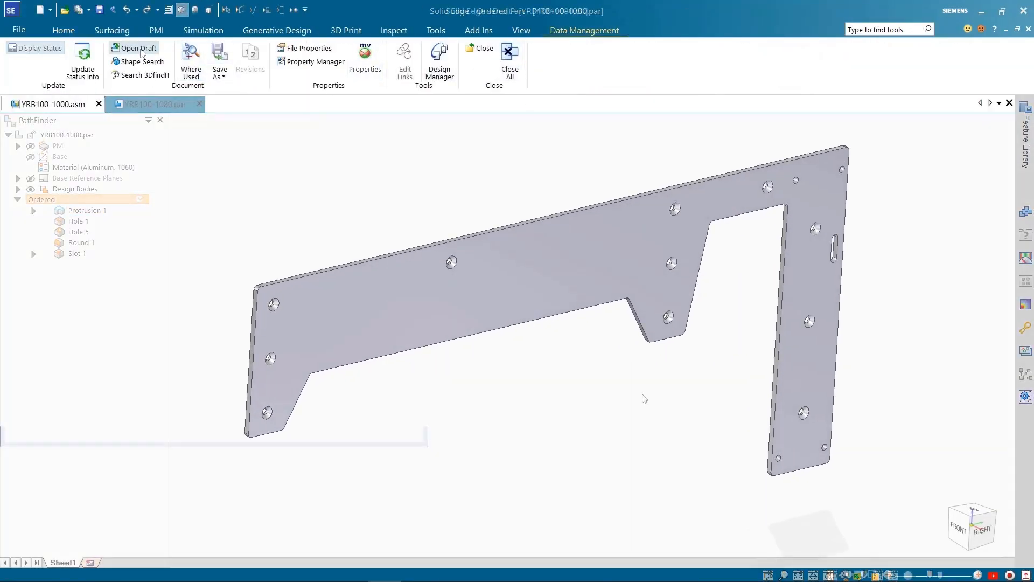
scroll(642, 397, up, 4)
scroll(643, 397, down, 3)
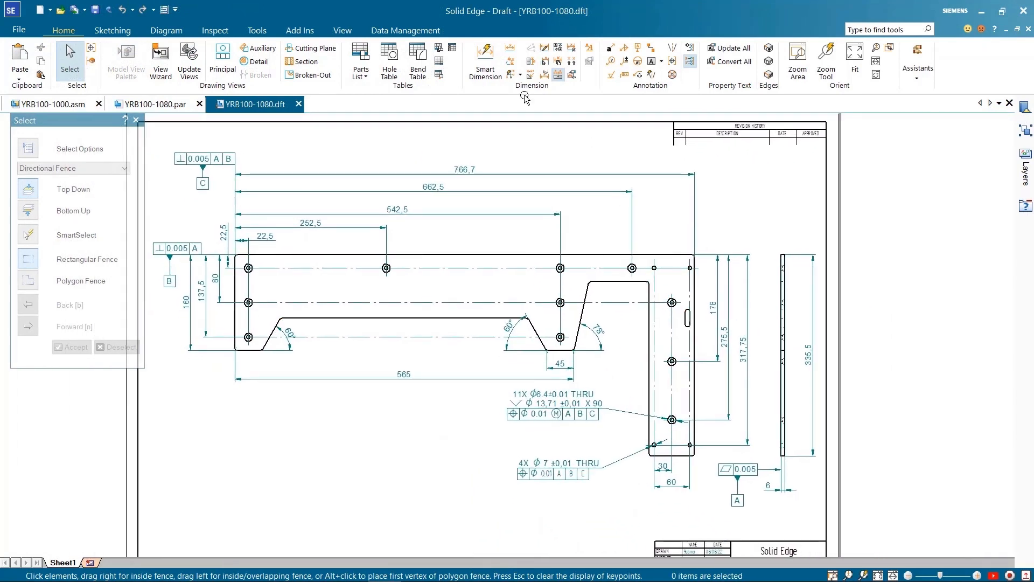
click(257, 30)
click(299, 76)
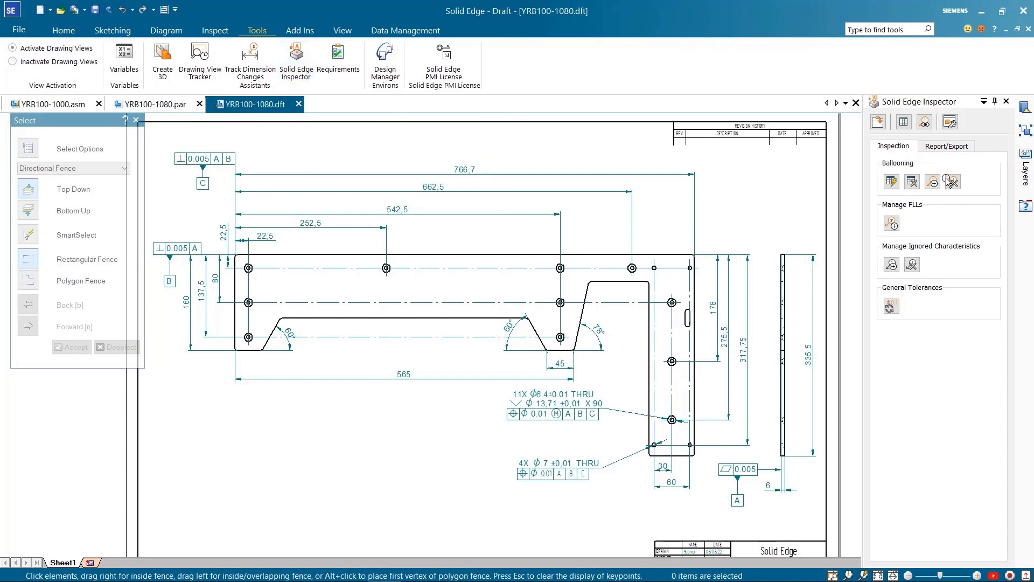
Review the "Decimal places type" general tolerances, then save "According to/nach DIN ISO 2768 (medium/mittel)" as the default tolerance table.
click(892, 307)
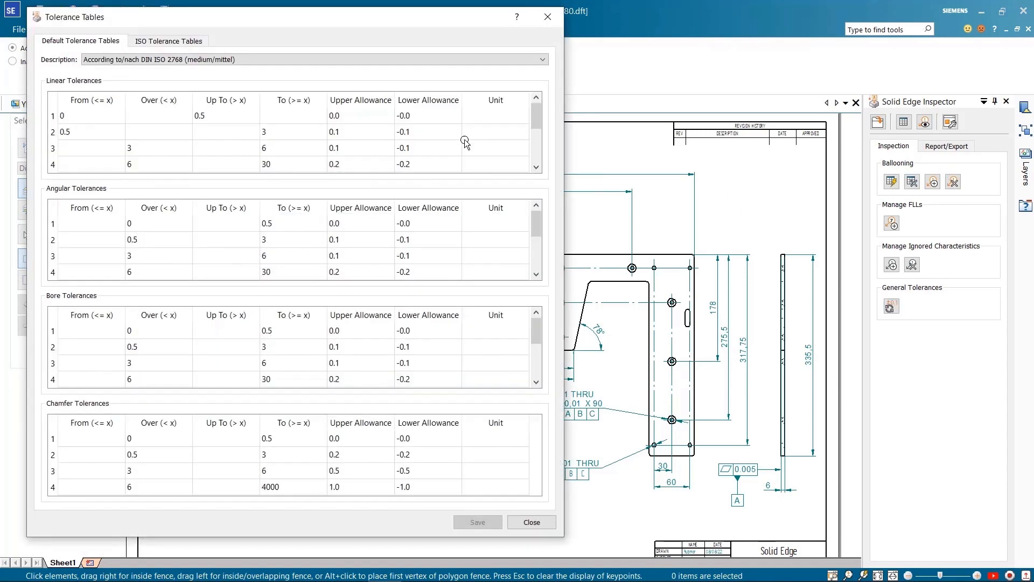
click(237, 60)
click(235, 70)
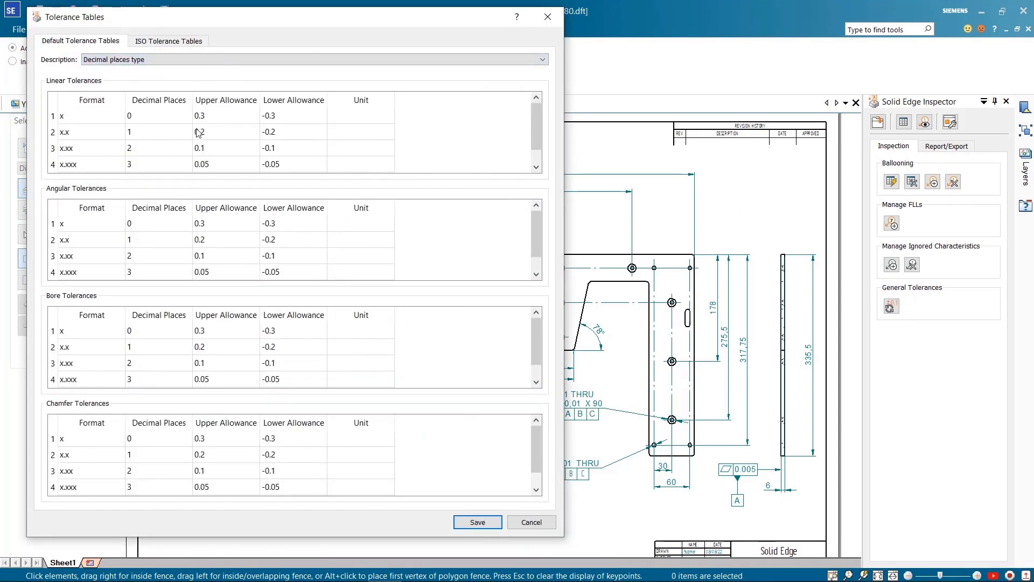
click(162, 59)
click(129, 89)
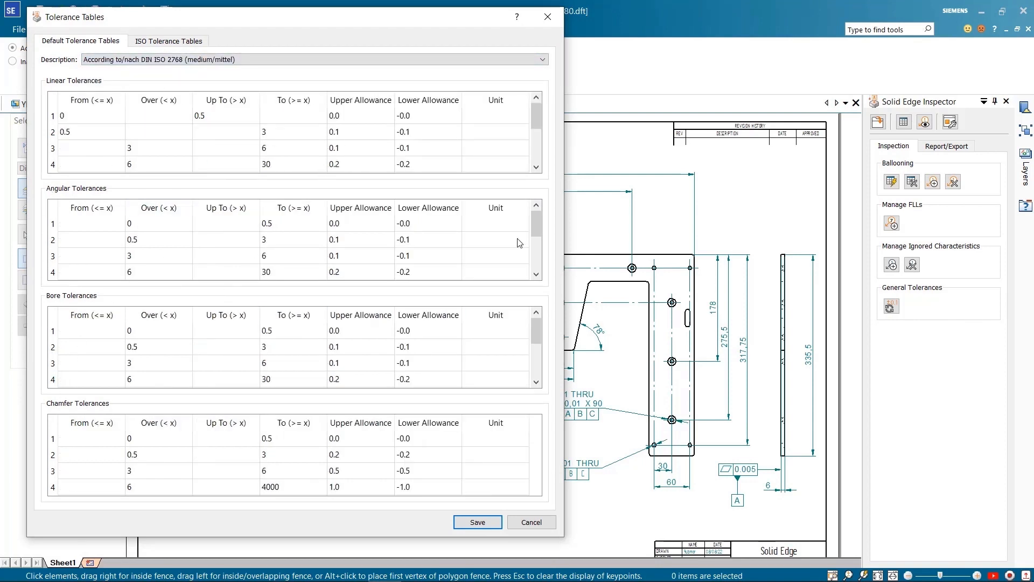
scroll(520, 243, down, 3)
click(477, 522)
Balloon all dimensions and geometric tolerances on the YRB100-1080 drawing automatically and inspect the balloons.
click(891, 183)
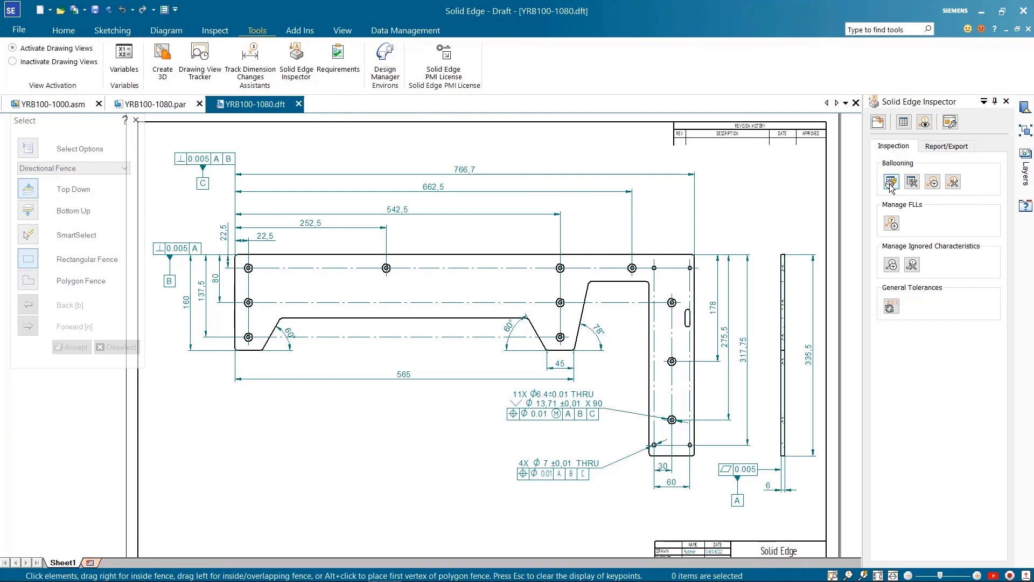
scroll(676, 208, up, 4)
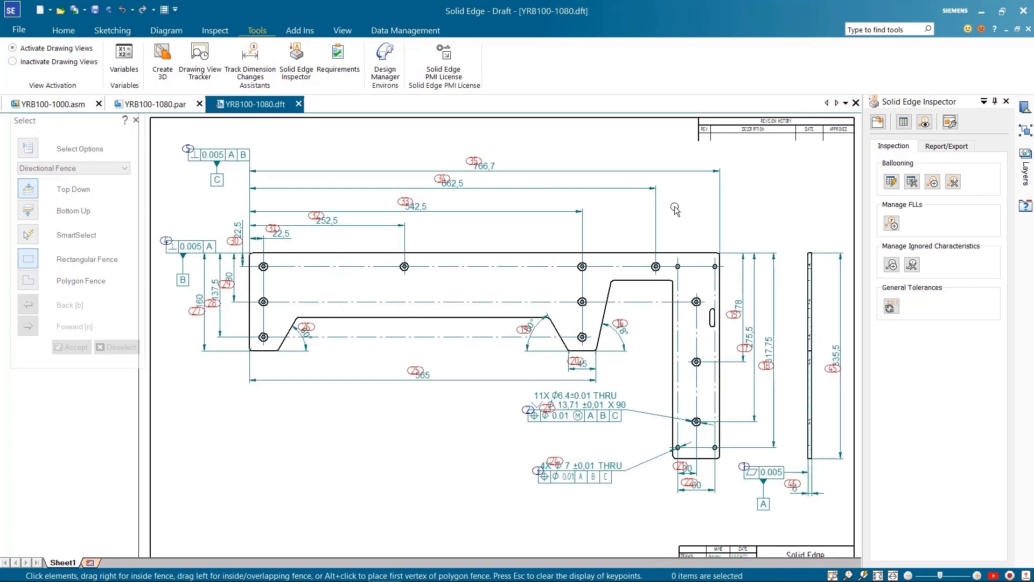
scroll(659, 262, down, 1)
scroll(659, 262, down, 2)
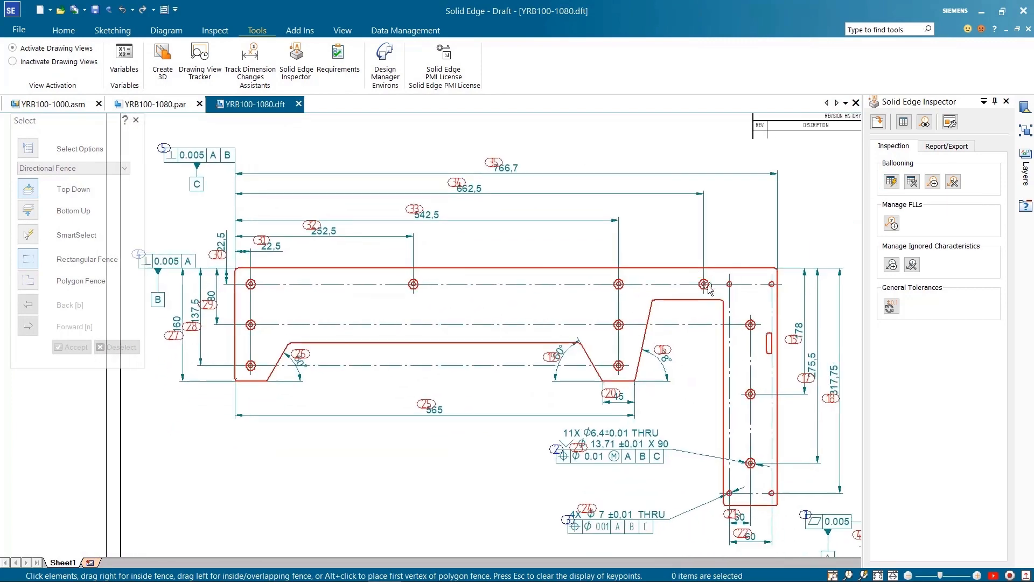
scroll(855, 185, up, 1)
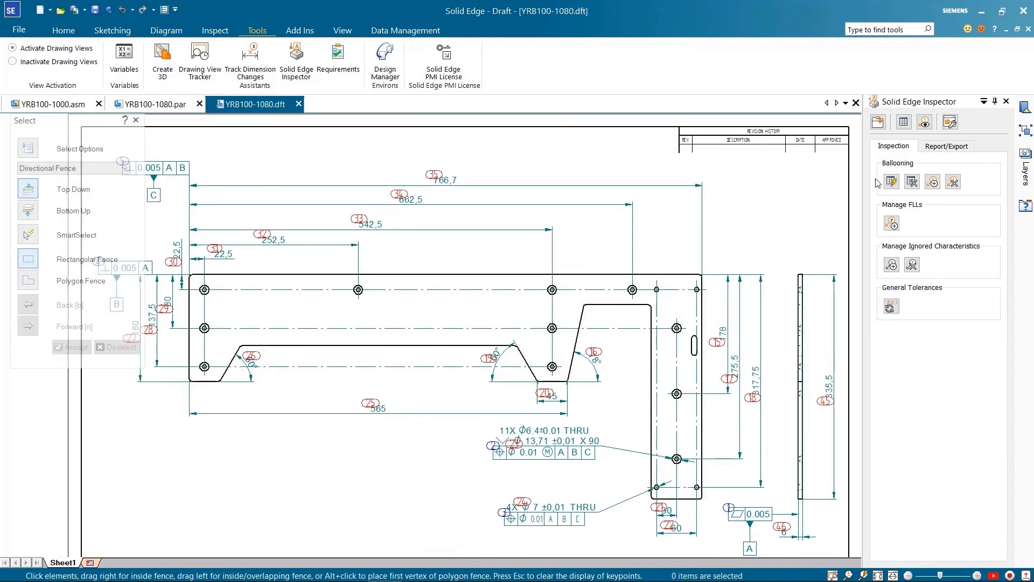
Open the inspection characteristics spreadsheet, locate perpendicularity characteristic 5 on the drawing and review the tolerance limits and allowances.
click(903, 123)
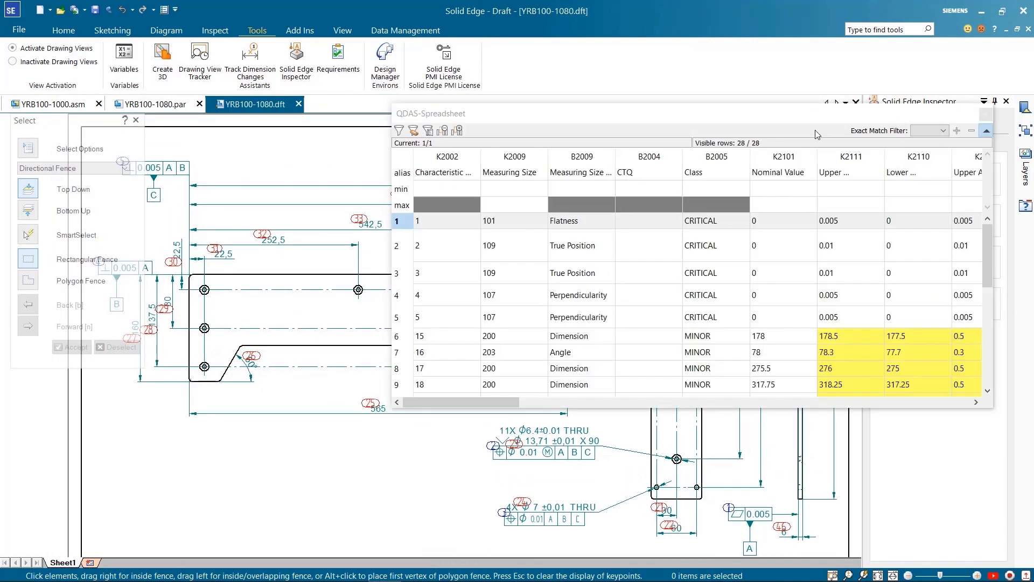
drag(512, 114, 538, 132)
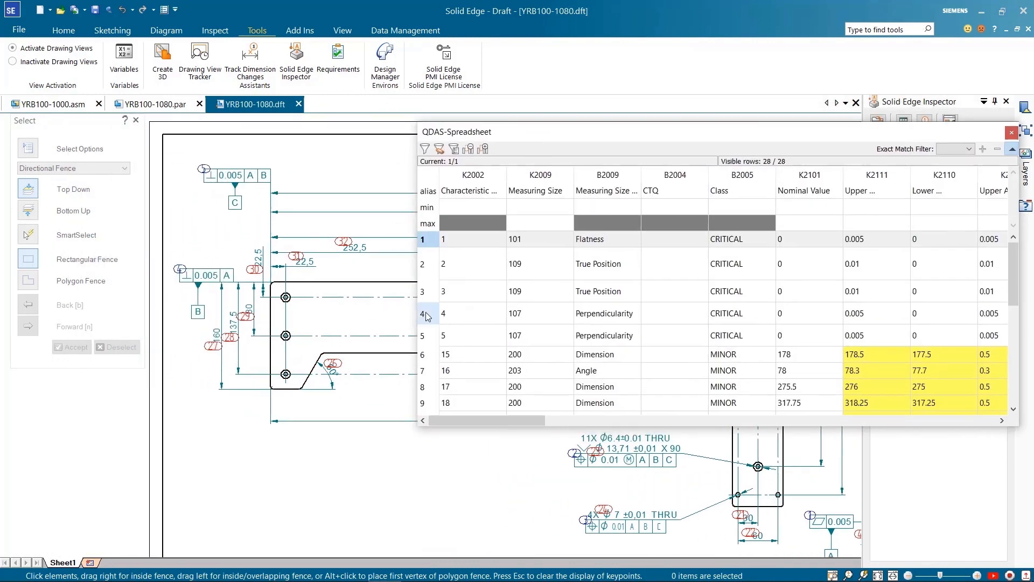
click(426, 316)
click(431, 336)
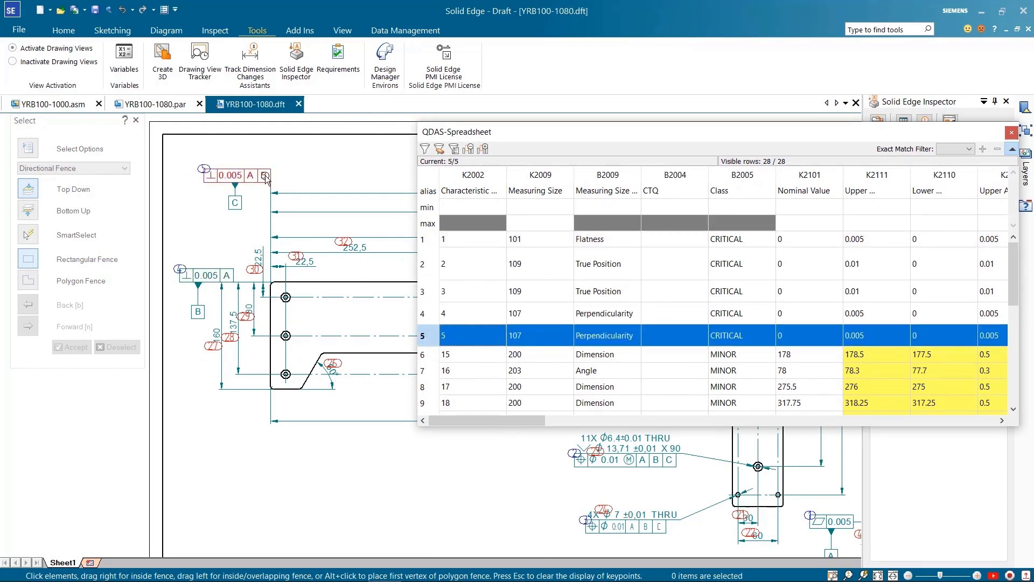
scroll(767, 405, down, 2)
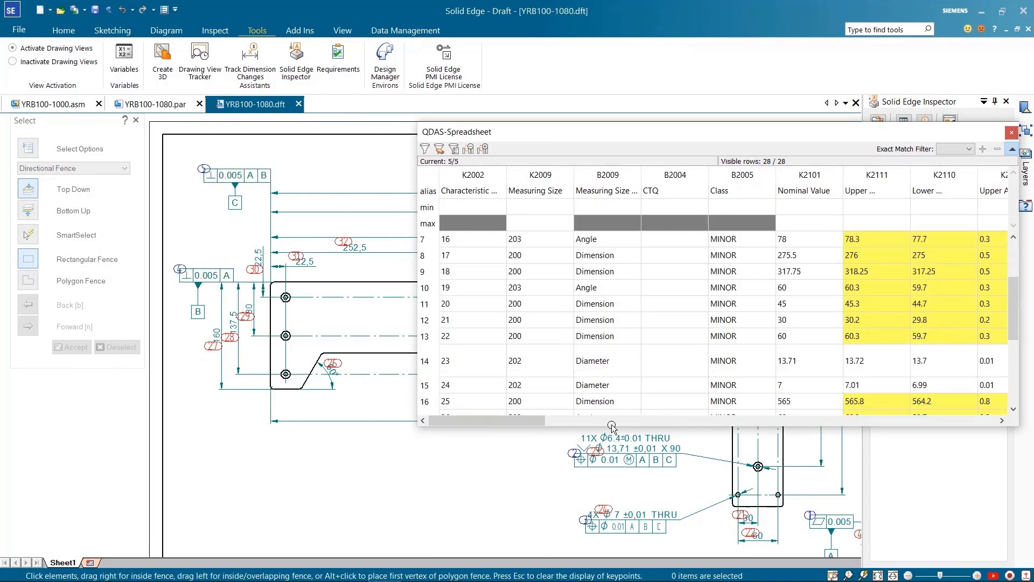
scroll(612, 423, right, 2)
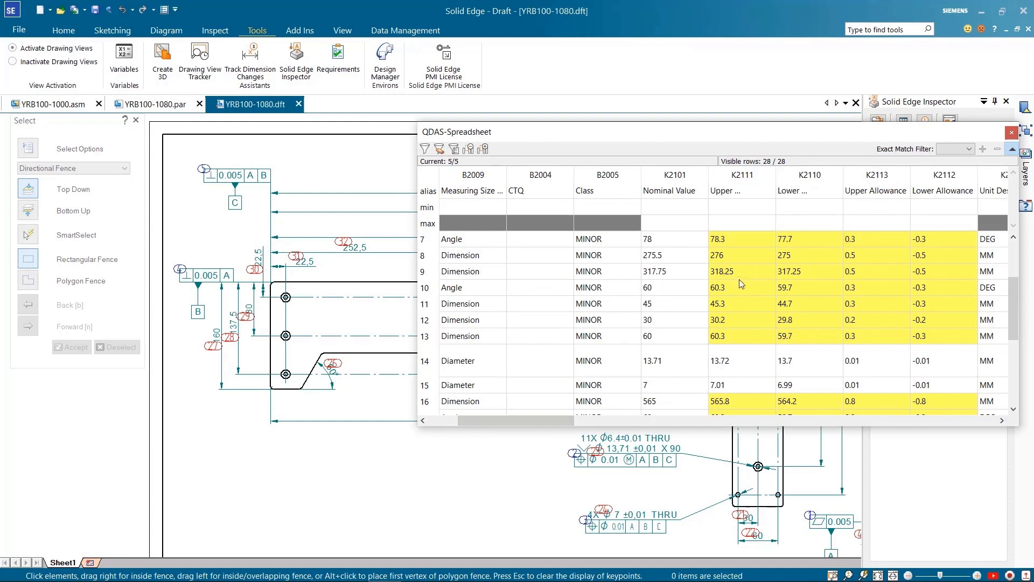
Set the class of diameter characteristics 23 and 24 to CRITICAL, commit the change and close the spreadsheet.
click(431, 369)
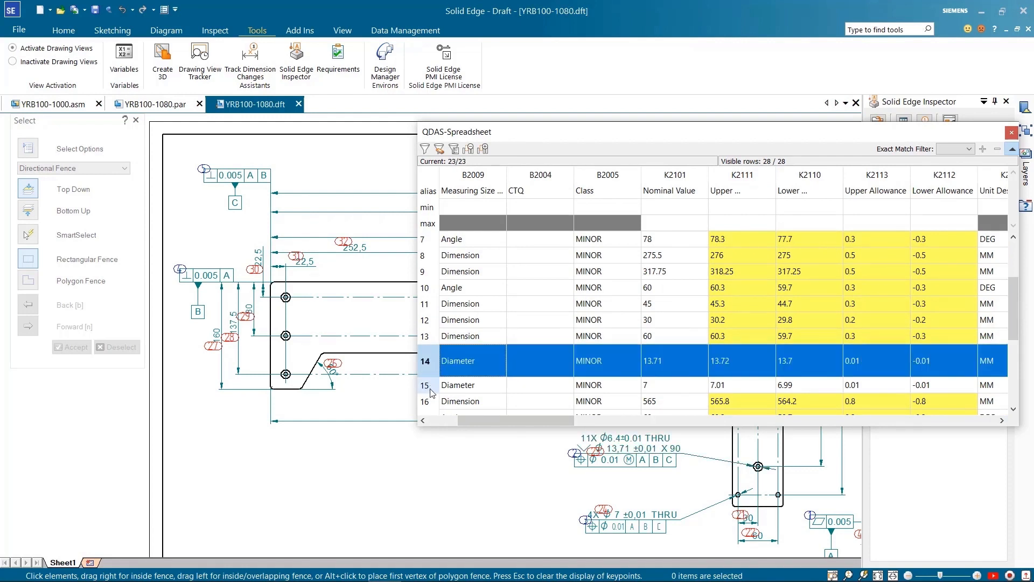
click(430, 388)
drag(429, 361, 429, 385)
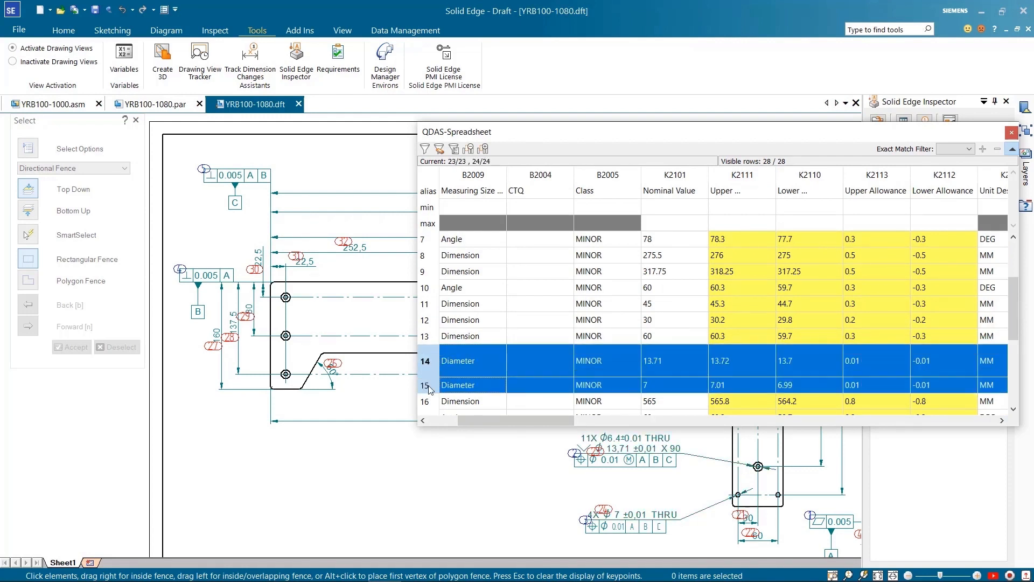
right_click(627, 373)
click(657, 404)
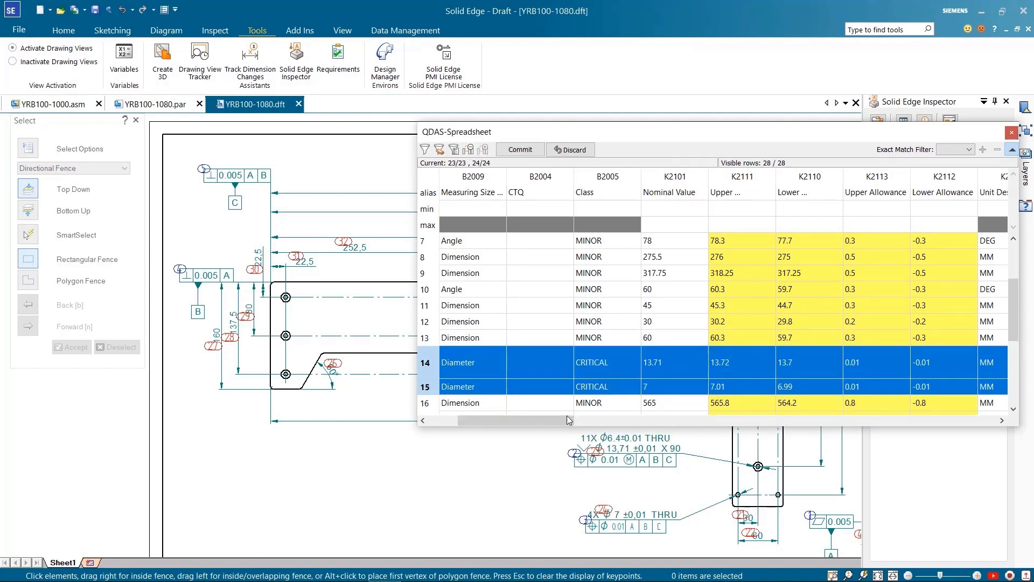
drag(570, 420, 509, 421)
click(521, 150)
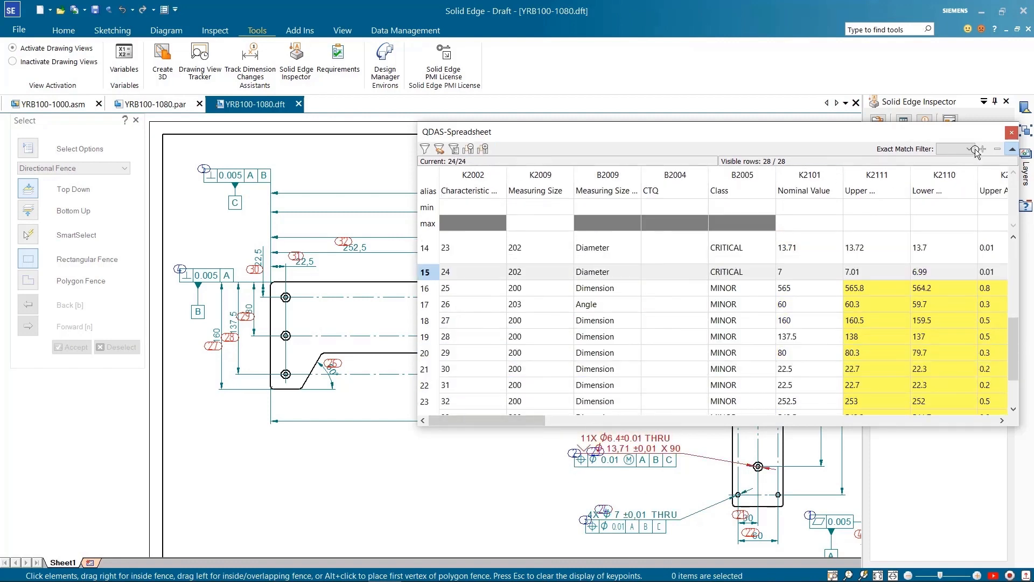
click(1012, 133)
scroll(545, 371, down, 2)
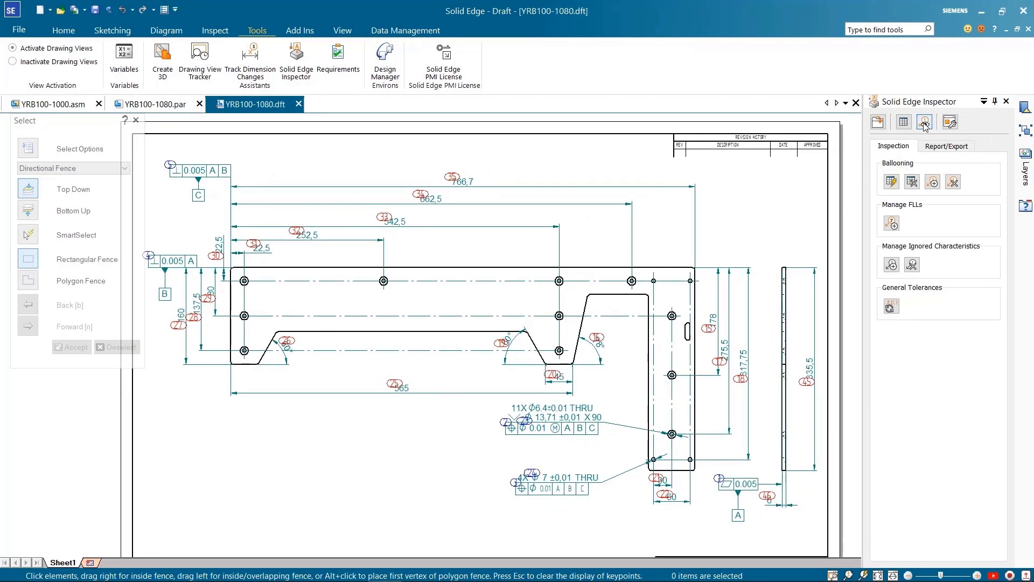
Export the inspection data as a project file including drawings to the SE Inspector Projects directory.
click(940, 147)
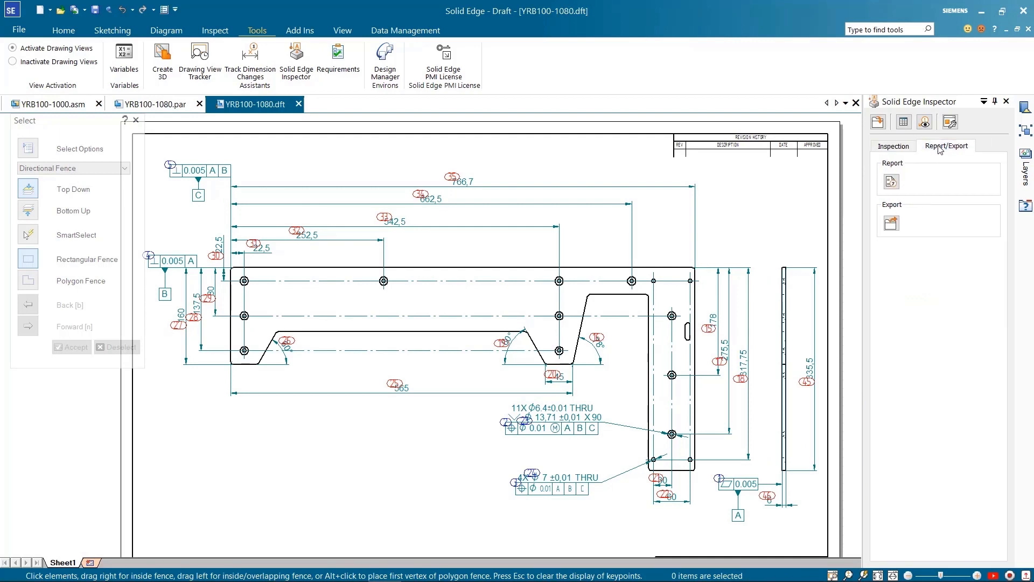
click(893, 225)
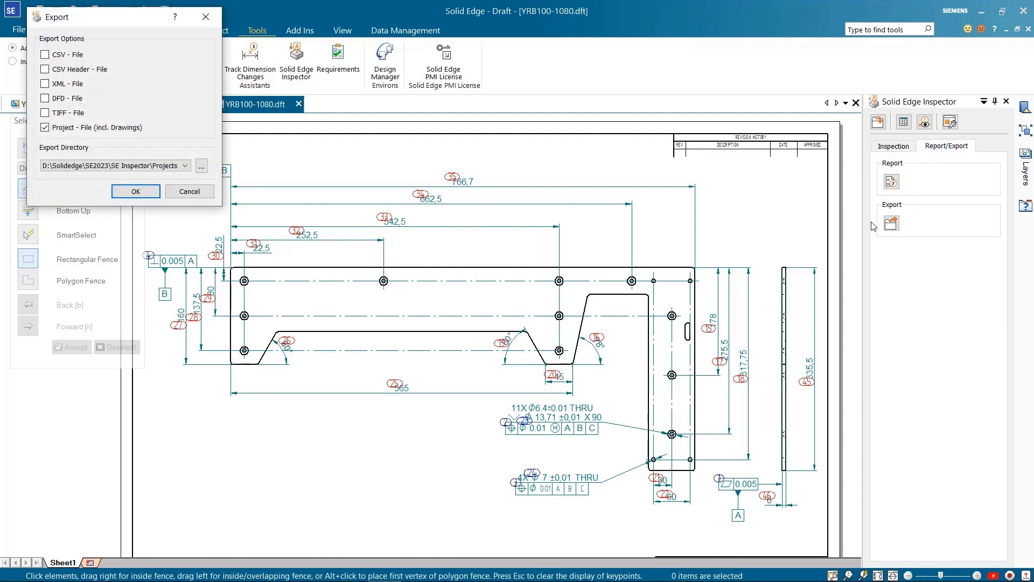
click(142, 192)
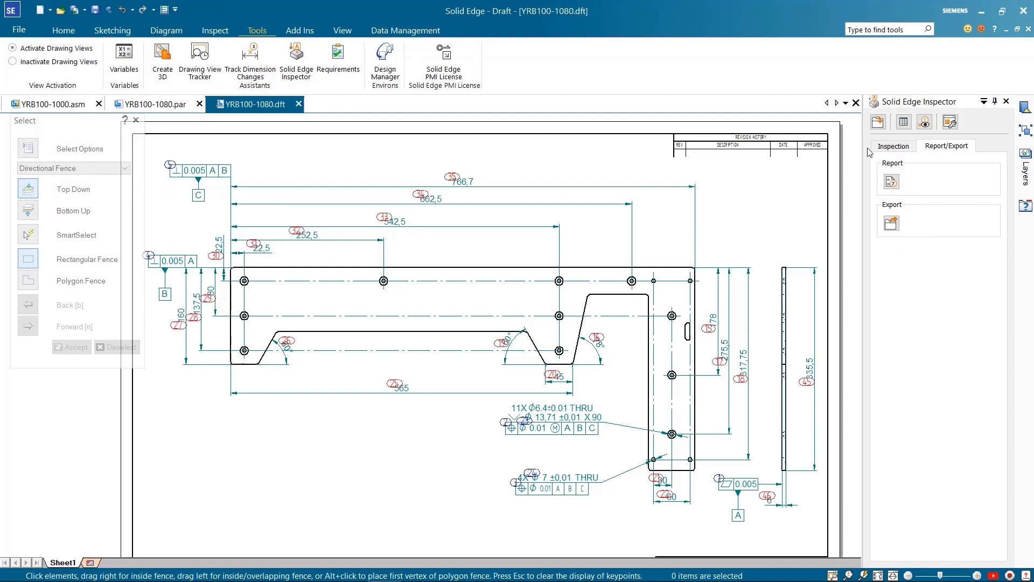
Delete the inspection property list together with all balloons on the drawing.
click(894, 146)
click(912, 182)
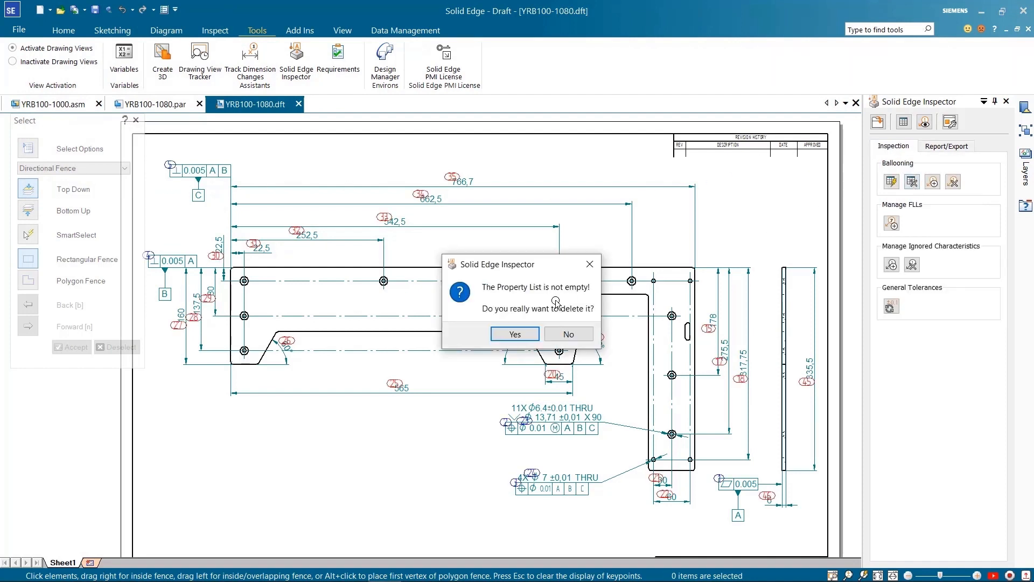
click(514, 332)
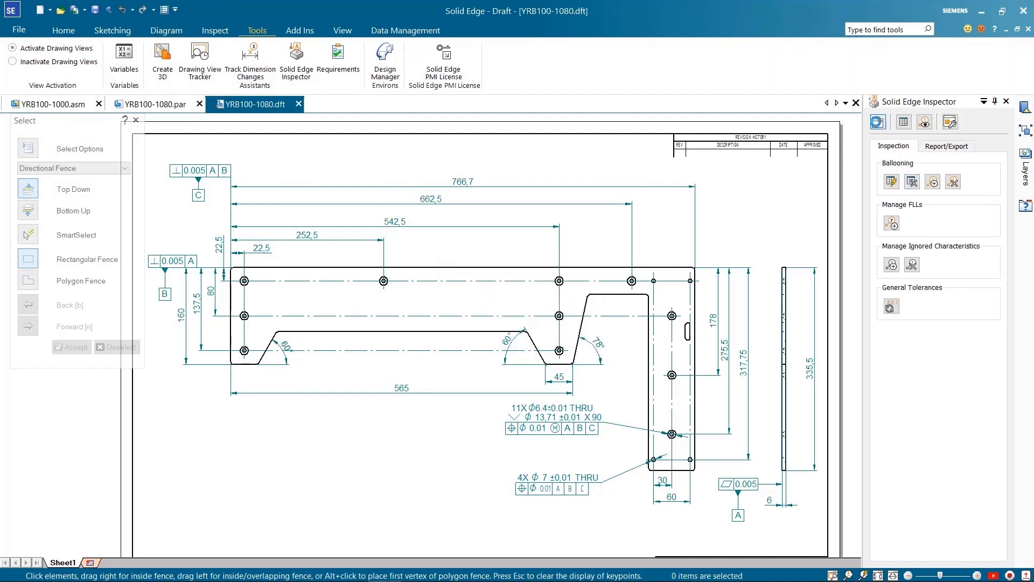
Reload the exported inspection project to bring the balloons back onto the drawing.
click(878, 122)
click(345, 123)
click(571, 328)
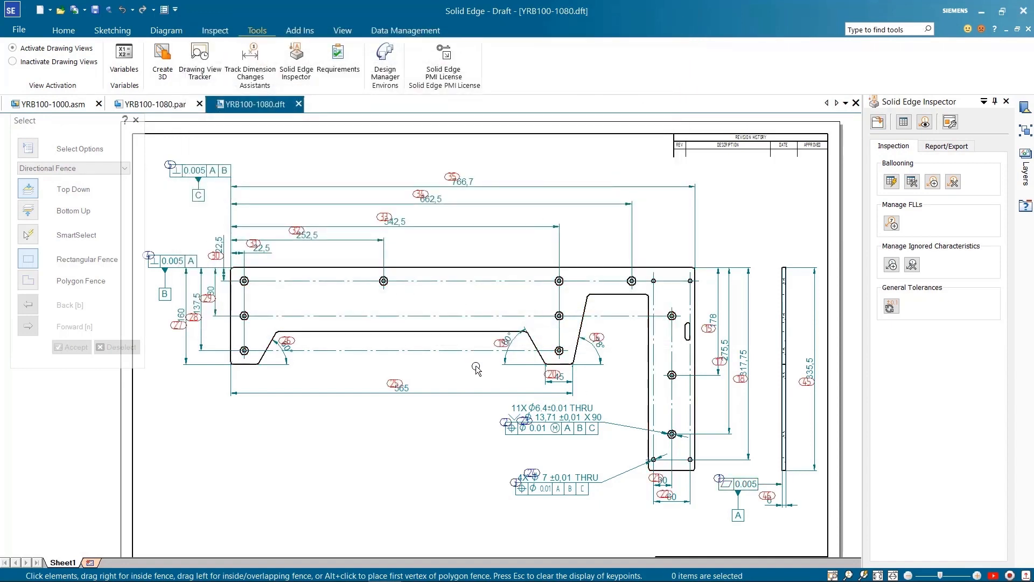
Generate an Excel Report of the inspection named YRB100-1080-Rev A in its own subdirectory and review it.
click(939, 147)
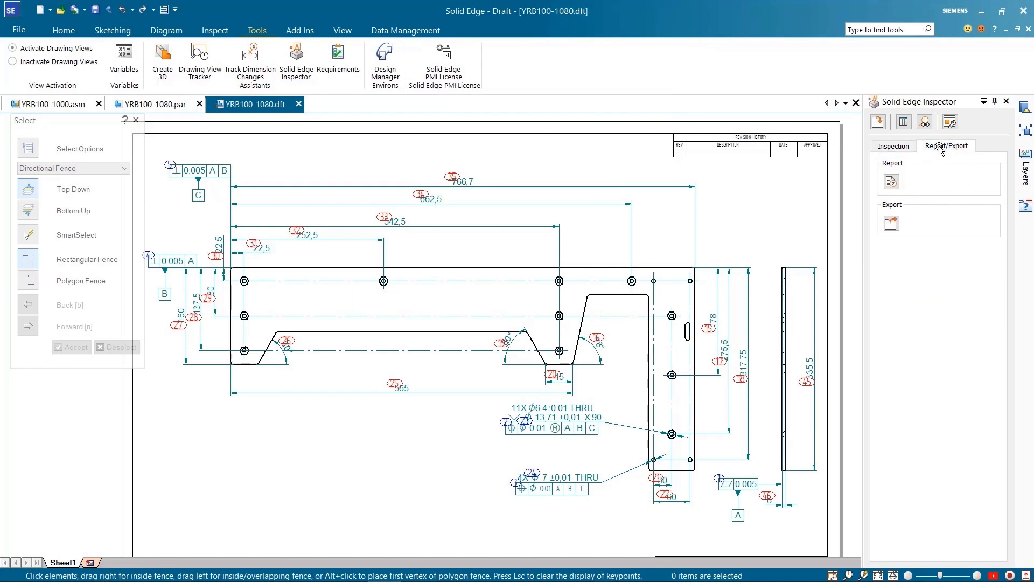
click(892, 182)
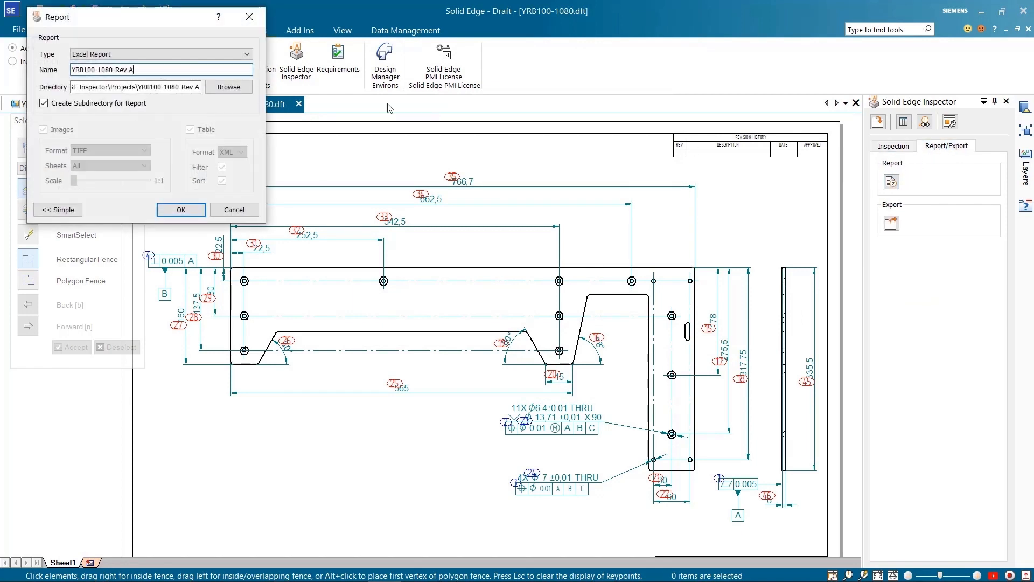
click(127, 54)
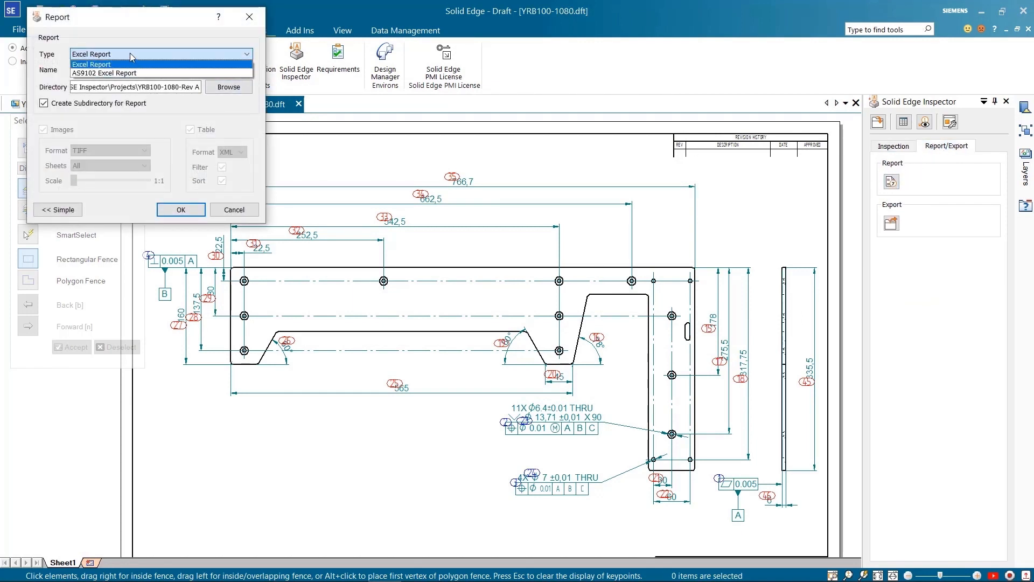
click(127, 60)
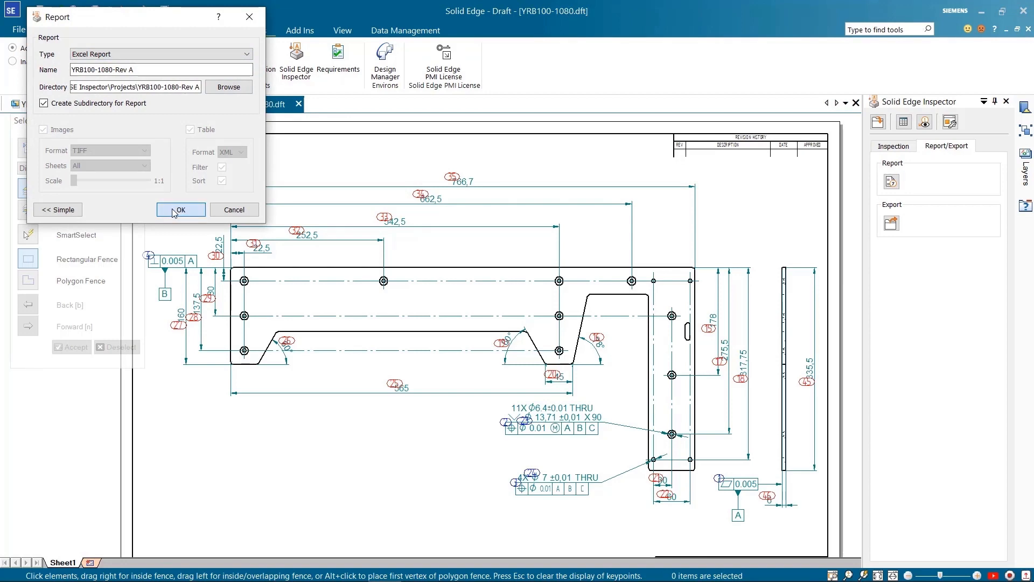
click(174, 213)
scroll(256, 341, down, 3)
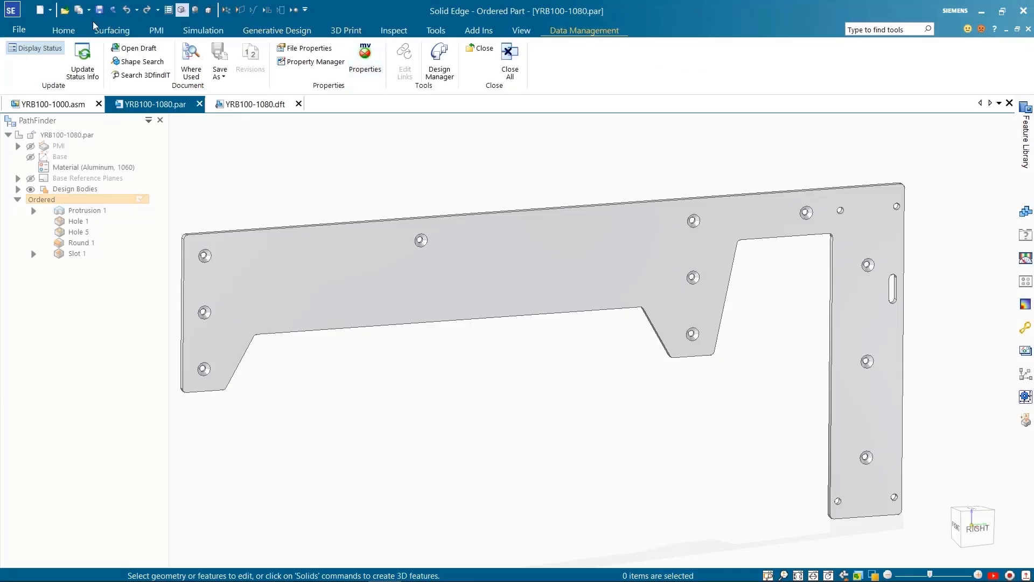
In part YRB100-1080, use Move Faces to shift the column of three holes at the long end to 25 mm from the end edge.
click(63, 31)
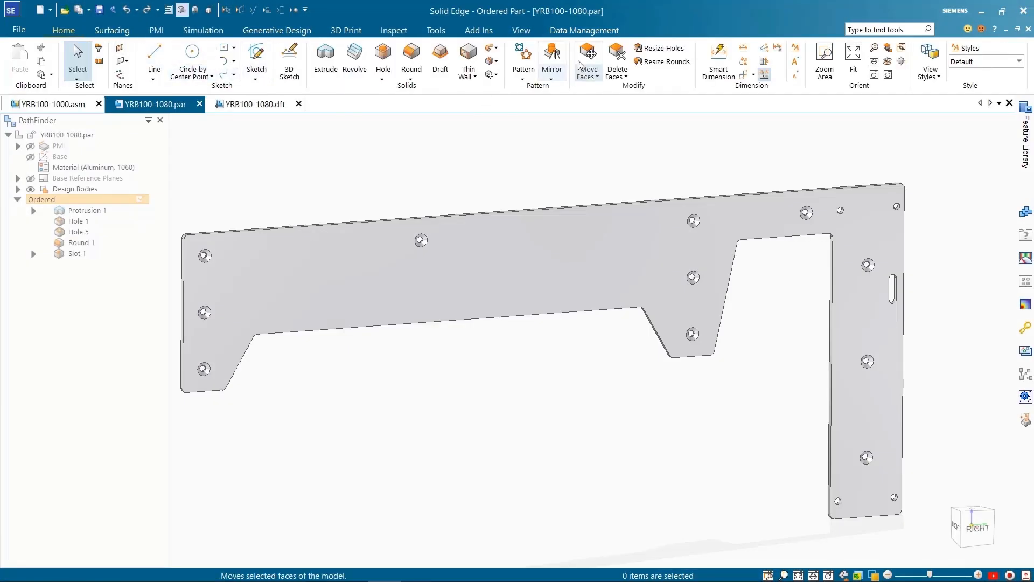
click(589, 59)
scroll(397, 303, up, 3)
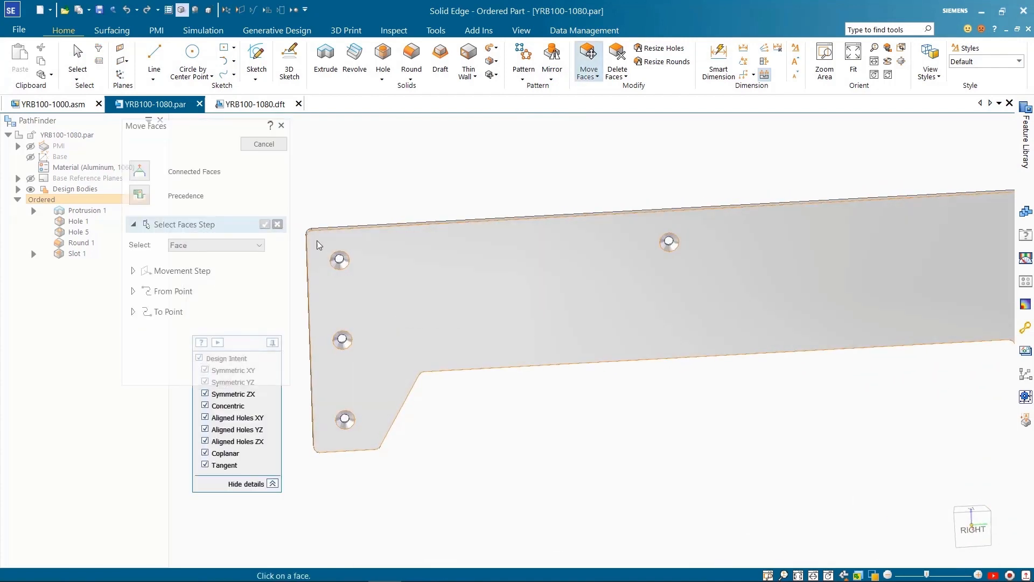
drag(317, 243, 371, 439)
right_click(397, 335)
click(300, 260)
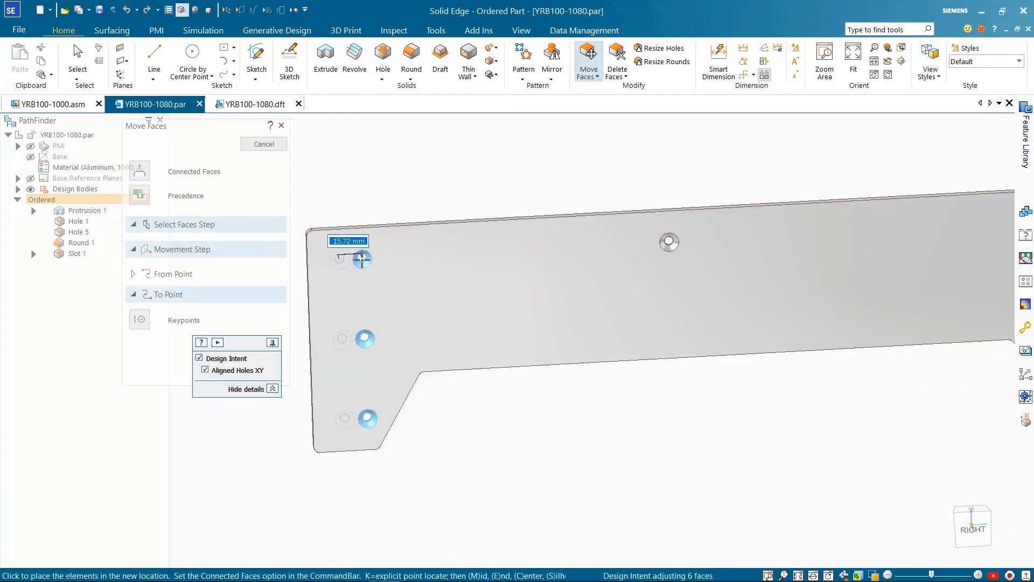
click(343, 261)
click(263, 145)
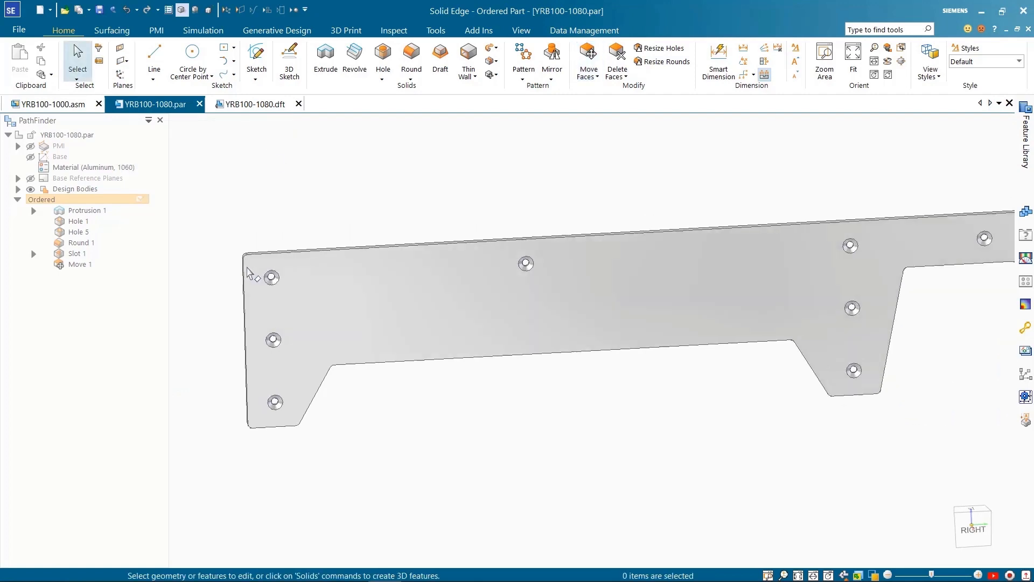
Update the drawing views of YRB100-1080.dft to match the edited part.
click(255, 104)
scroll(291, 286, up, 2)
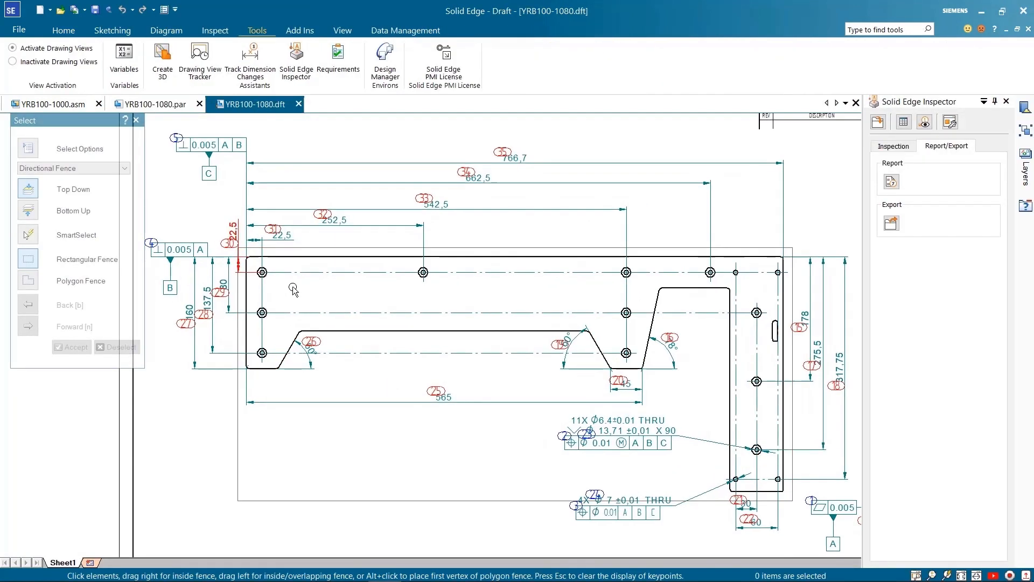
click(73, 31)
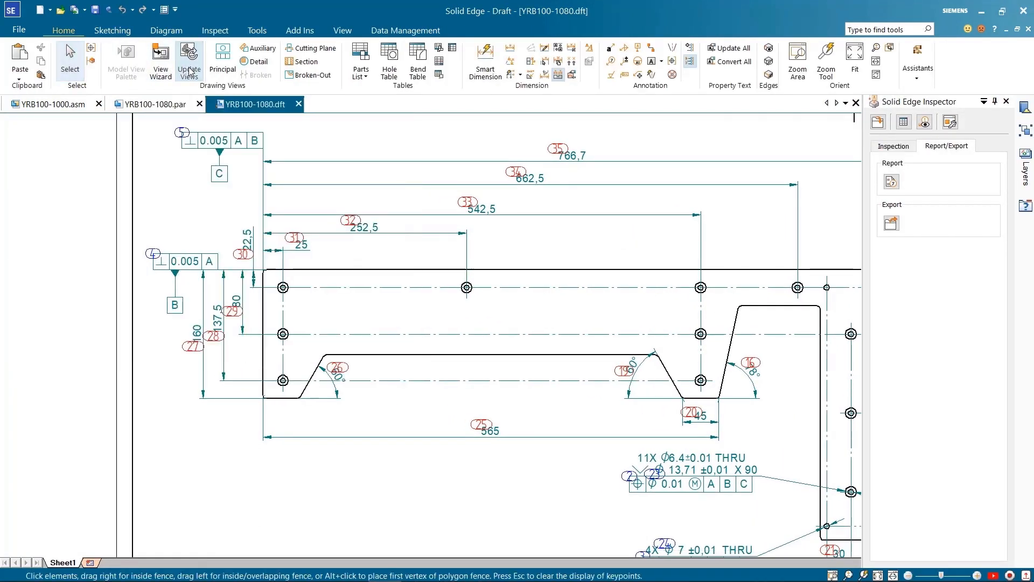
Delete the 60° angle dimension that carries balloon 19 on the drawing.
scroll(591, 402, up, 1)
right_click(659, 367)
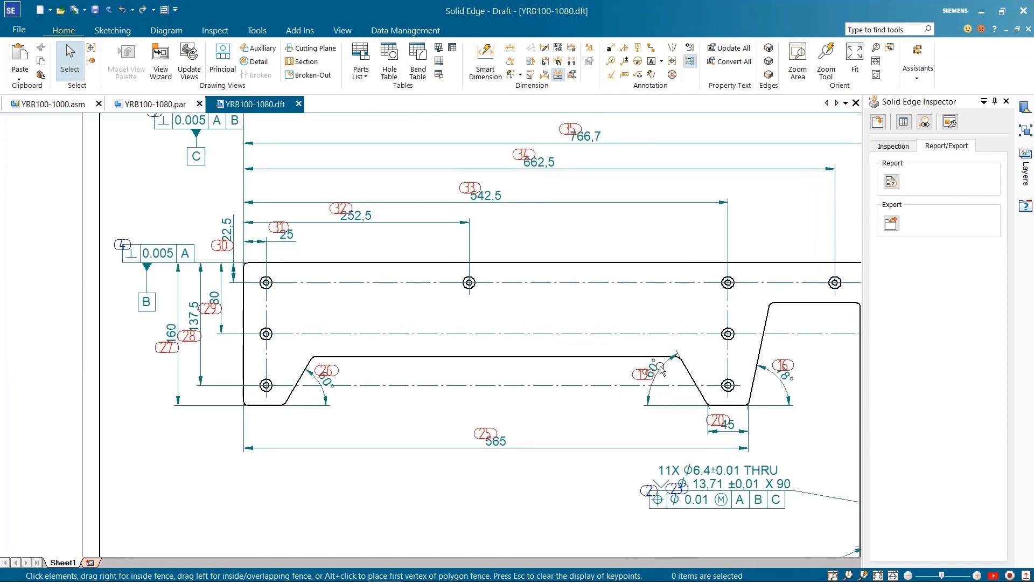
click(702, 341)
Add a vertical dimension between the plate's upper edge and the long edge of the recess below it.
click(492, 73)
click(637, 263)
click(633, 356)
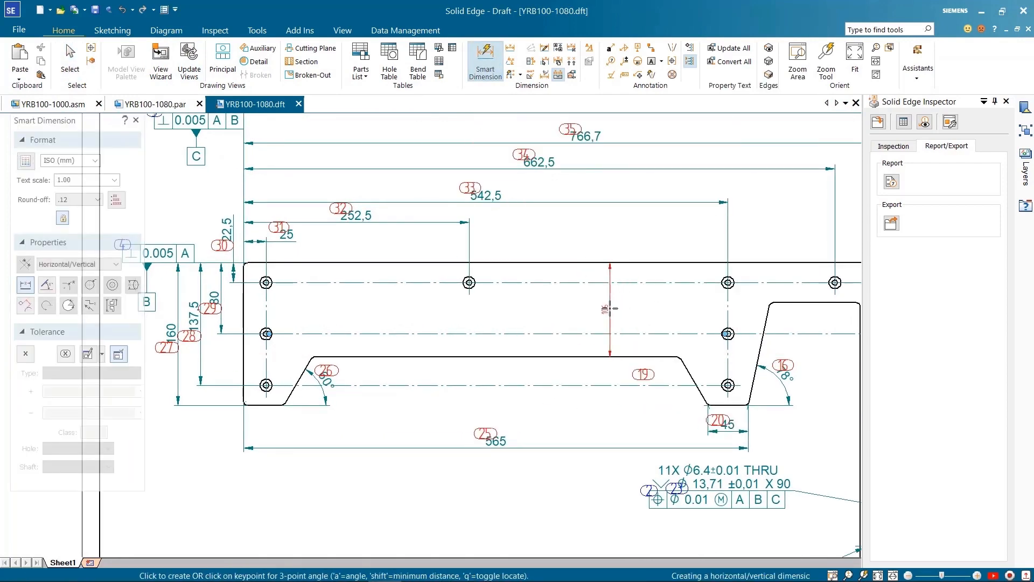
click(610, 310)
scroll(521, 476, down, 3)
Run the ballooning again so the inspection characteristics pick up the drawing changes.
click(890, 147)
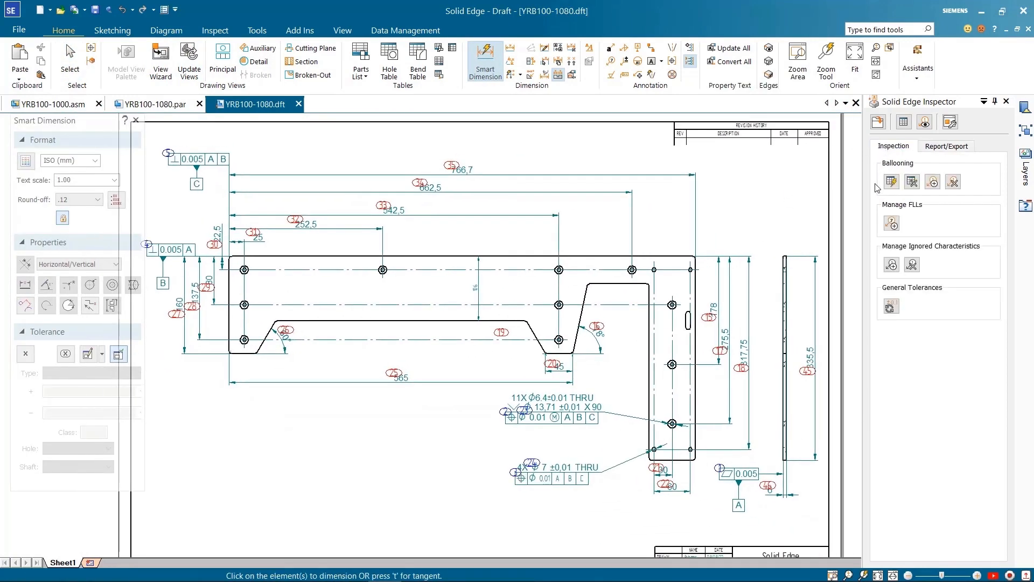
click(892, 183)
click(474, 344)
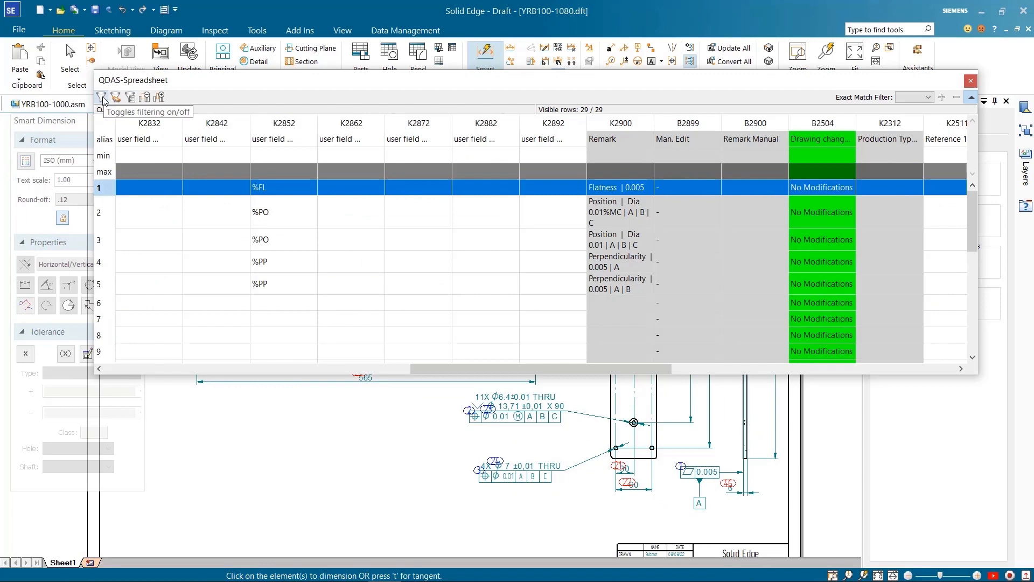
Turn on filtering in the inspection spreadsheet and exclude the No Modifications status from the drawing change status column.
click(101, 98)
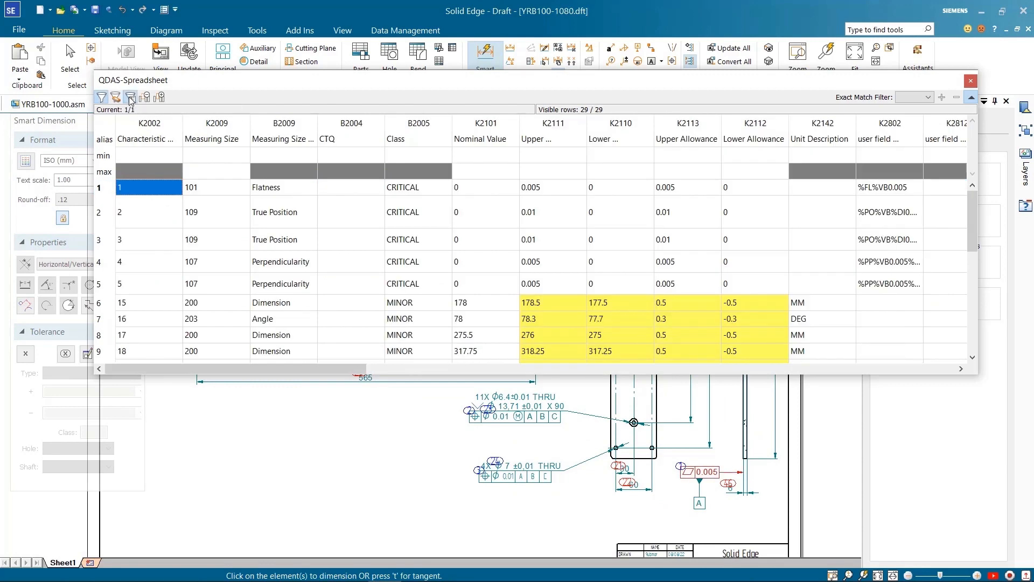
click(131, 98)
click(727, 370)
click(727, 370)
drag(727, 371, 683, 371)
click(313, 159)
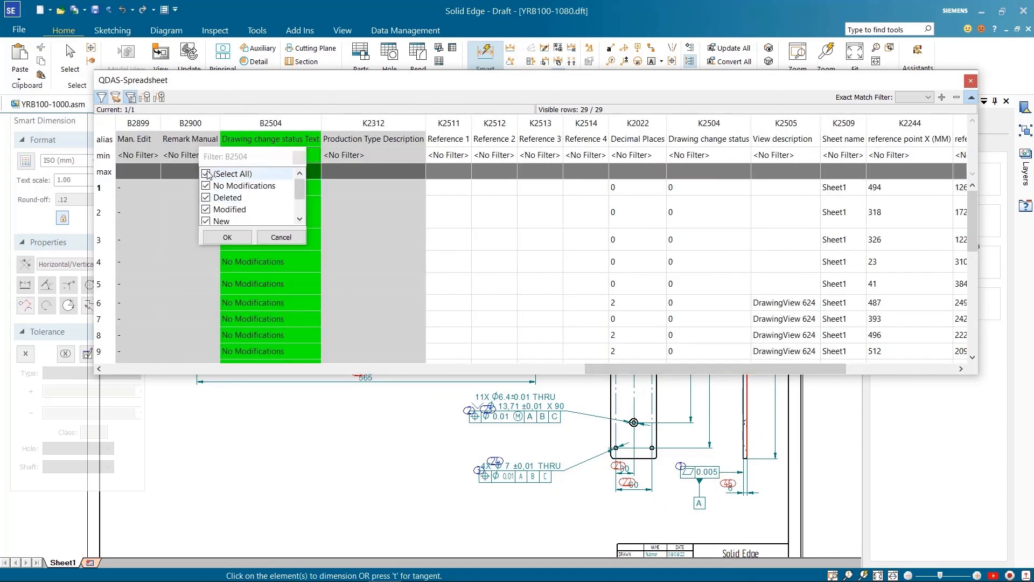
click(206, 186)
click(227, 238)
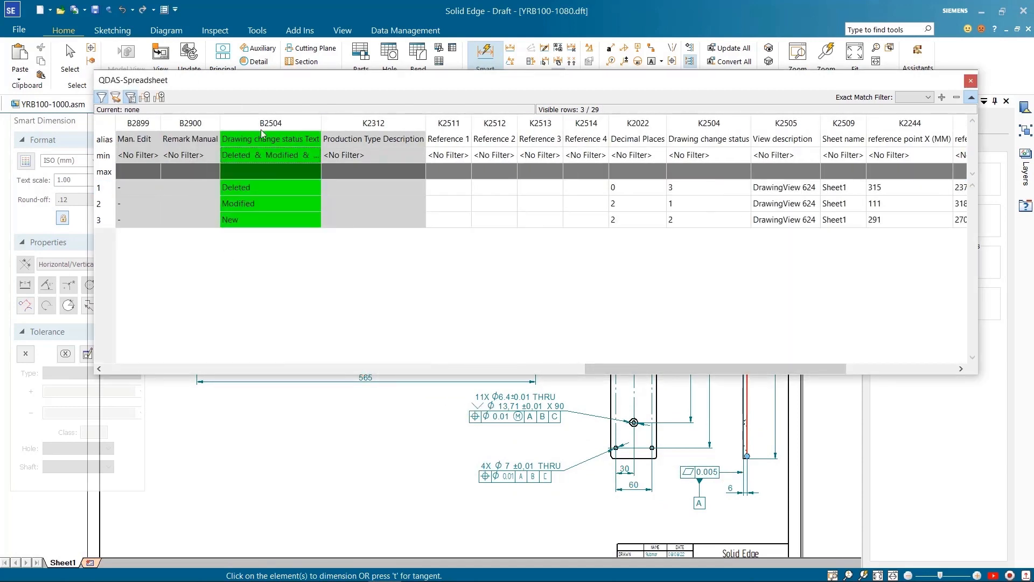
Locate the characteristic marked New on the drawing, remove the spreadsheet filter and close the spreadsheet.
mouse_move(288, 81)
mouse_down()
mouse_move(442, 348)
mouse_move(395, 367)
mouse_up()
click(206, 505)
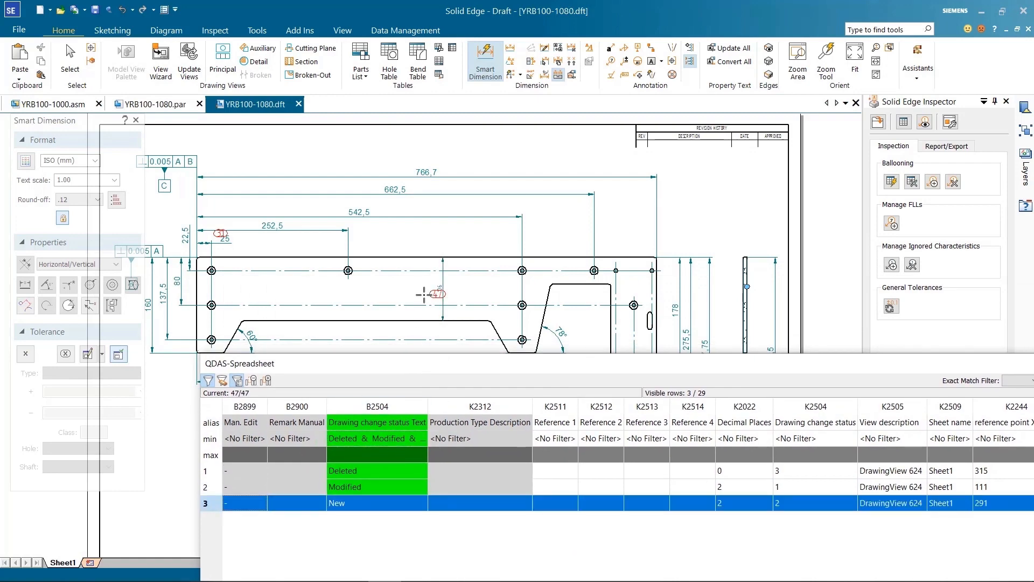
drag(582, 364, 492, 253)
click(410, 541)
drag(404, 542, 191, 540)
click(131, 270)
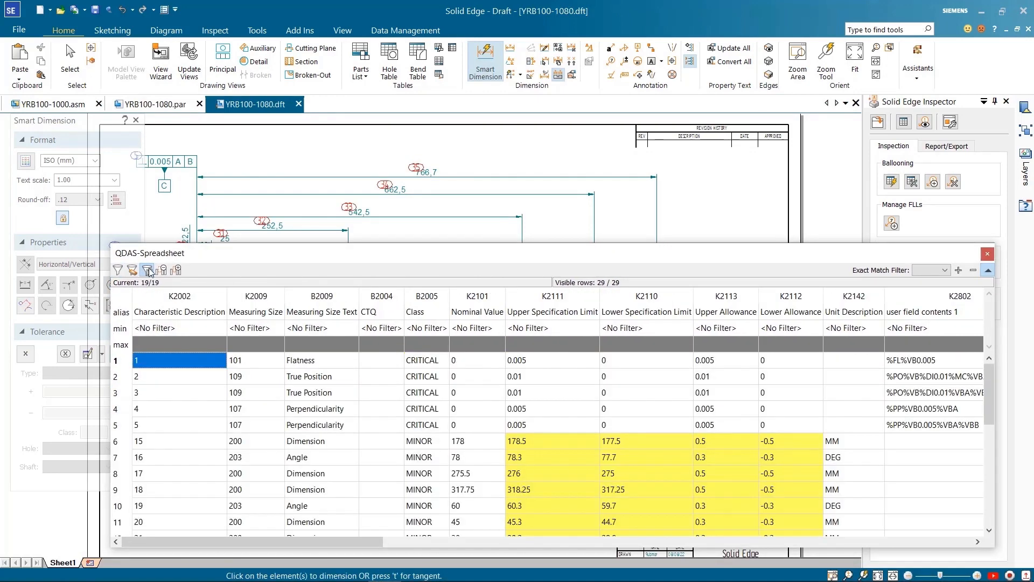
click(987, 254)
Generate an Excel Report of the revised inspection data named YRB100-1080-Rev B.
click(939, 149)
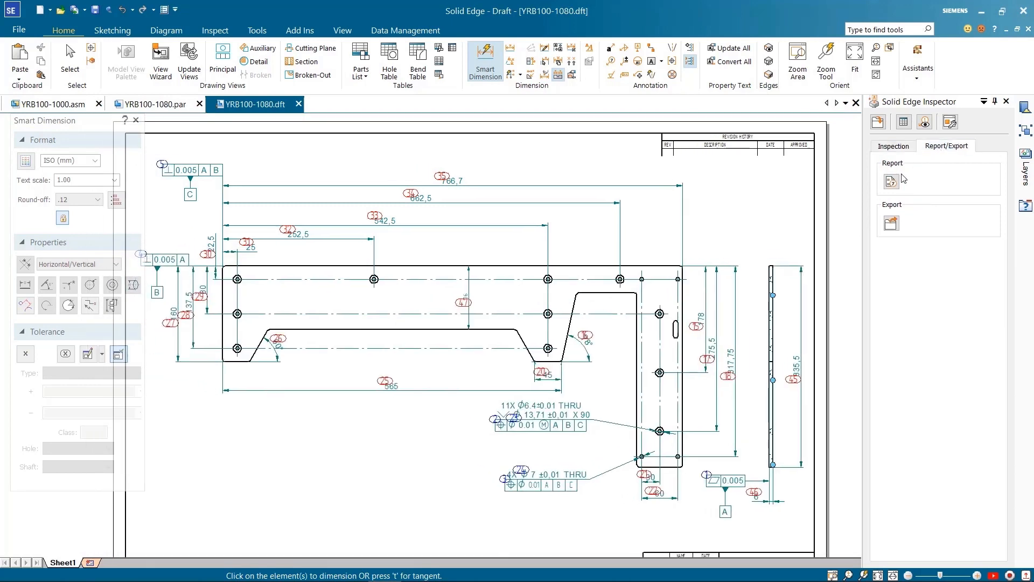
click(892, 183)
double_click(131, 69)
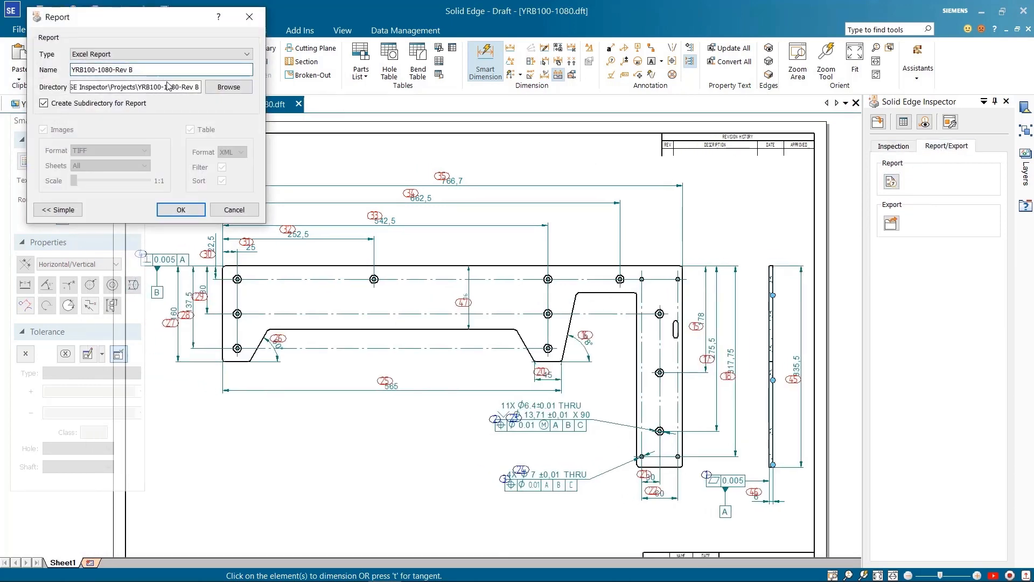
click(181, 209)
Check the Deleted, Modified and New change statuses in column H of the Rev B report, fitting the column width.
scroll(462, 183, down, 10)
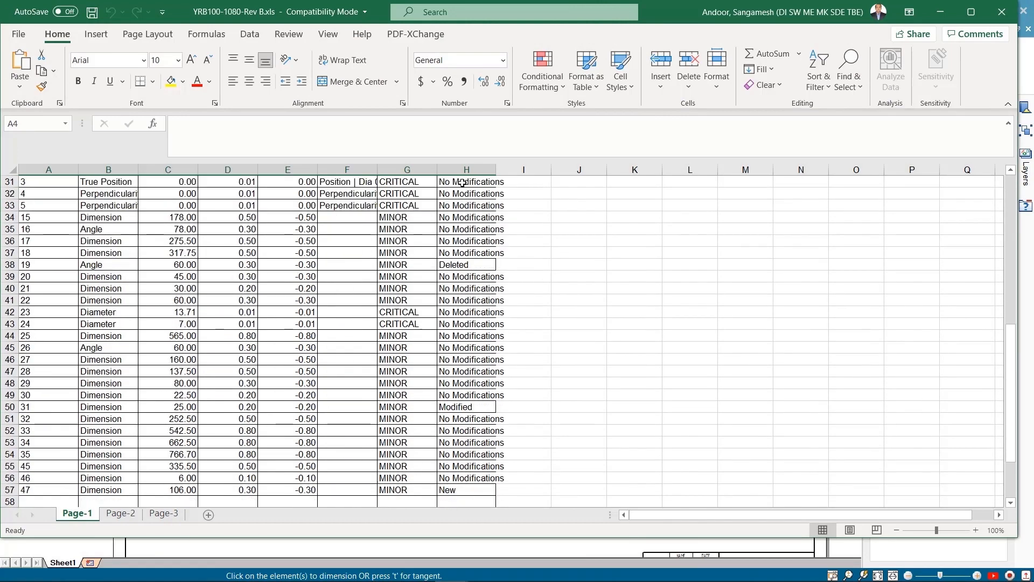
double_click(496, 169)
click(463, 265)
click(463, 407)
click(453, 489)
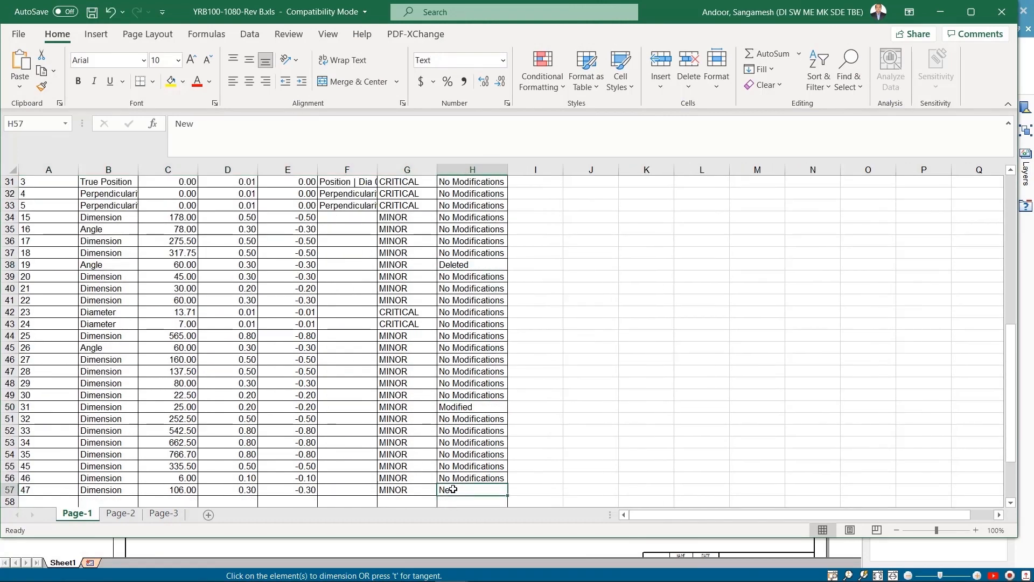
click(2, 264)
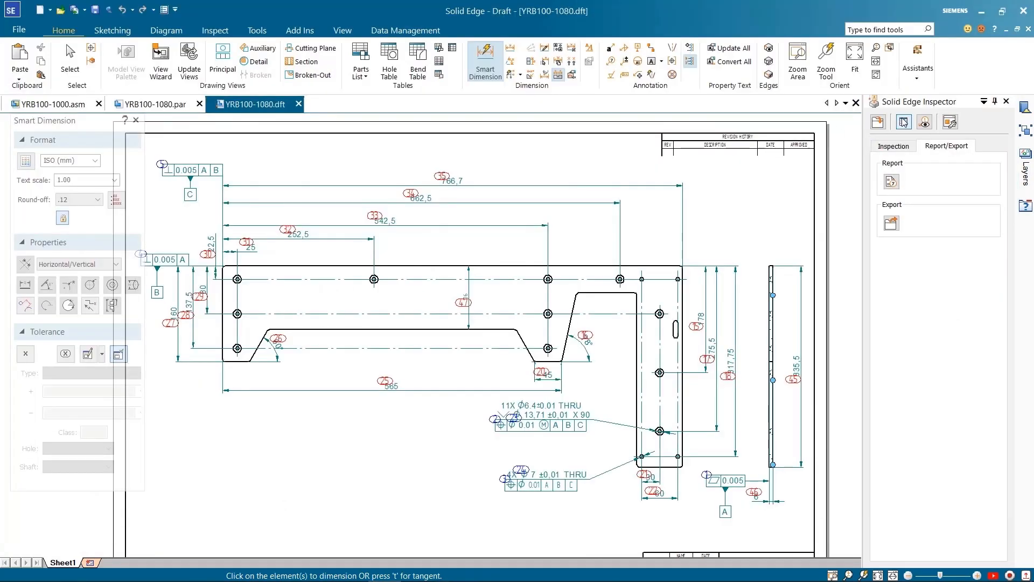
Filter the inspection spreadsheet's drawing change status to Deleted, Modified and New only, and close the spreadsheet.
click(903, 122)
click(147, 271)
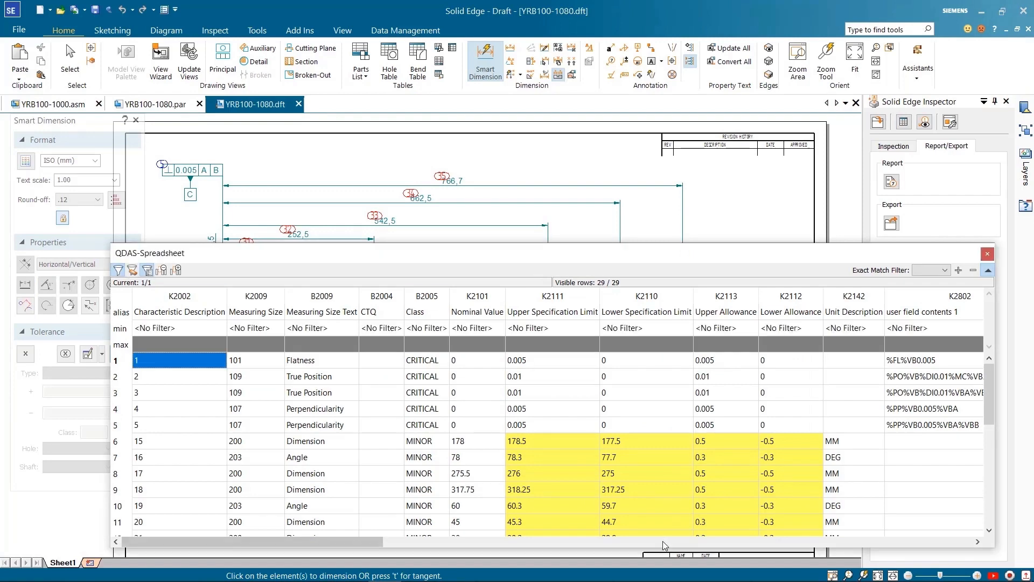
click(664, 541)
click(664, 541)
click(201, 326)
click(118, 346)
click(118, 370)
click(117, 382)
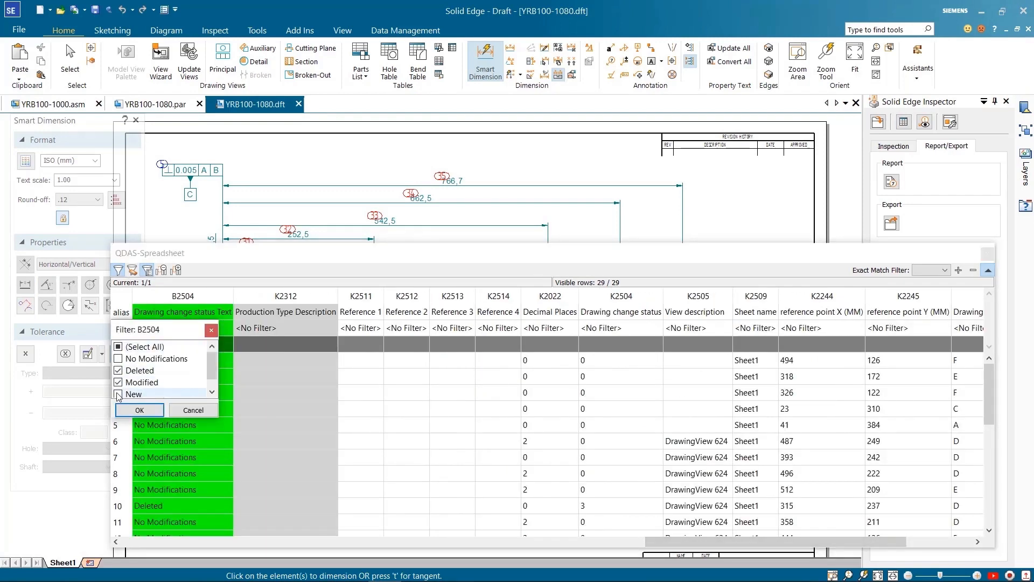
click(118, 394)
click(139, 410)
click(154, 541)
click(155, 542)
click(987, 253)
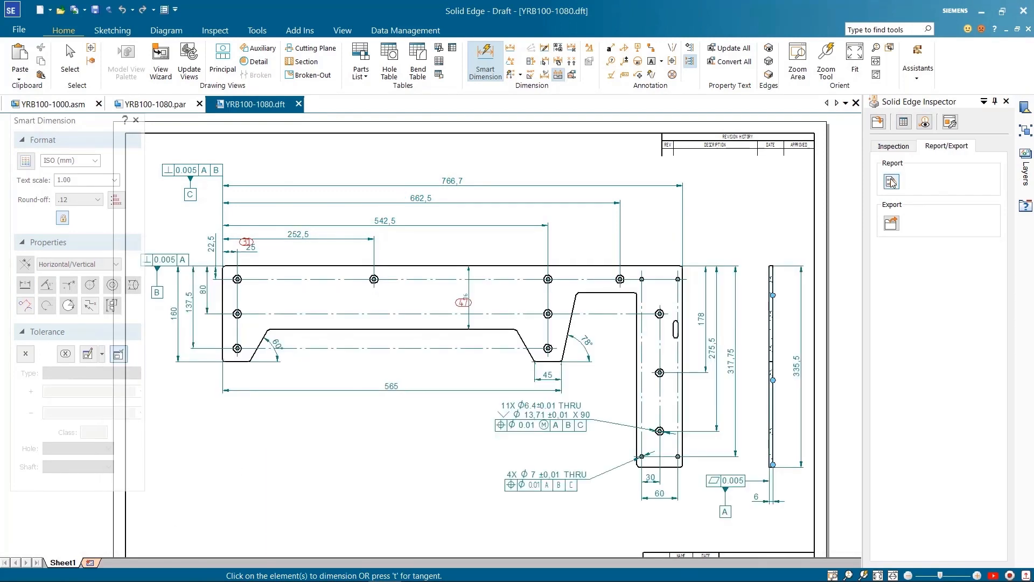
Generate an Excel Report of the filtered characteristics named YRB100-1080-Rev Compare.
click(892, 181)
click(149, 69)
text(Compare)
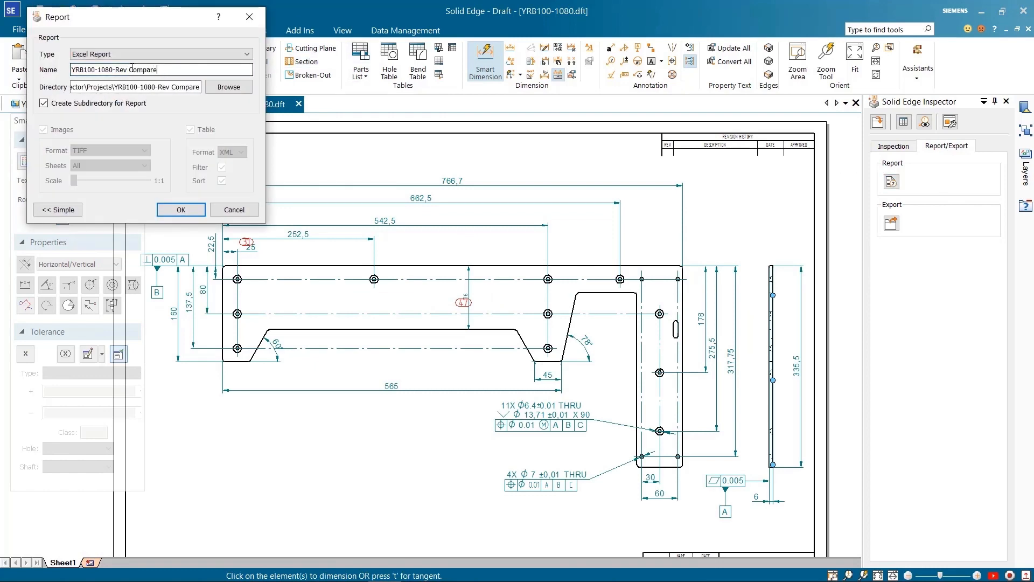
click(181, 210)
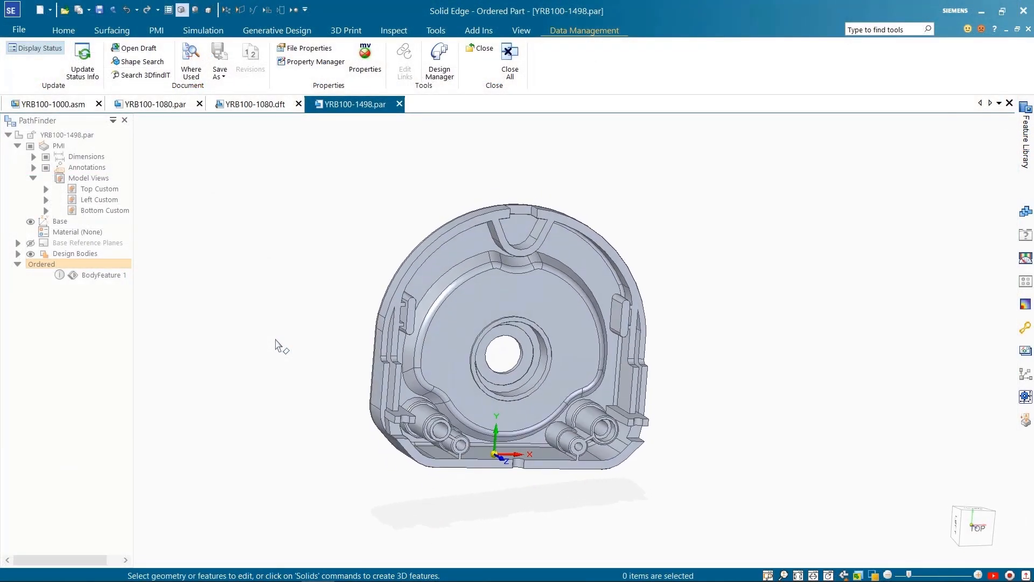
Apply the Top Custom model view in YRB100-1498.par and start Solid Edge Inspector on the part.
right_click(96, 191)
click(125, 201)
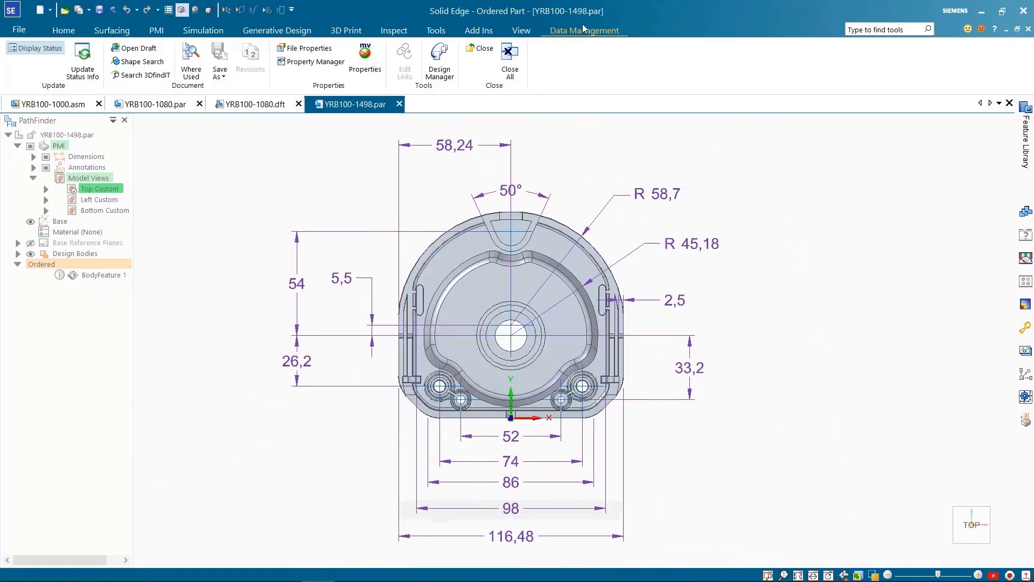
click(156, 30)
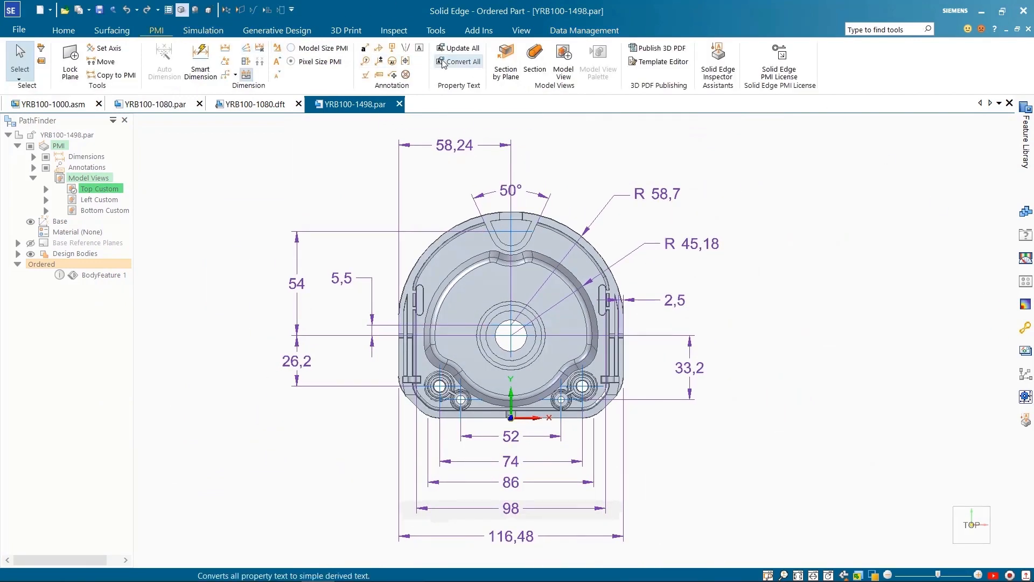
click(703, 65)
Save the general tolerances as DIN ISO 2768 (medium/mittel) and balloon the PMI dimensions of the part.
click(910, 284)
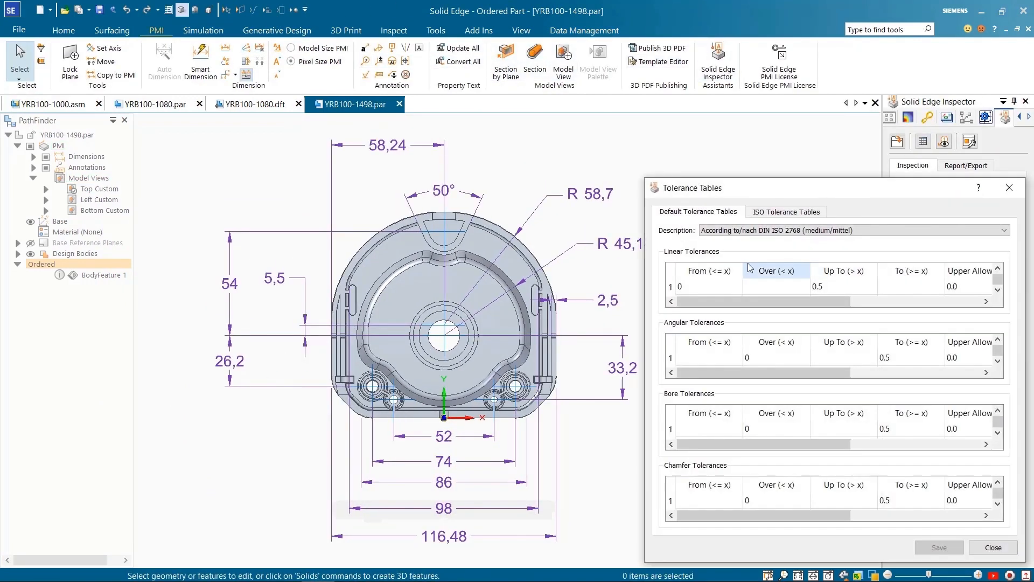
click(759, 231)
click(763, 251)
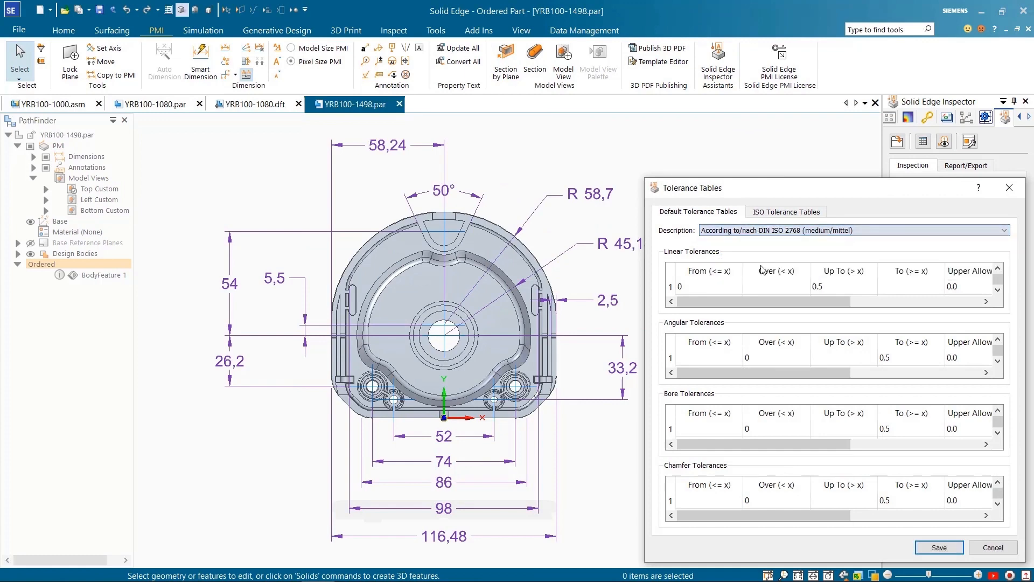
click(939, 548)
click(911, 201)
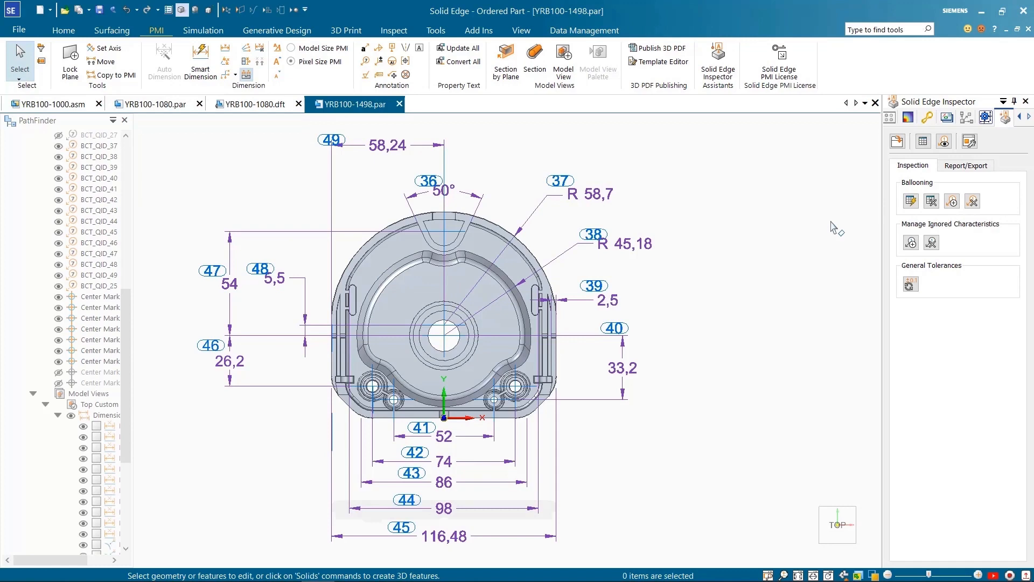
Open the inspection characteristics table for the ballooned YRB100-1498 part.
click(923, 143)
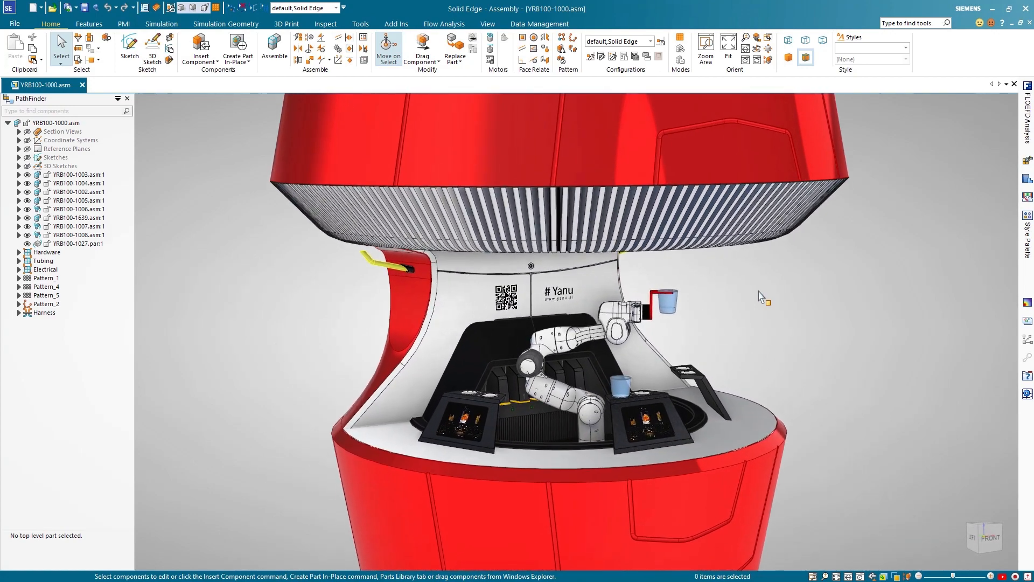
Select the robot arm subassembly YRB100-1494.asm in the kiosk assembly YRB100-1000 and open it in its own window.
mouse_move(479, 422)
middle_down()
mouse_move(502, 365)
mouse_move(485, 312)
mouse_move(474, 401)
middle_up()
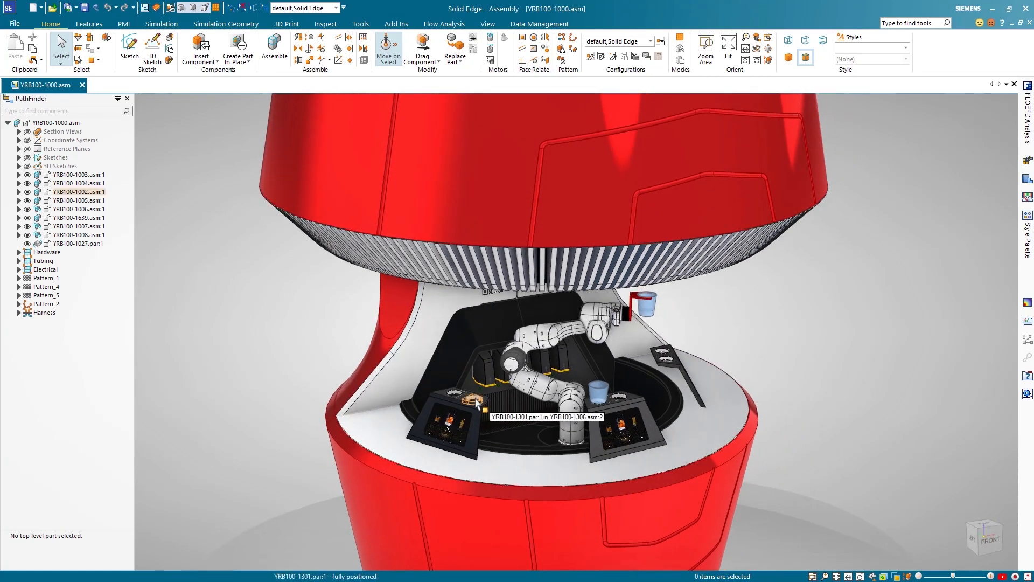
right_click(512, 368)
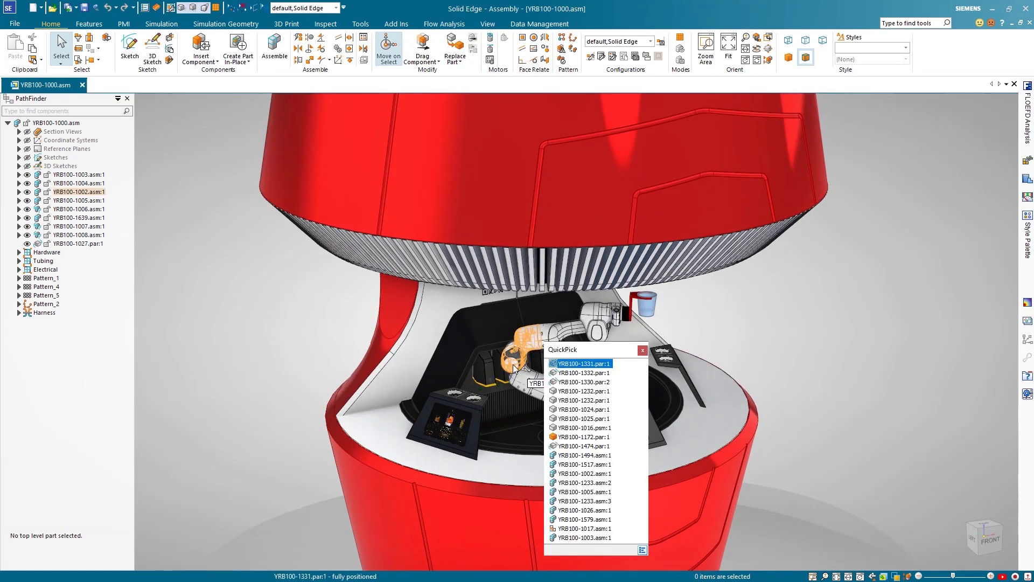
click(585, 455)
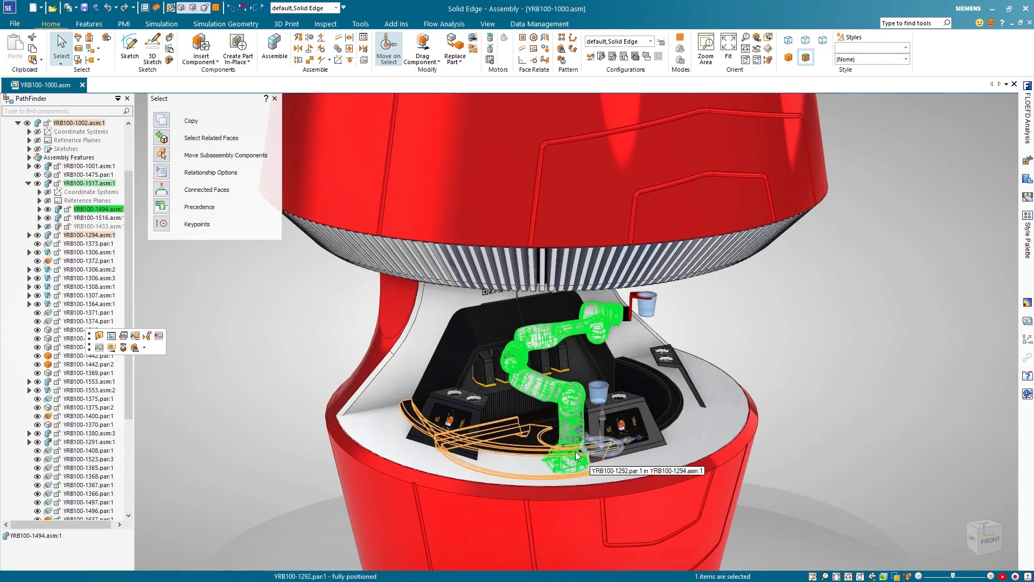
click(124, 336)
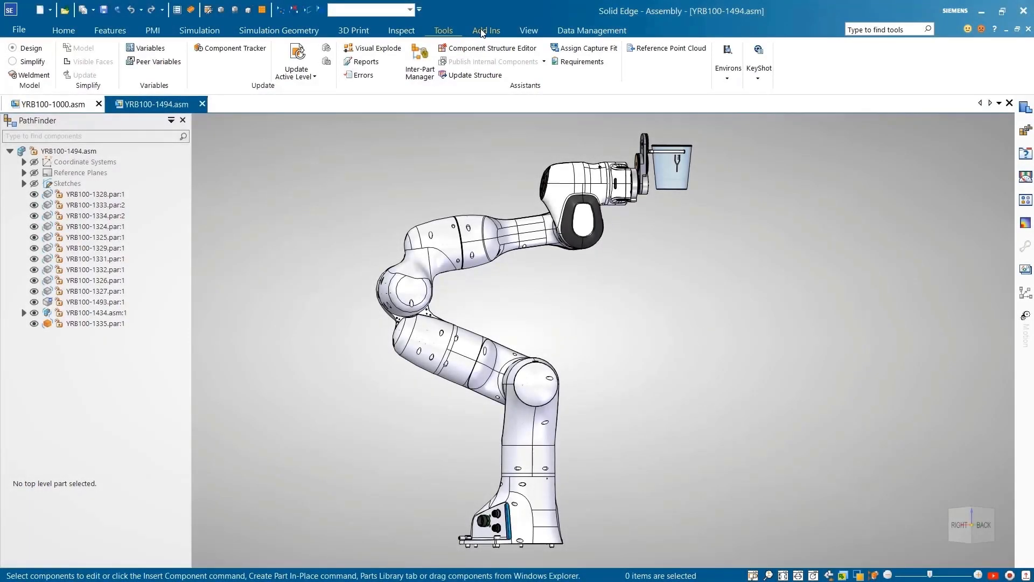
Enter the Motion environment for the robot arm and create a new mechanism from all the listed parts.
click(734, 77)
click(746, 119)
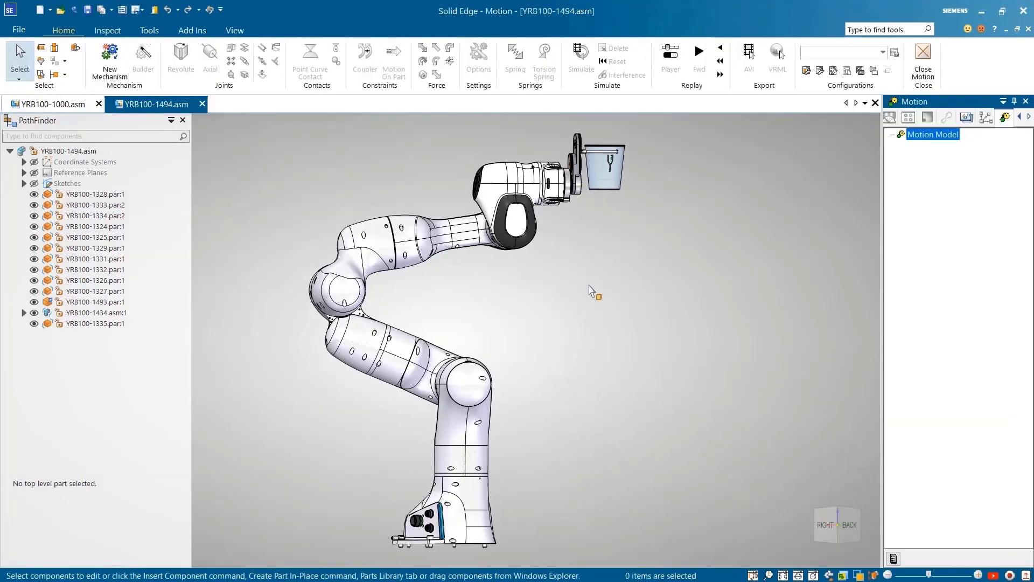
click(112, 62)
click(439, 333)
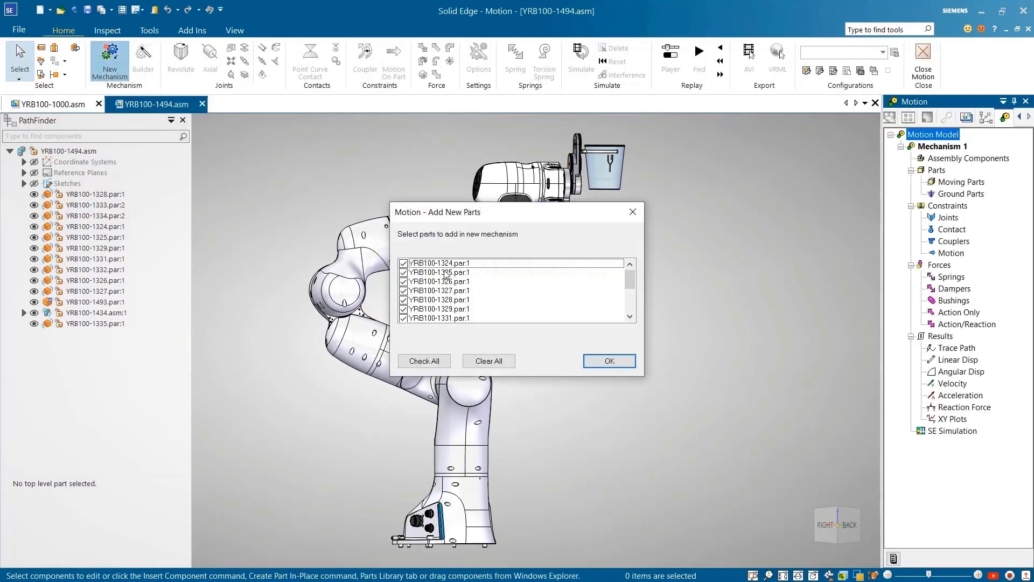
click(610, 361)
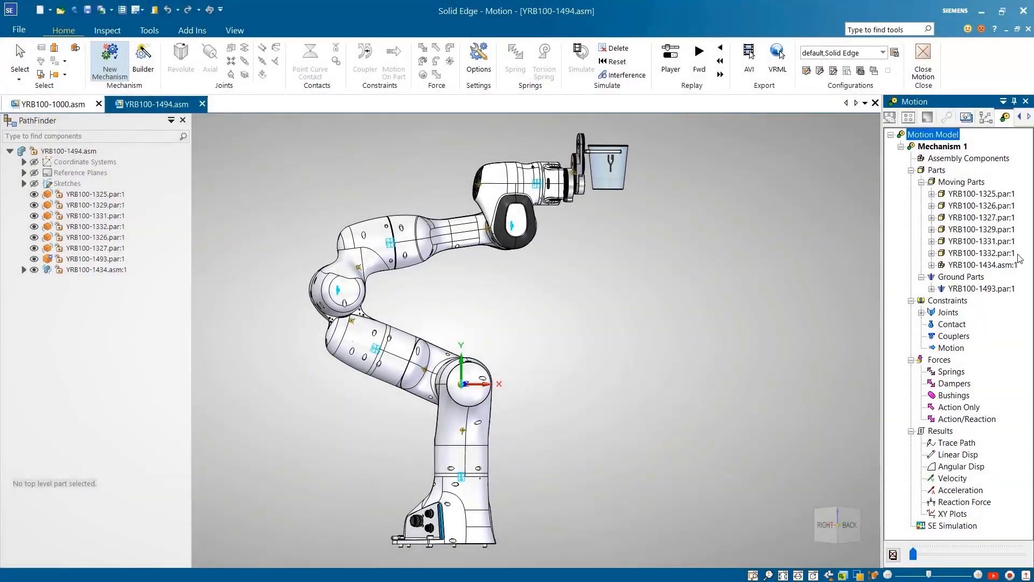
Examine the mechanism's ground part YRB100-1493 and check which parts each joint from Revolute to Revolute7 connects.
click(969, 290)
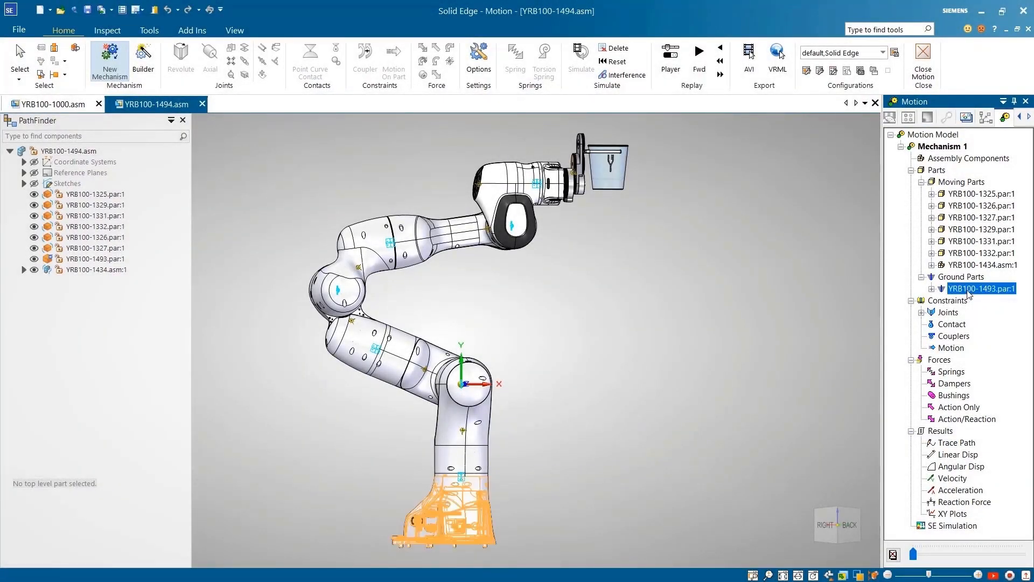
click(921, 312)
click(965, 324)
click(966, 335)
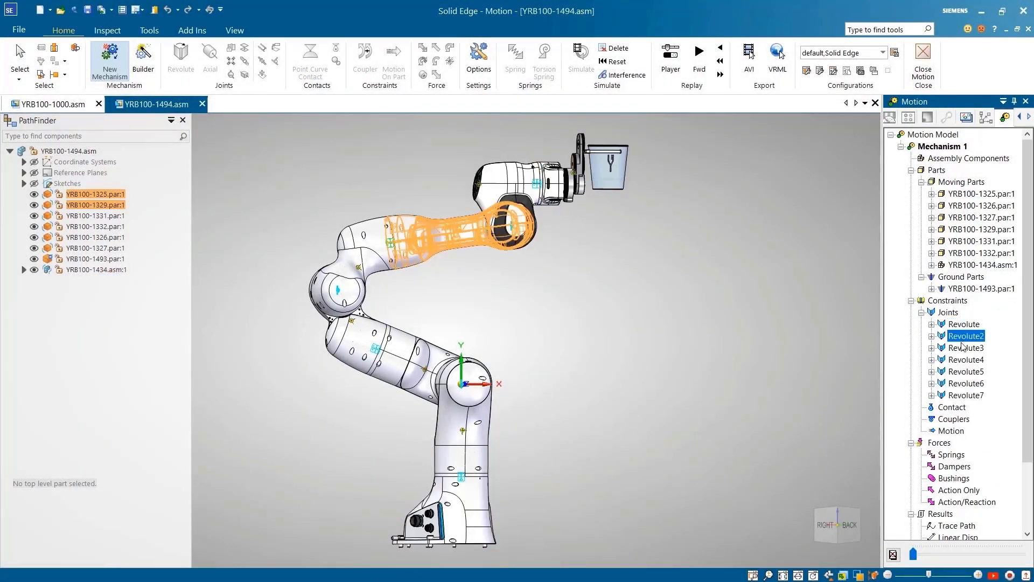
click(962, 348)
click(965, 360)
click(968, 371)
click(970, 383)
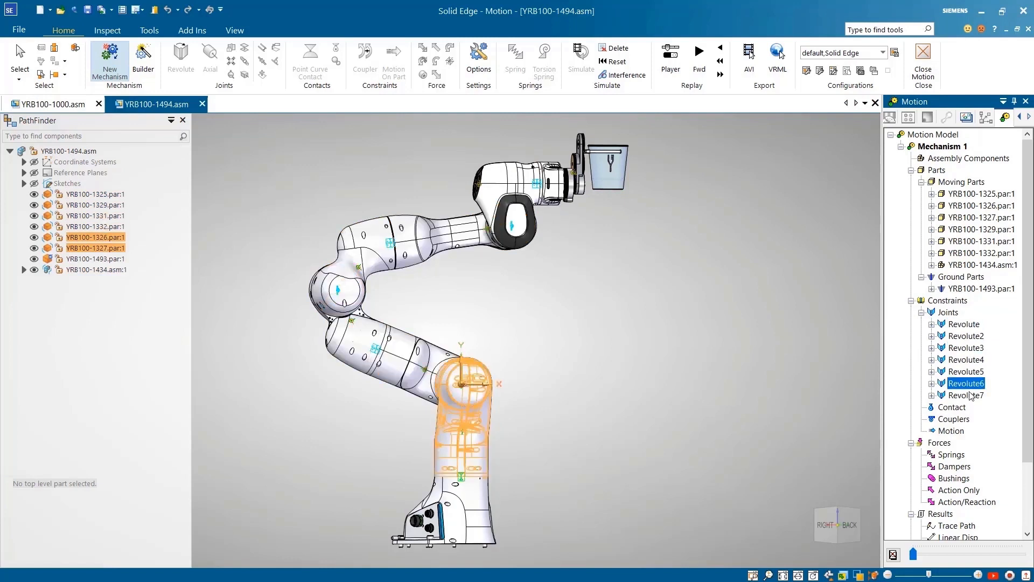
click(971, 396)
click(774, 395)
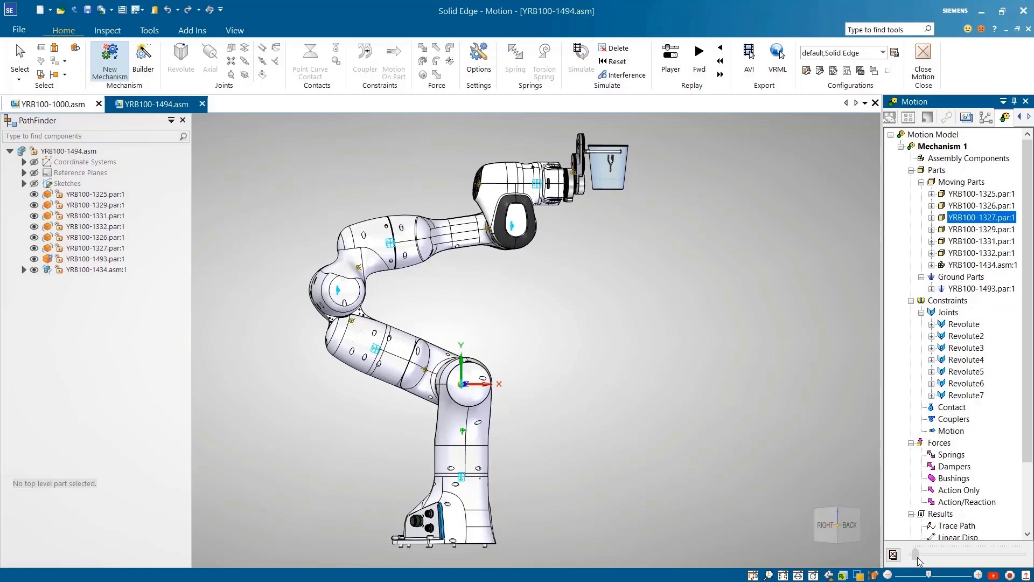
drag(917, 558, 871, 537)
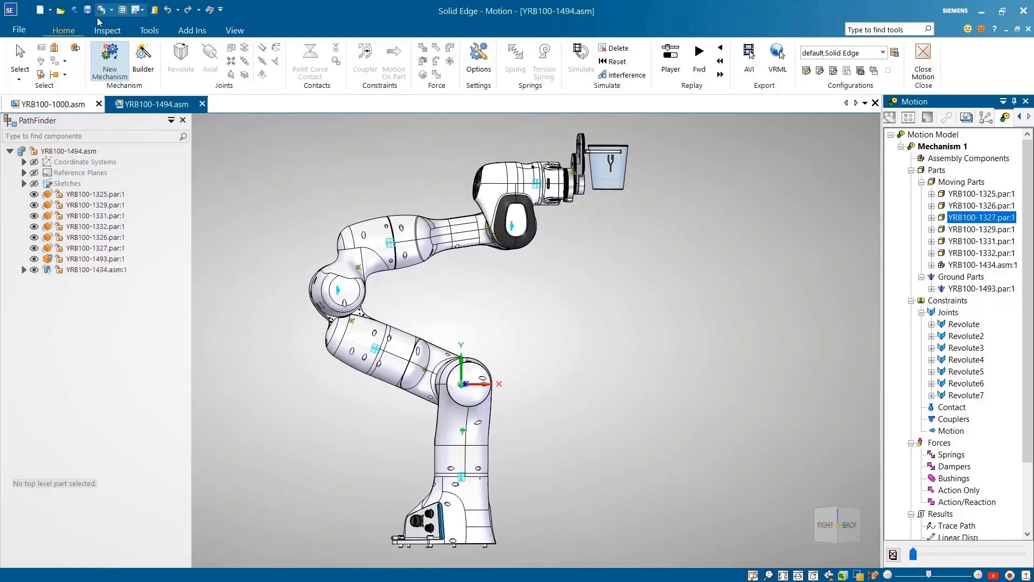
Export the mechanism as Kinematics XML document YRB100-1494 in the Kinematic XML folder, using the single JT document structure.
click(18, 30)
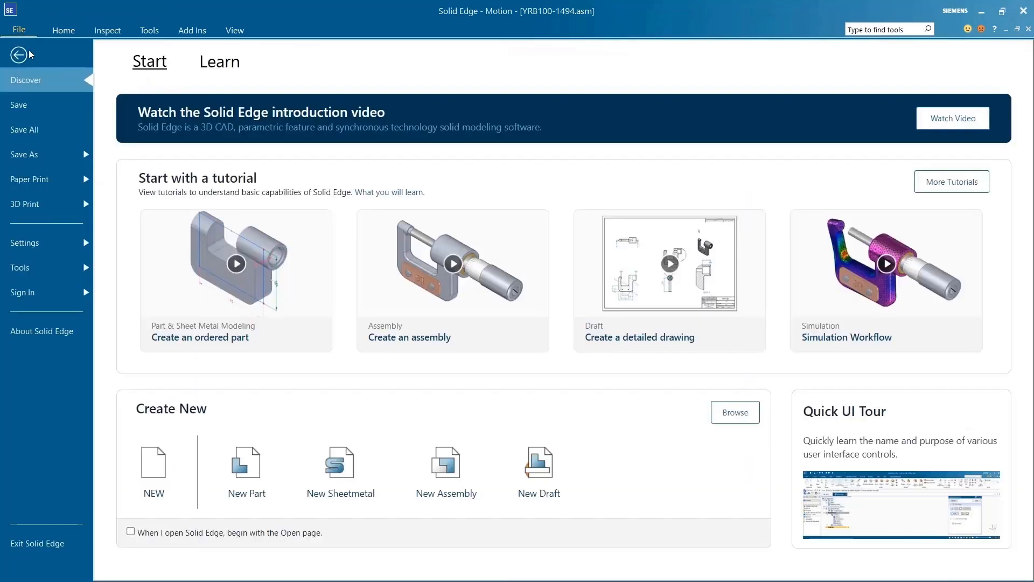
click(43, 154)
click(227, 250)
click(255, 503)
click(226, 429)
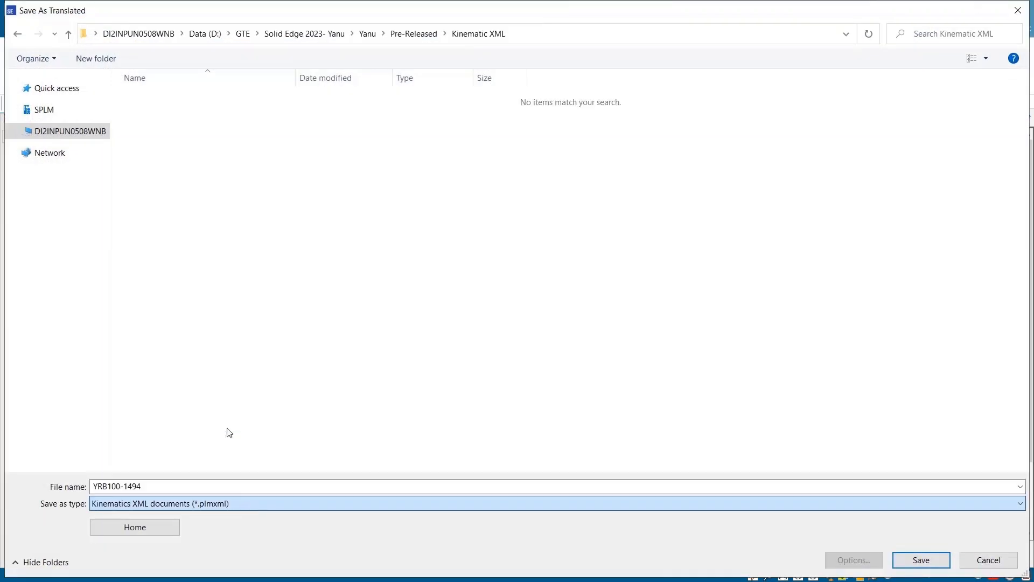
click(854, 560)
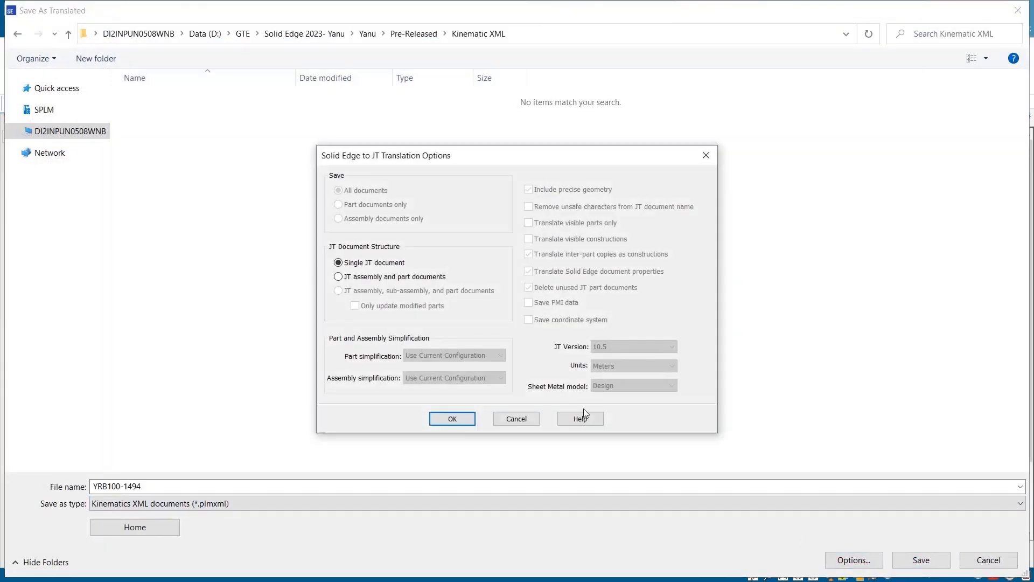
click(457, 419)
click(920, 560)
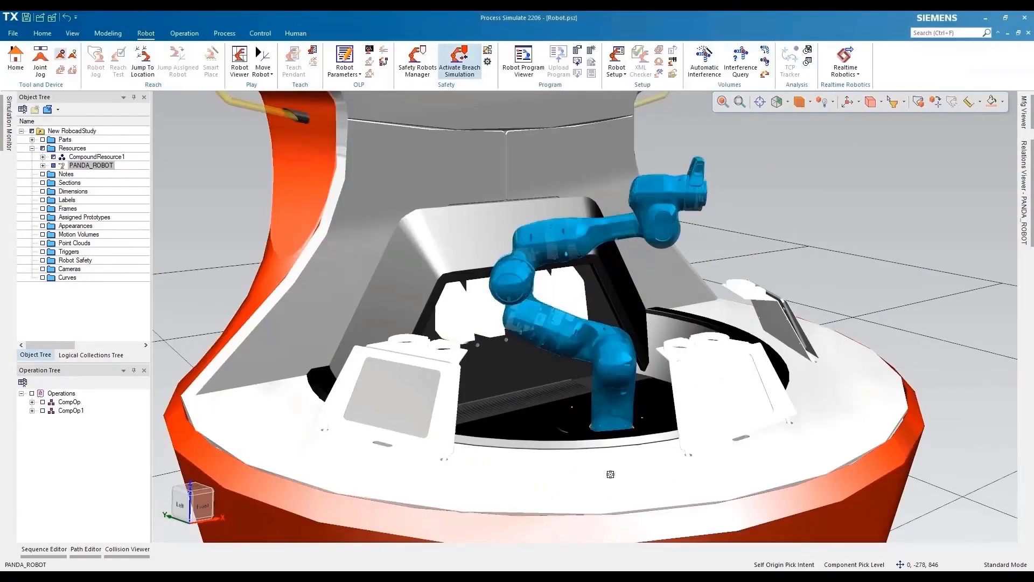
In Process Simulate, jog PANDA_ROBOT's joints Revolute7 through Revolute2 one at a time, resetting the robot after each joint.
click(39, 59)
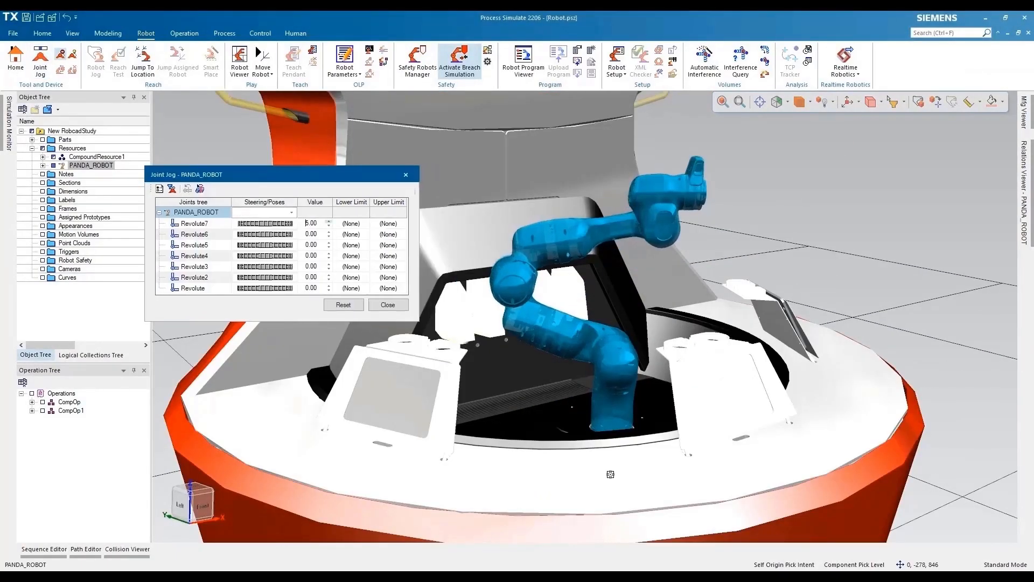
click(328, 221)
click(343, 304)
click(329, 233)
click(343, 305)
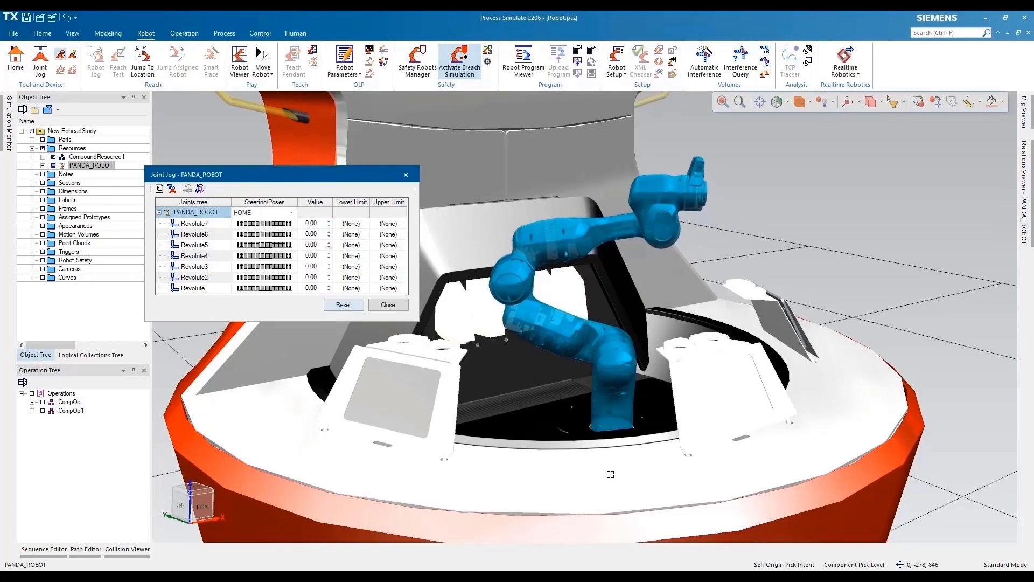
click(328, 247)
click(343, 305)
click(328, 254)
click(343, 305)
click(329, 265)
click(343, 305)
click(329, 276)
click(343, 305)
click(388, 305)
Set the modeling scope on PANDA_ROBOT, locate its base and tcpf frames, and open the robot in the Kinematics Editor.
click(108, 34)
click(23, 59)
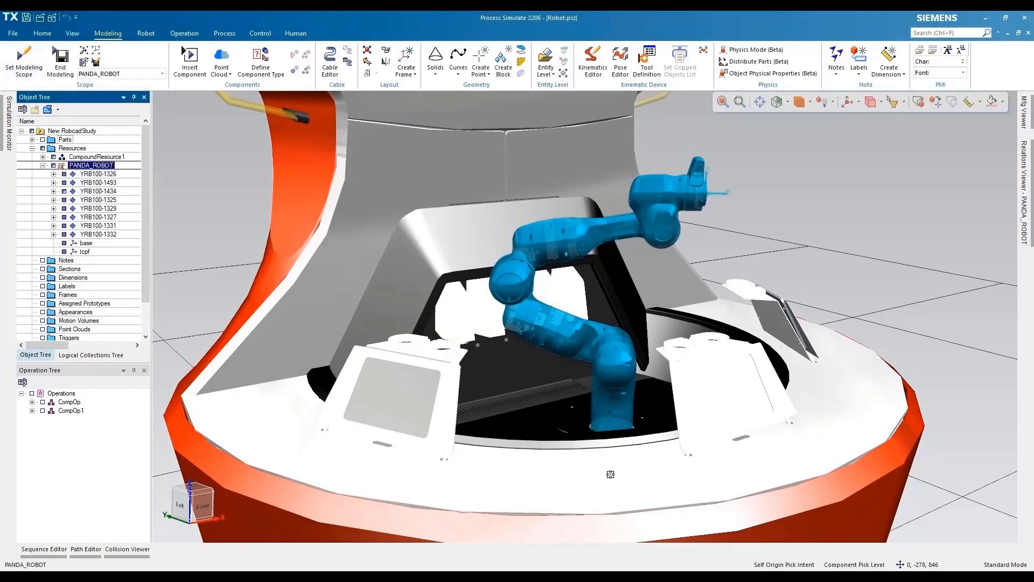
click(86, 242)
click(85, 251)
click(86, 243)
click(96, 157)
click(91, 165)
click(593, 61)
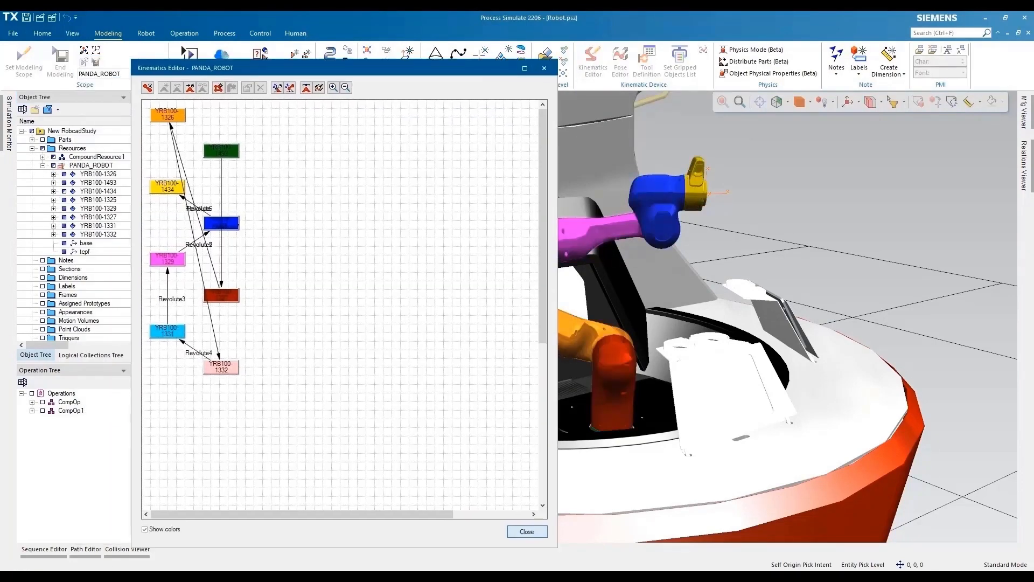
drag(291, 67, 321, 57)
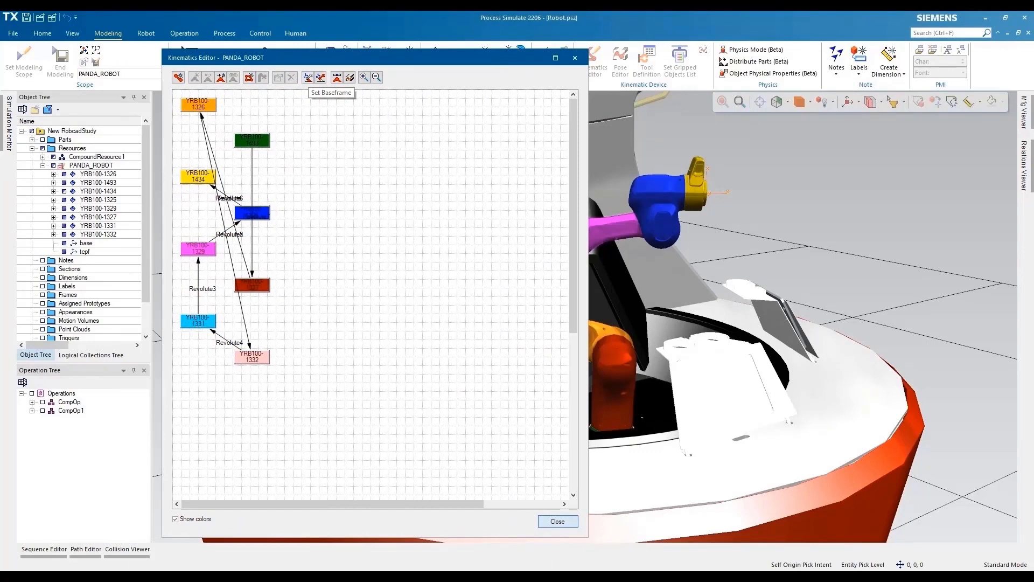
Set the robot's base frame and create a tool frame at tcpf attached to the YRB100-1434 link.
click(308, 77)
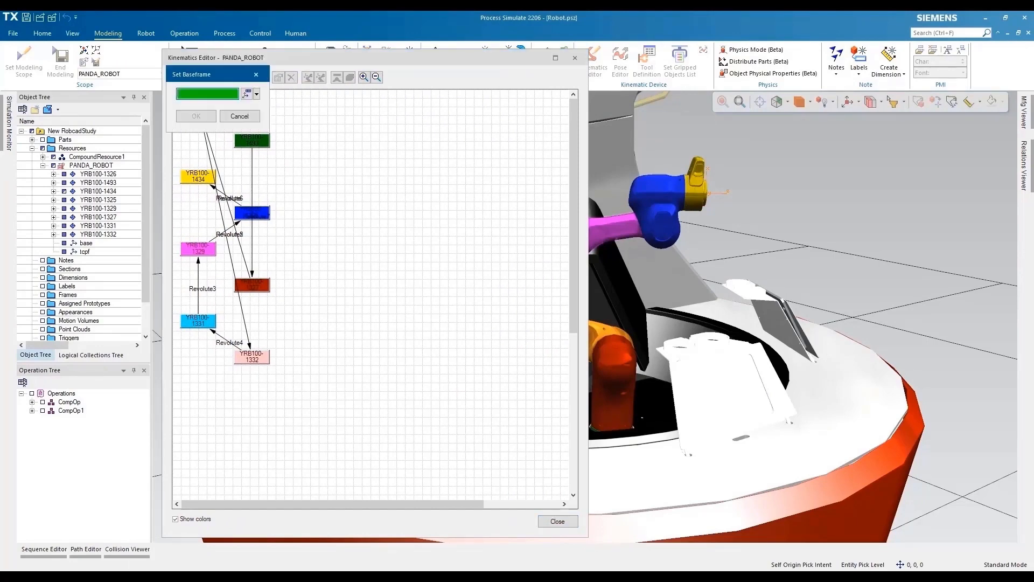
click(196, 116)
click(321, 77)
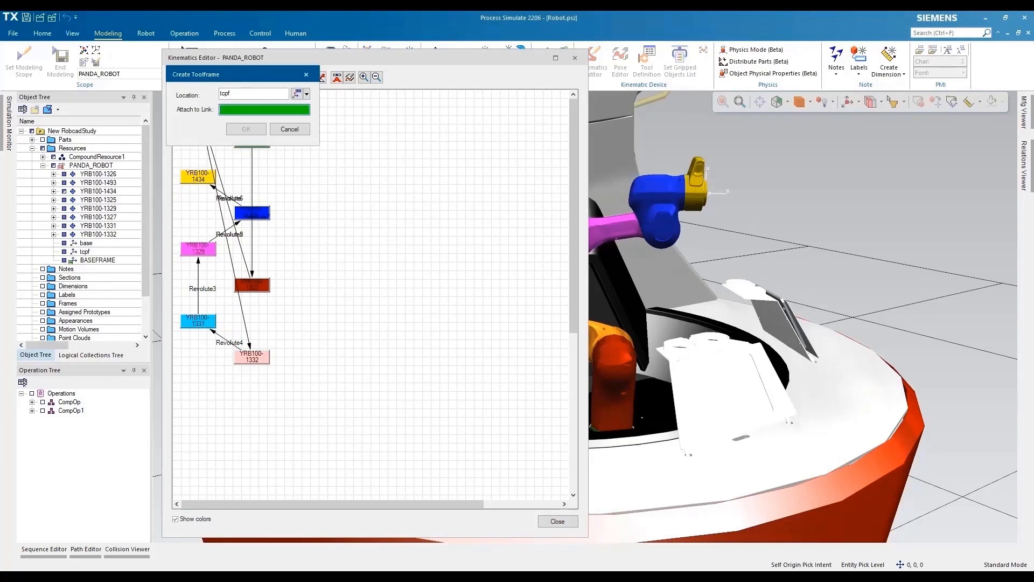
click(695, 191)
click(246, 129)
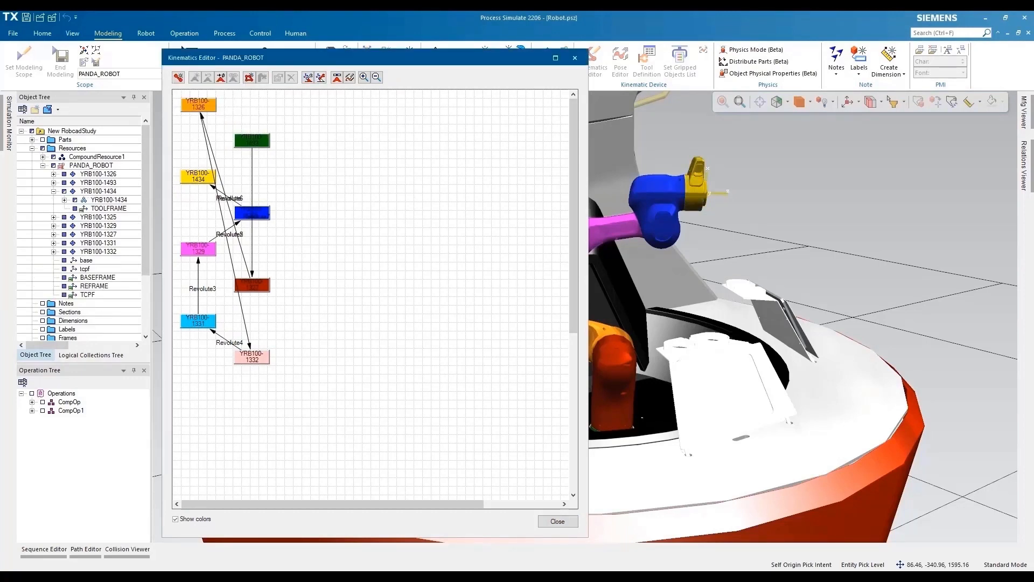
Apply the approximate inverse solver on leaving the Kinematics Editor and end modeling of PANDA_ROBOT.
click(557, 521)
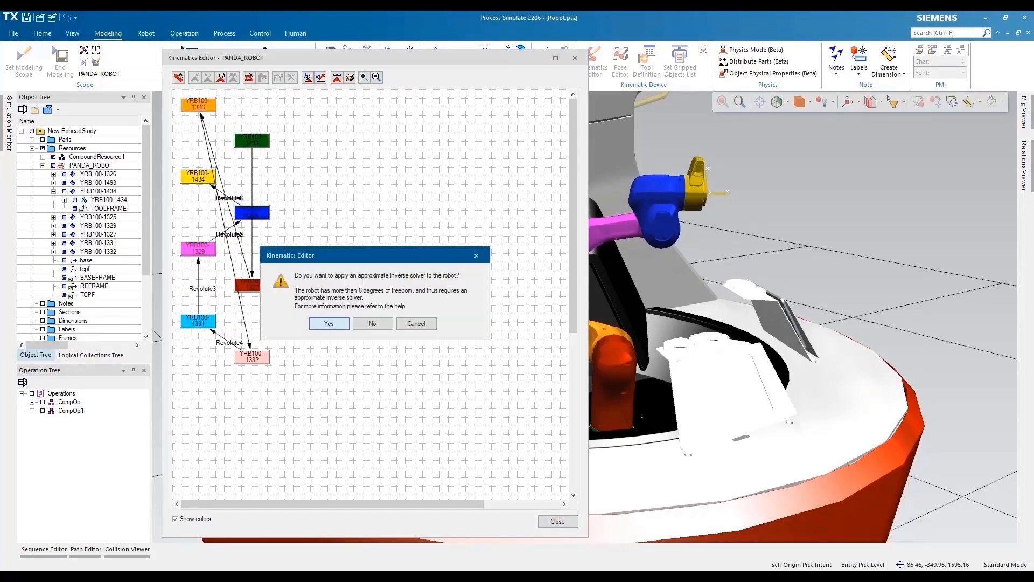
click(329, 324)
click(91, 148)
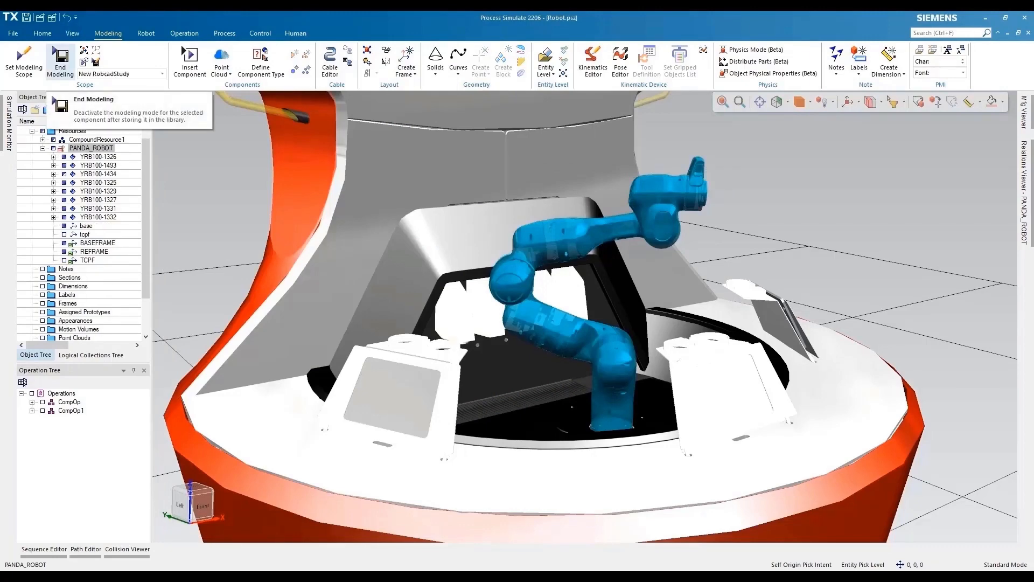
click(60, 62)
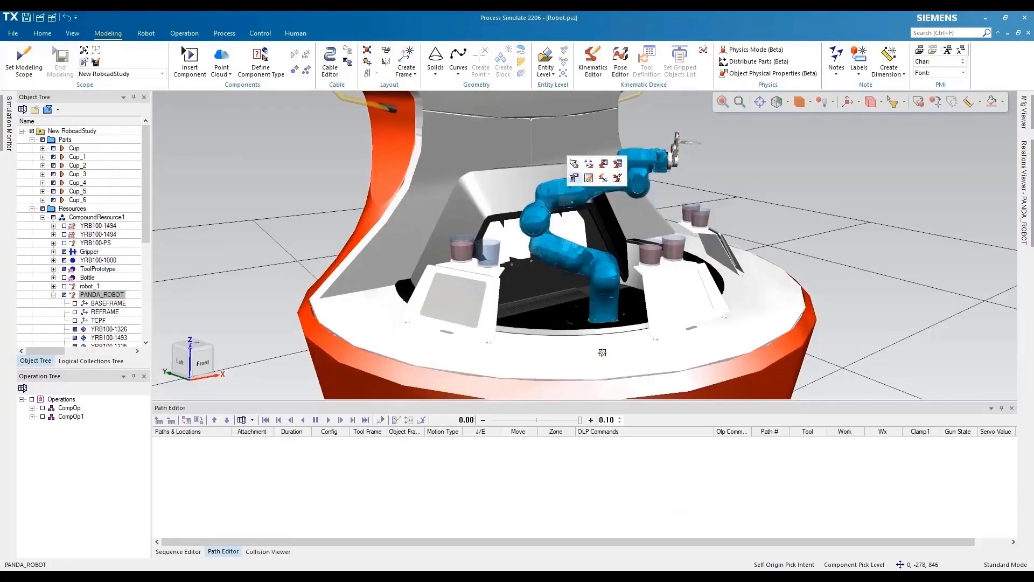
Jog PANDA_ROBOT's TCPF along its Z axis to test the arm's movement.
drag(746, 143, 813, 143)
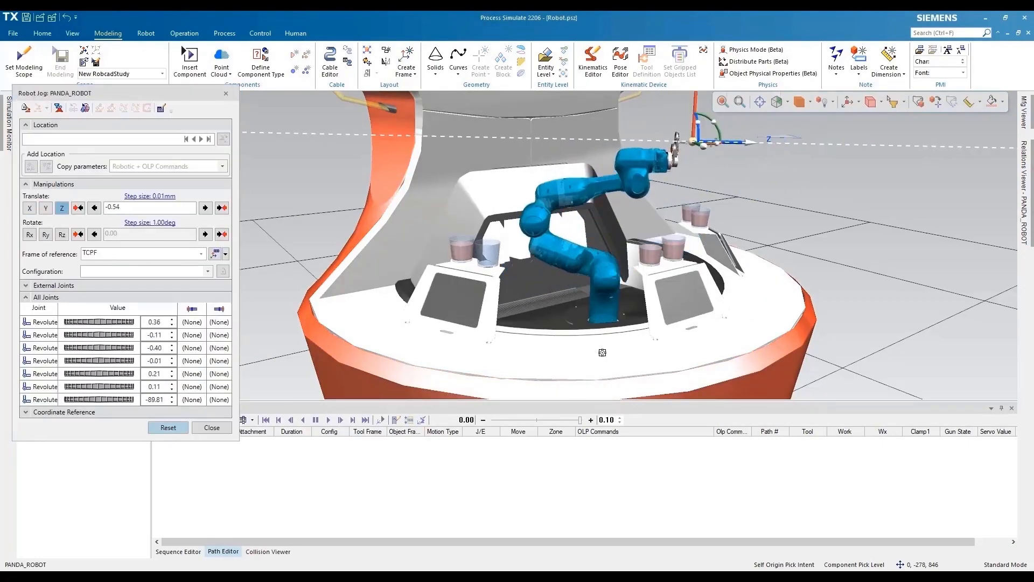
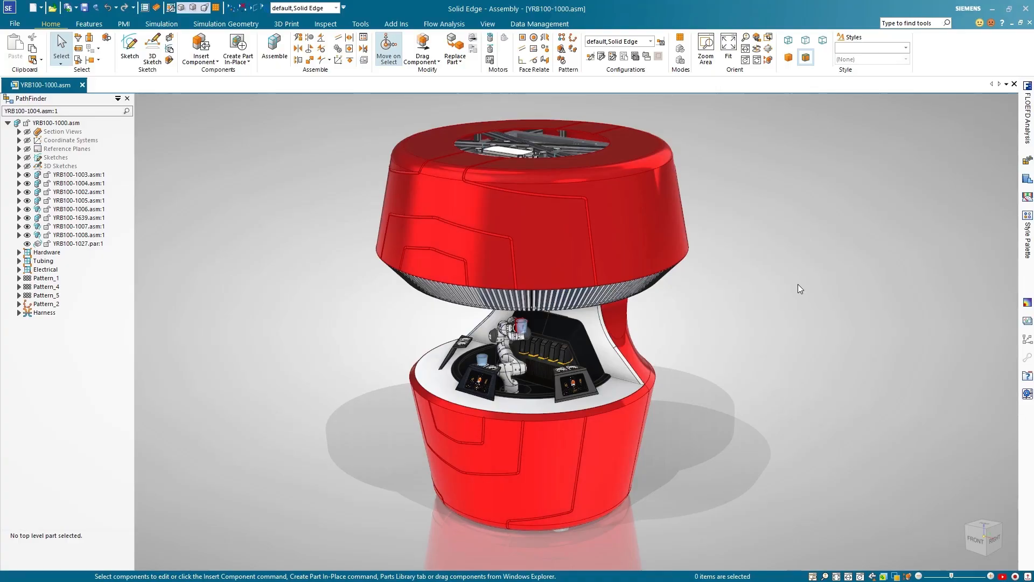
In Solid Edge, apply the 04-Explode display configuration to the kiosk assembly YRB100-1000.
click(335, 8)
click(322, 49)
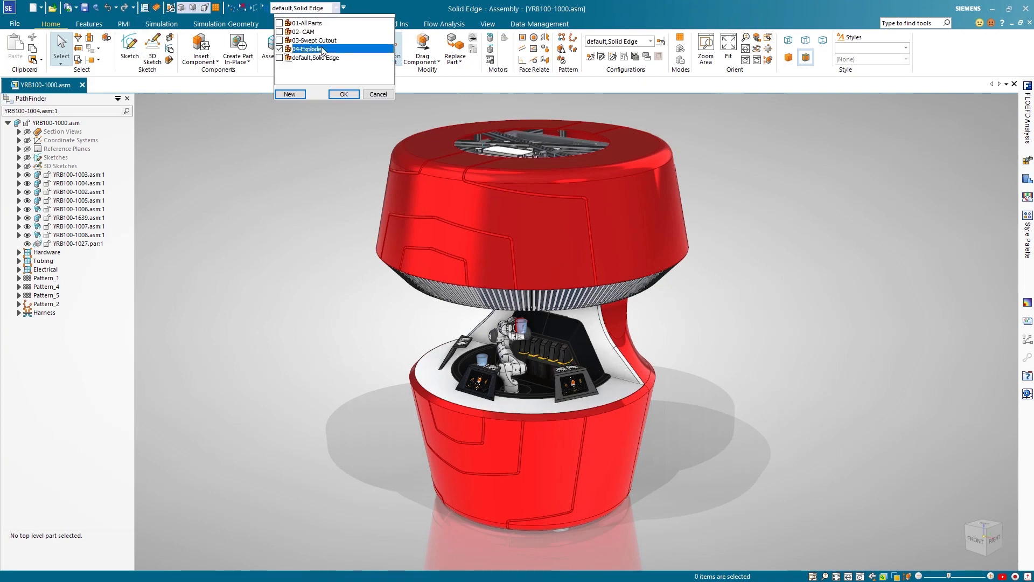
click(344, 94)
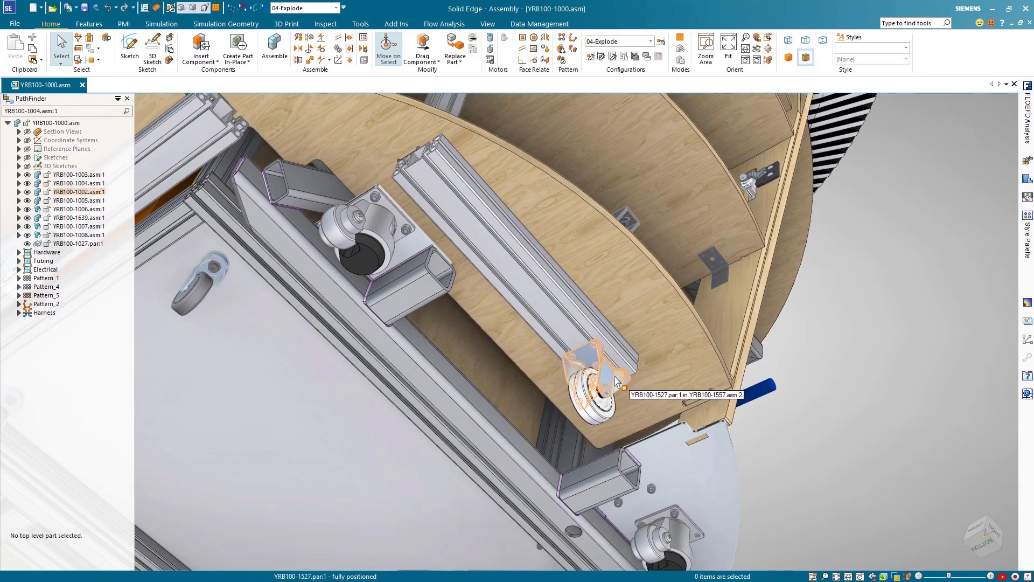
Open the caster subassembly YRB100-1557.asm in its own window and edit its bracket part YRB100-1527.par in place.
right_click(616, 376)
click(696, 468)
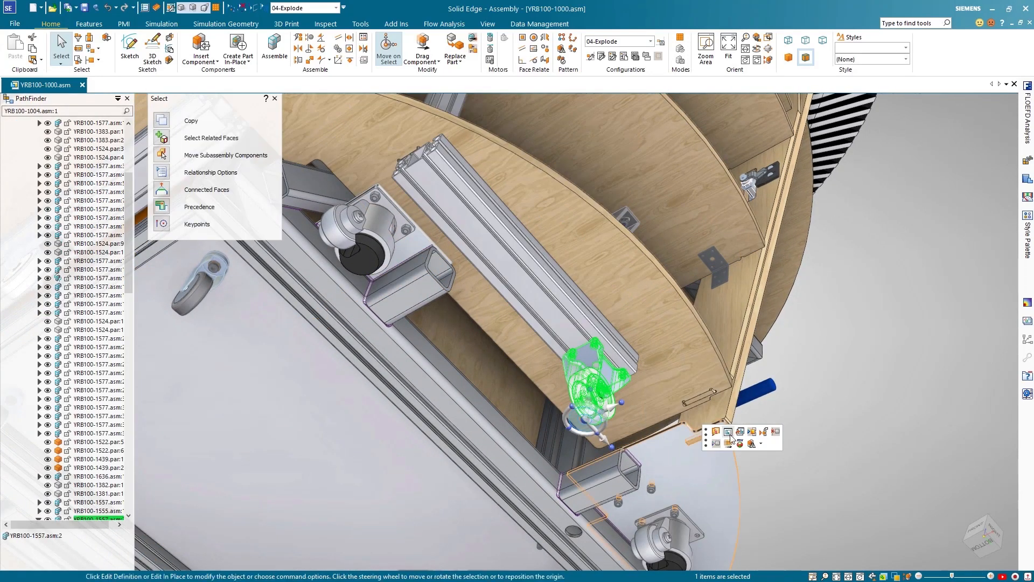
click(739, 433)
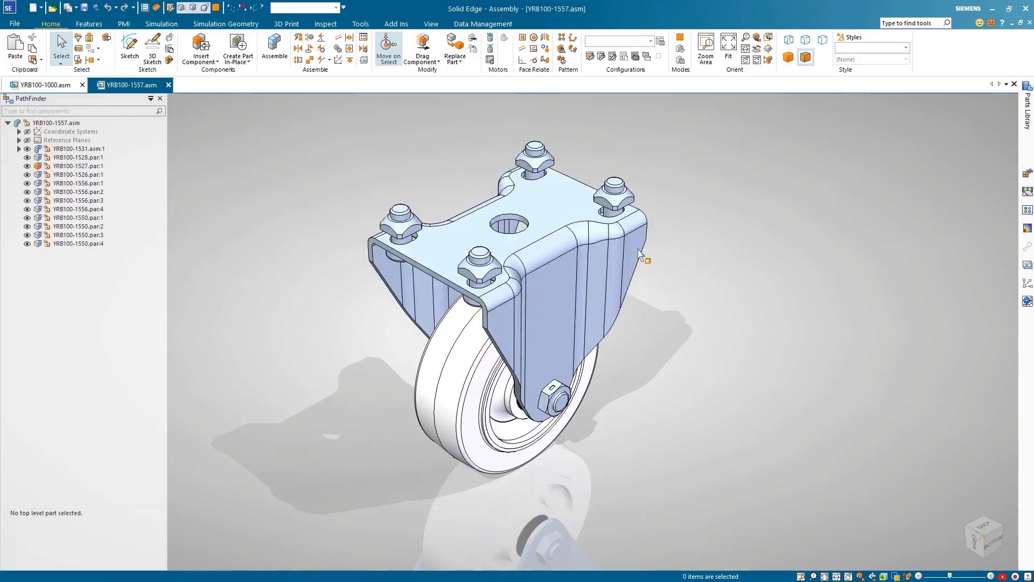
click(700, 264)
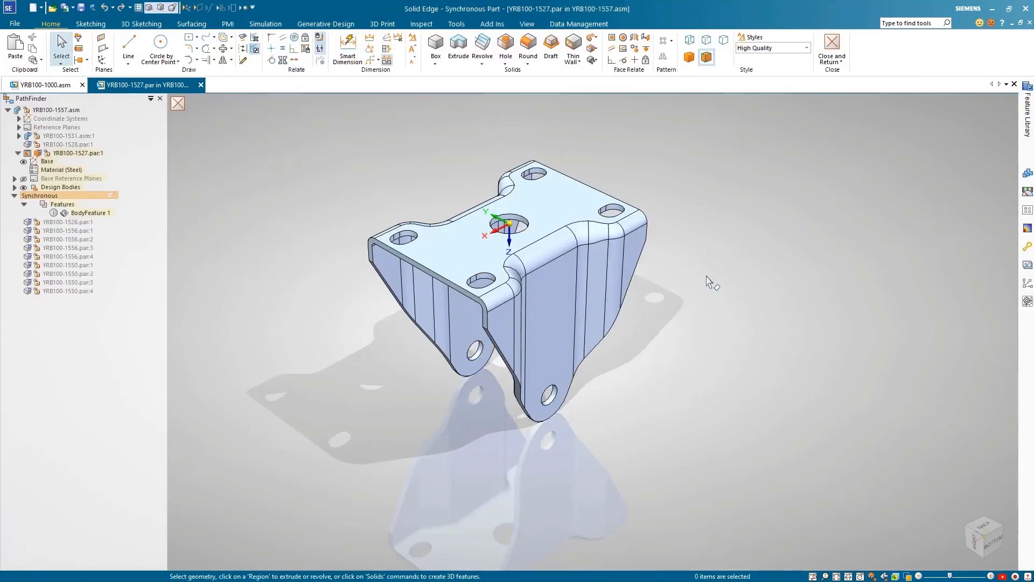
Create a generative study and apply a 1000000 mN force to the bracket's top face with a 2.5 mm offset.
click(326, 23)
click(232, 37)
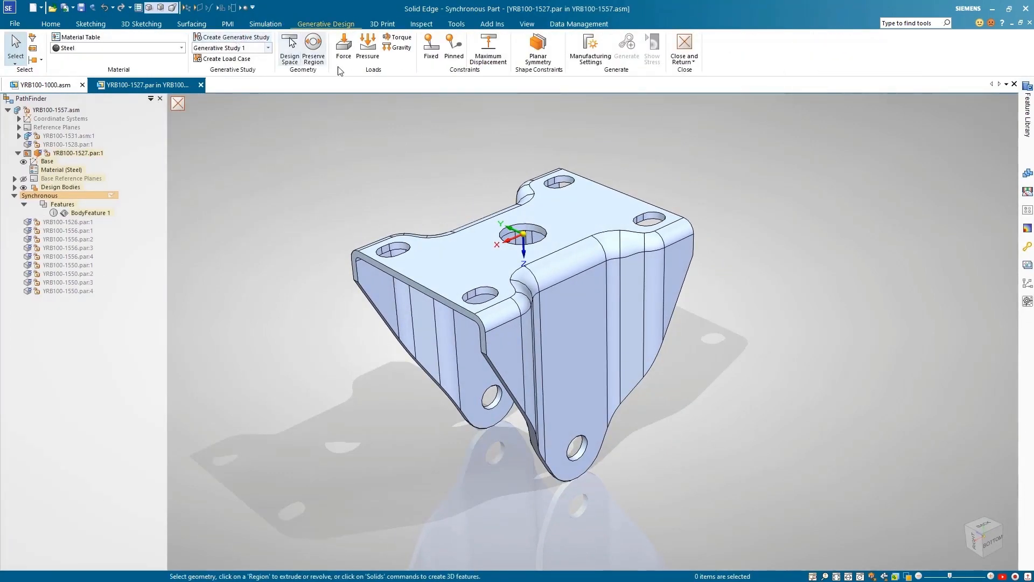
click(343, 48)
click(483, 253)
key(BackSpace)
key(Tab)
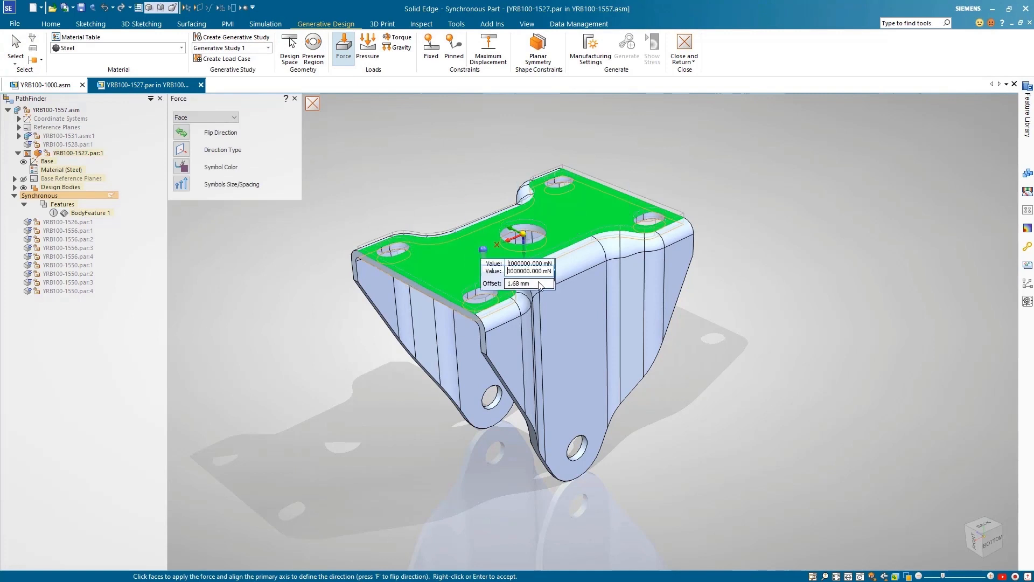
text(2.5)
key(Return)
click(486, 179)
Apply a fixed constraint to the two lower mounting holes of the bracket with a 4 mm offset.
click(431, 48)
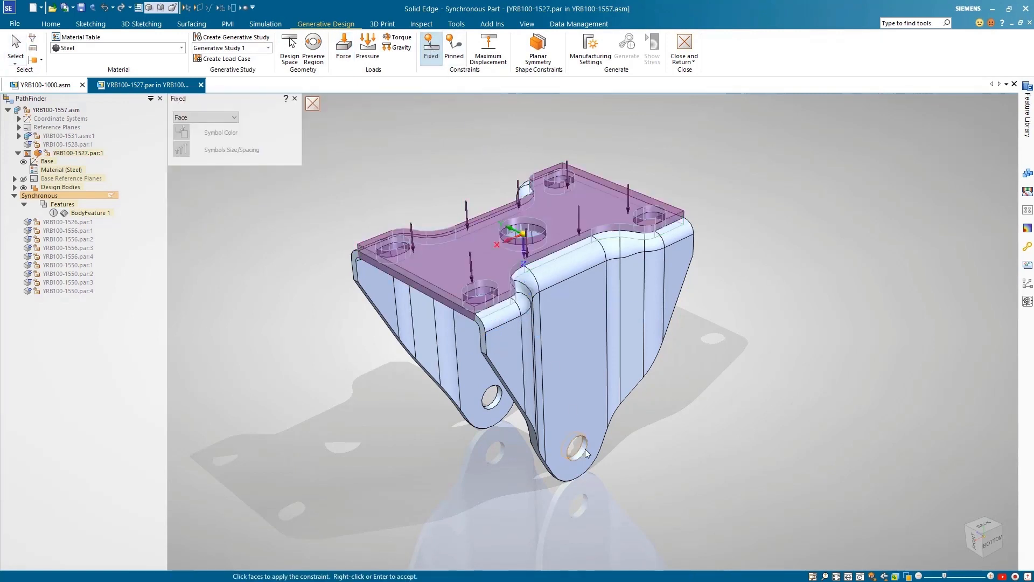
click(585, 448)
click(493, 405)
text(4)
key(Return)
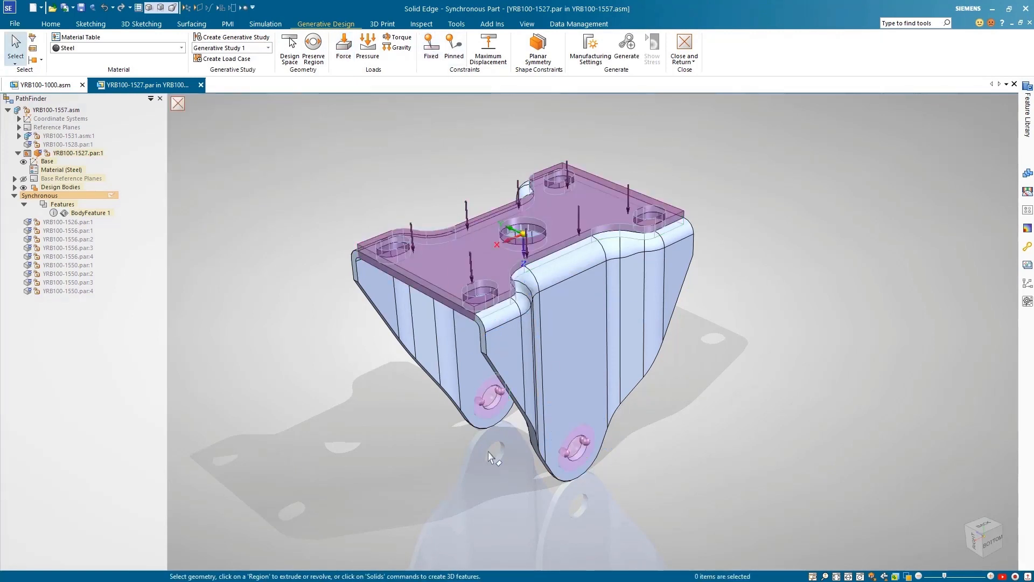
Limit the top face's maximum displacement to .05 with an offset of 2 mm, at a chosen point in the Z direction.
click(488, 48)
click(485, 248)
text(.05)
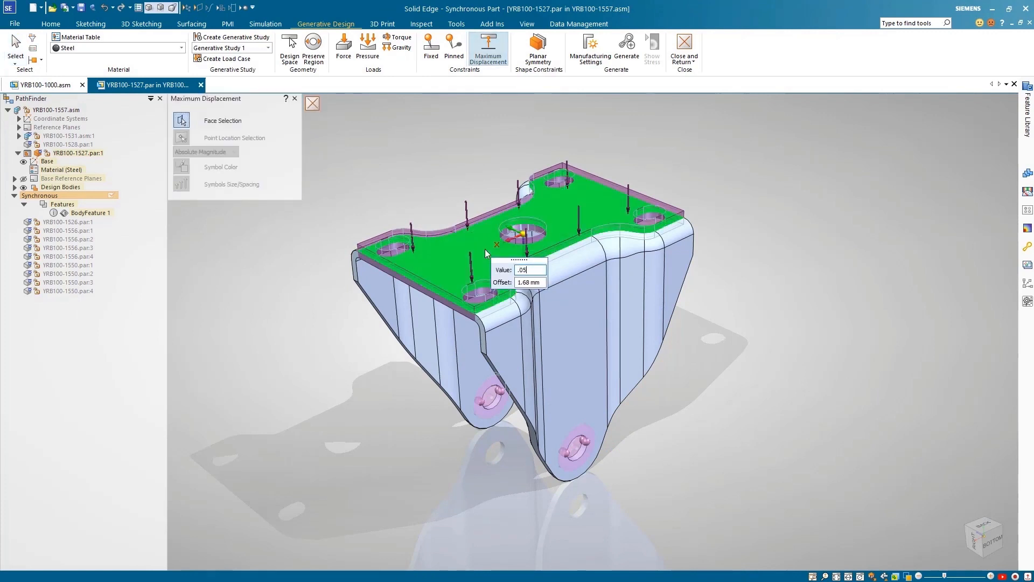
key(Tab)
text(2)
key(Return)
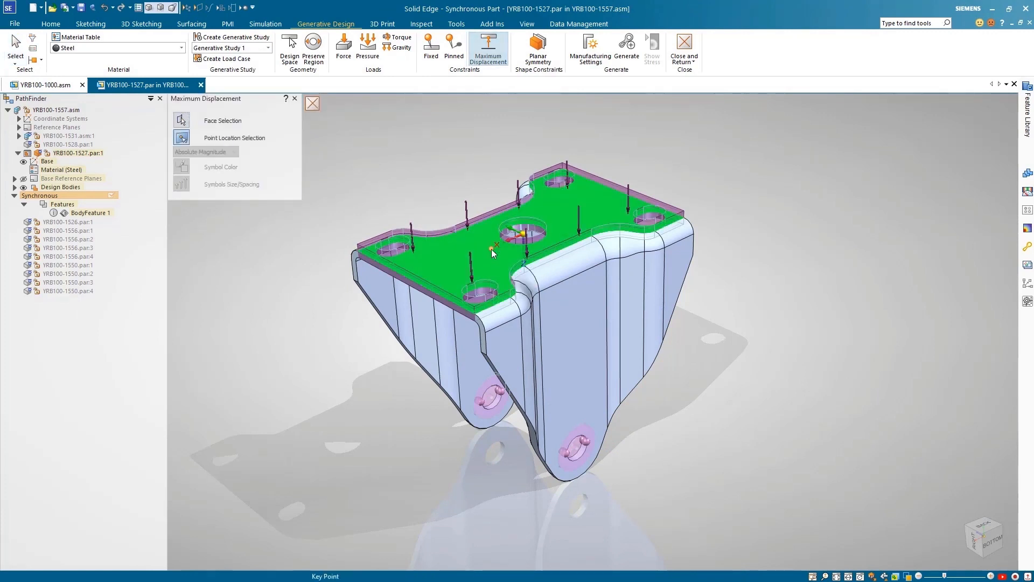
click(491, 249)
click(205, 151)
click(221, 184)
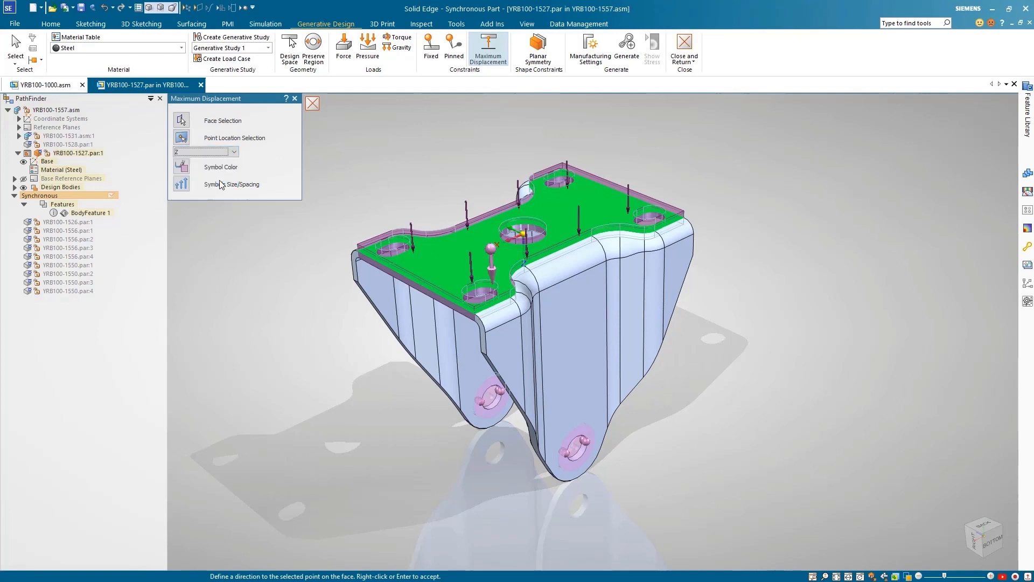
right_click(378, 160)
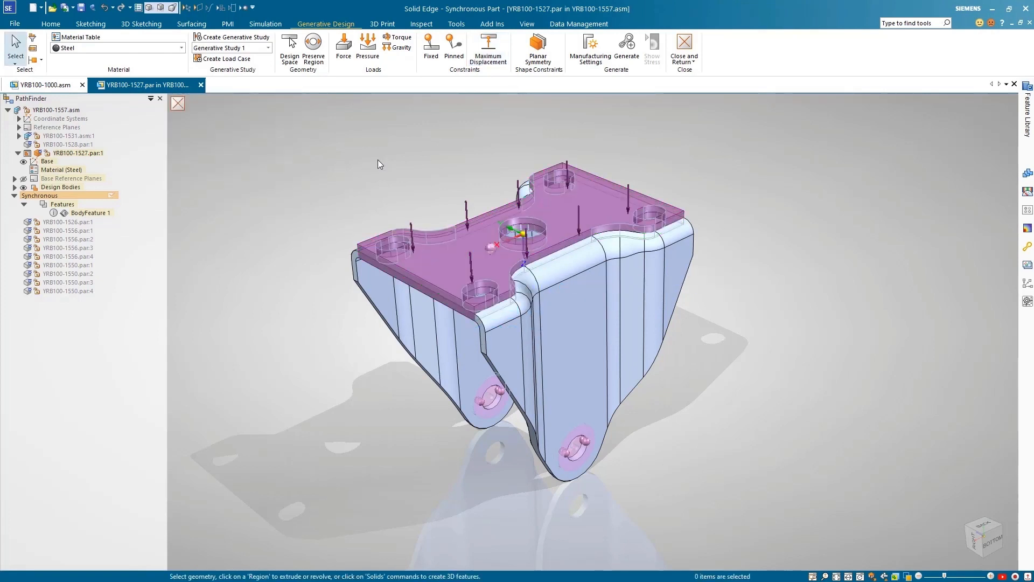
Define quarter planar symmetry for the generative study at the bracket's centre.
click(533, 54)
click(234, 117)
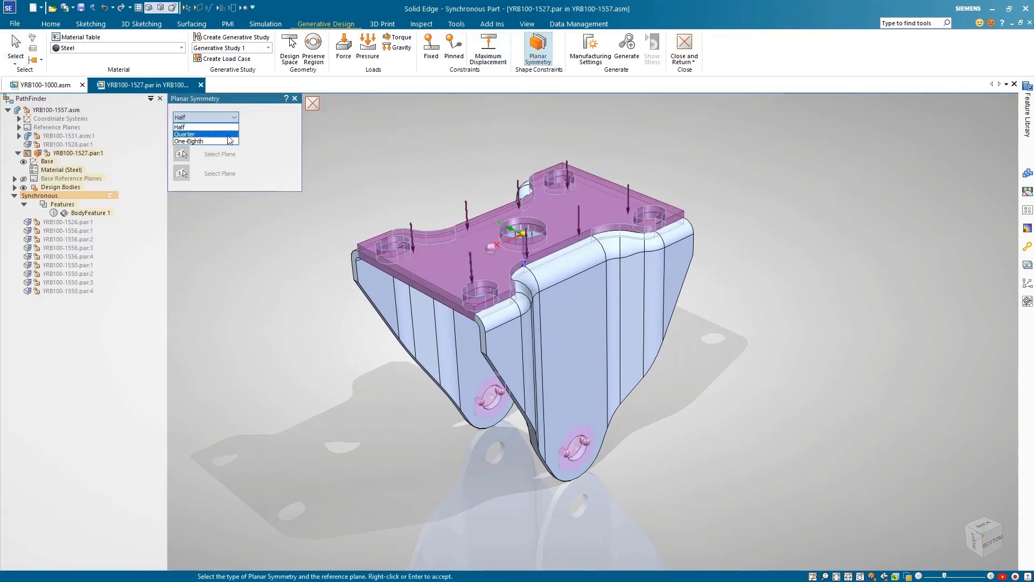
click(230, 131)
click(512, 246)
right_click(432, 171)
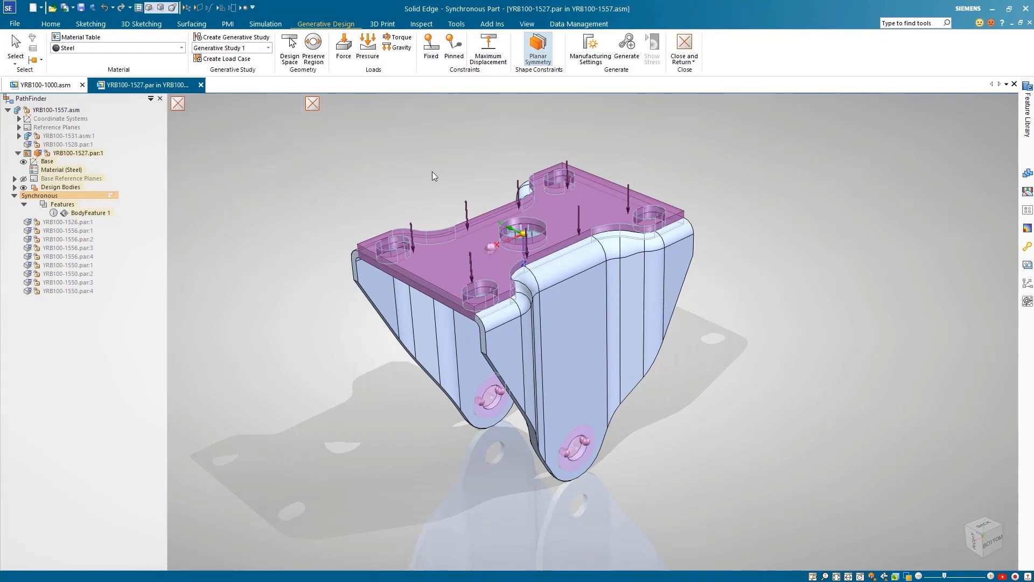
Generate the study using percentage mass reduction at low study quality, and review the stress plot of the optimized bracket.
click(624, 57)
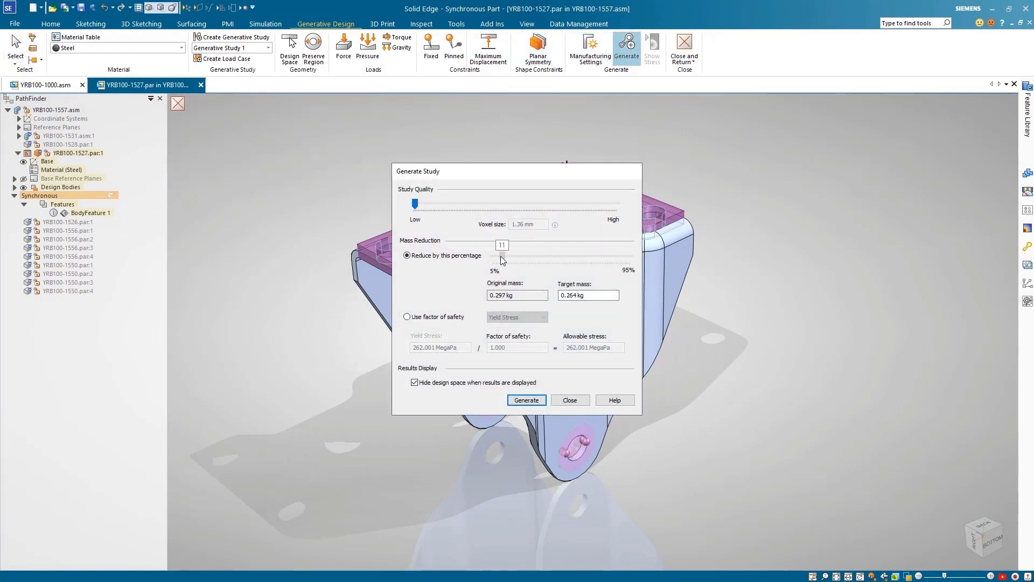
click(522, 400)
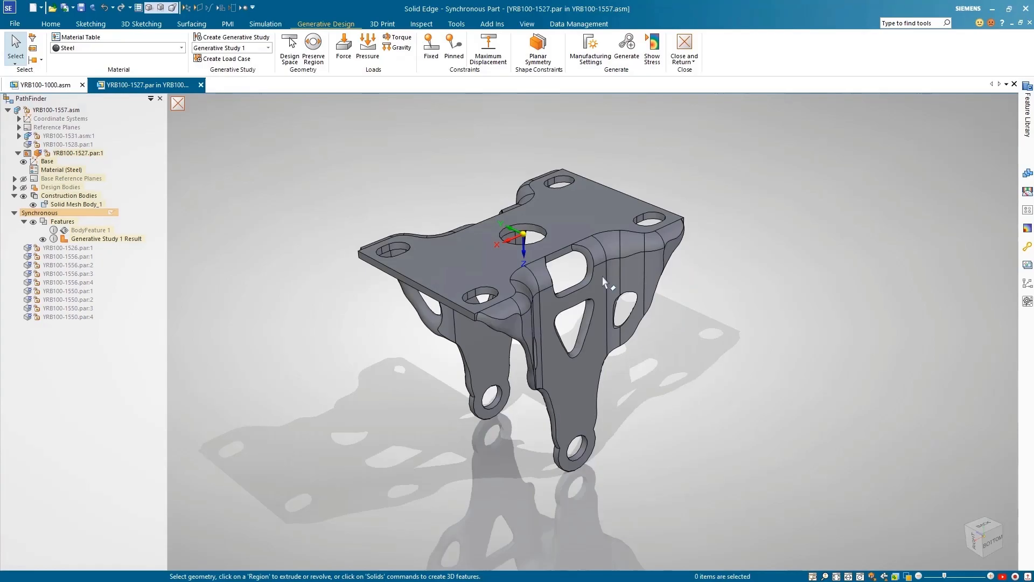
click(651, 47)
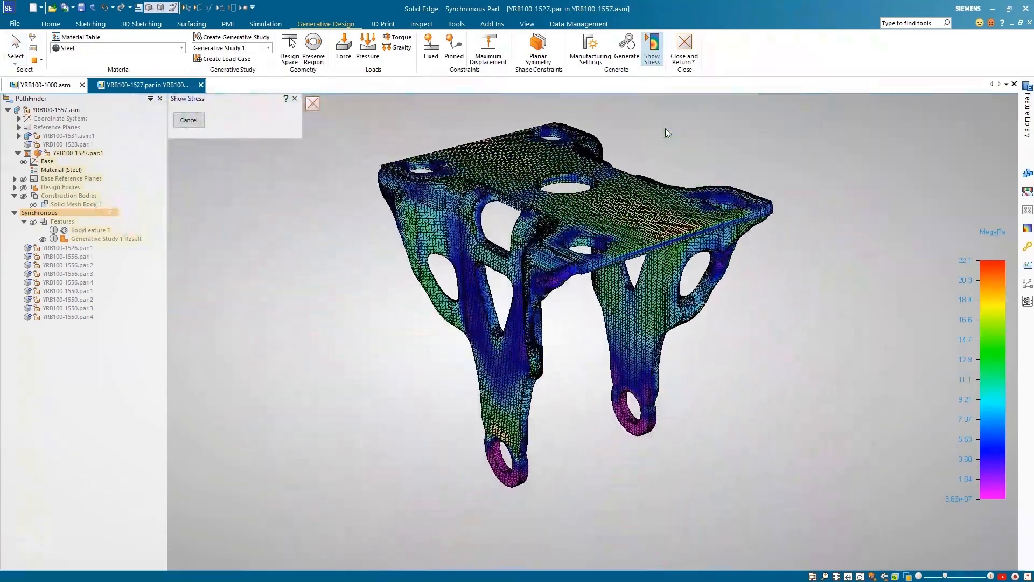
click(189, 120)
Create a part copy from the Generative Study 1 result.
click(527, 24)
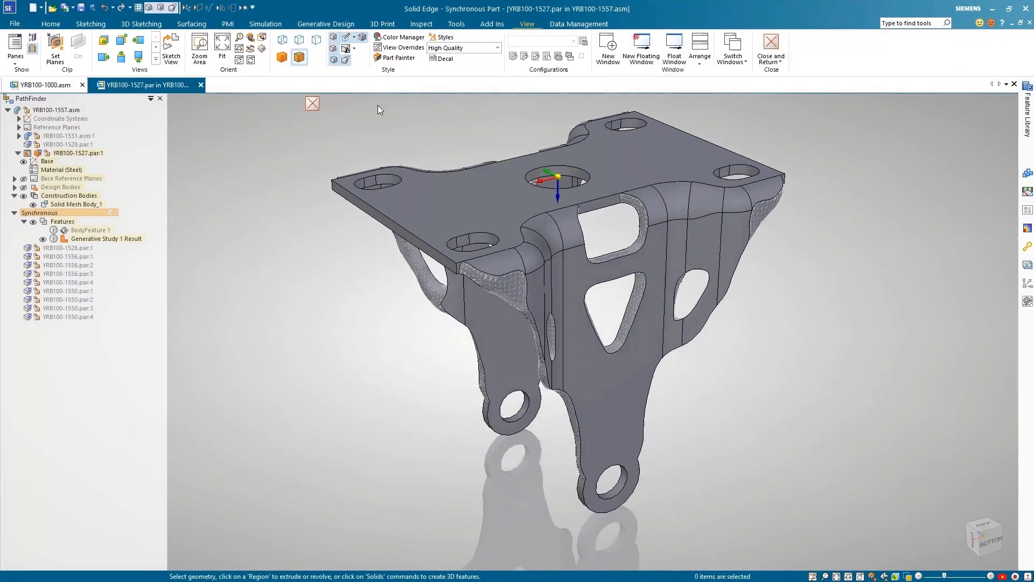
click(1026, 246)
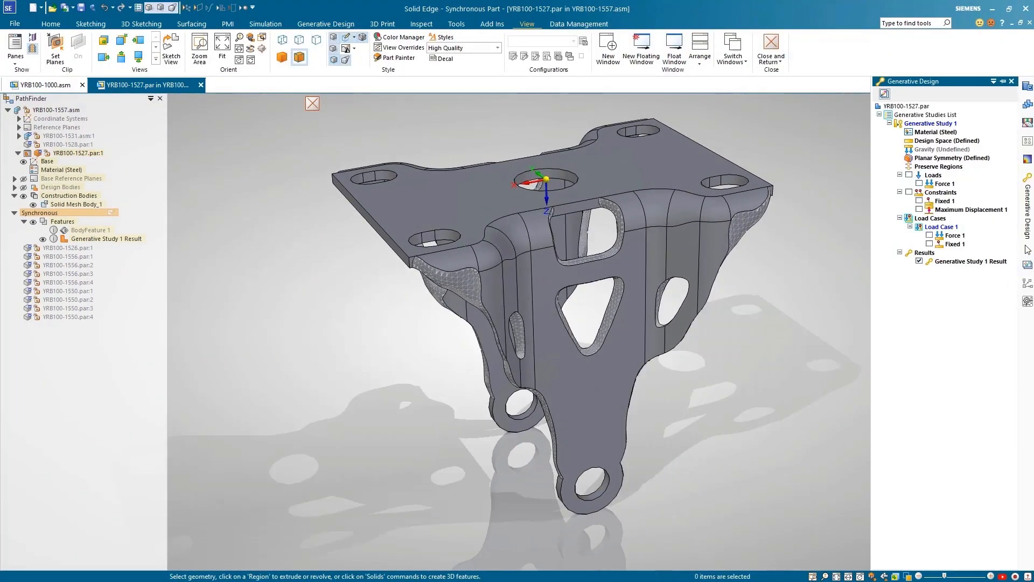
right_click(969, 261)
click(926, 279)
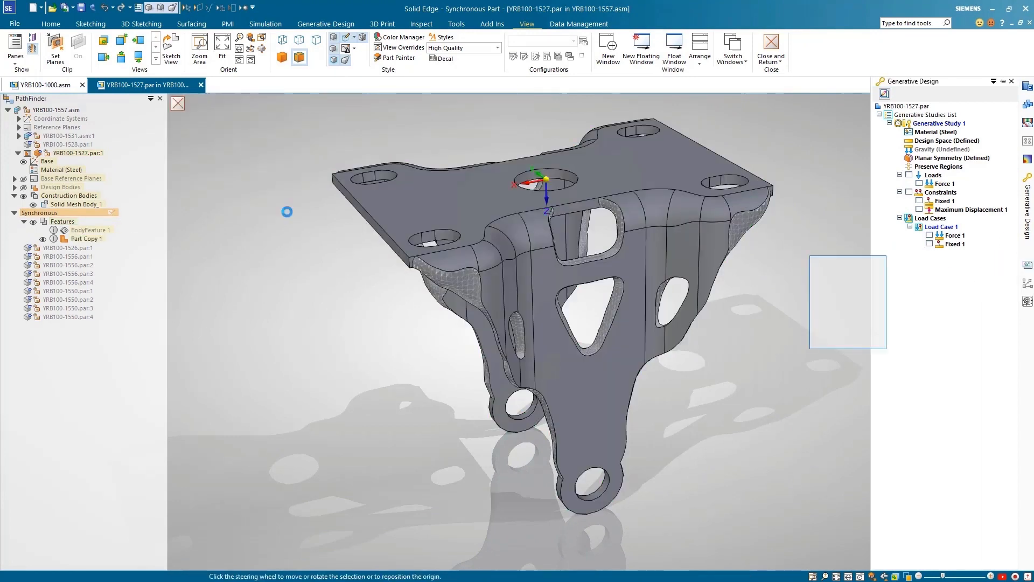
Turn the construction mesh body into the active design body and delete the original Design Body_1.
click(14, 187)
right_click(60, 212)
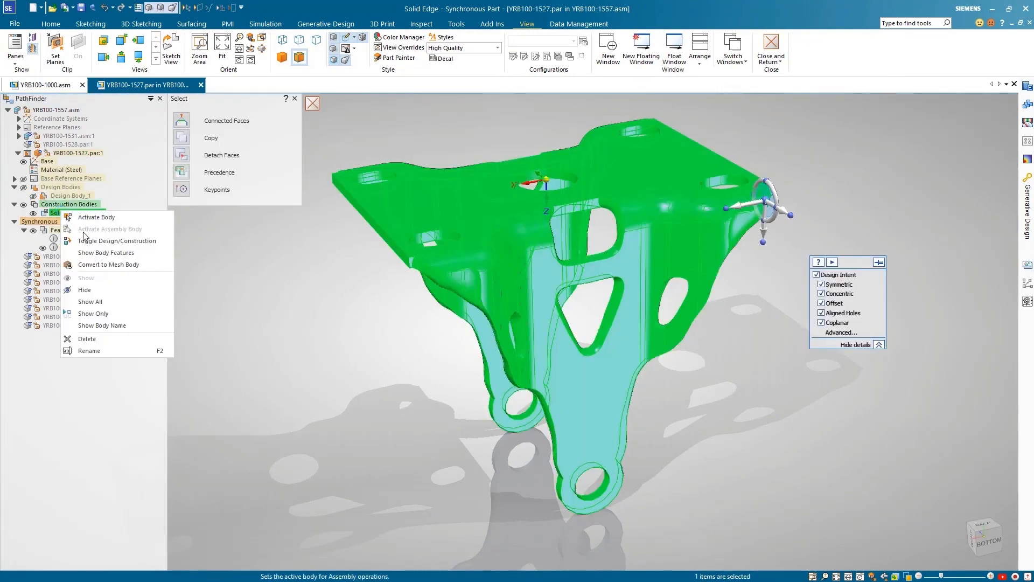
click(83, 241)
right_click(69, 202)
click(86, 220)
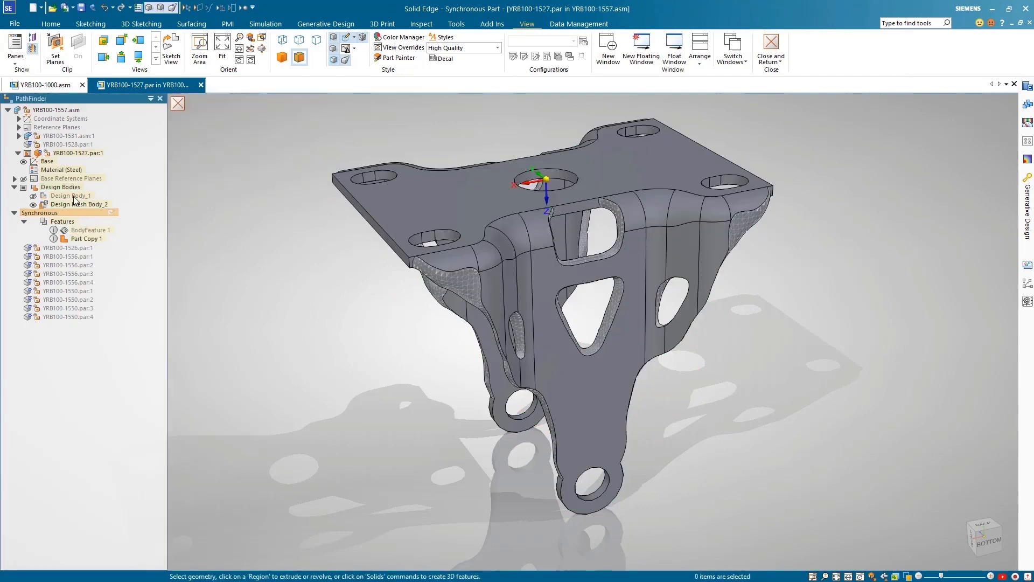
right_click(74, 196)
click(161, 325)
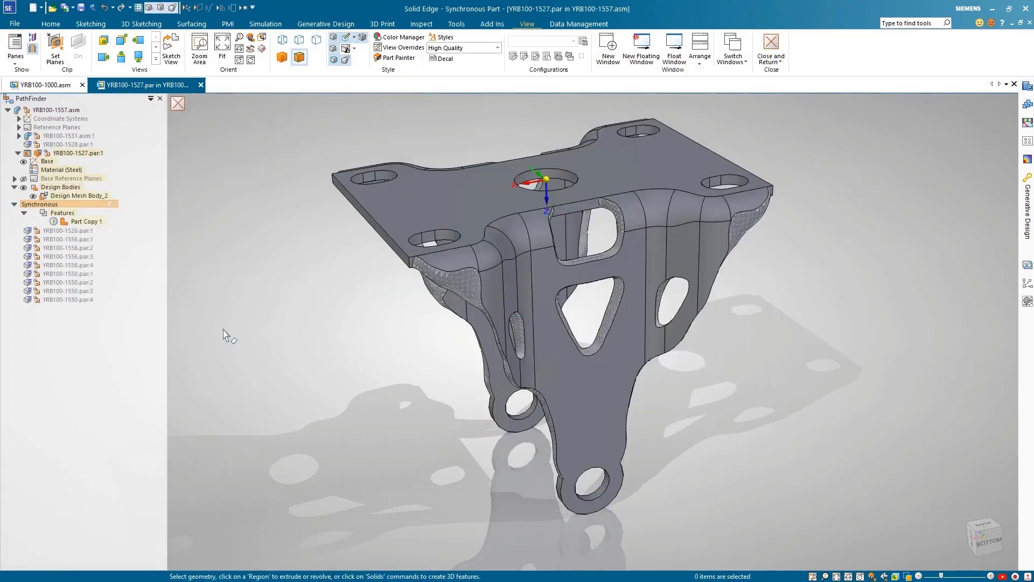
Create a new simulation study on the optimized bracket and apply a force of 1000 to its top face.
click(262, 25)
click(62, 52)
click(595, 280)
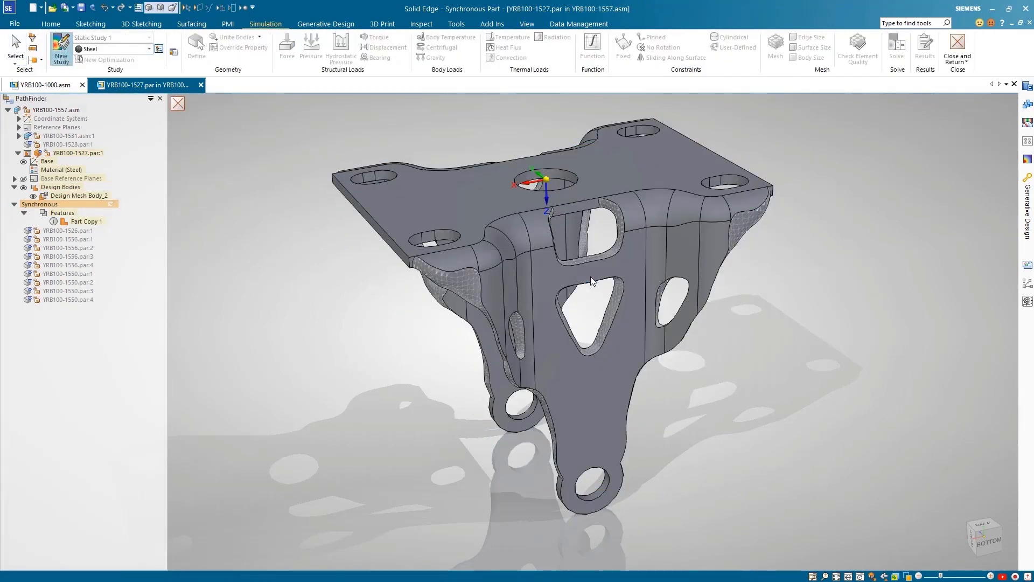
click(445, 198)
text(2000)
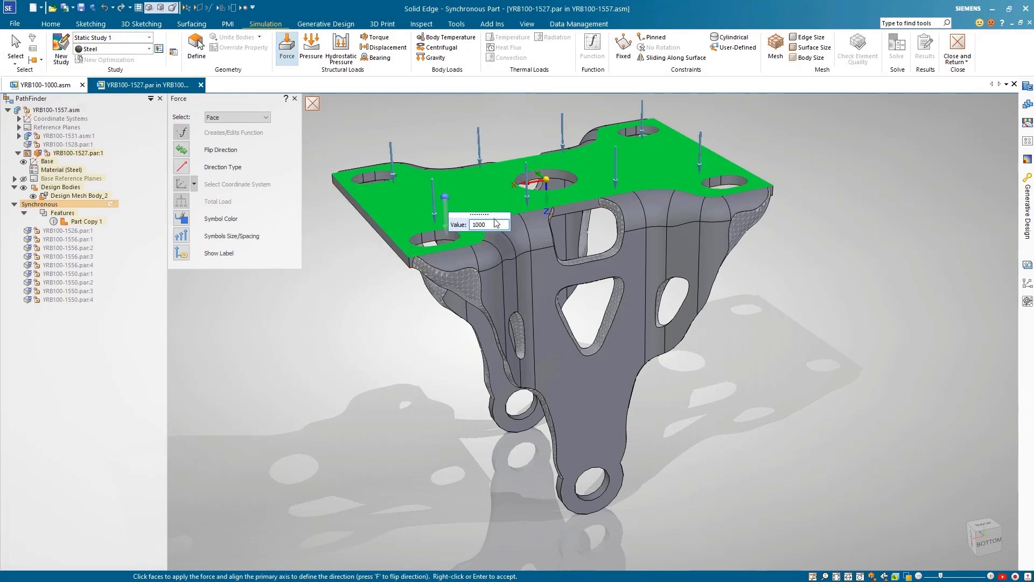
key(Return)
Fix the inner faces of the optimized bracket's two lower mounting holes for the simulation.
click(622, 53)
click(603, 485)
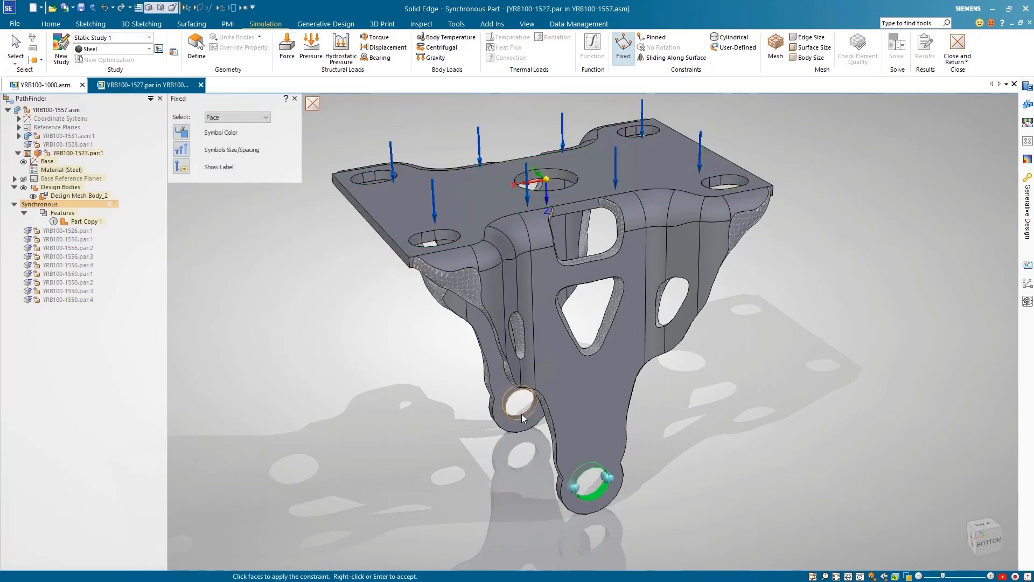
click(521, 415)
right_click(522, 414)
Mesh the bracket with Body Mesh enabled at a mesh size of 3.86 mm and solve the study.
click(776, 56)
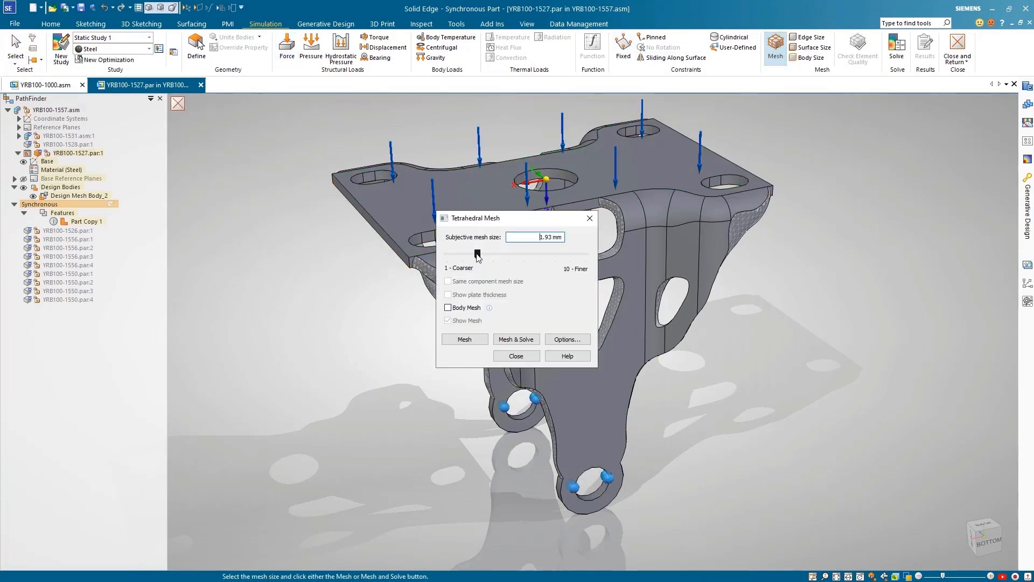
click(553, 340)
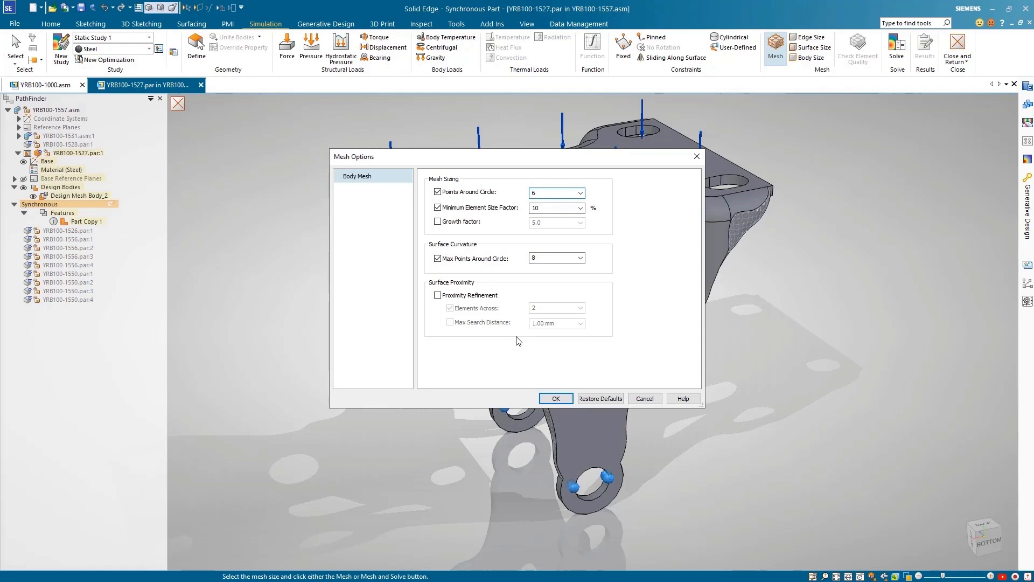
click(547, 400)
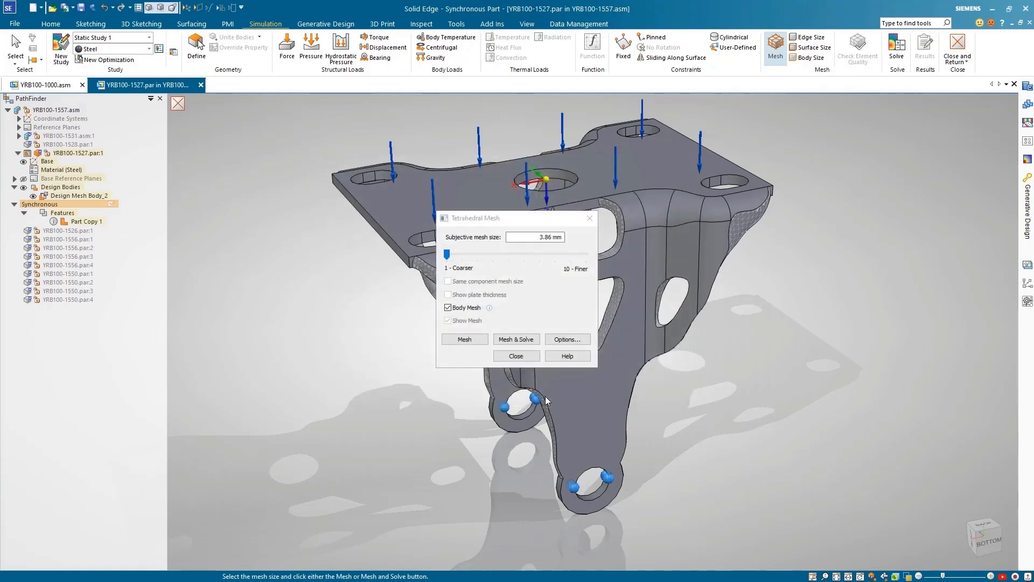
click(526, 342)
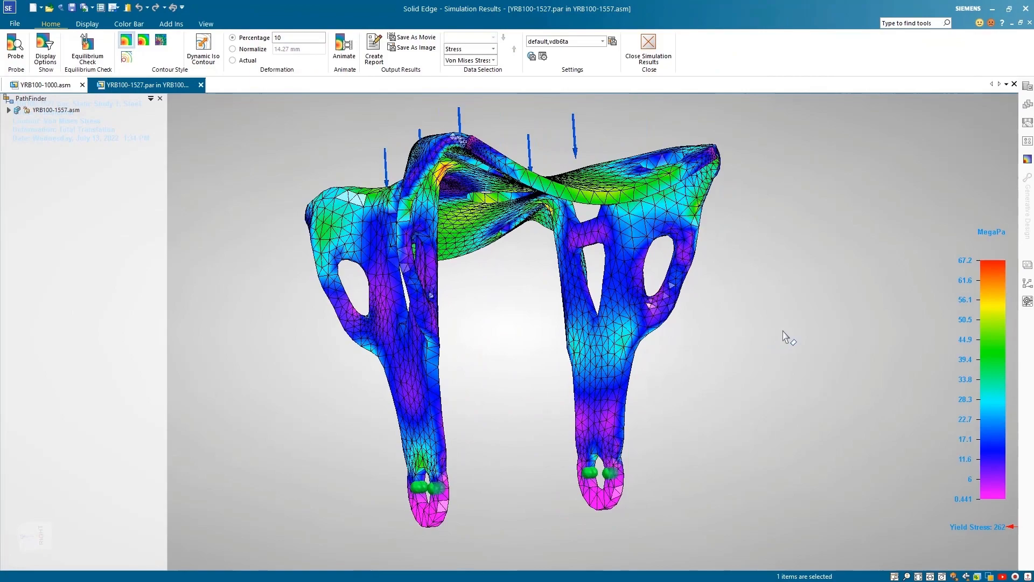
Animate the bracket's Von Mises stress results and close the simulation results.
click(345, 48)
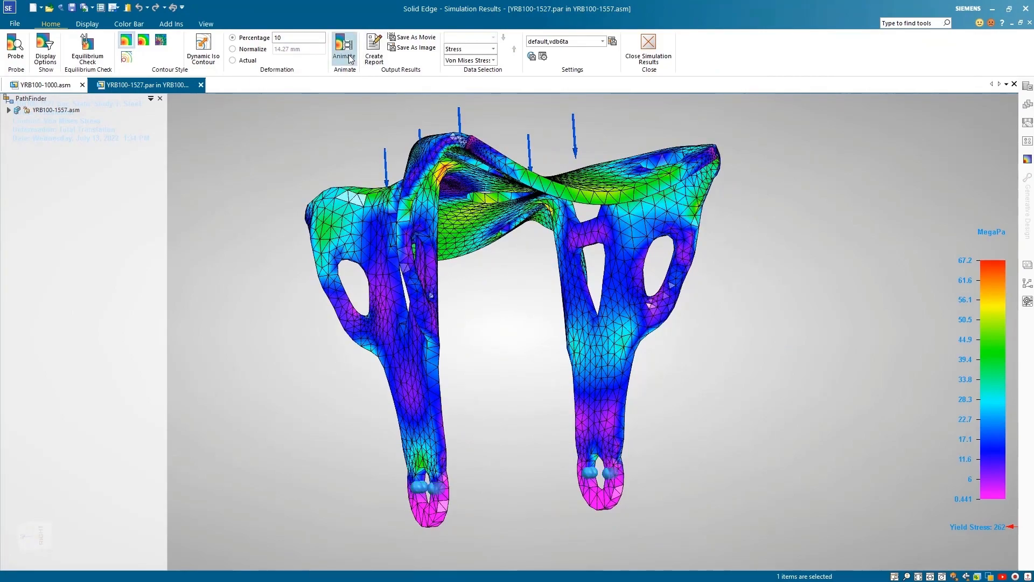
click(350, 57)
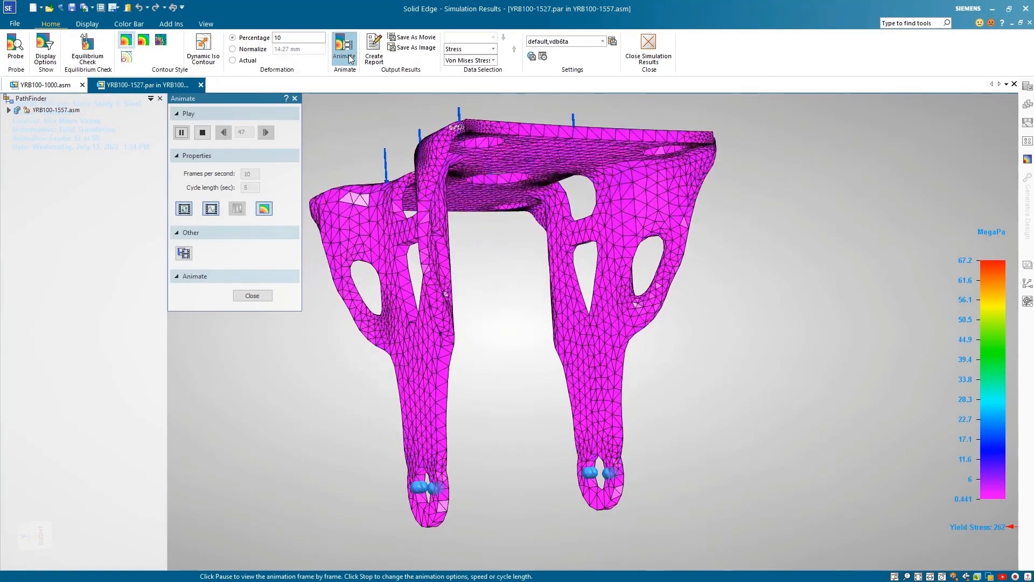
click(648, 49)
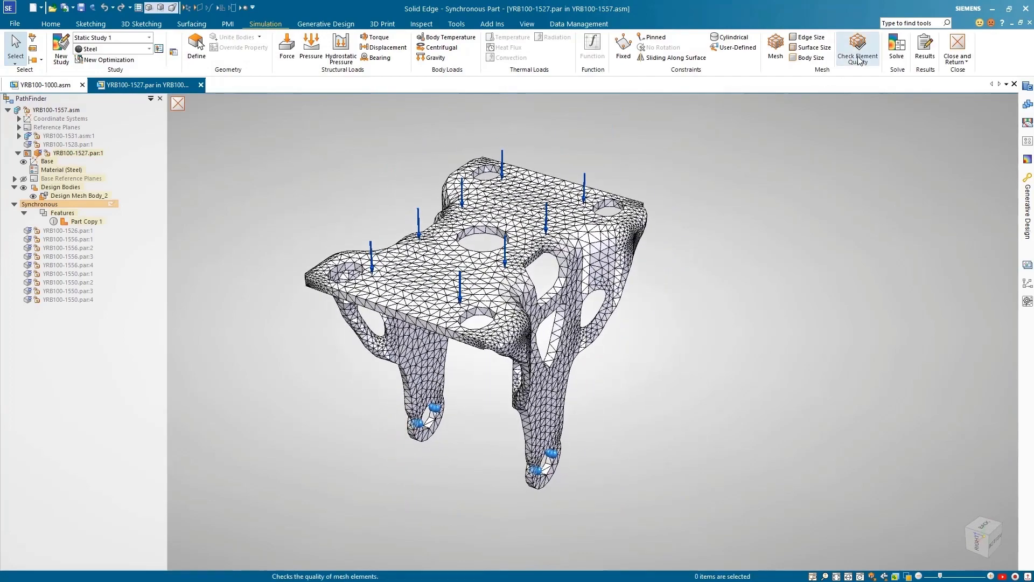
Check the tetrahedral mesh's element quality against the Warning and Error limits, show the elements, and close the text summary.
click(858, 52)
click(818, 140)
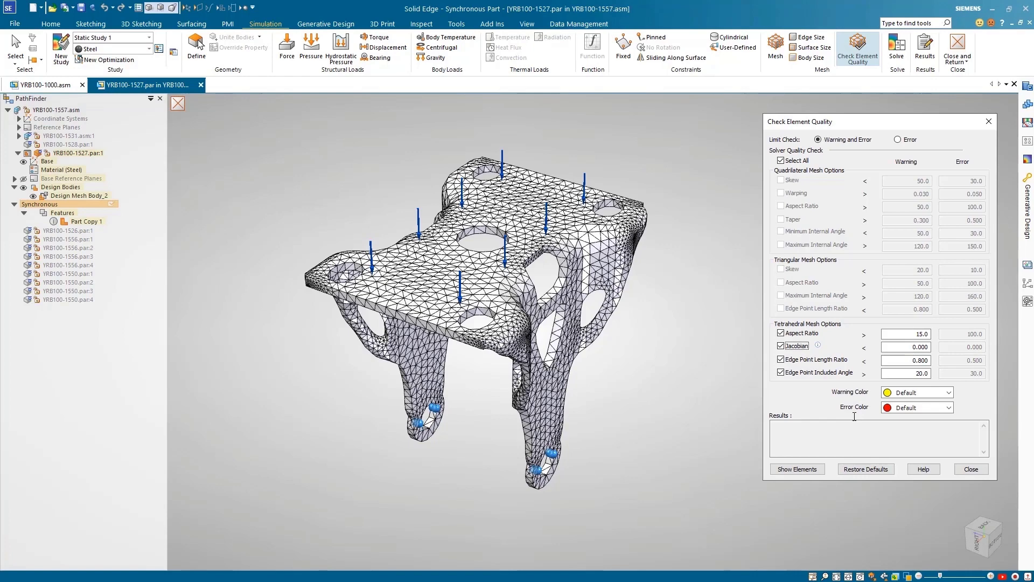
click(815, 472)
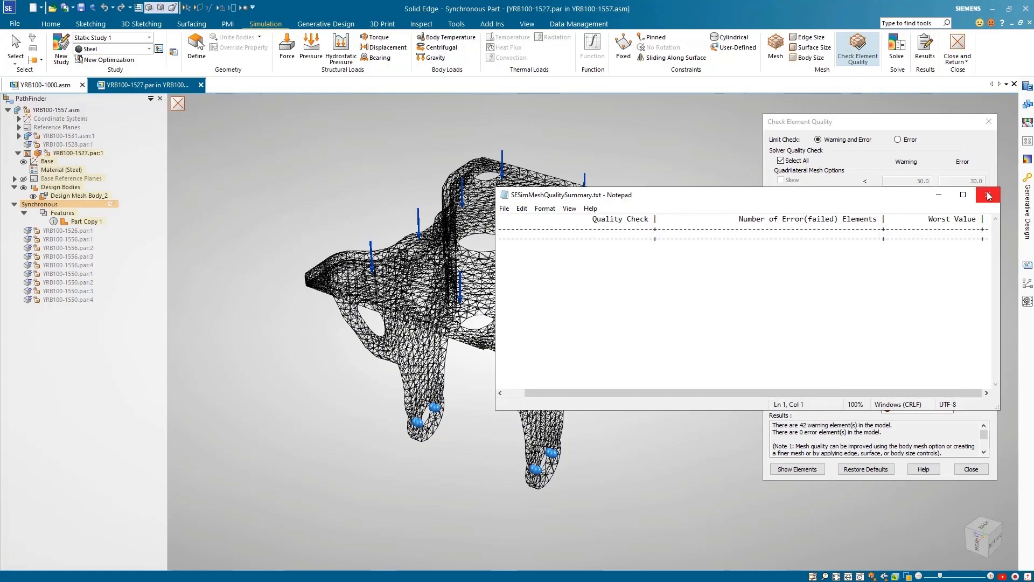
click(988, 195)
Examine the quality check results and the locations of the warning elements in the bracket mesh.
drag(799, 425, 819, 425)
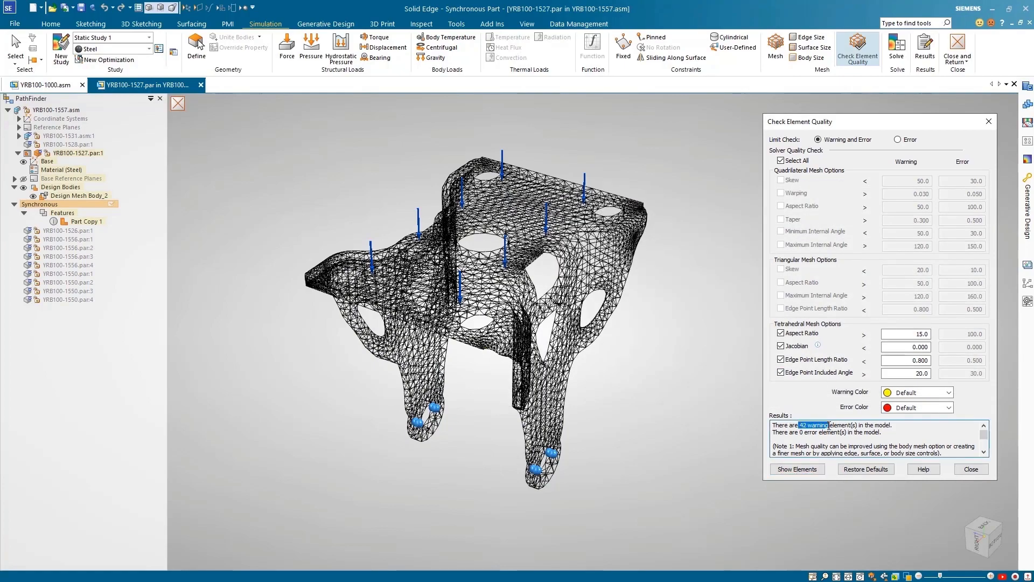
click(703, 383)
scroll(703, 384, up, 5)
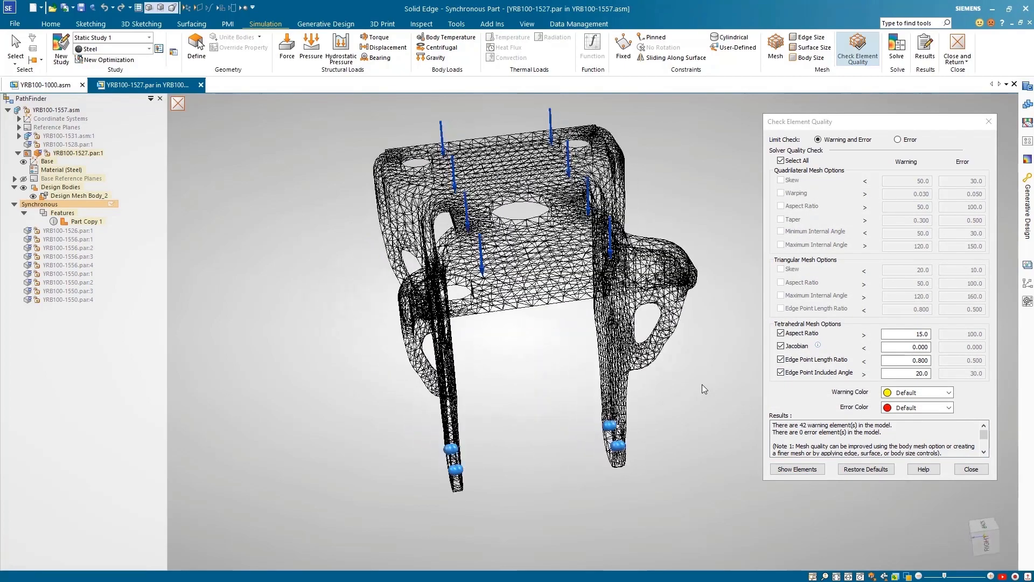
scroll(703, 383, up, 6)
scroll(703, 386, down, 2)
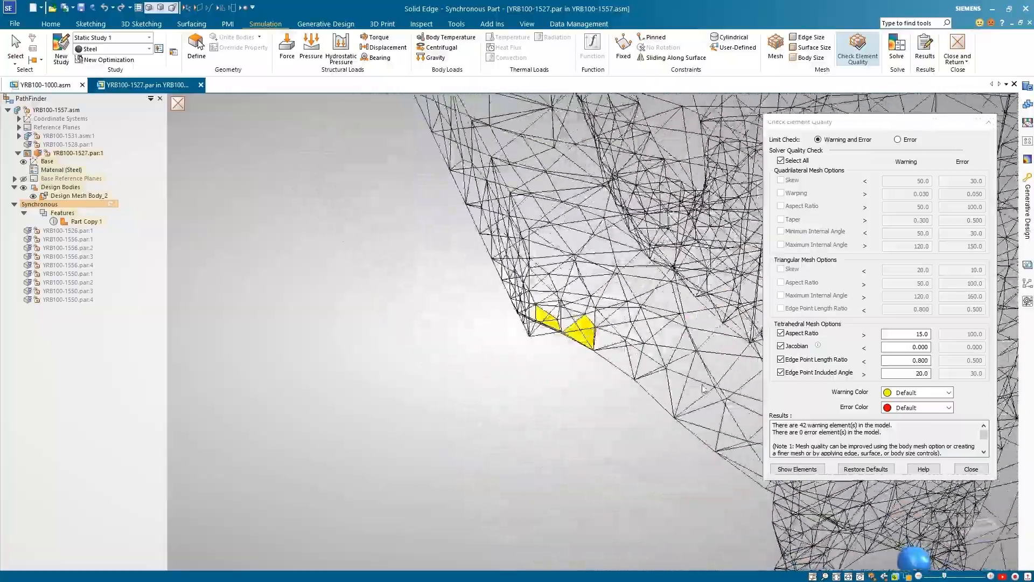
scroll(703, 386, down, 10)
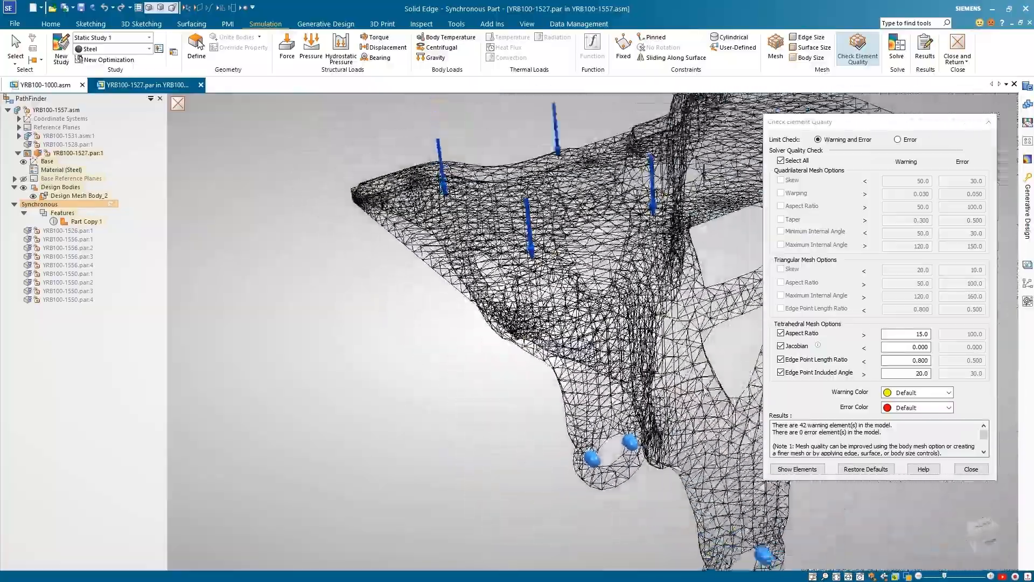
Close the element quality check and duplicate Static Study 1 as a new static study of the bracket.
click(969, 469)
click(1028, 157)
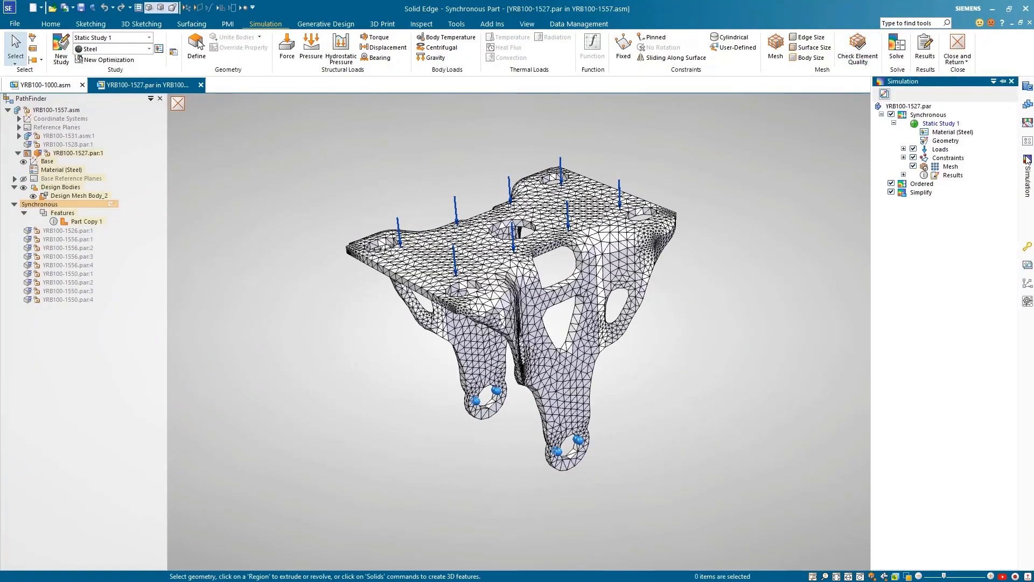
right_click(944, 126)
click(955, 156)
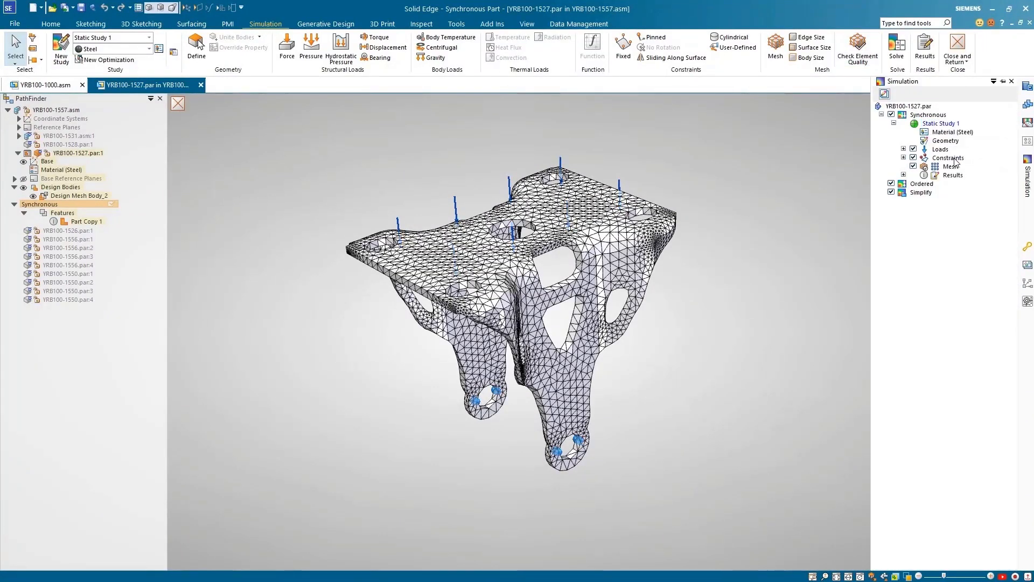
click(571, 318)
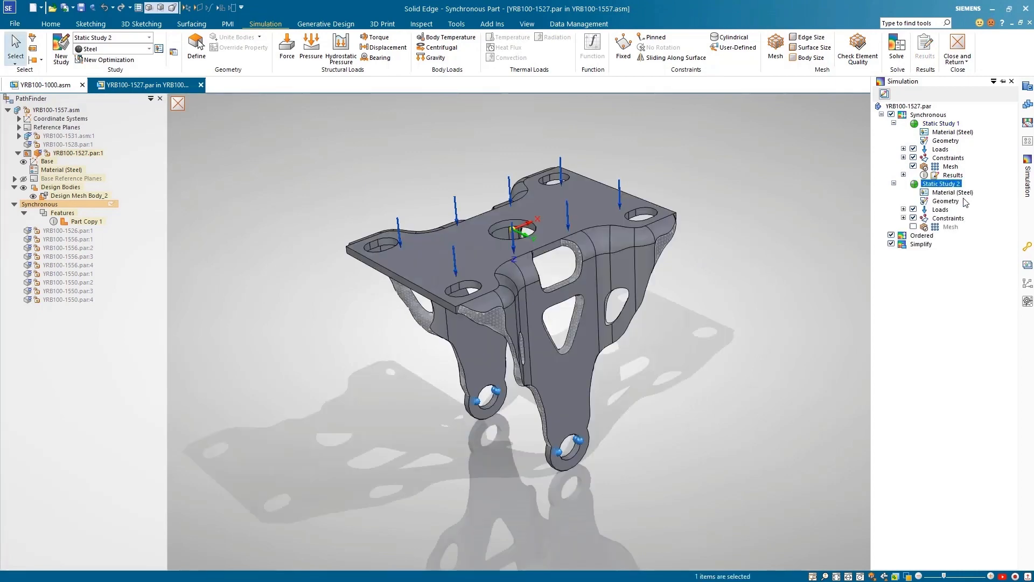
Edit the value of the force load on the bracket's top face in Static Study 2 and solve the study.
click(904, 209)
click(951, 218)
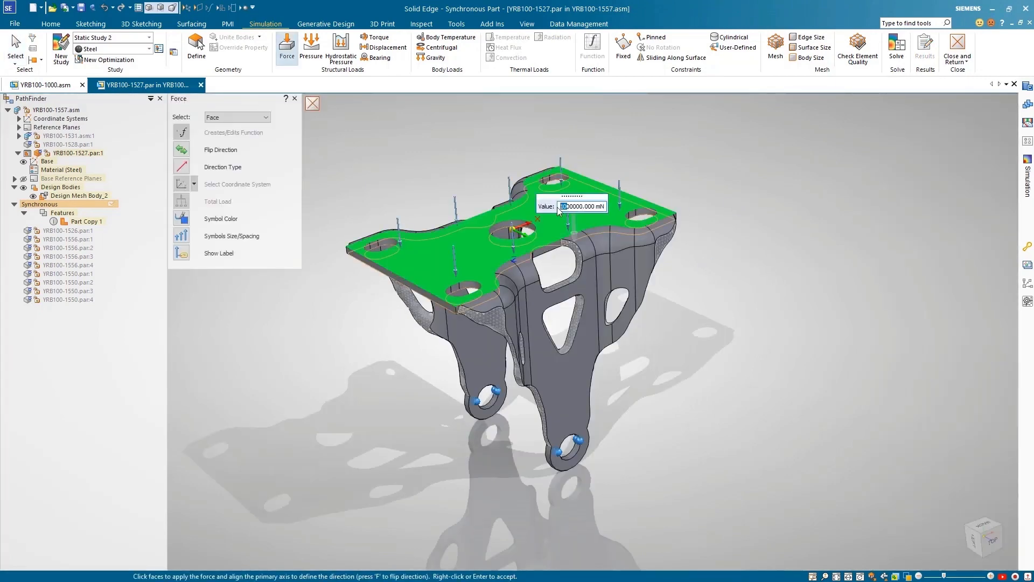
key(Return)
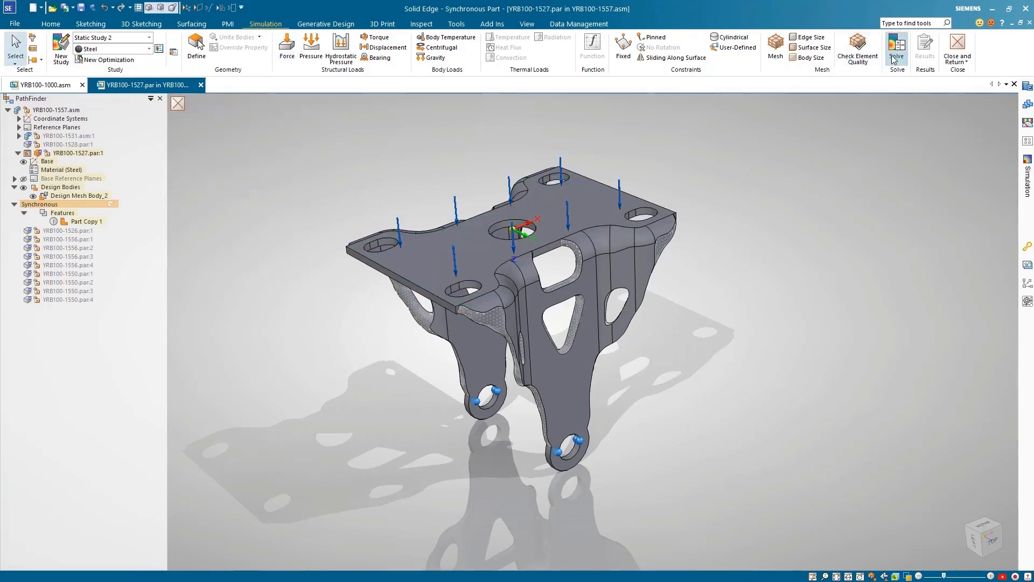
click(895, 51)
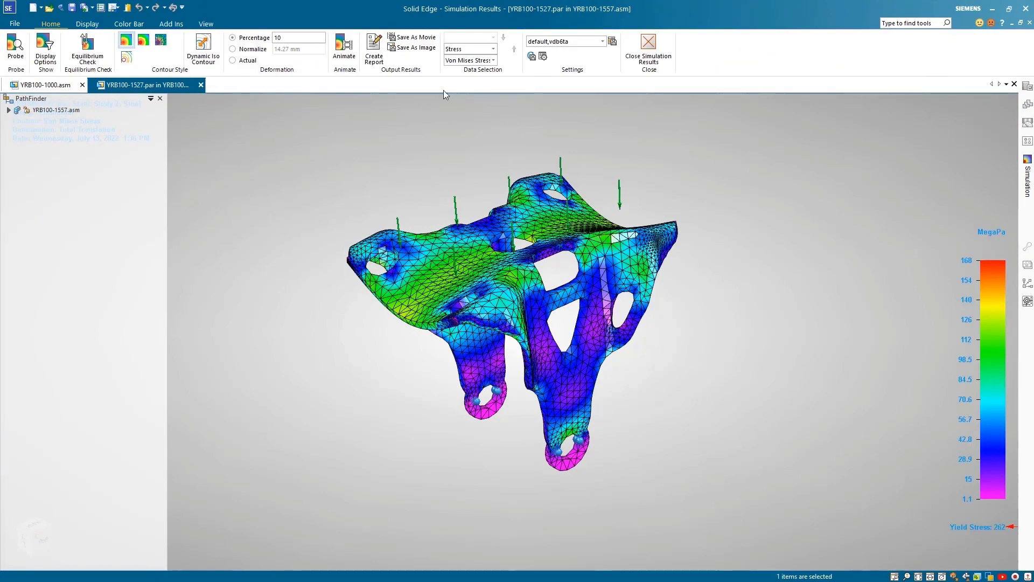
Animate the Von Mises stress results of Static Study 2, close them and return to the caster assembly.
click(344, 45)
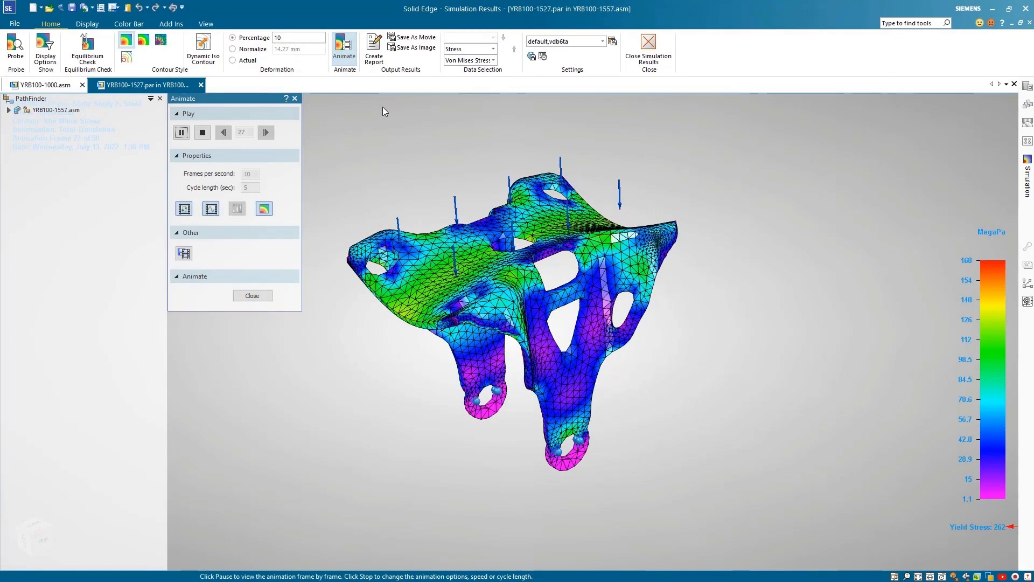
click(652, 43)
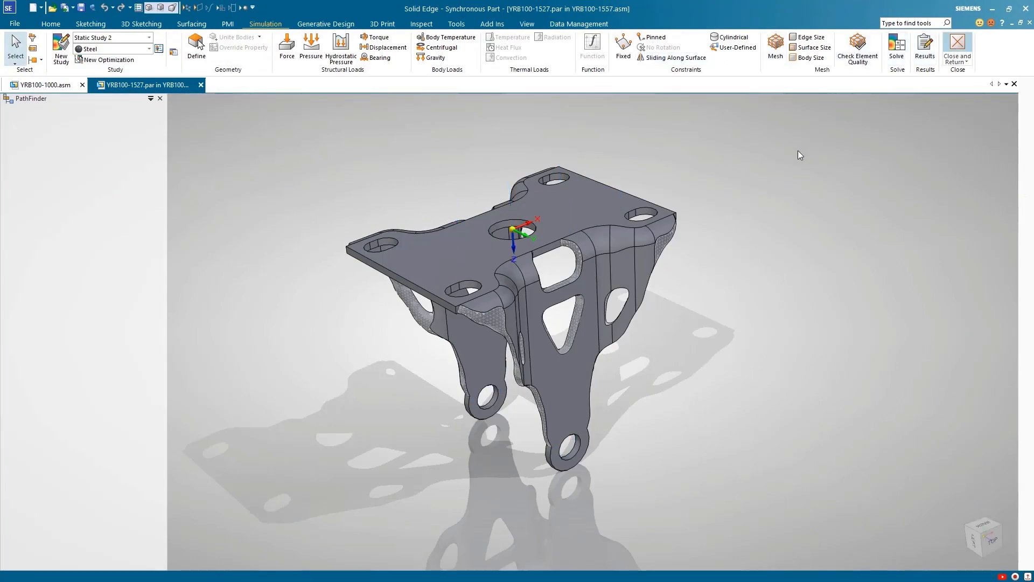
middle_drag(800, 151, 682, 132)
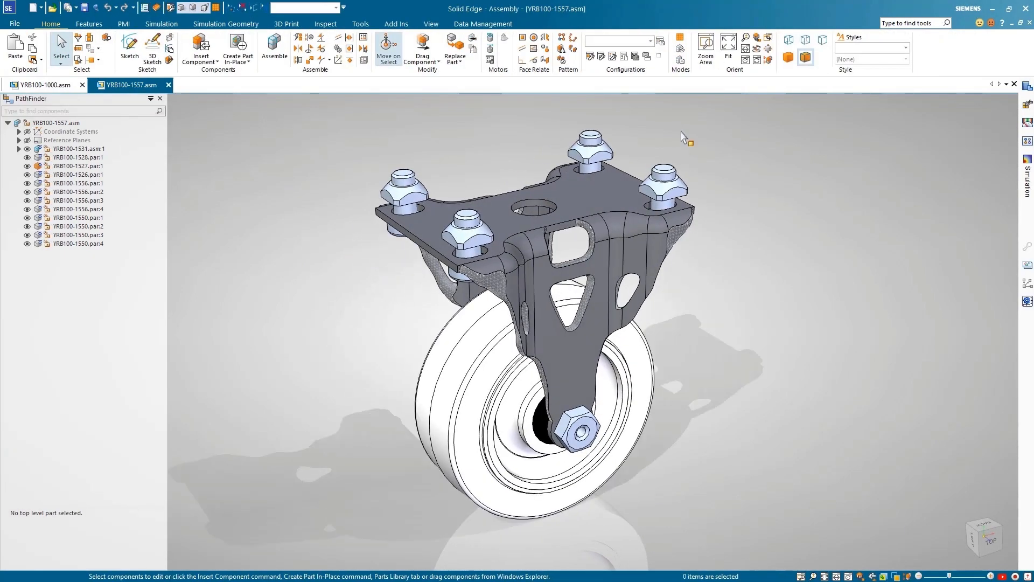
Switch to the YRB100-1000 kiosk assembly and apply the default,Solid Edge display configuration.
click(46, 85)
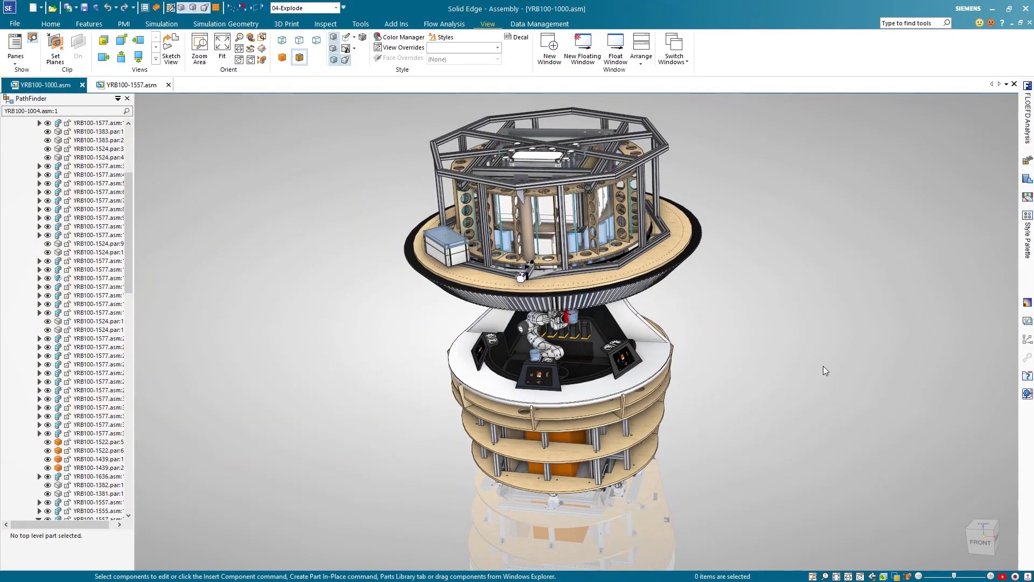
click(336, 8)
click(331, 57)
click(343, 94)
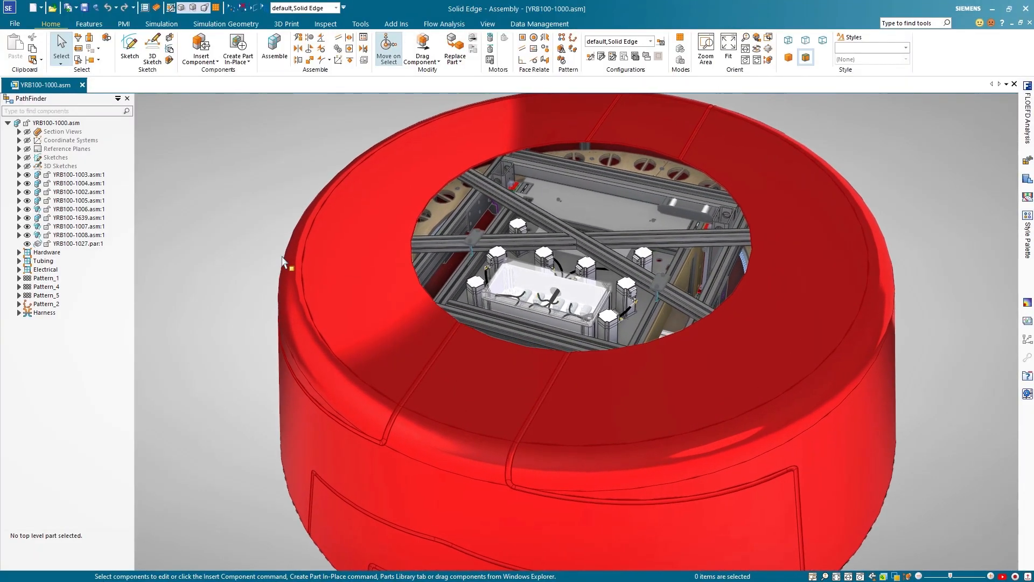
Apply the 02- CAM display configuration and open the YRB100-1218A part from the motor plate assembly.
click(337, 8)
click(304, 31)
click(343, 94)
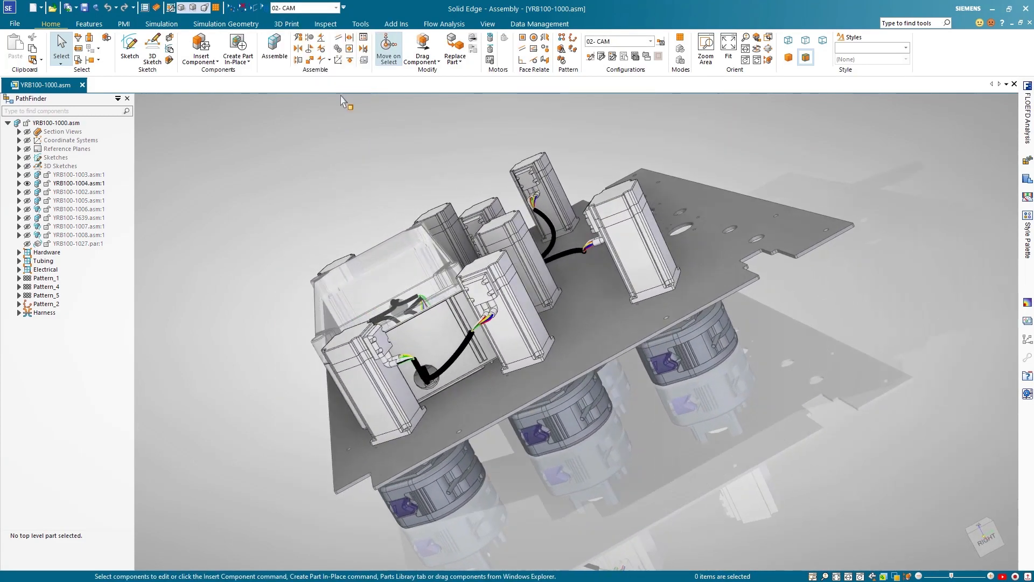
click(612, 361)
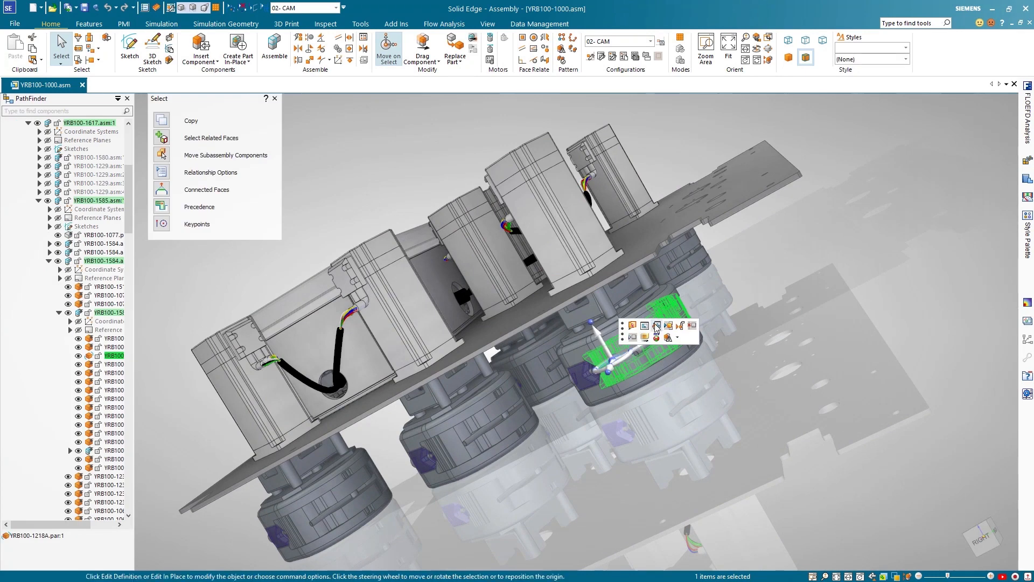
click(656, 327)
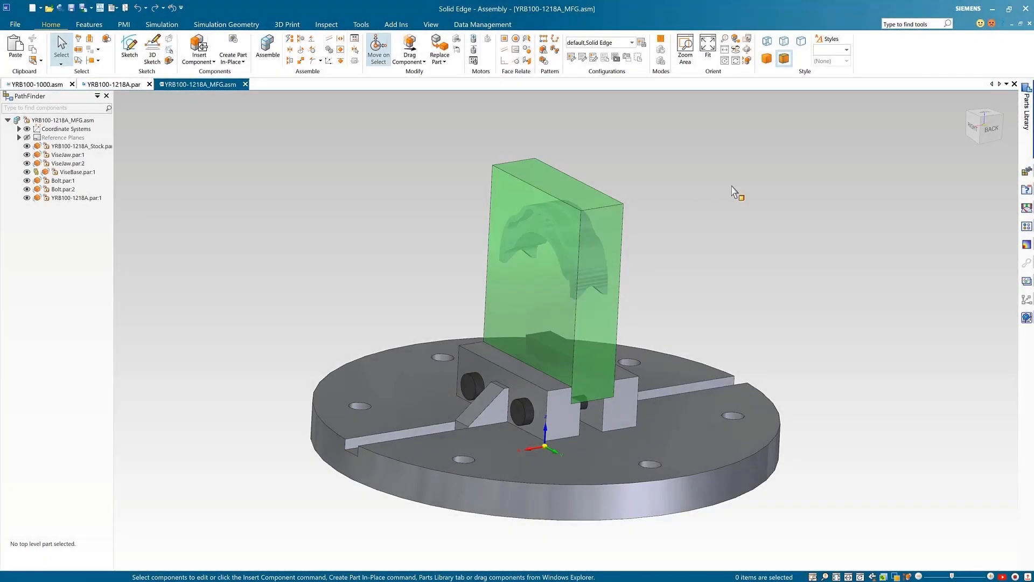
Open the YRB100-1218A_MFG vise fixture assembly in Solid Edge CAM Pro.
click(708, 46)
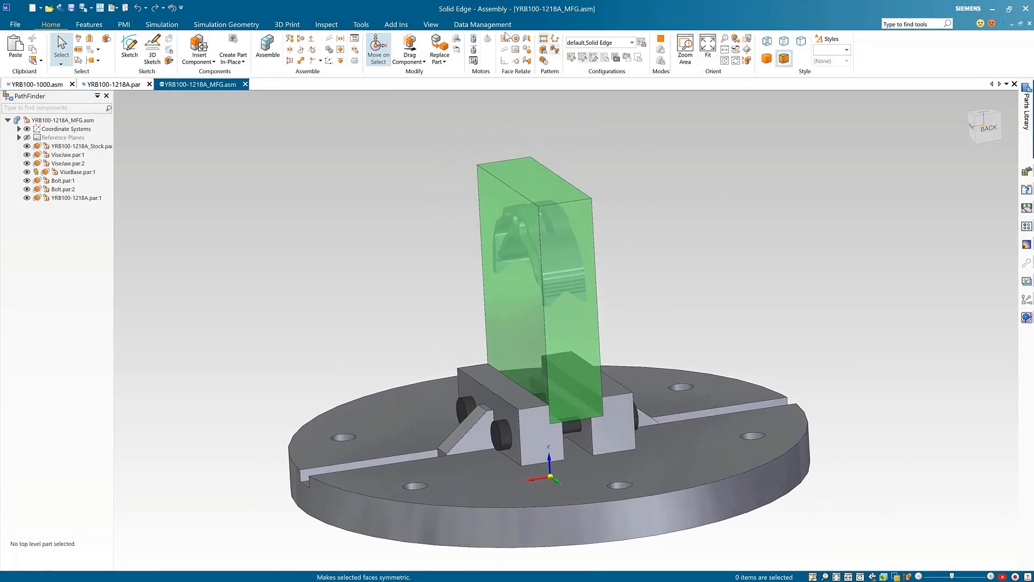
click(361, 25)
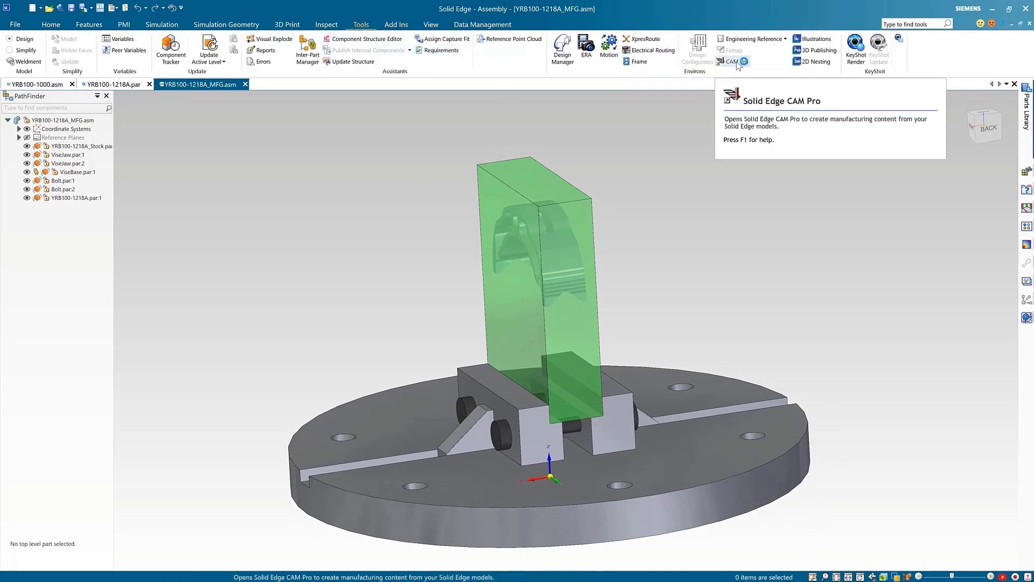
click(736, 61)
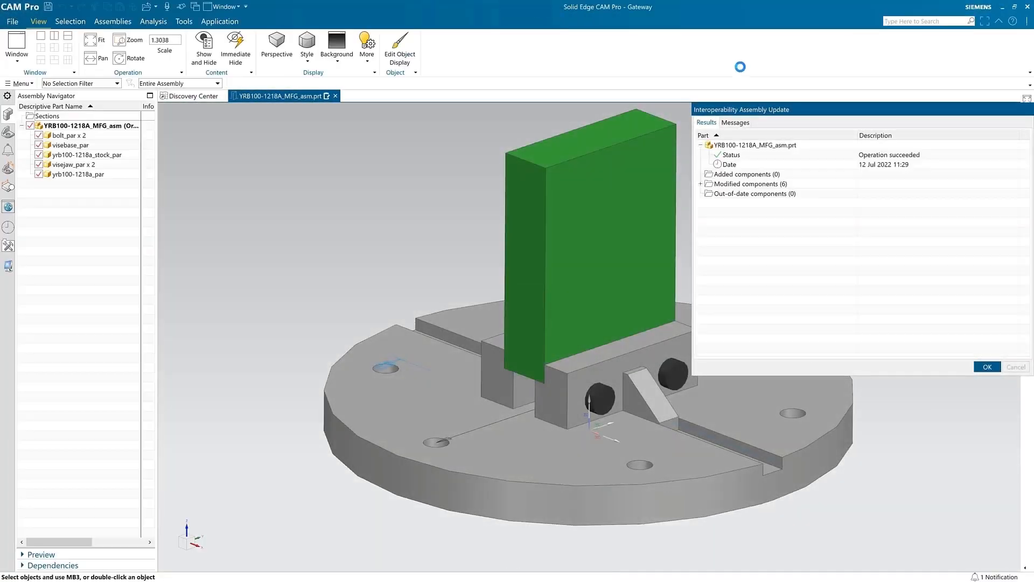
click(864, 410)
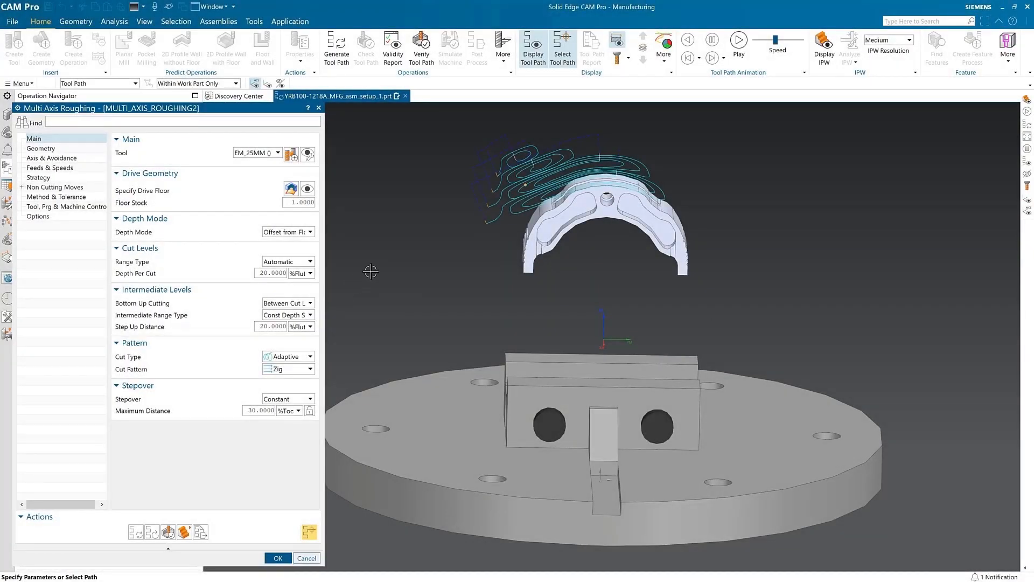
Display the in-process workpiece of MULTI_AXIS_ROUGHING2 and play its tool path verification in 3D Dynamic mode at animation speed 9.
click(184, 534)
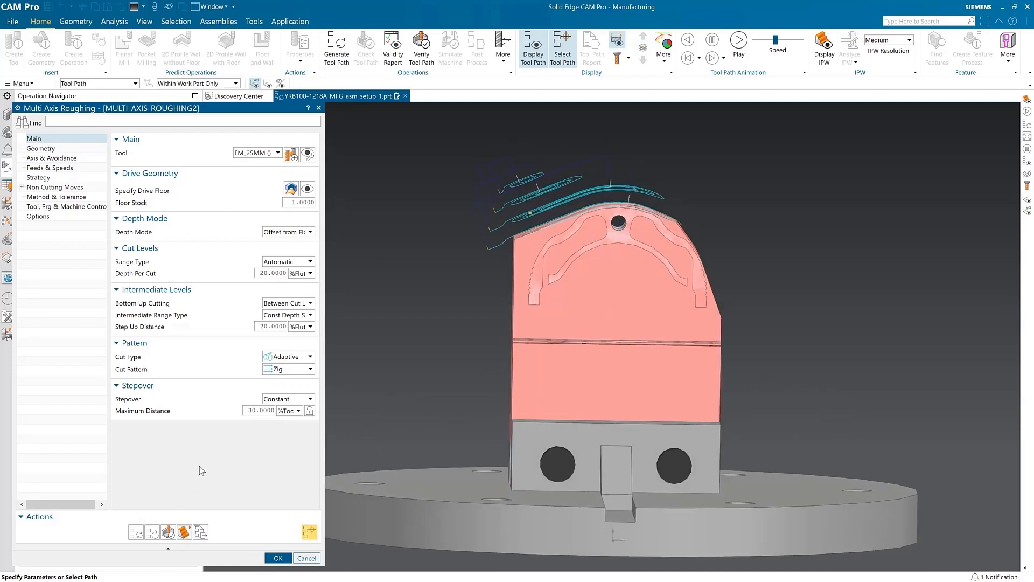
click(169, 533)
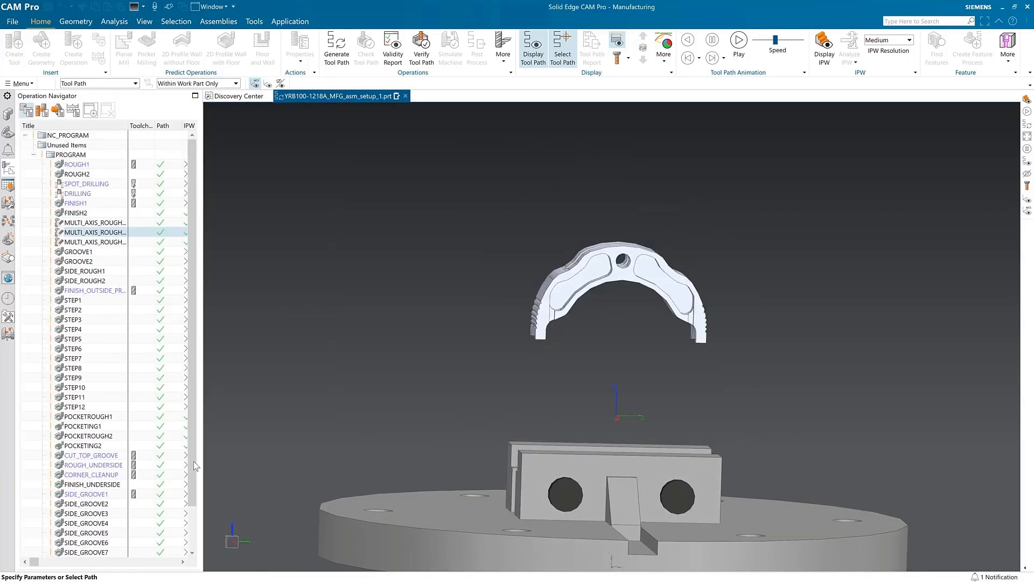
click(69, 232)
click(142, 455)
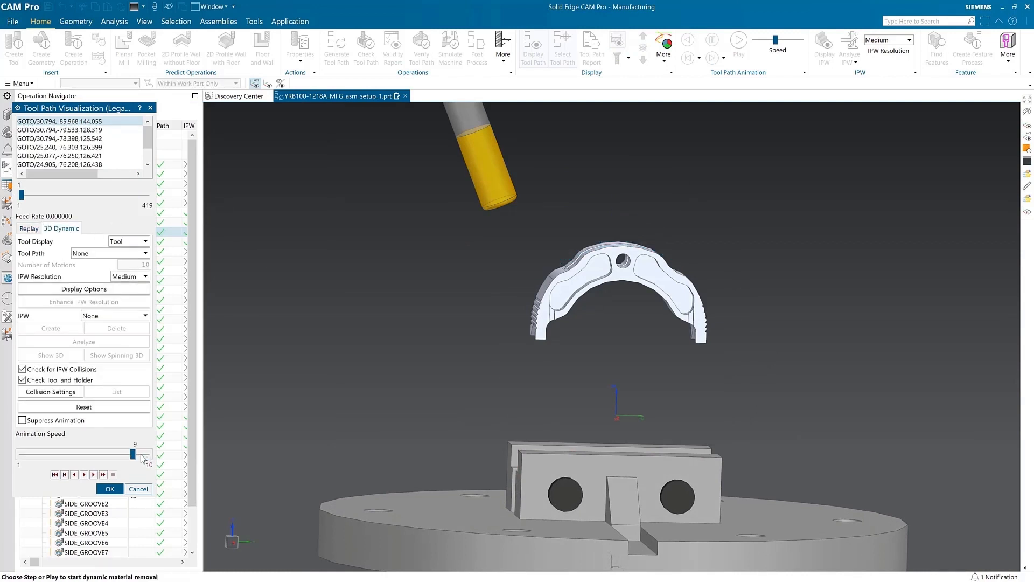
click(84, 474)
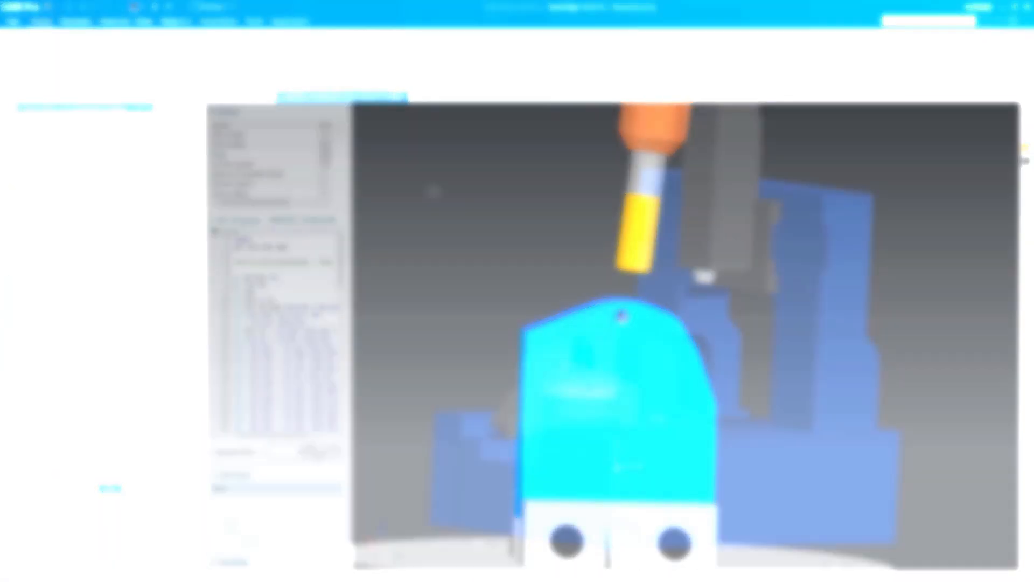
scroll(490, 233, up, 5)
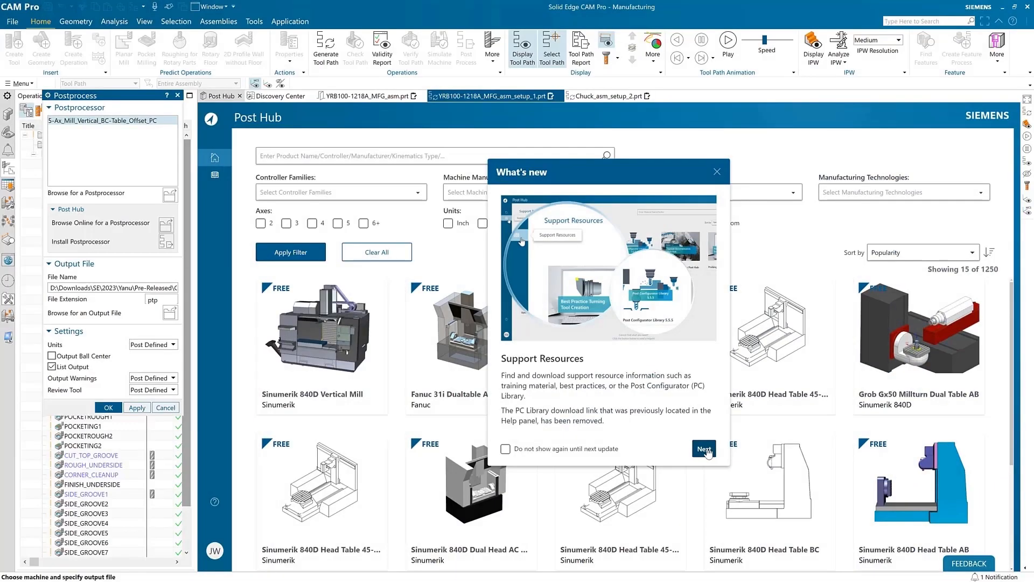
Page through the What's new notes in Post Hub and close them.
click(704, 450)
click(704, 450)
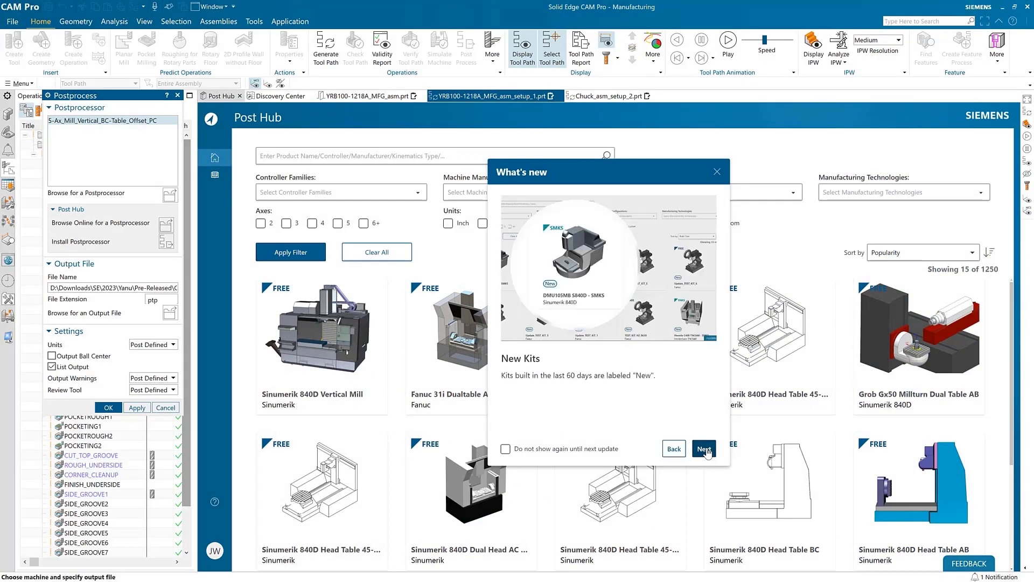
click(704, 450)
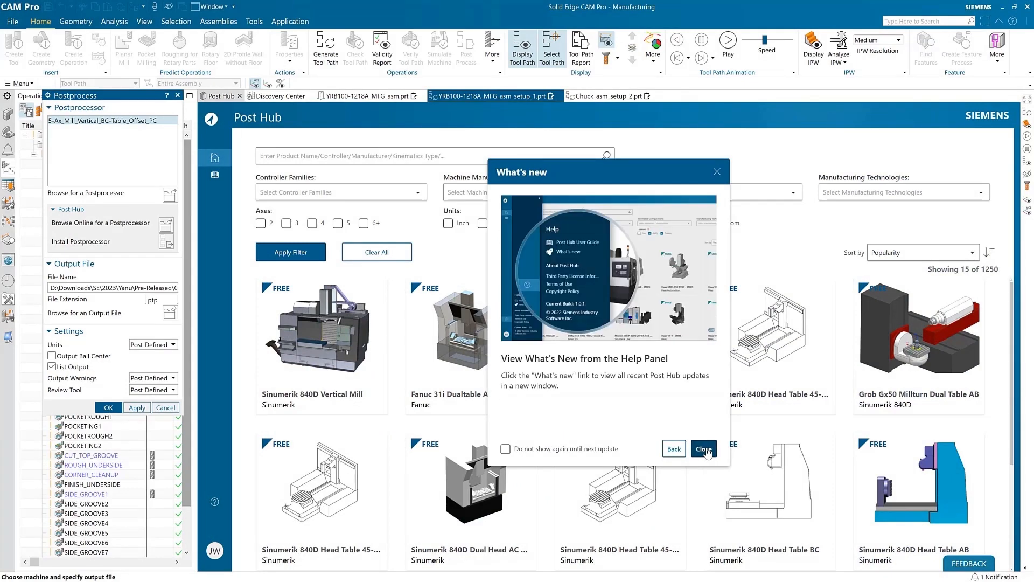
click(704, 449)
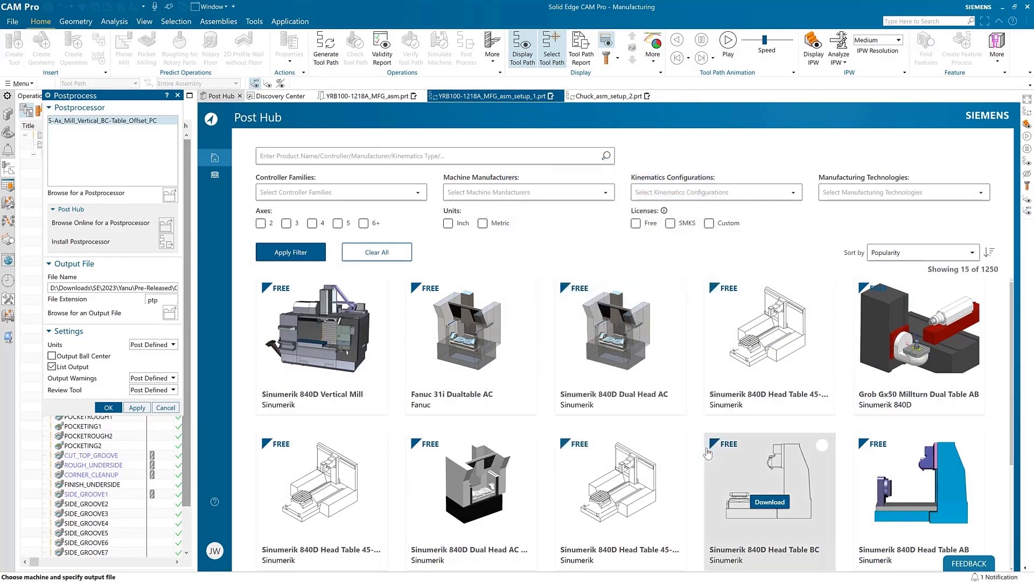
Filter the Post Hub machine kits by the SMKS license and browse the Support Resources.
click(671, 225)
click(307, 254)
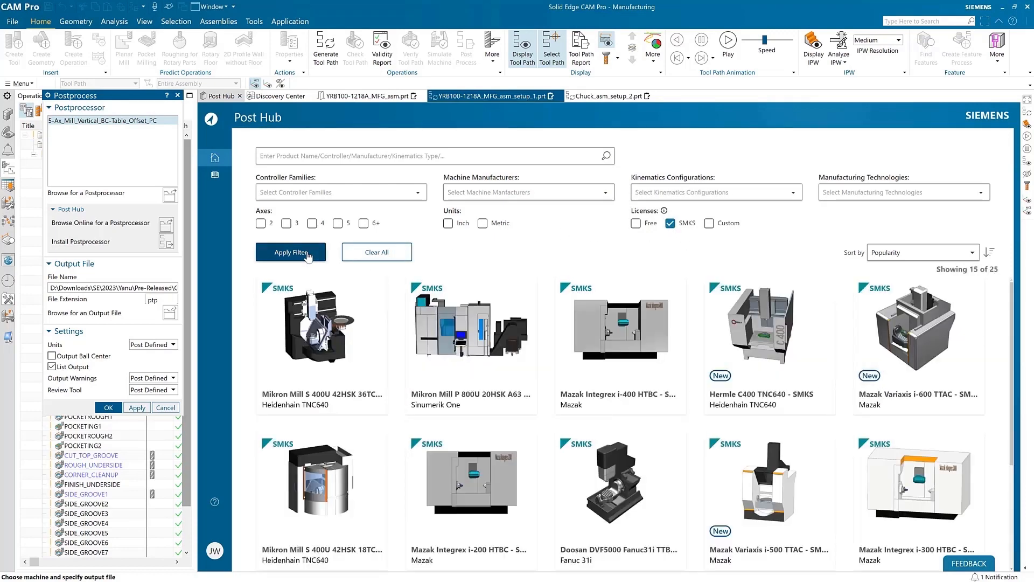
click(215, 175)
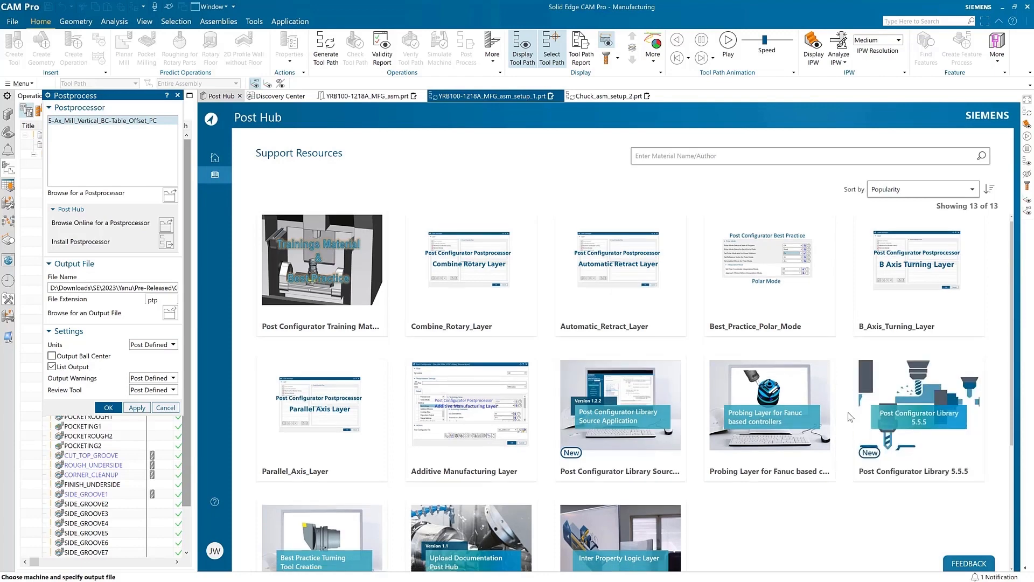
scroll(845, 416, down, 1)
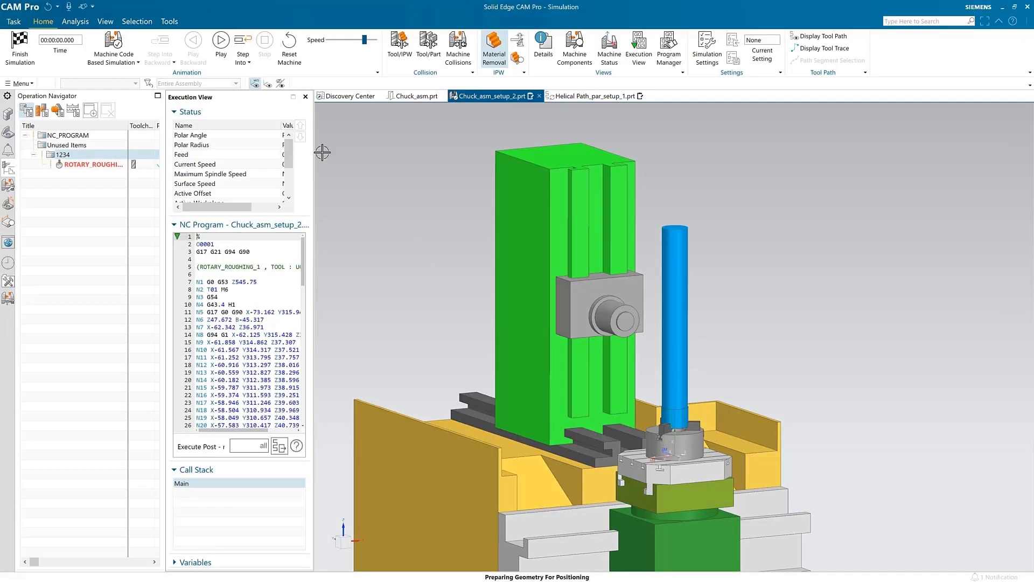
Play the rotary roughing machine simulation of Chuck_asm_setup_2 and the tool path of OPERATION_1 in example_1.
click(221, 44)
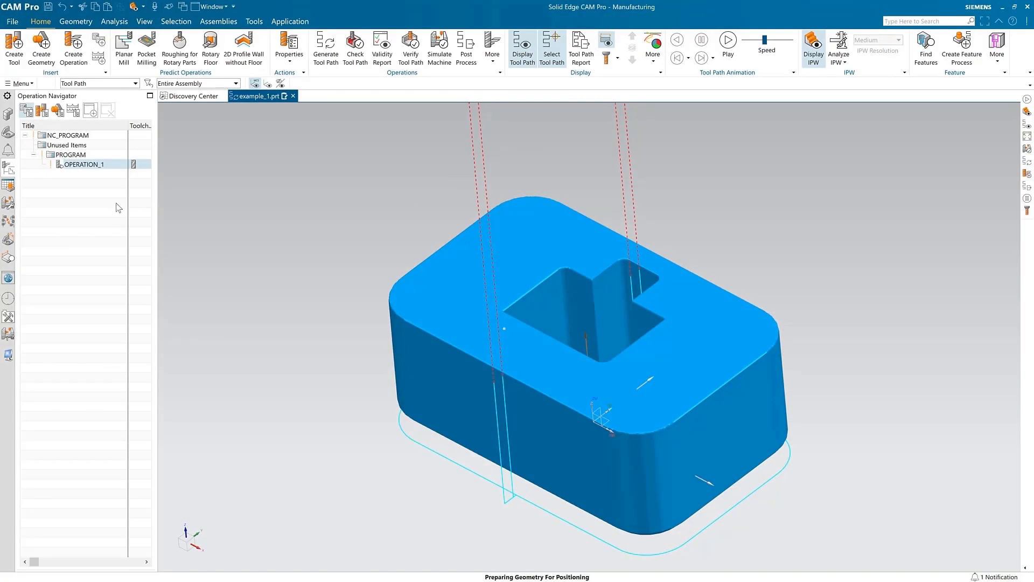
click(729, 41)
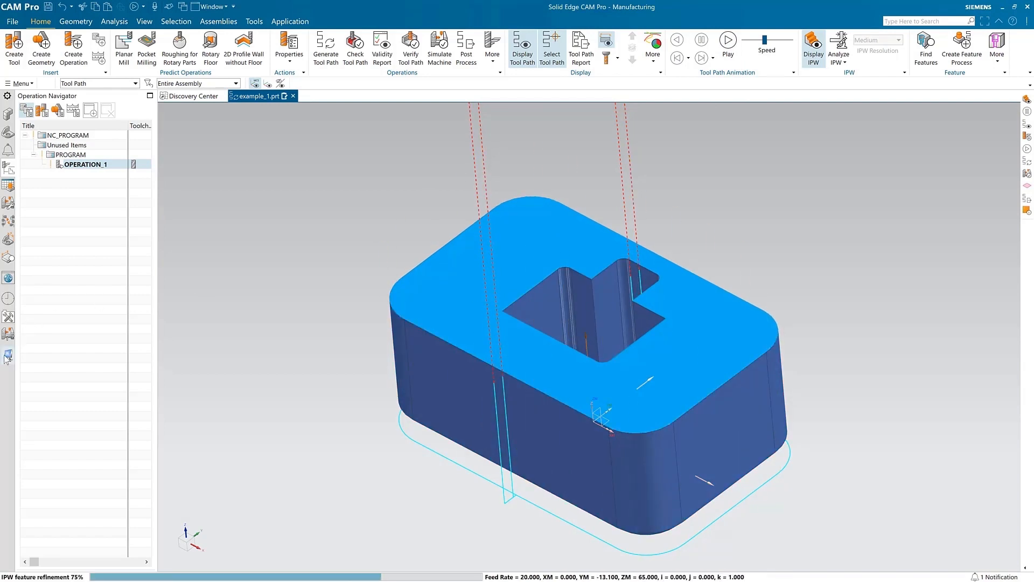
Output the NC file of the wire-cutting operation in example_1 and open 1234.iso in the editor.
click(7, 355)
right_click(60, 169)
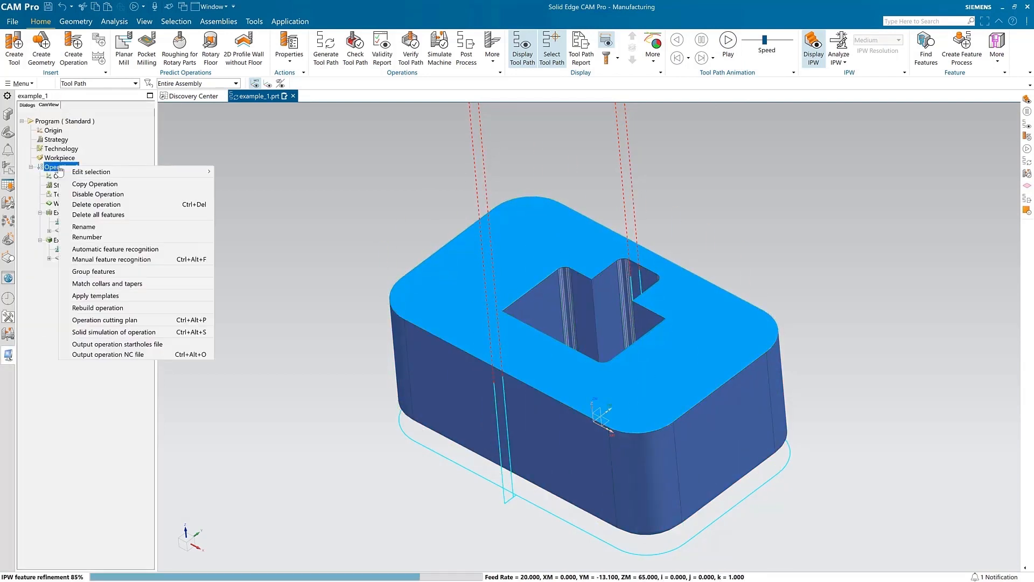
click(108, 354)
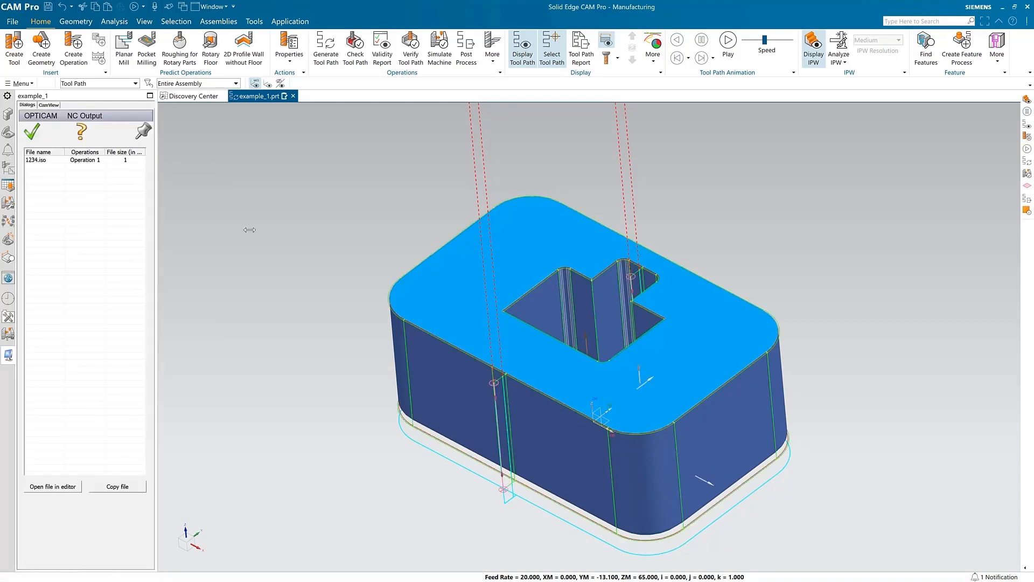
click(45, 160)
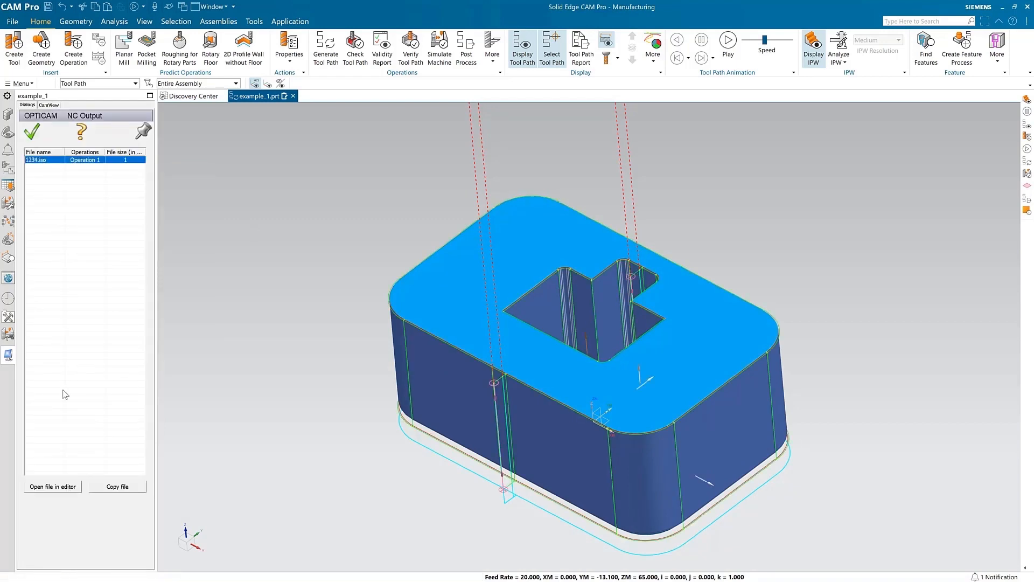
click(53, 486)
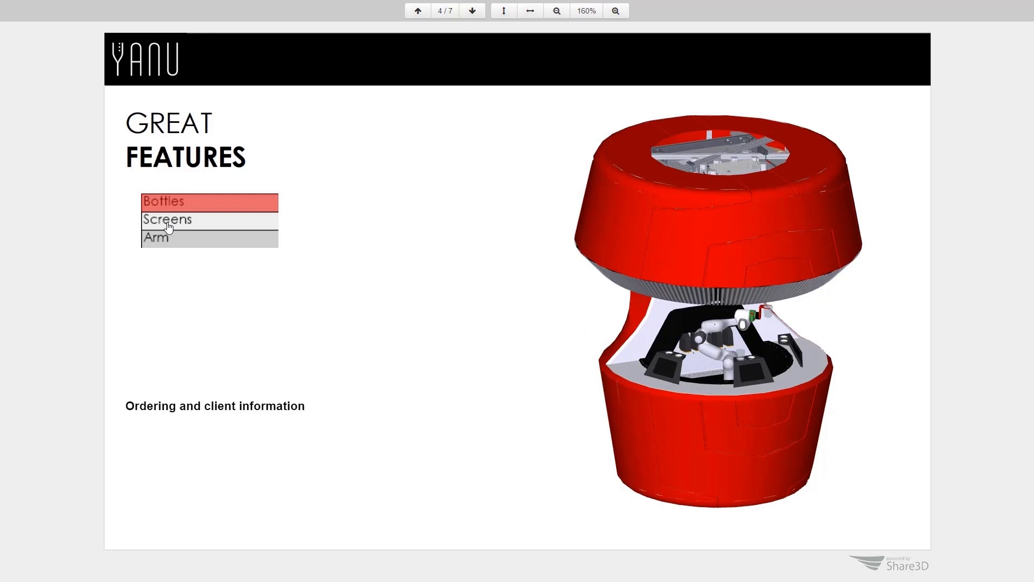
View the Arm feature in the published document, then switch to Solid Edge 3D Publishing and browse its command groups and the Yanu.qsd page thumbnails.
click(163, 242)
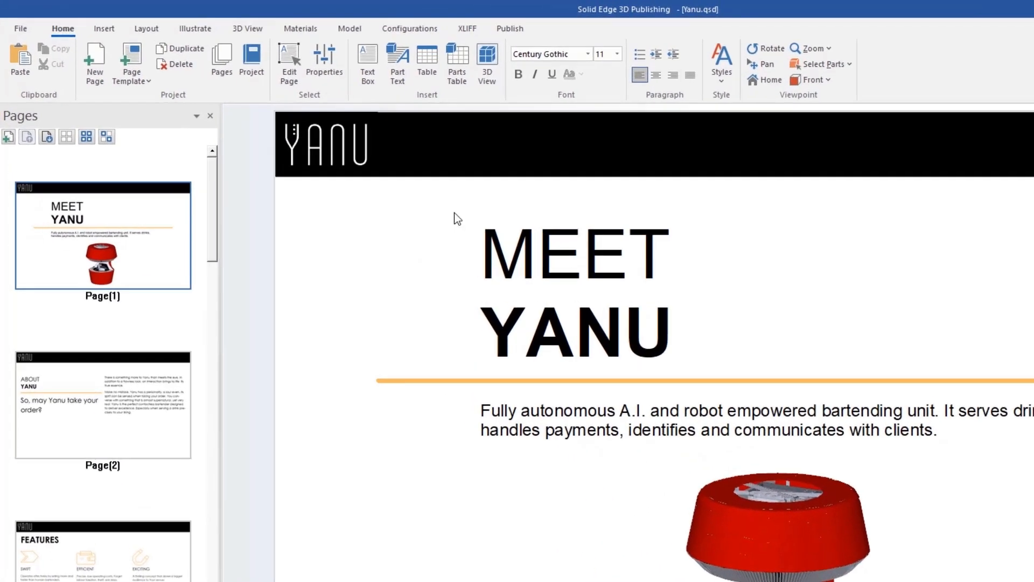
click(103, 30)
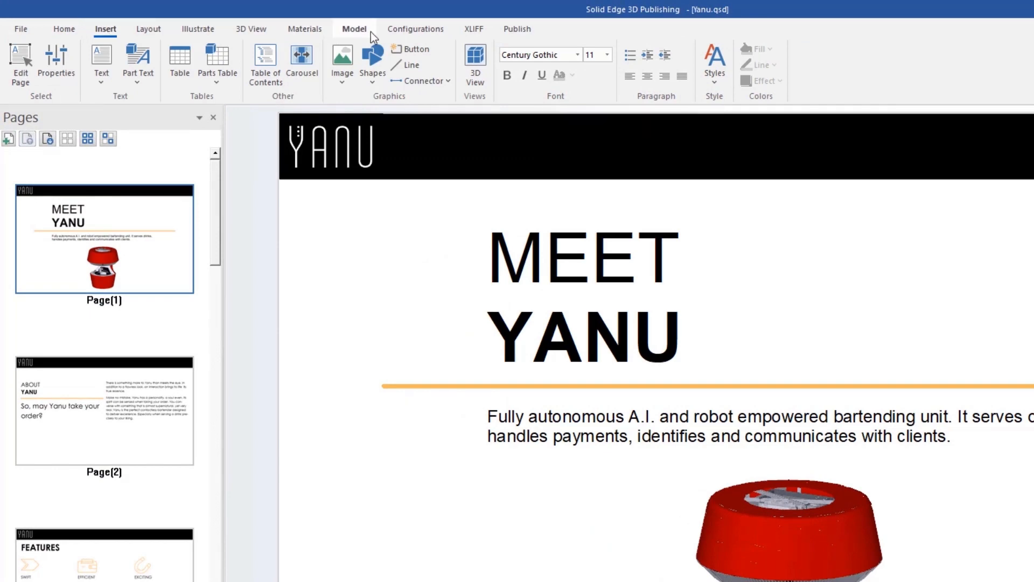
click(415, 28)
click(516, 29)
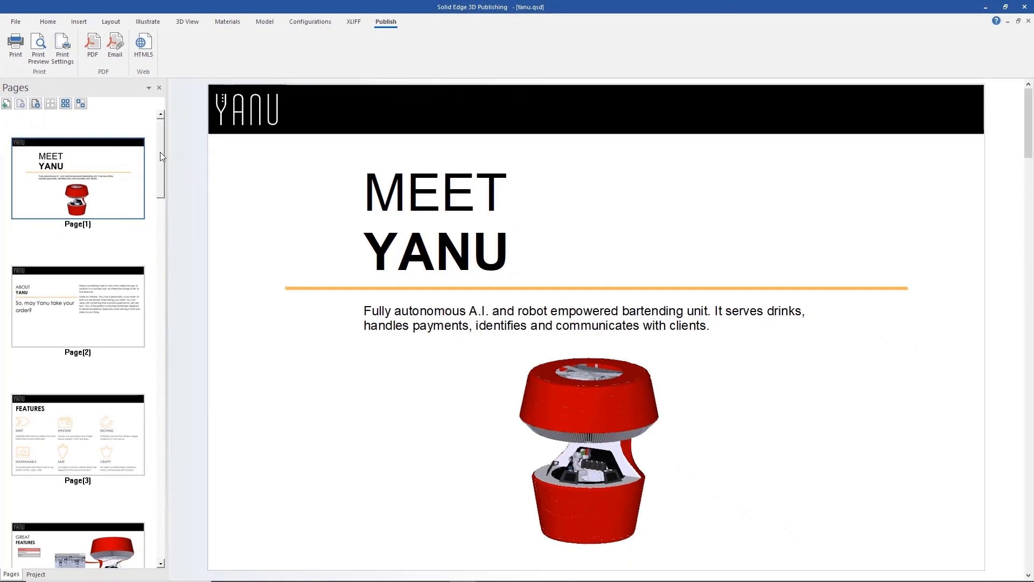
drag(210, 200, 197, 434)
drag(150, 331, 161, 140)
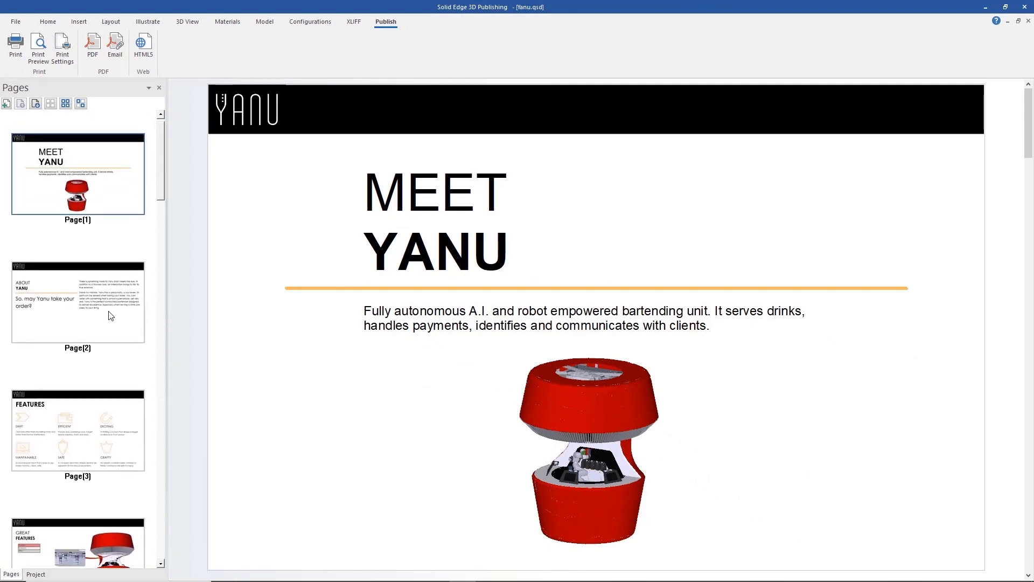
Open the Great Features page, Page(4), and show its storyboard.
click(109, 312)
drag(162, 192, 161, 295)
click(125, 297)
click(122, 307)
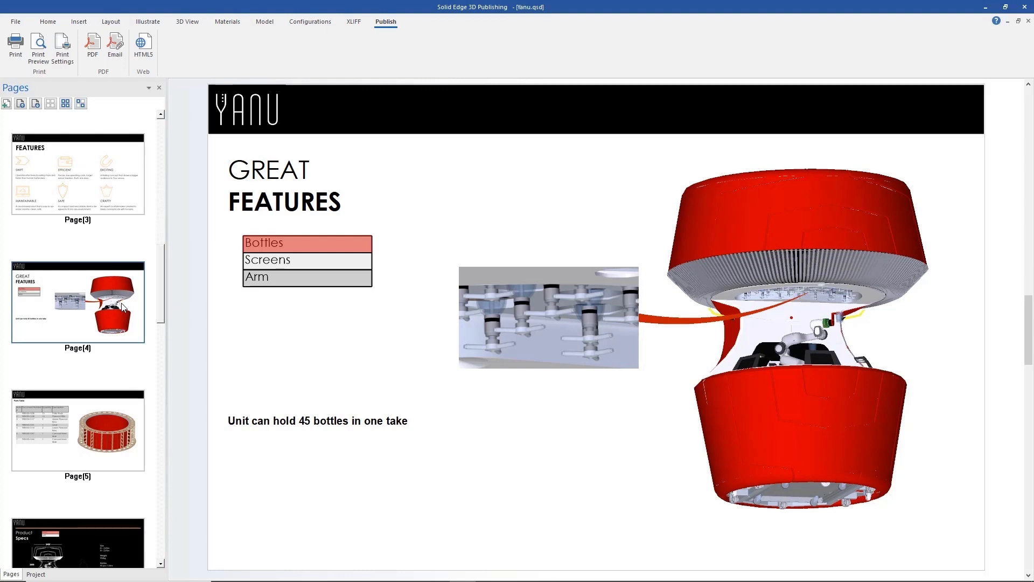
click(148, 22)
click(379, 54)
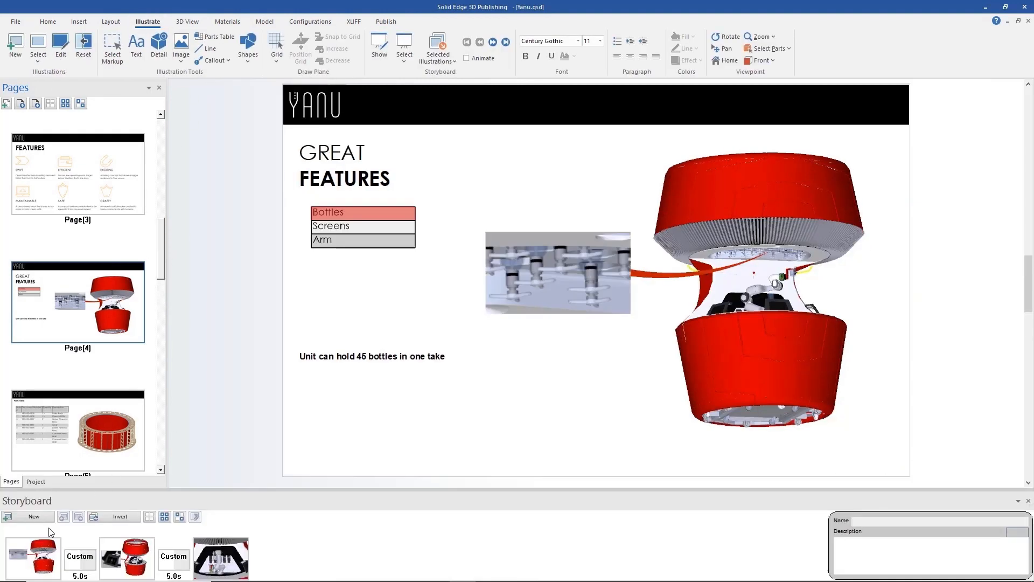
Underline the description "Unit can hold 45 bottles in one take" of the Bottles illustration.
click(24, 551)
click(1017, 532)
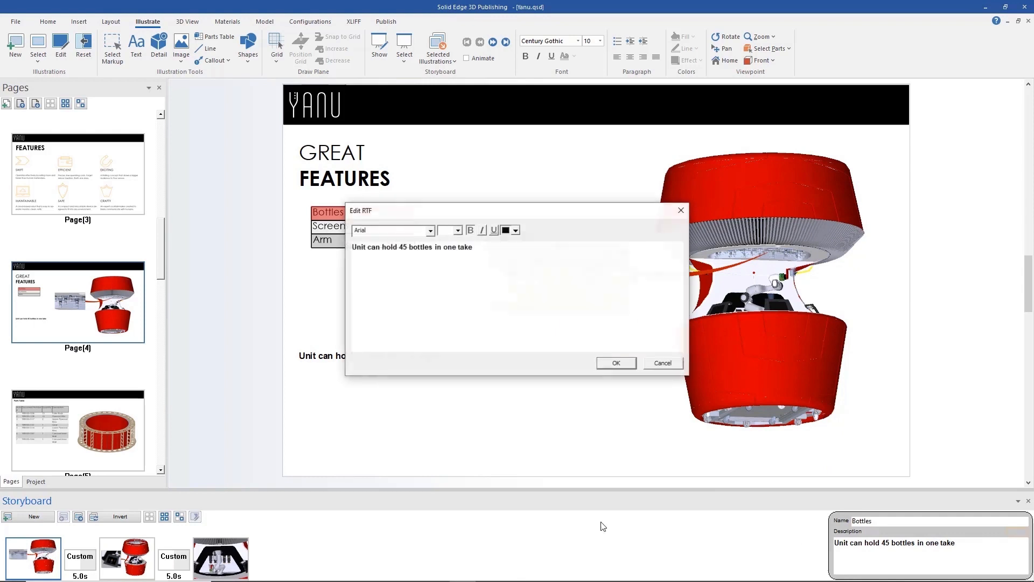
drag(478, 247, 353, 249)
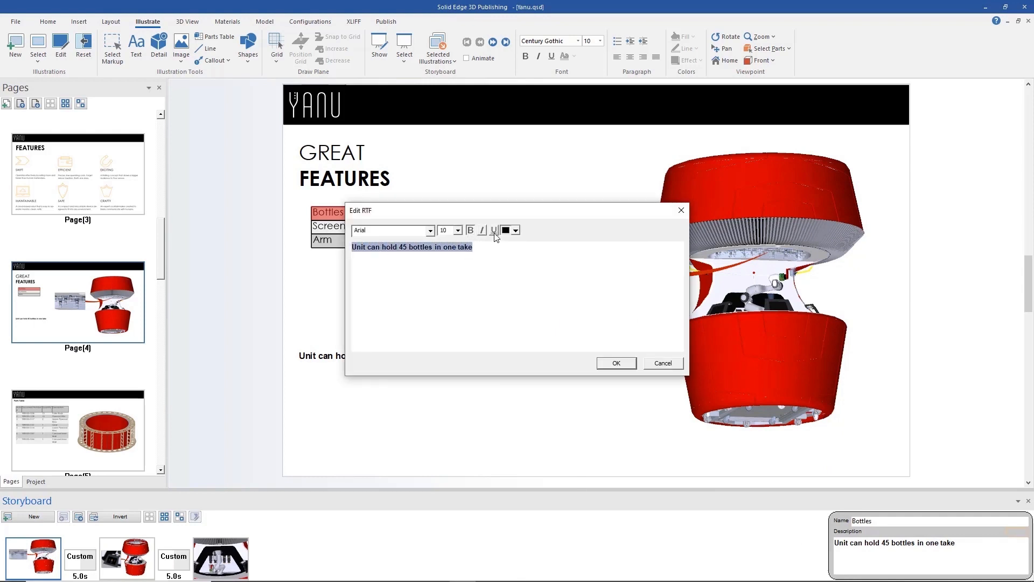
click(494, 231)
click(616, 363)
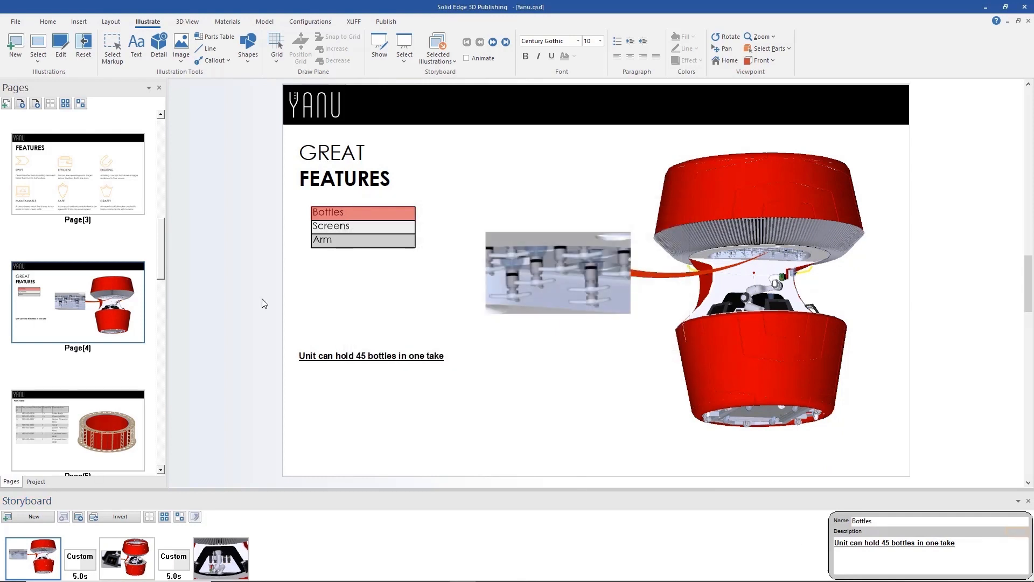
Add Flash Parts to the Screens transition and retime it without overlap: Change View ends at 1.29, Flash Parts runs 1.25–3.21, Animate starts at 3.31.
click(326, 226)
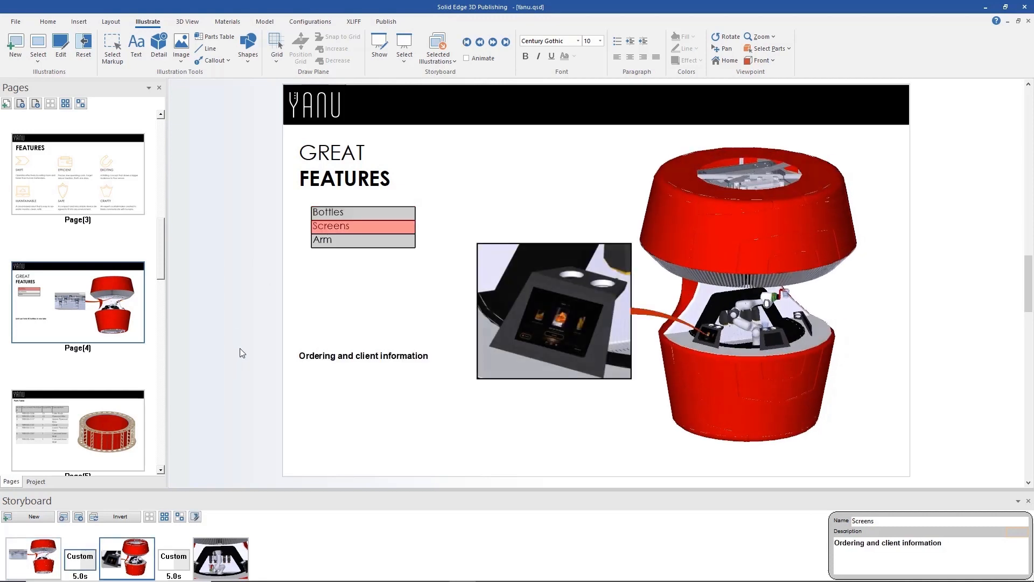
click(195, 516)
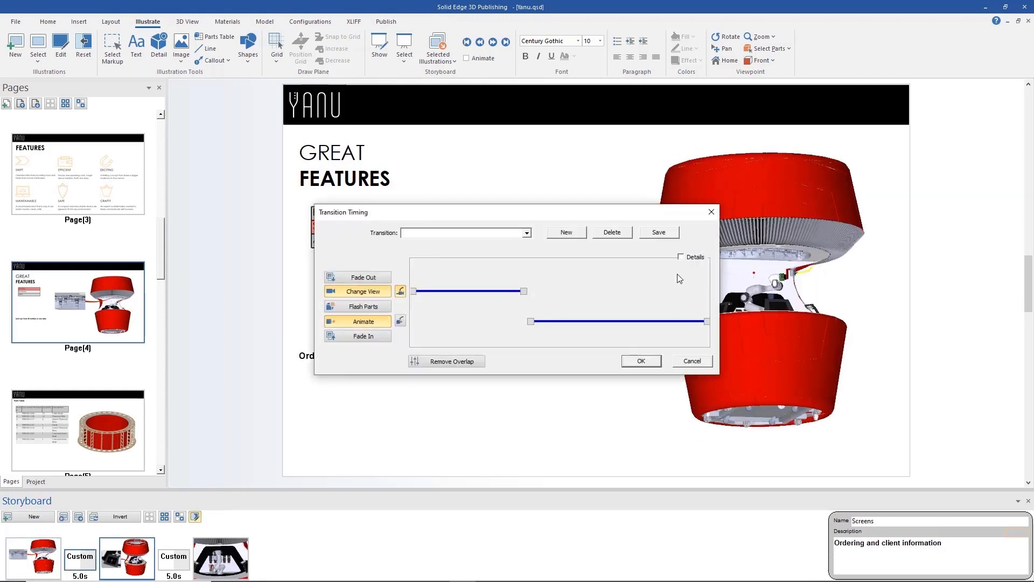
click(682, 257)
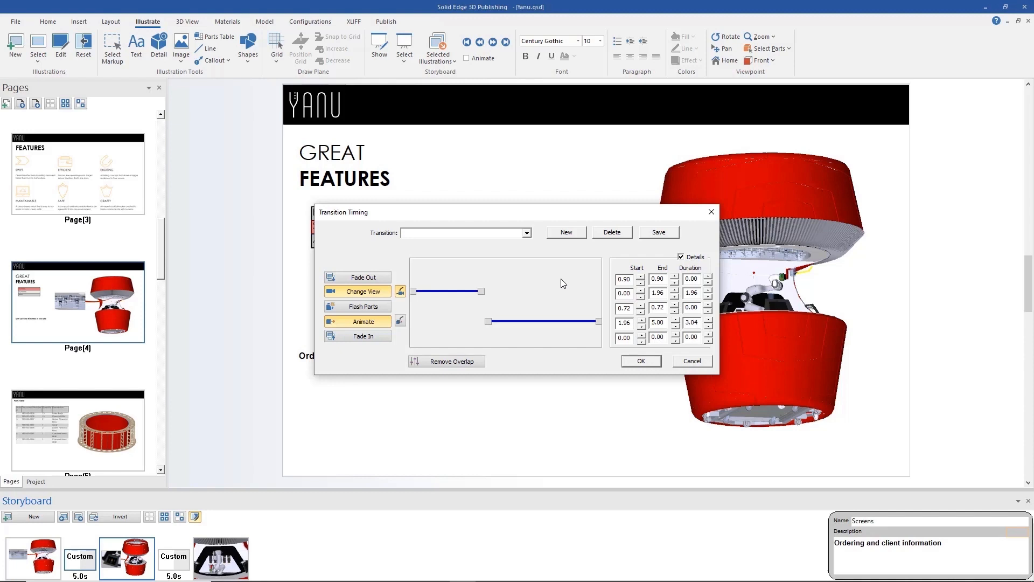
click(382, 307)
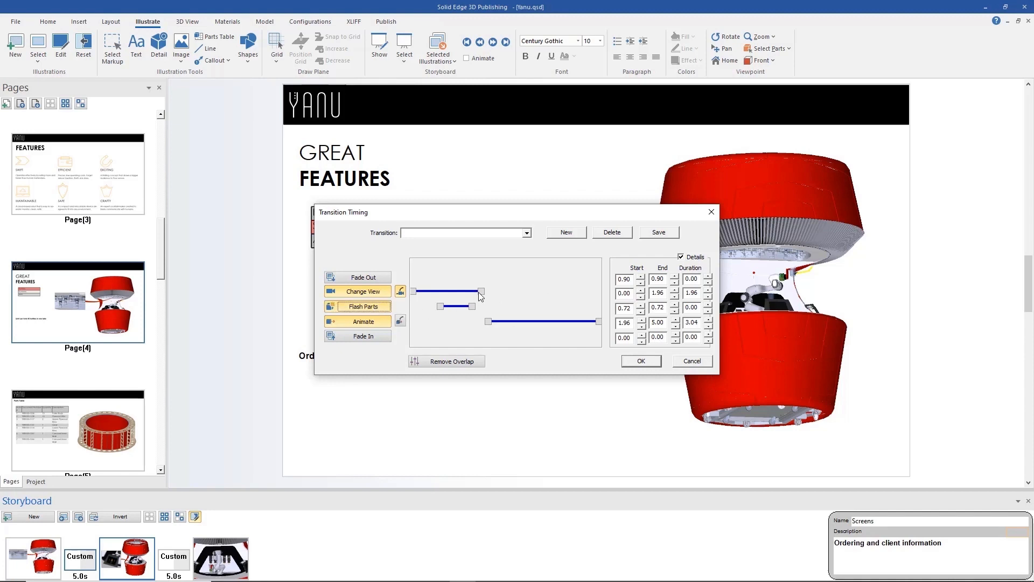
drag(481, 291, 540, 321)
click(469, 361)
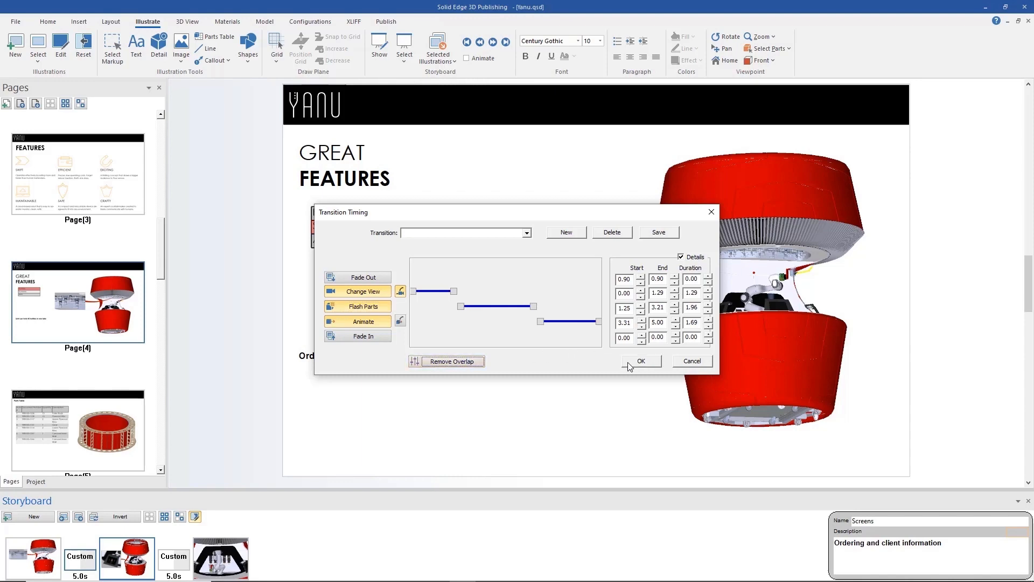
click(634, 362)
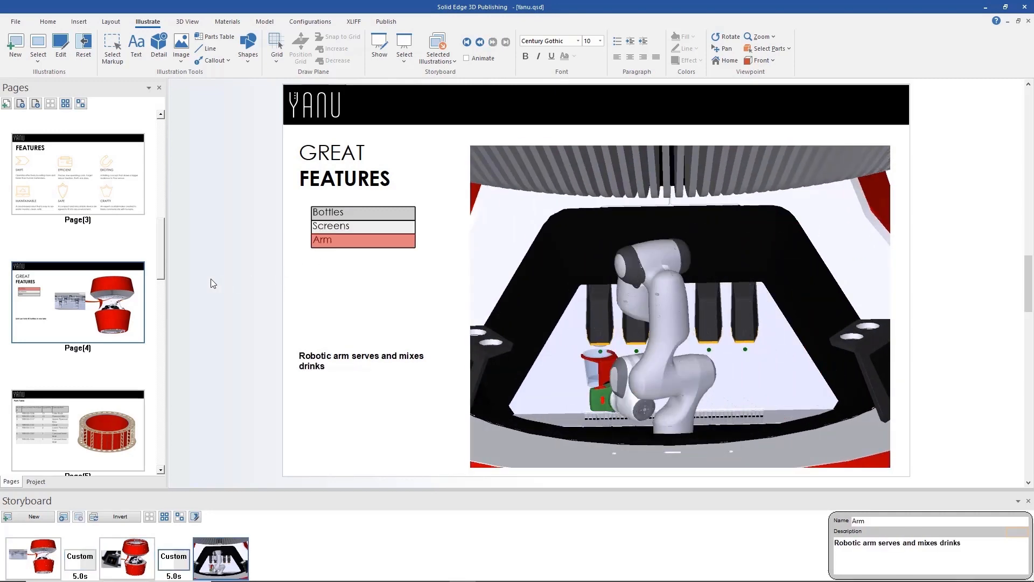
Open the Parts Table page, Page(5), hide the storyboard and highlight the Plywood Ribs in the table and model.
click(127, 416)
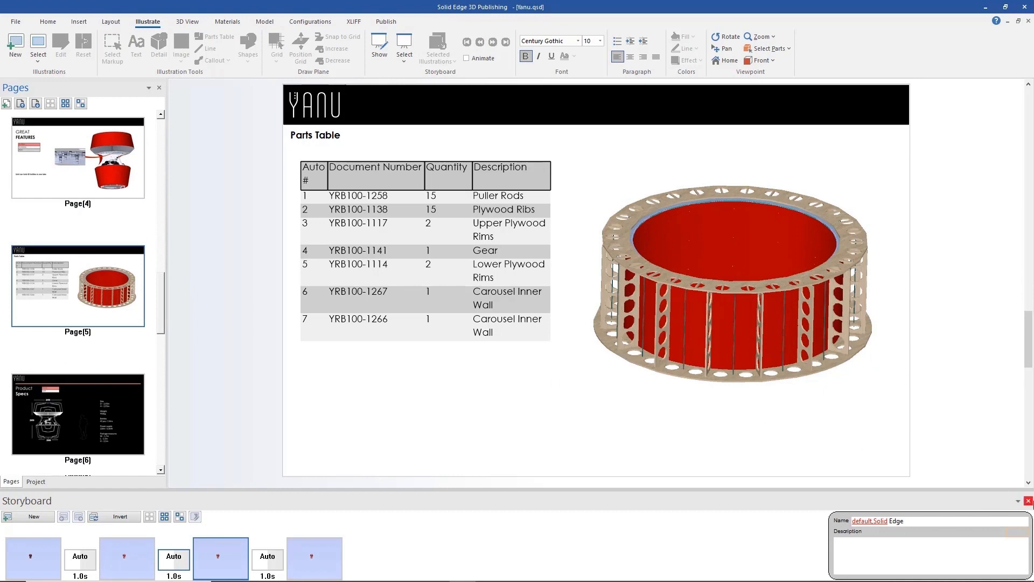
click(1028, 501)
click(297, 242)
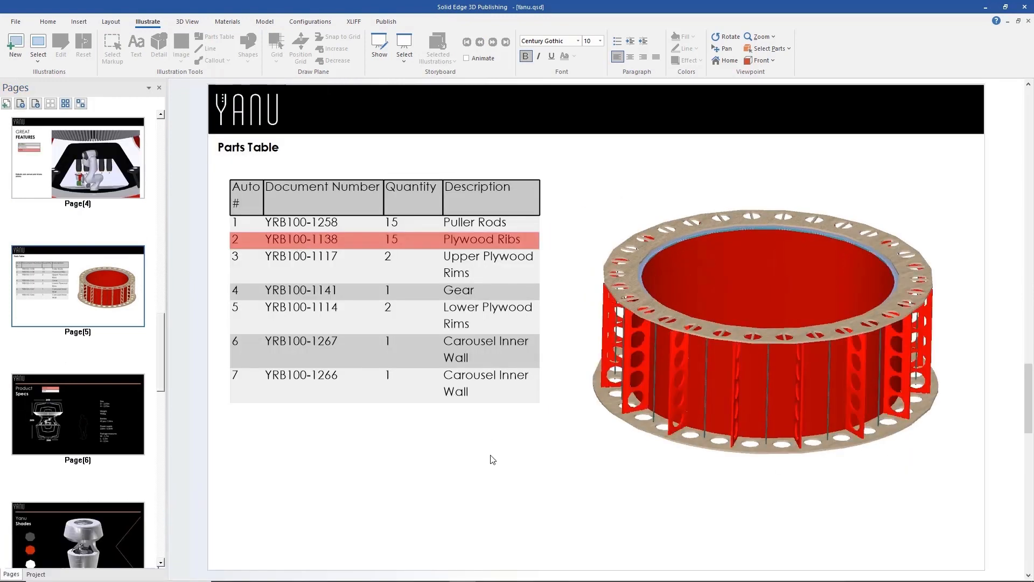
click(649, 472)
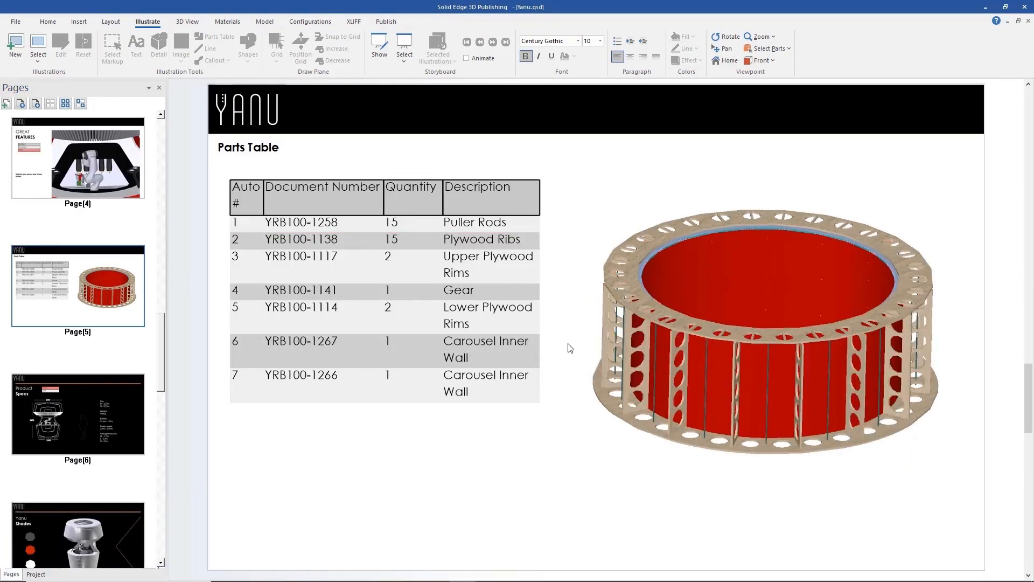
Update the YRB100-1000.qsm model in the document from a model file selected in the file system.
click(310, 22)
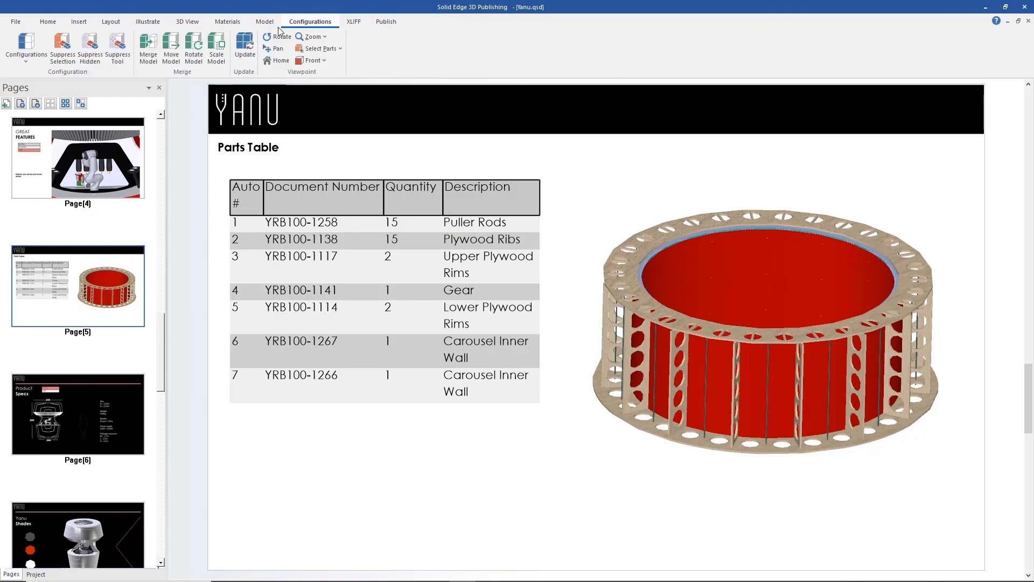
click(245, 48)
drag(420, 218, 295, 227)
click(323, 255)
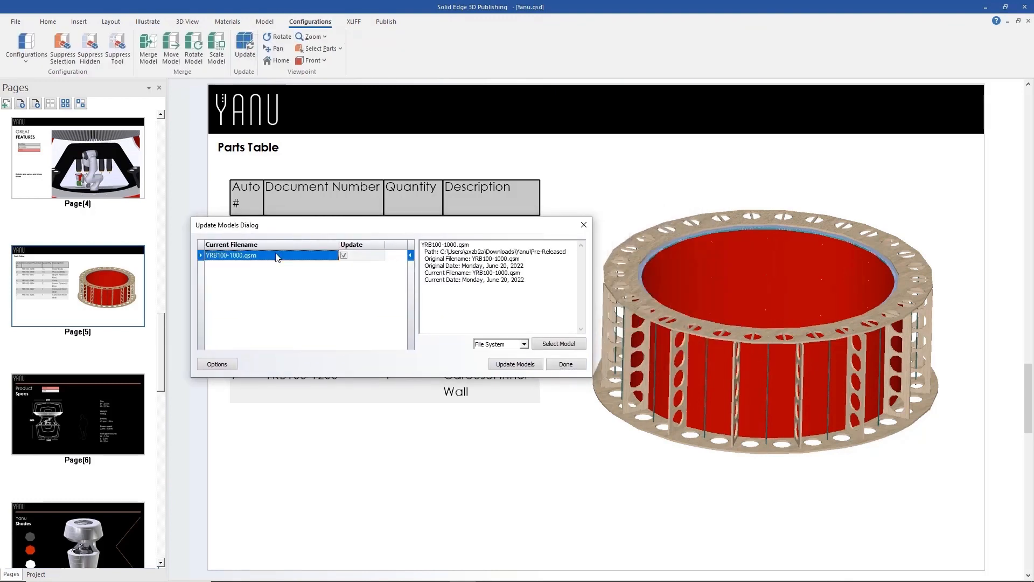
click(559, 344)
double_click(347, 275)
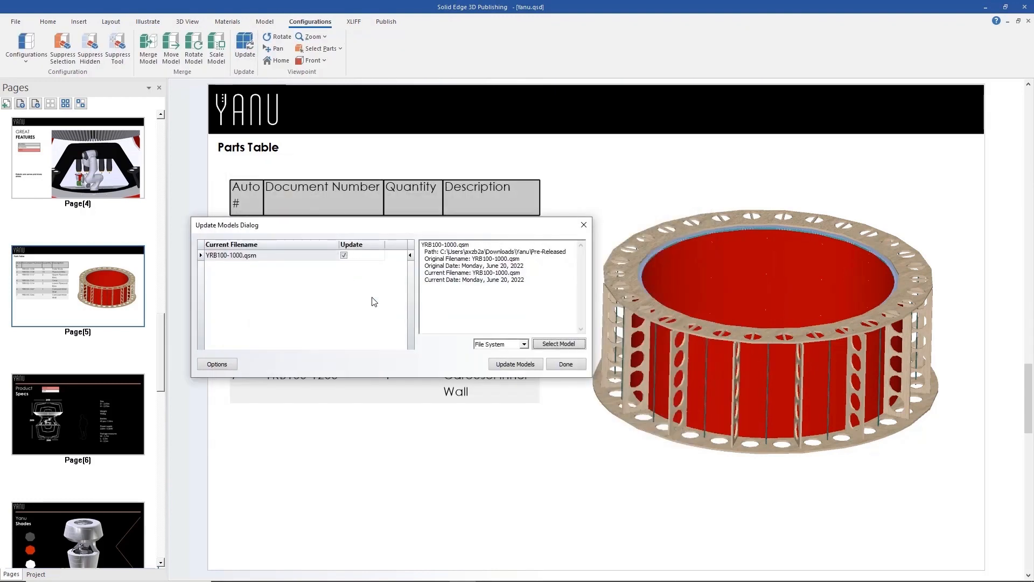
click(515, 364)
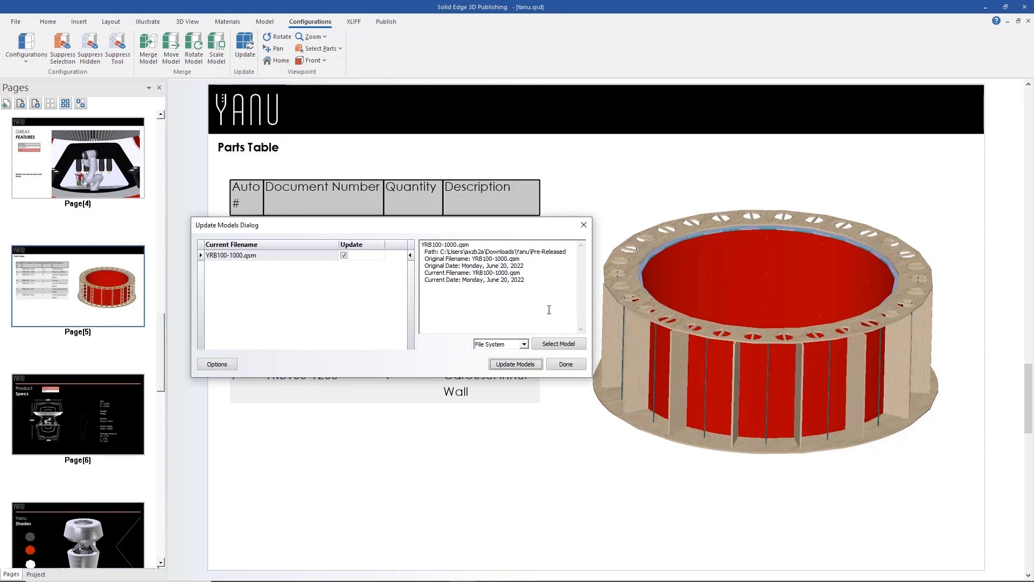
click(565, 364)
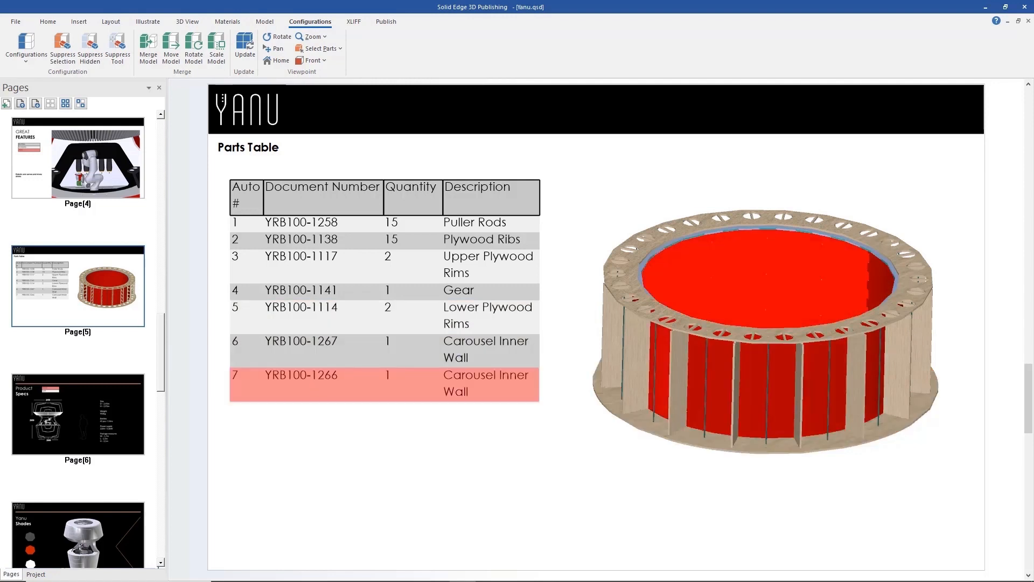
Show the Left view on the Product Specs page, Page(6), and review the page's master page options, keeping Master 2.
click(116, 400)
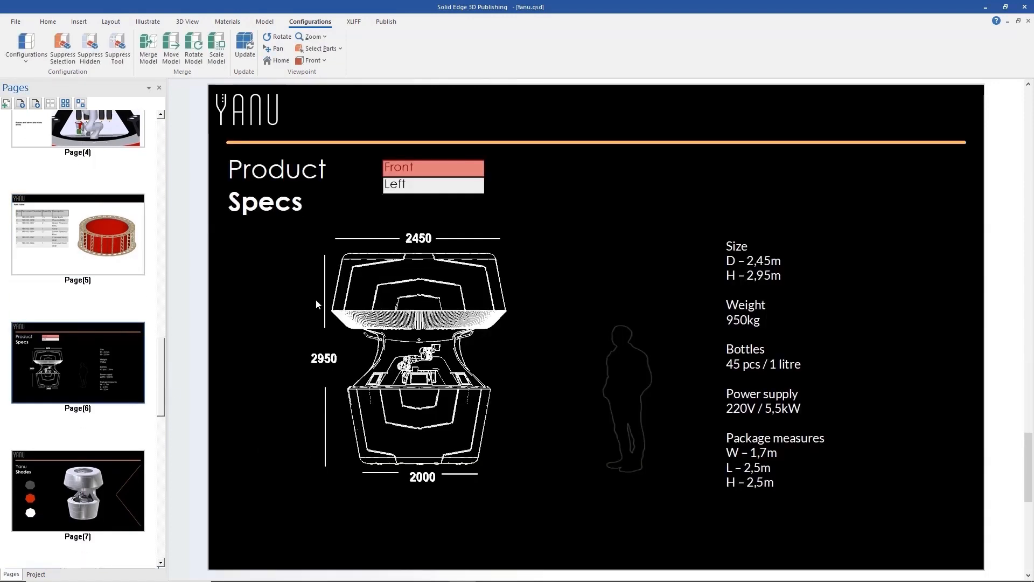
click(404, 185)
right_click(97, 365)
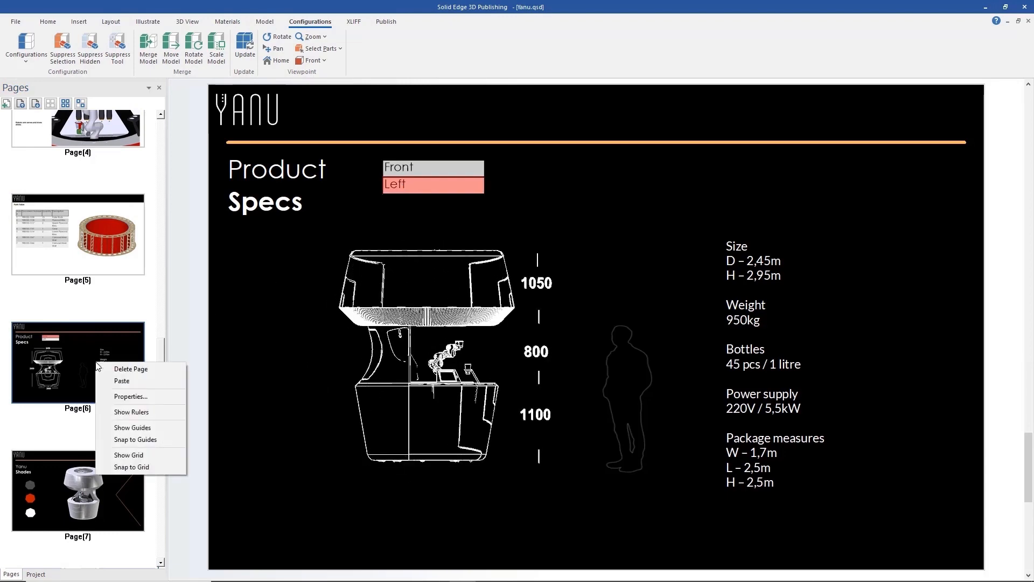
click(113, 397)
click(586, 306)
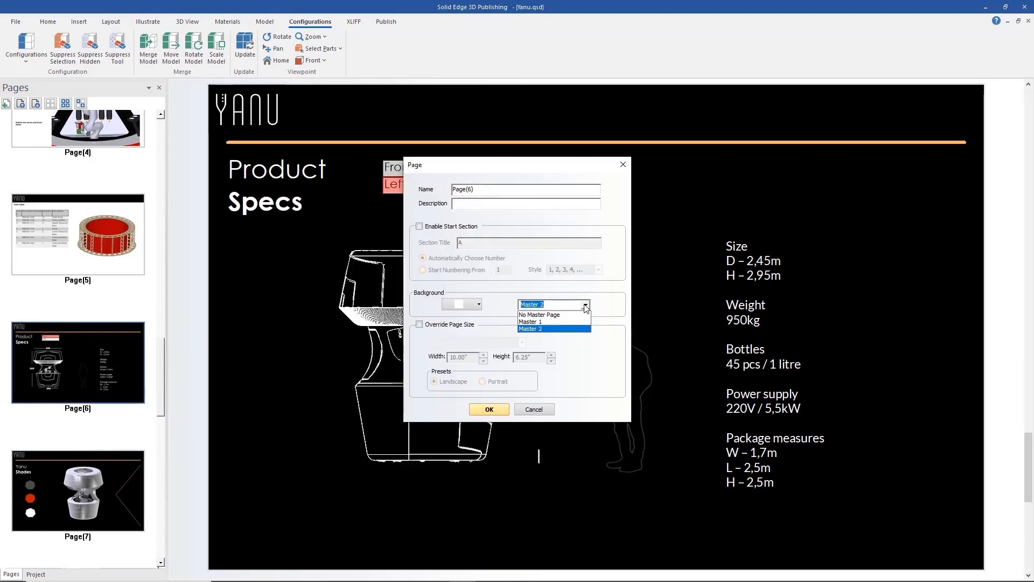
click(586, 307)
click(488, 411)
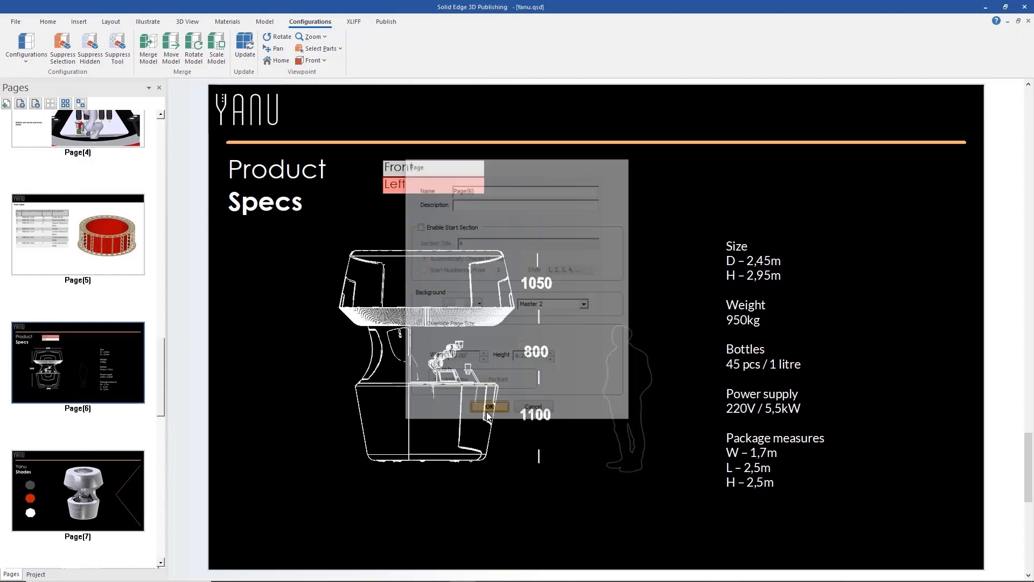
Open the Yanu Shades page, Page(7), and try the grey, red and white color swatches on the kiosk.
click(125, 485)
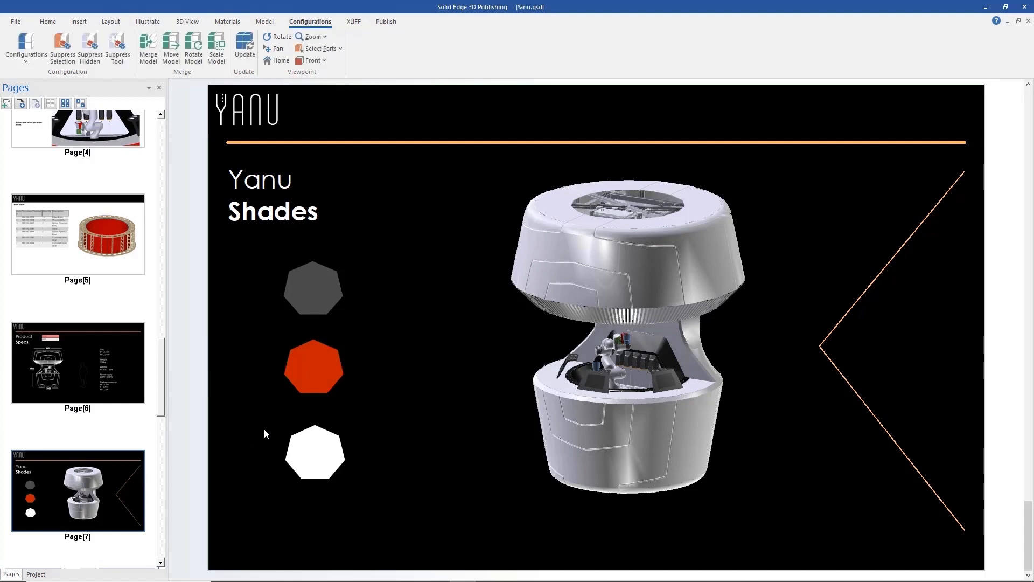
click(325, 301)
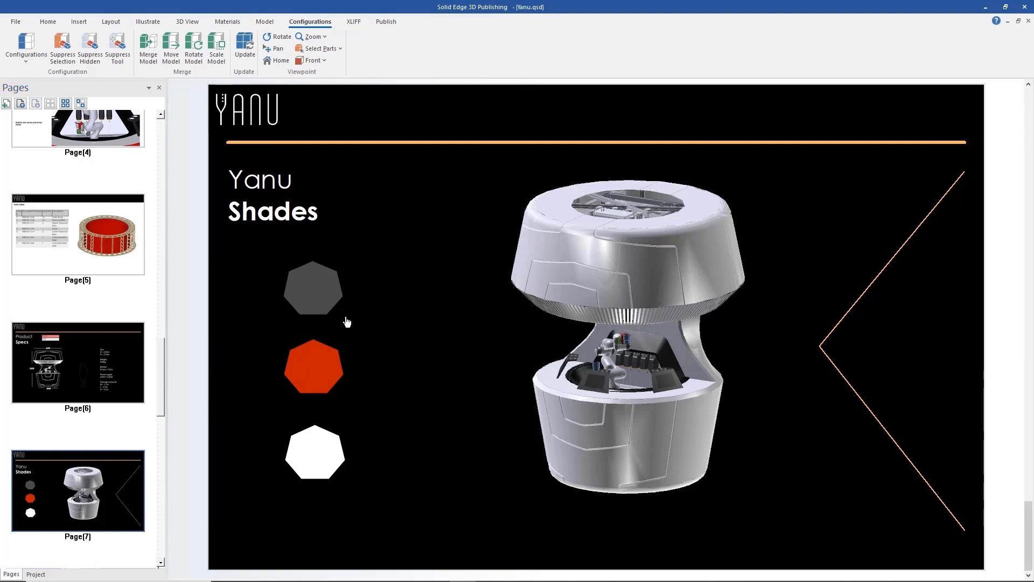
click(318, 382)
click(319, 459)
Publish the document for the web and page through the published version to the Great Features page.
click(386, 22)
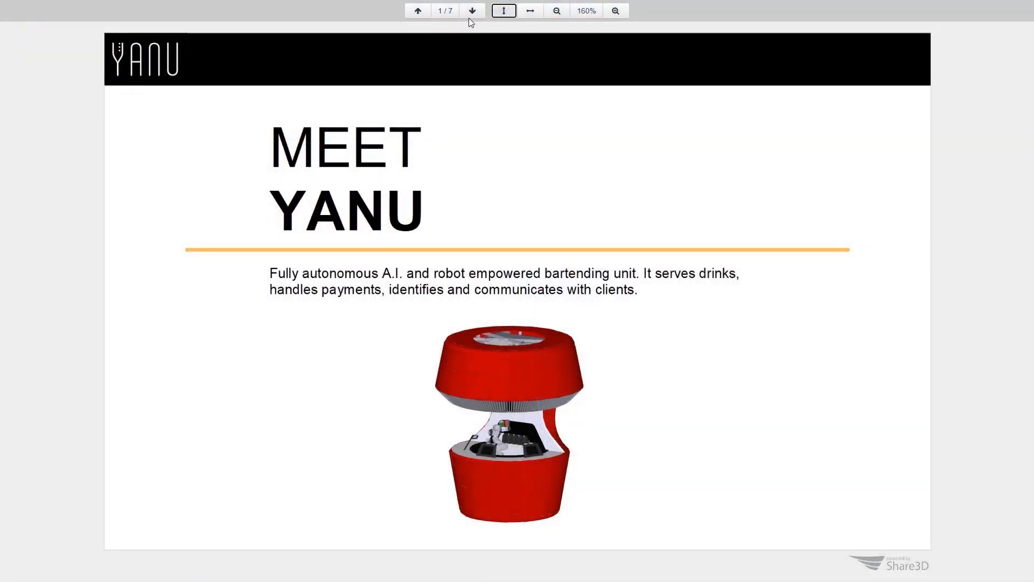
click(472, 11)
click(473, 11)
click(473, 11)
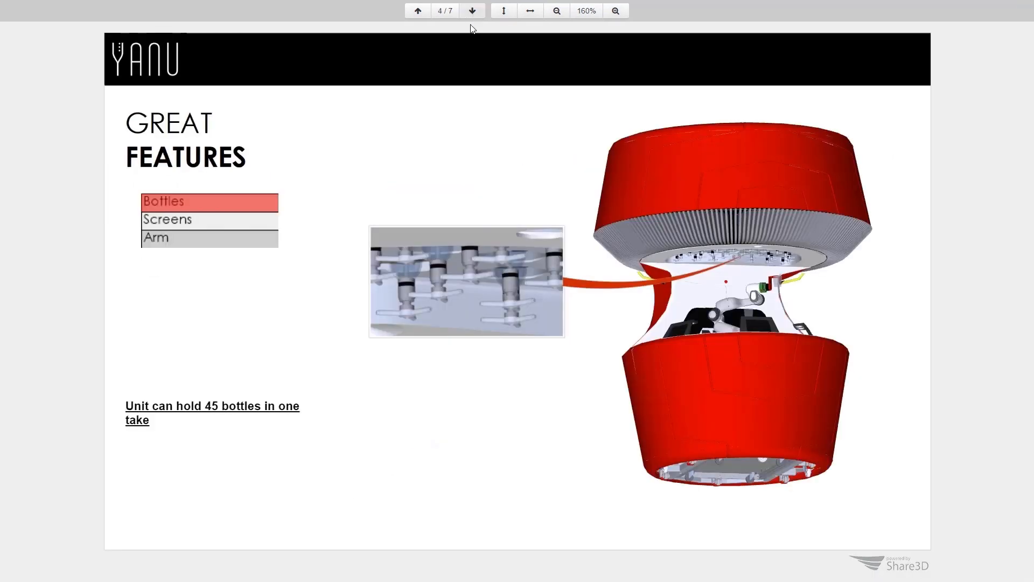
Play the Screens and Arm features in the published document and continue to the Parts Table page.
click(167, 225)
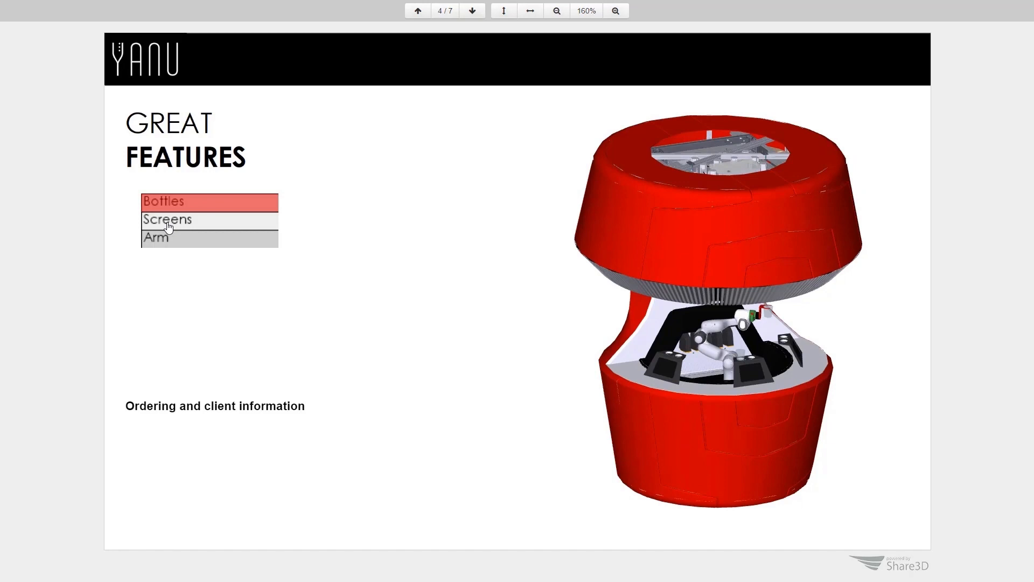
click(163, 241)
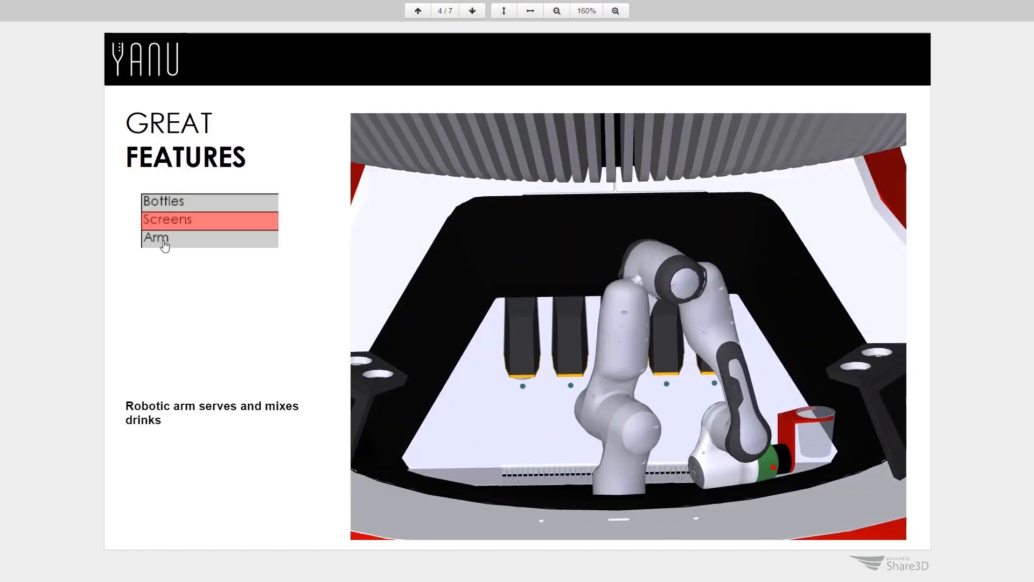
click(472, 12)
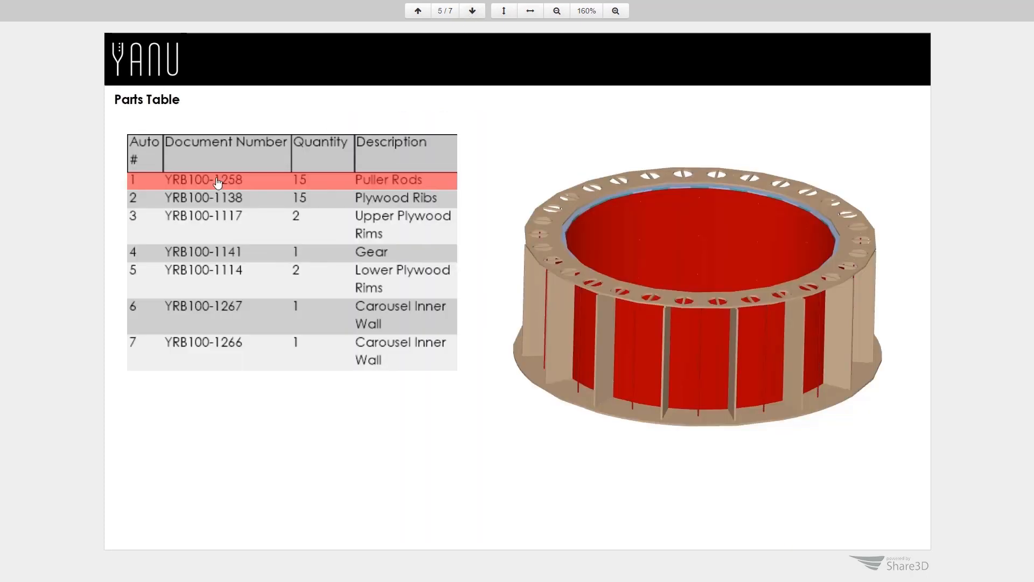